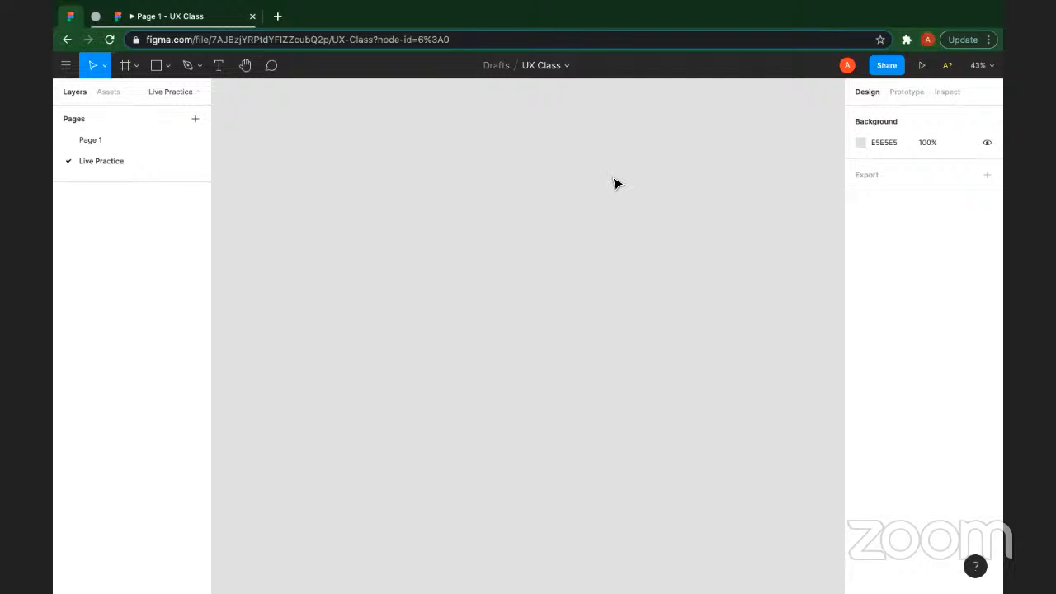
click(125, 66)
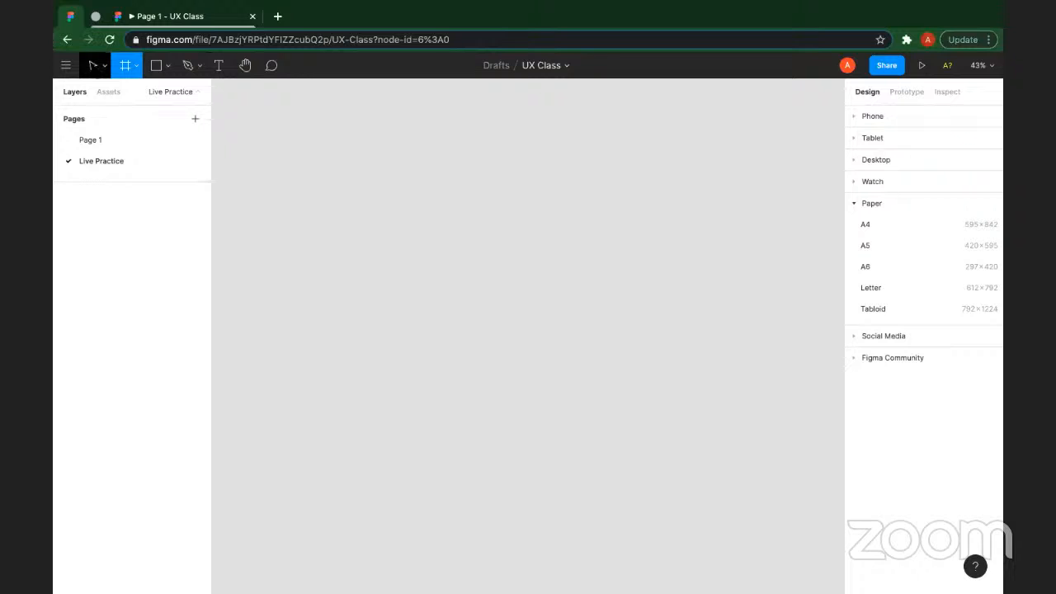
key(v)
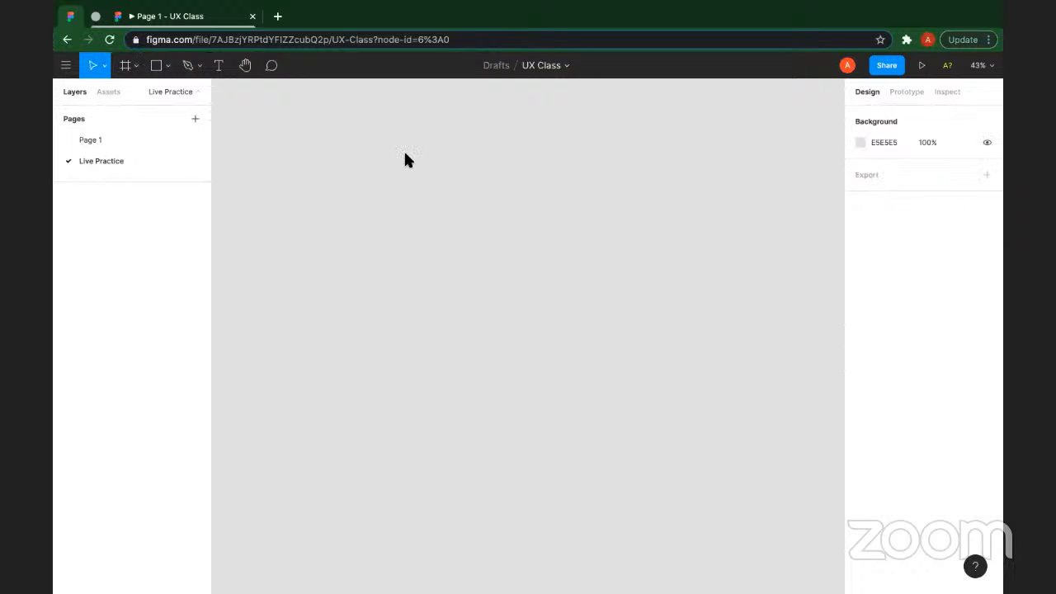
click(104, 66)
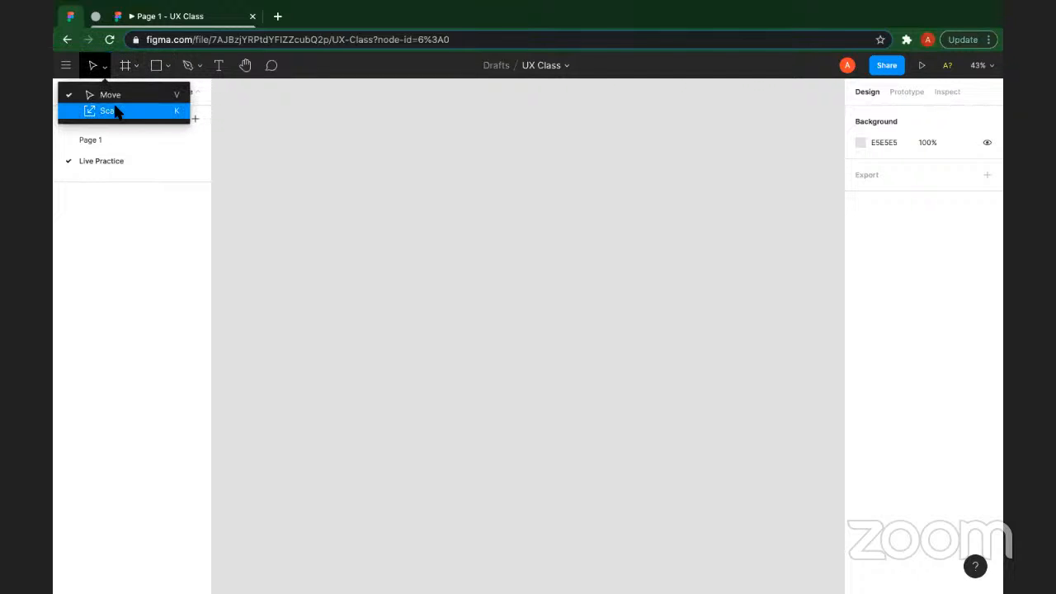
click(116, 58)
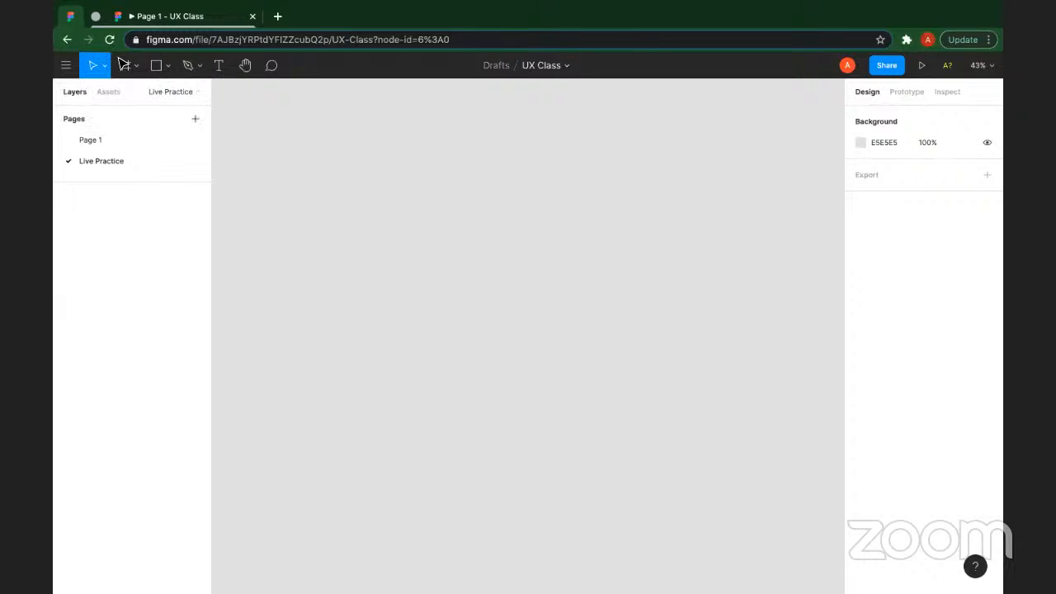
Step: Draw a rectangle about 425 × 409 on the empty canvas and move it to about X -66, Y -611
key(r)
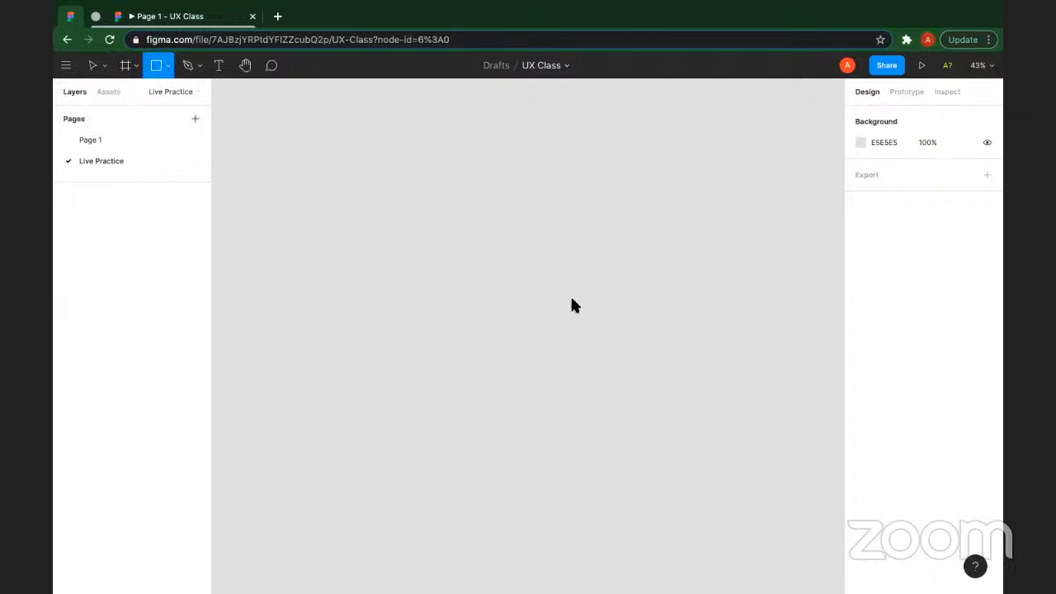
drag(457, 187, 575, 302)
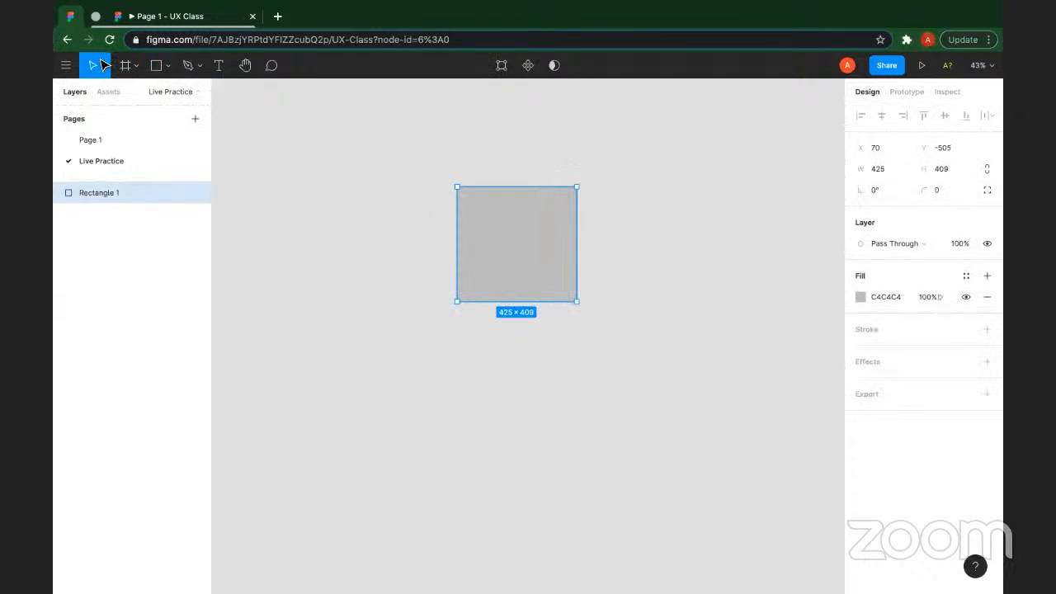
click(411, 164)
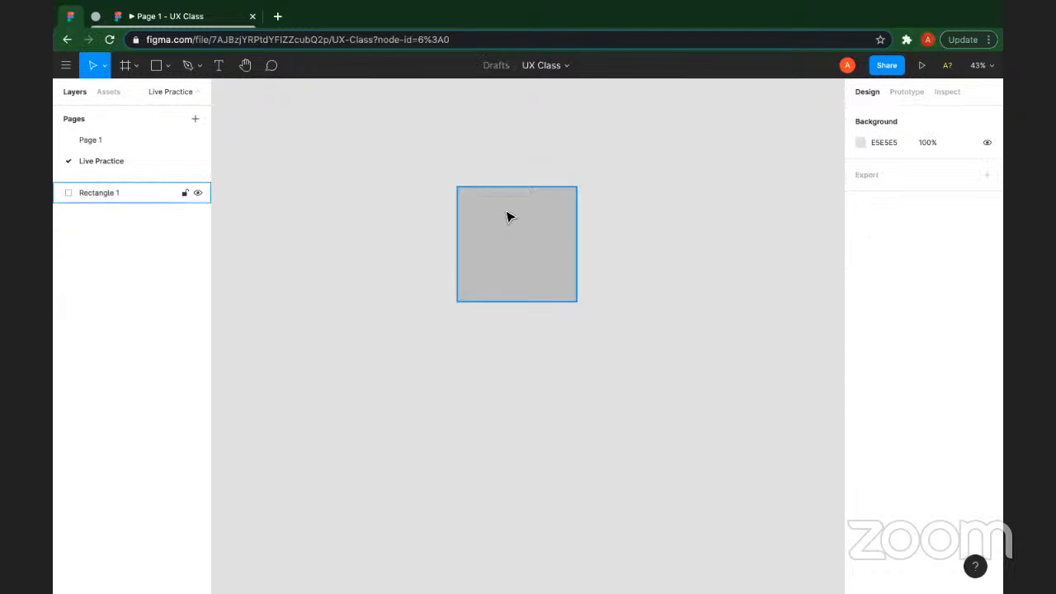
drag(585, 220, 462, 186)
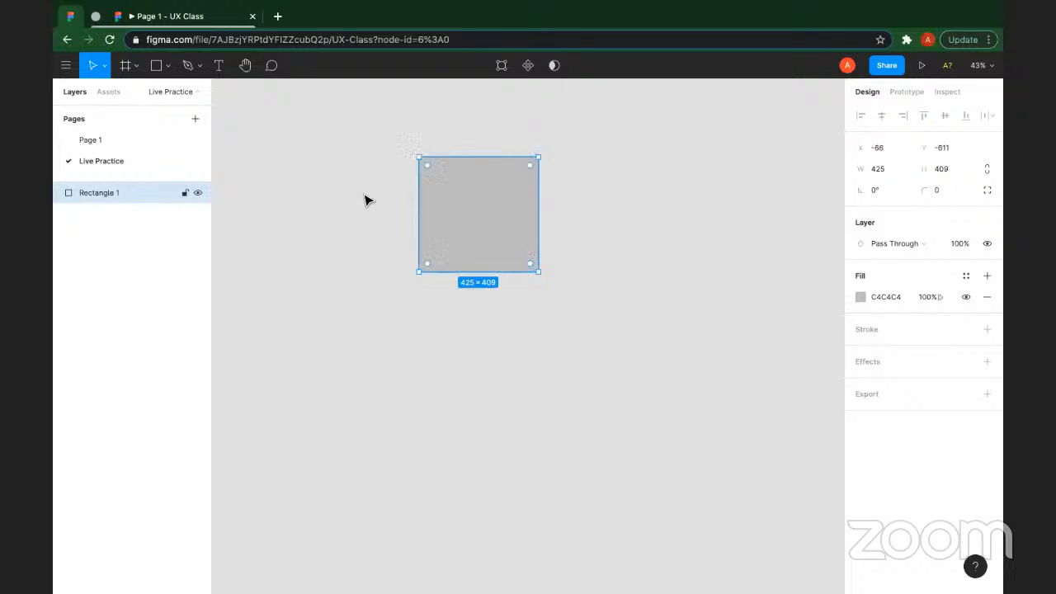
Step: Use the Scale tool to resize the rectangle proportionally about its centre, ending at about 717 × 690
click(104, 66)
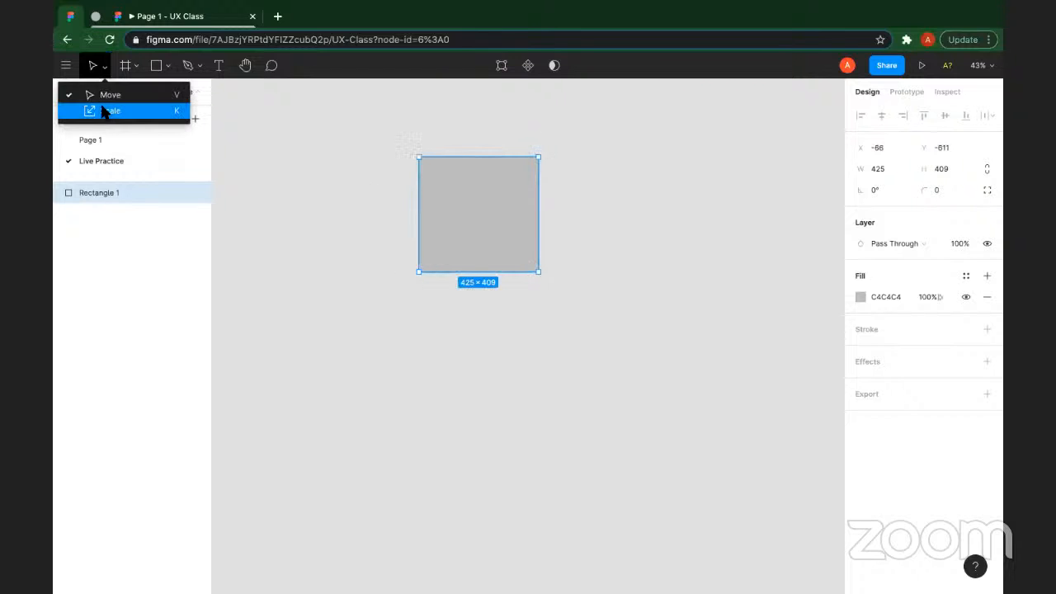
click(106, 110)
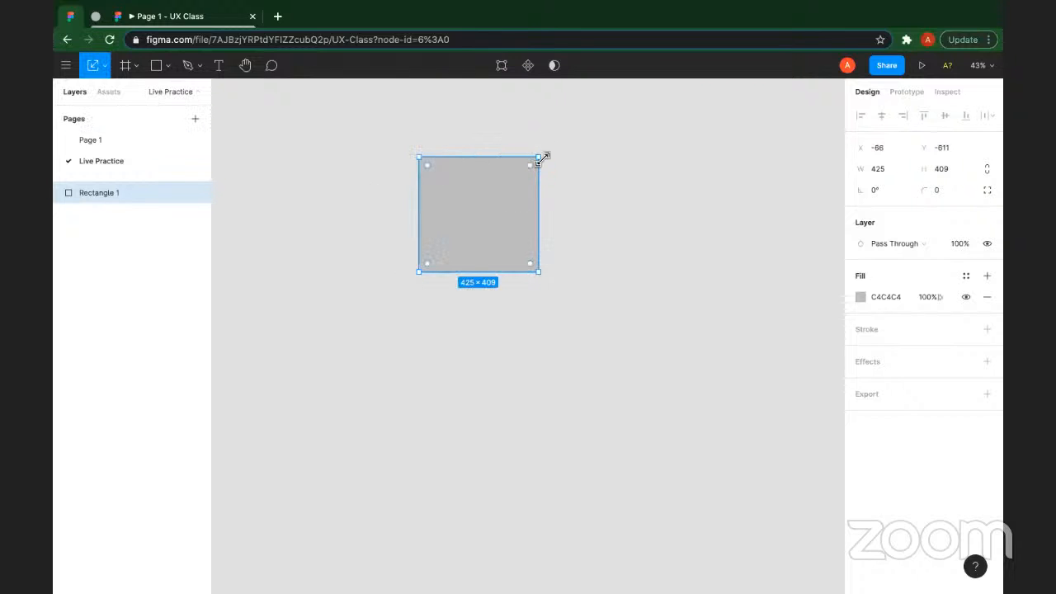
drag(543, 159, 521, 175)
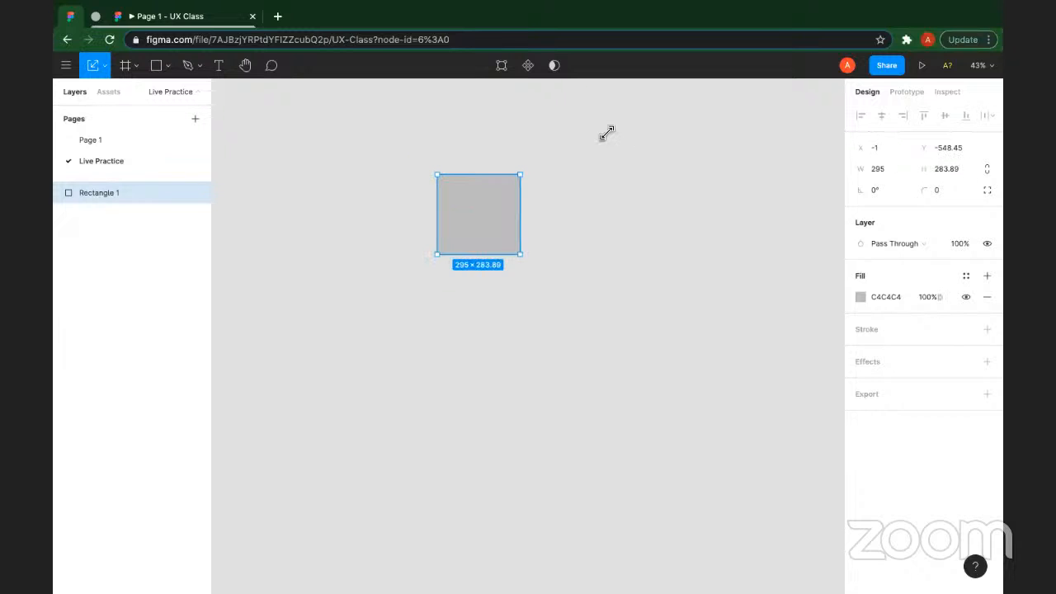
drag(606, 132, 577, 159)
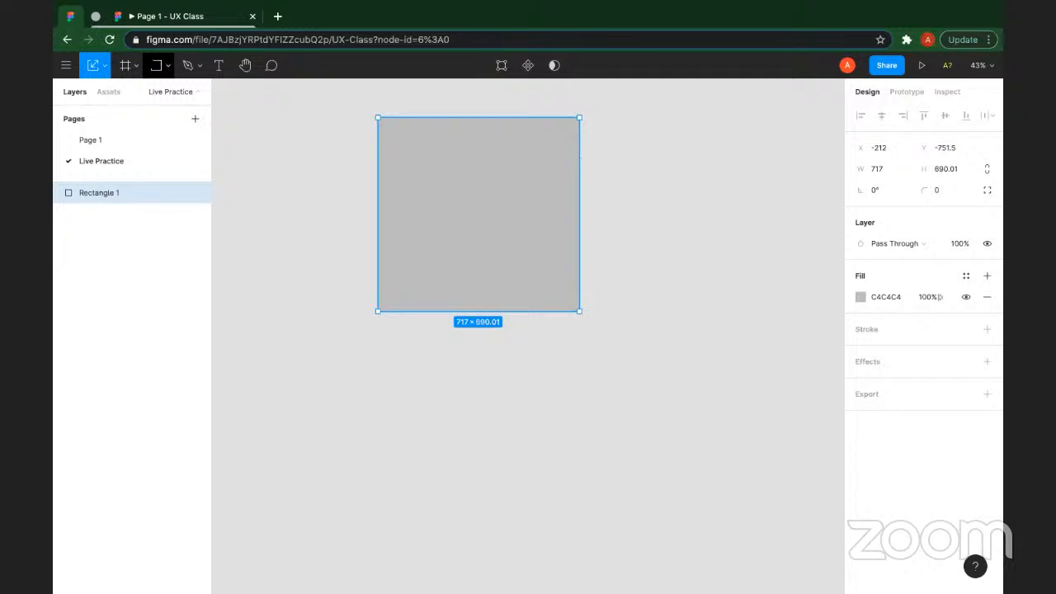
Step: With the Move tool, resize the rectangle to about 749 × 719 and reposition it at about X 84, Y -430
key(v)
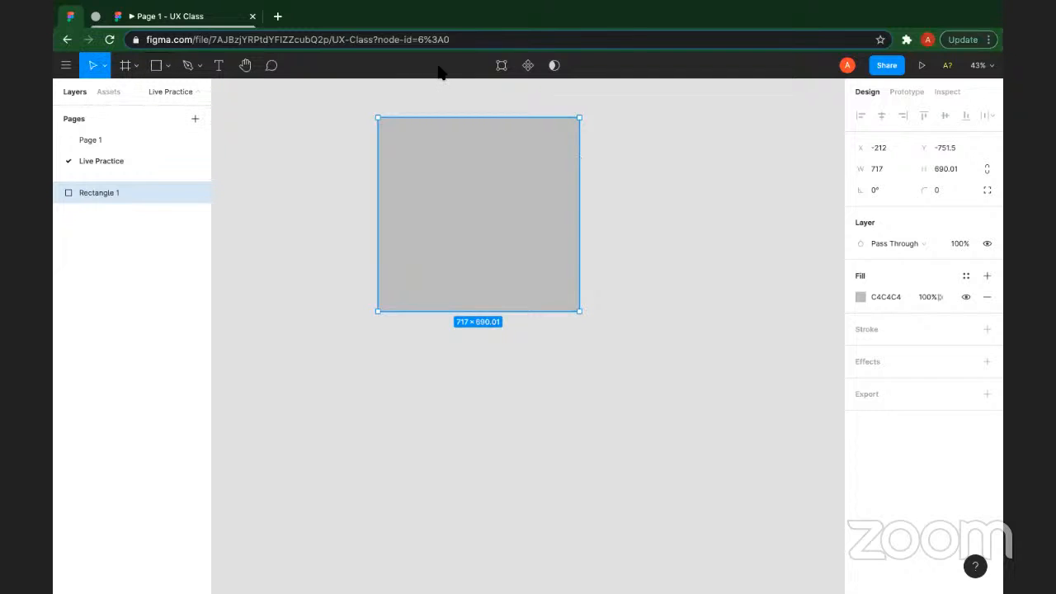
drag(587, 122, 506, 169)
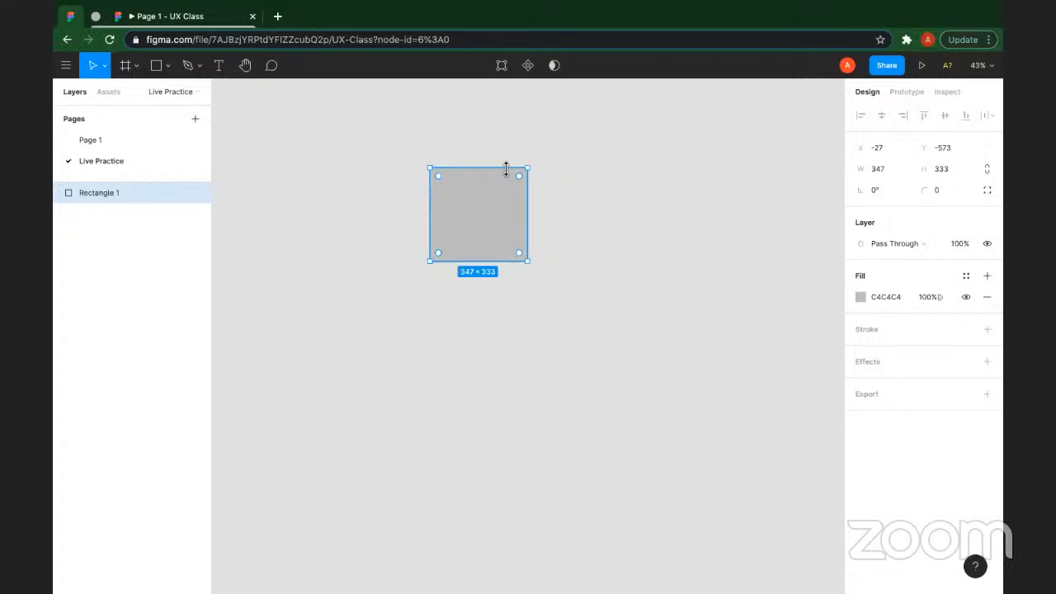
drag(520, 167, 583, 125)
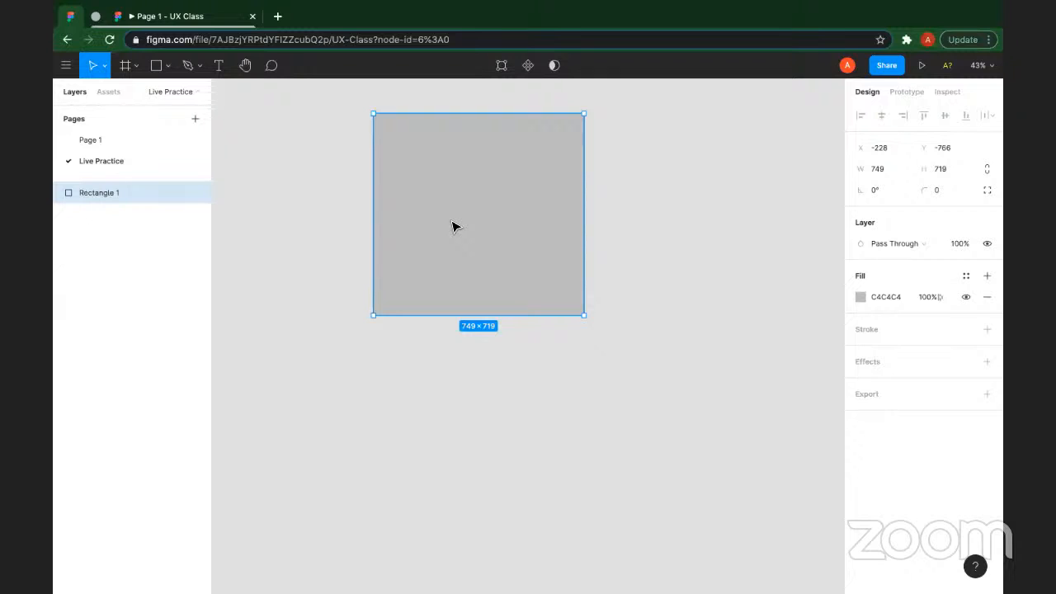
drag(452, 227, 496, 283)
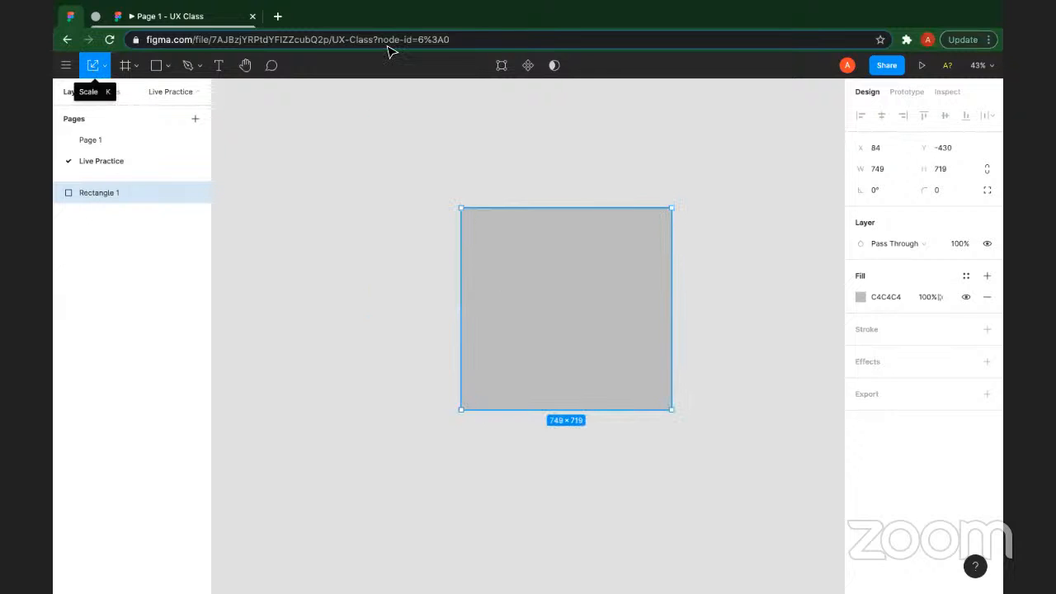
Step: Scale the rectangle down to about 299 × 287 and delete it from the canvas
drag(652, 243, 688, 255)
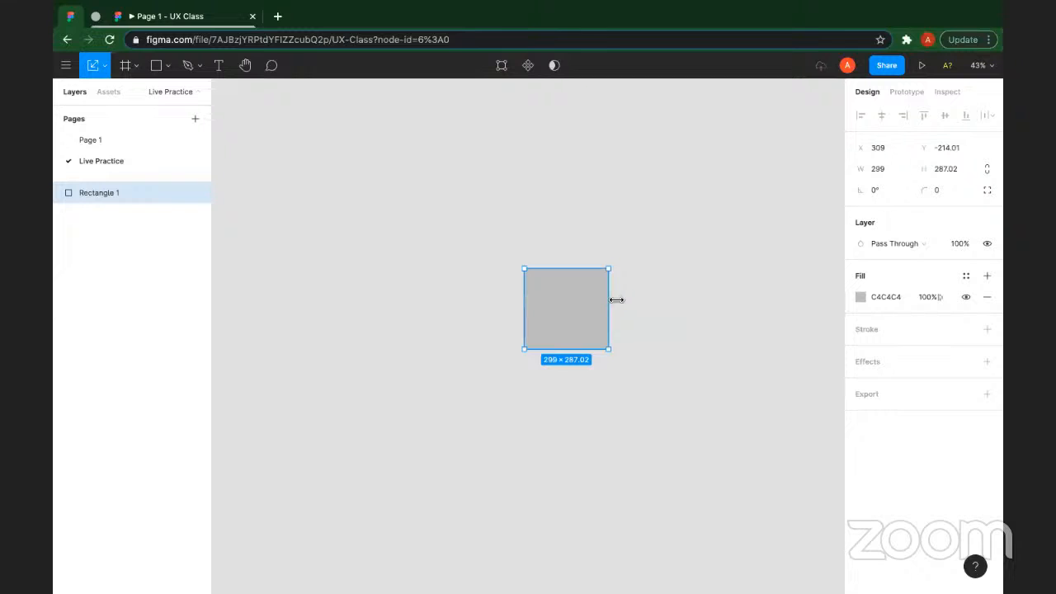
drag(613, 301, 619, 305)
key(v)
key(Delete)
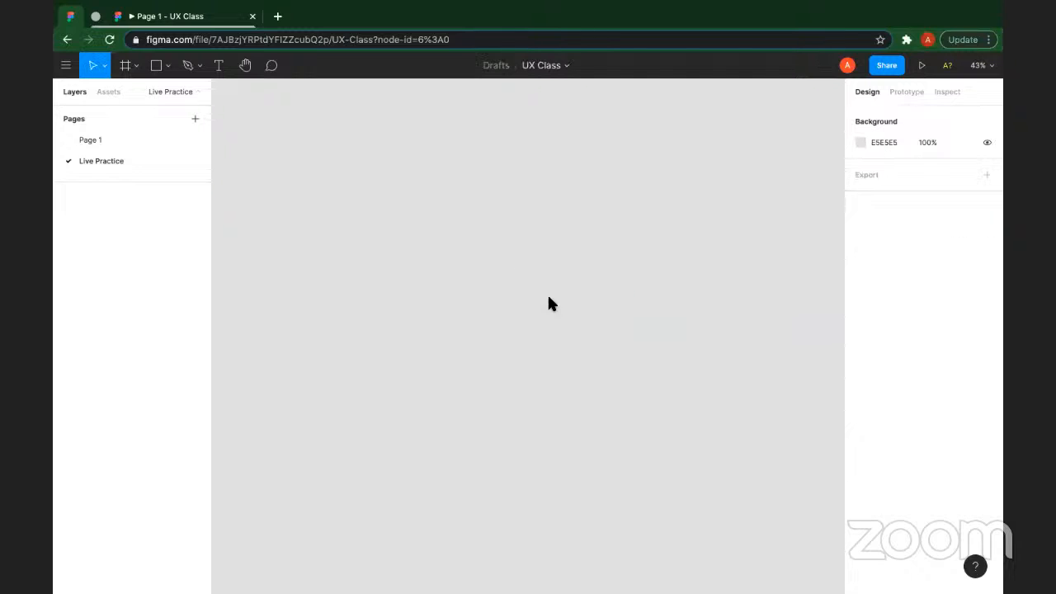
Step: Add a phone frame to the Live Practice page using the iPhone 11 Pro / X preset
click(131, 66)
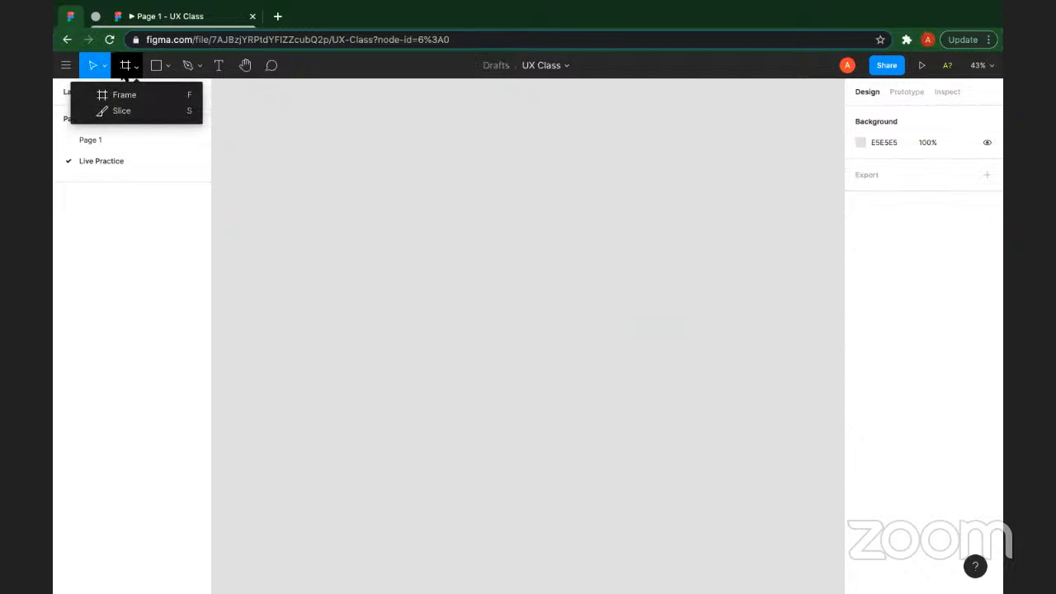
click(124, 95)
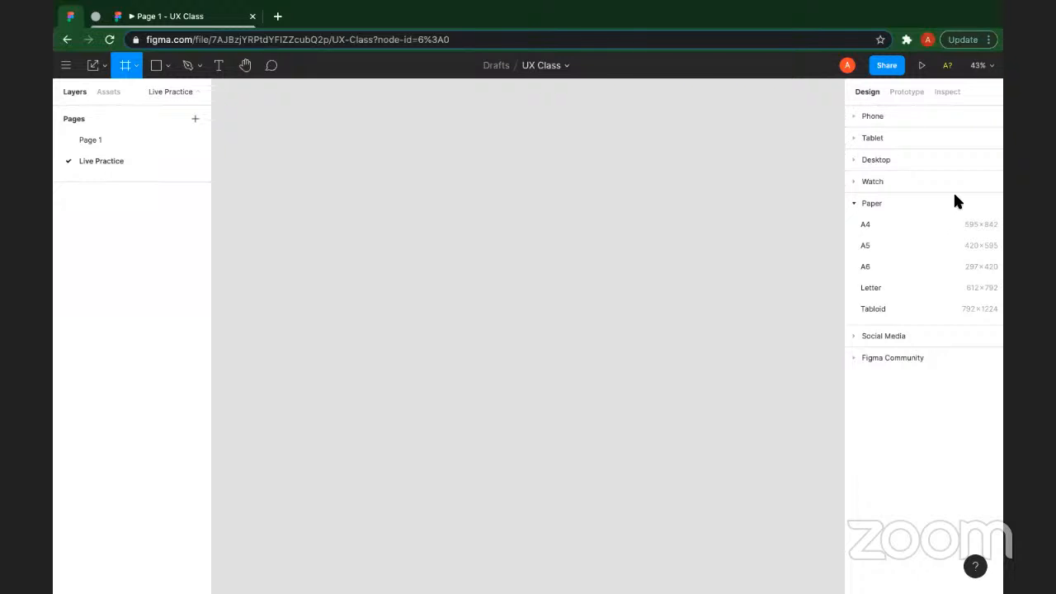
click(853, 204)
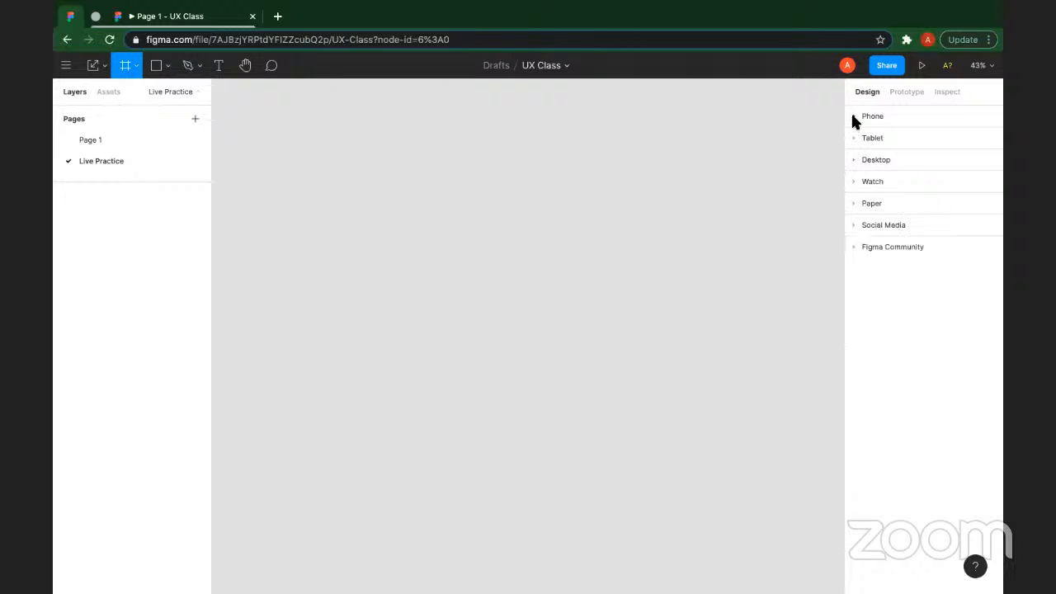
click(857, 118)
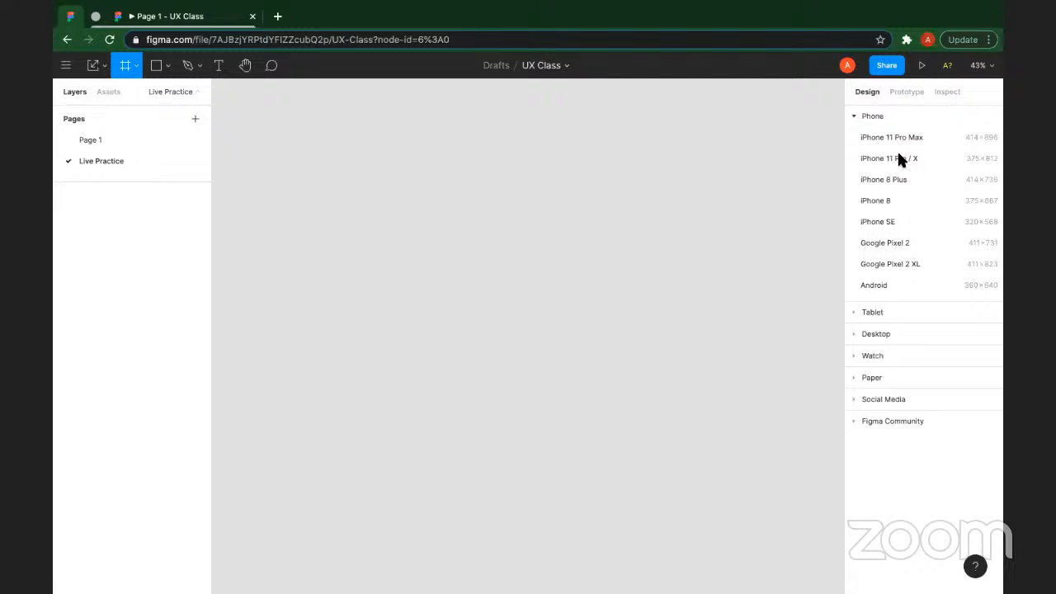
click(874, 159)
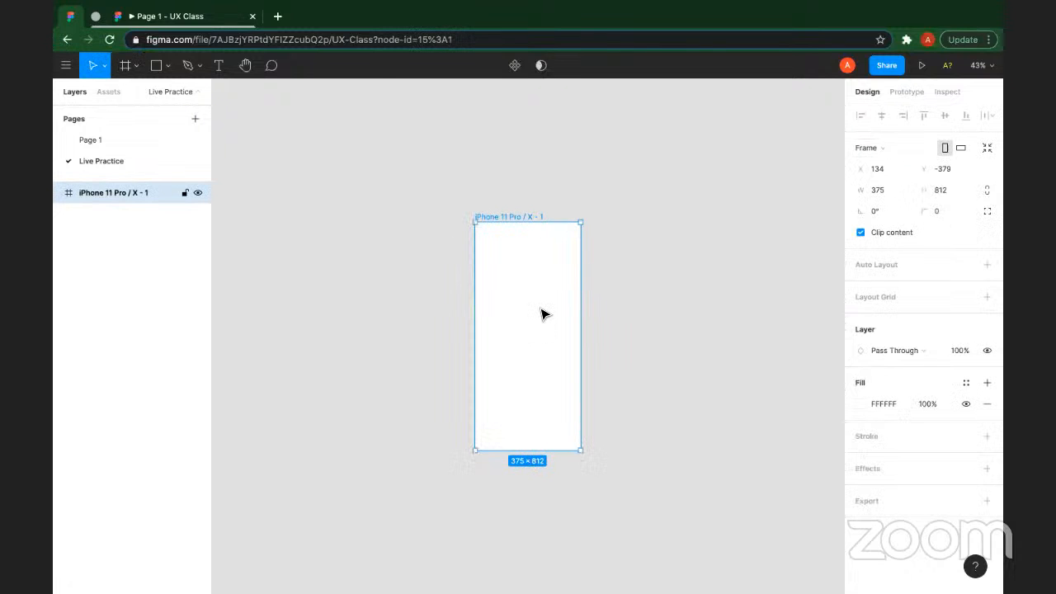
scroll(541, 313, up, 3)
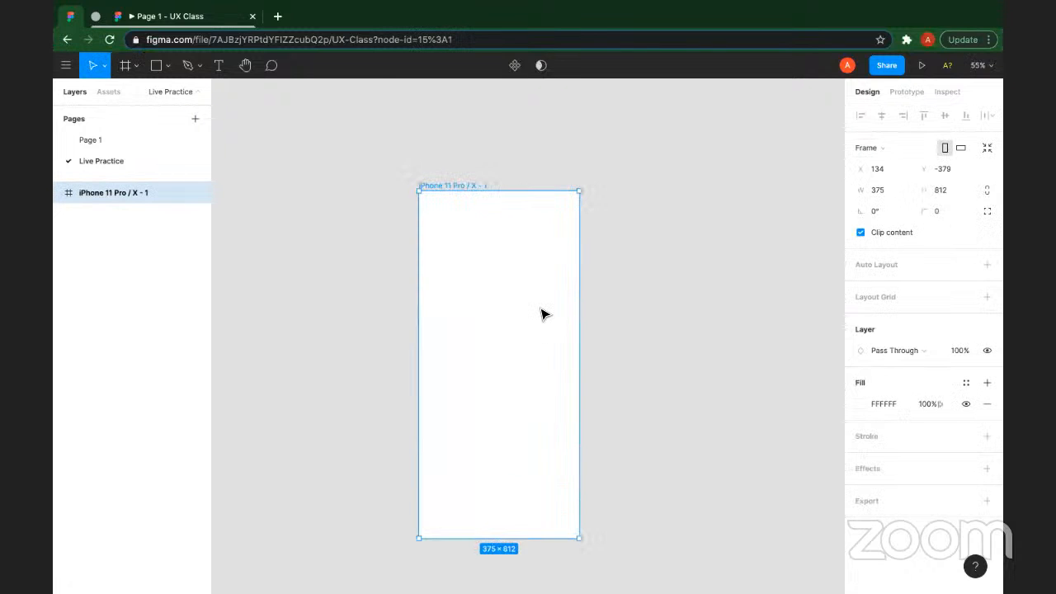
scroll(542, 314, down, 3)
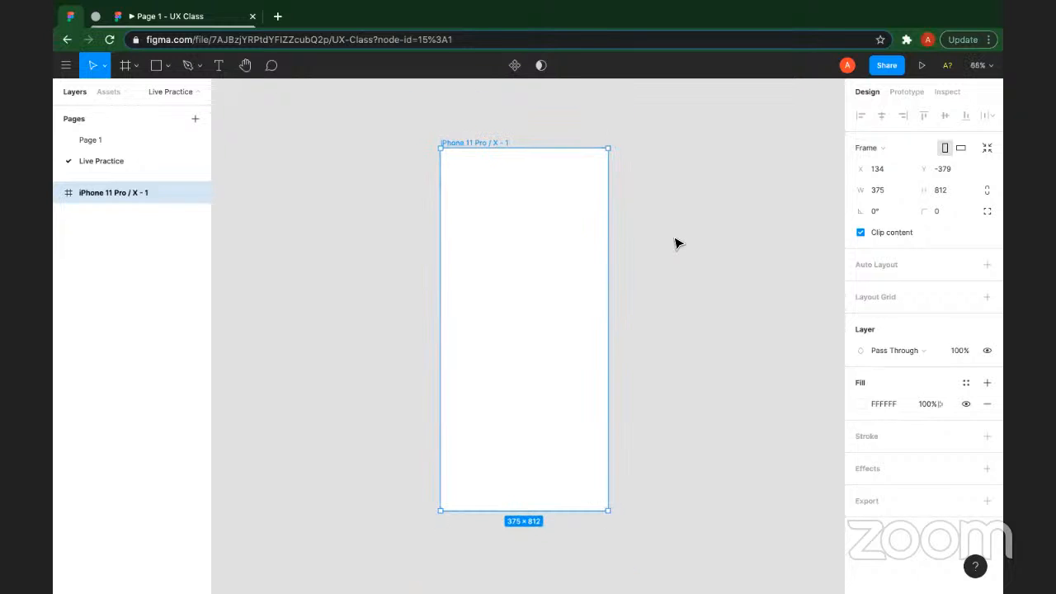
click(412, 151)
click(460, 156)
text(500)
key(Return)
key(ctrl+z)
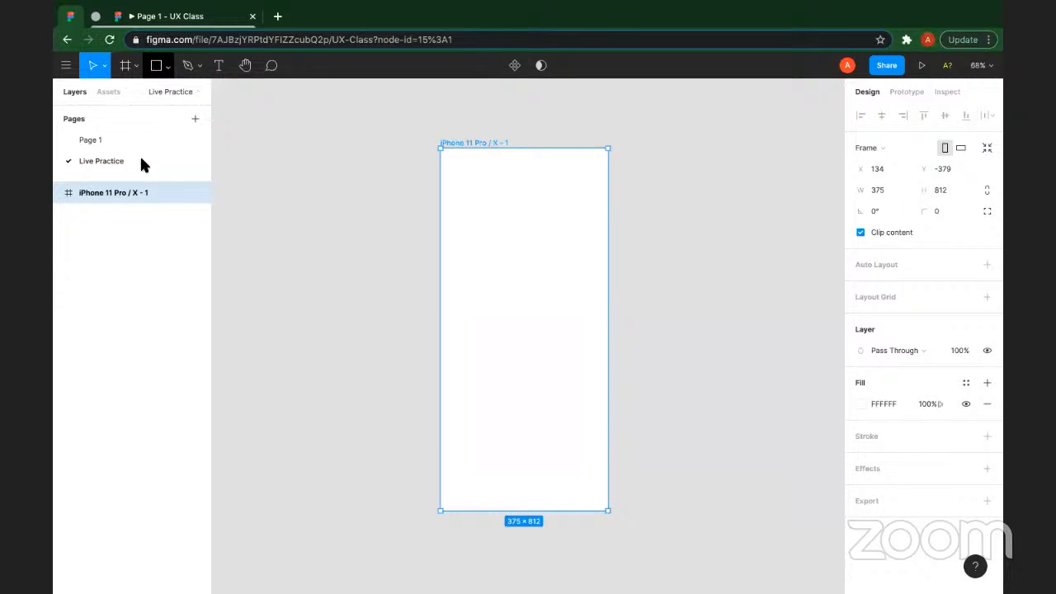
click(168, 66)
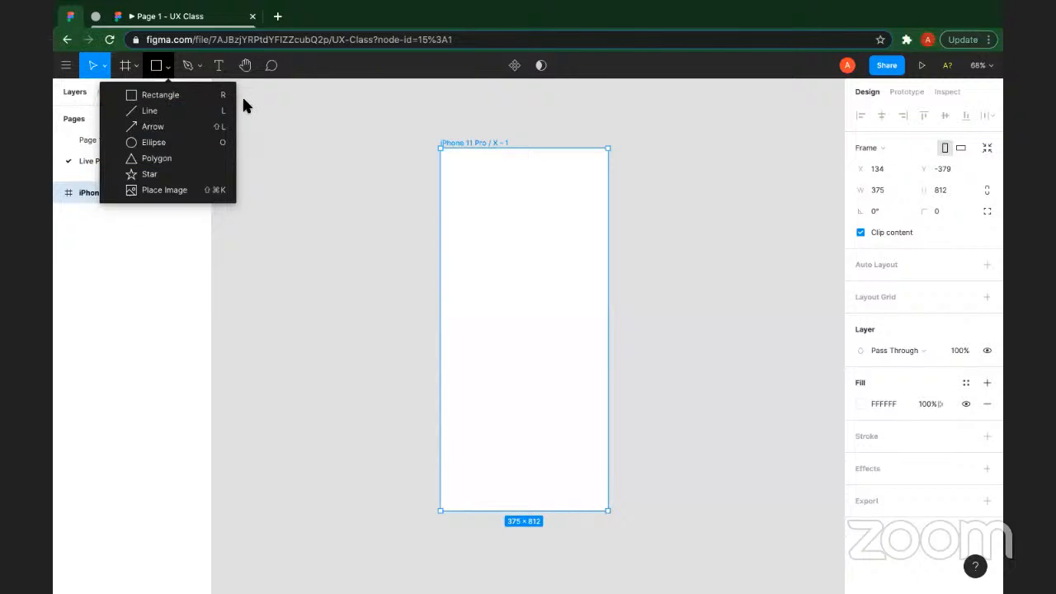
key(Up)
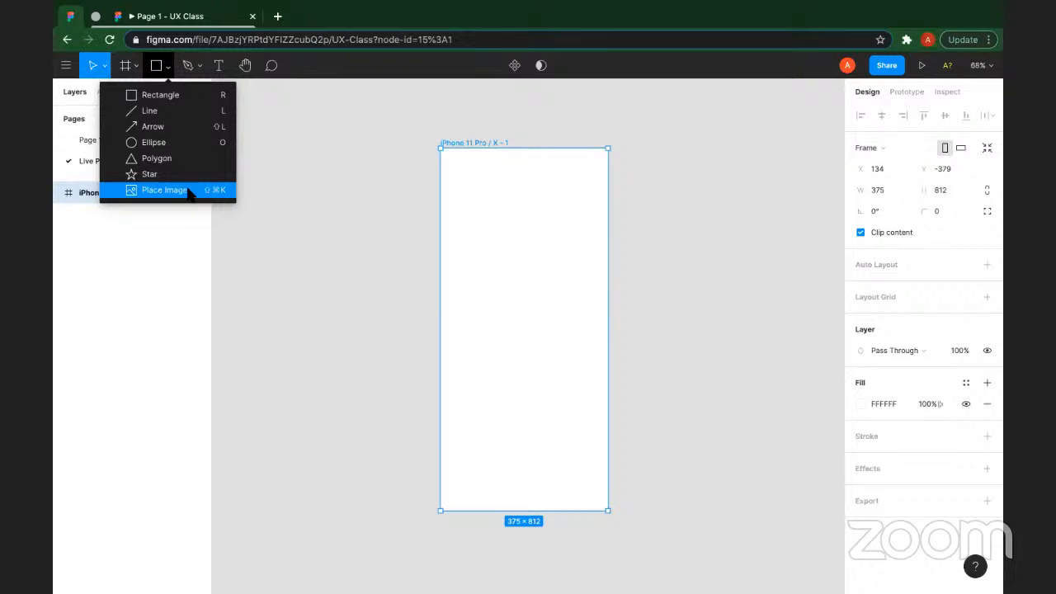
click(197, 72)
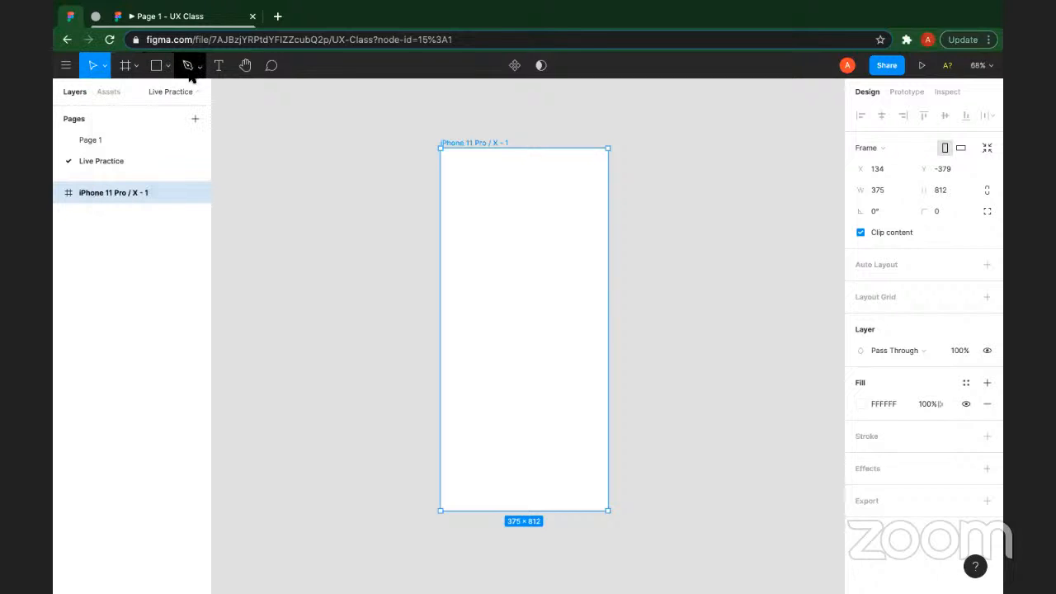
click(190, 66)
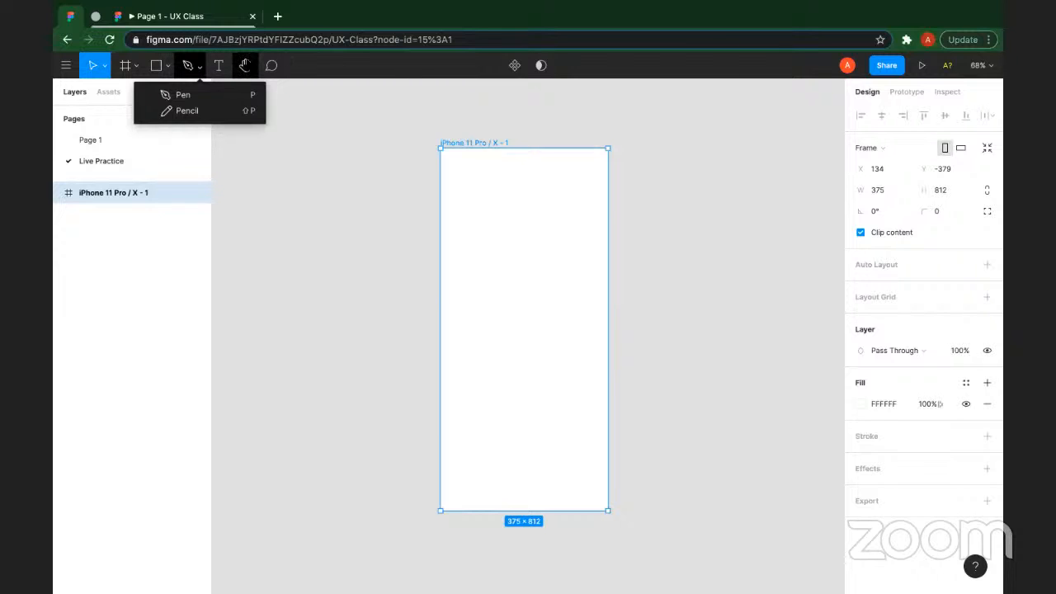
Step: Explore the canvas around the iPhone 11 Pro / X frame with the Hand tool, from different distances
click(245, 65)
scroll(578, 210, right, 5)
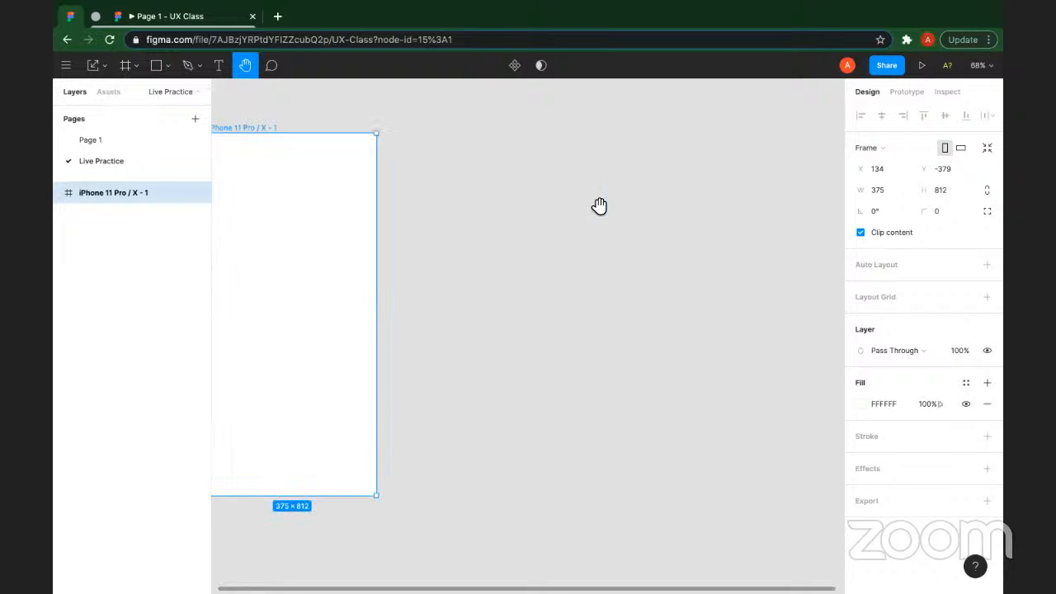
scroll(597, 398, left, 5)
scroll(594, 390, up, 5)
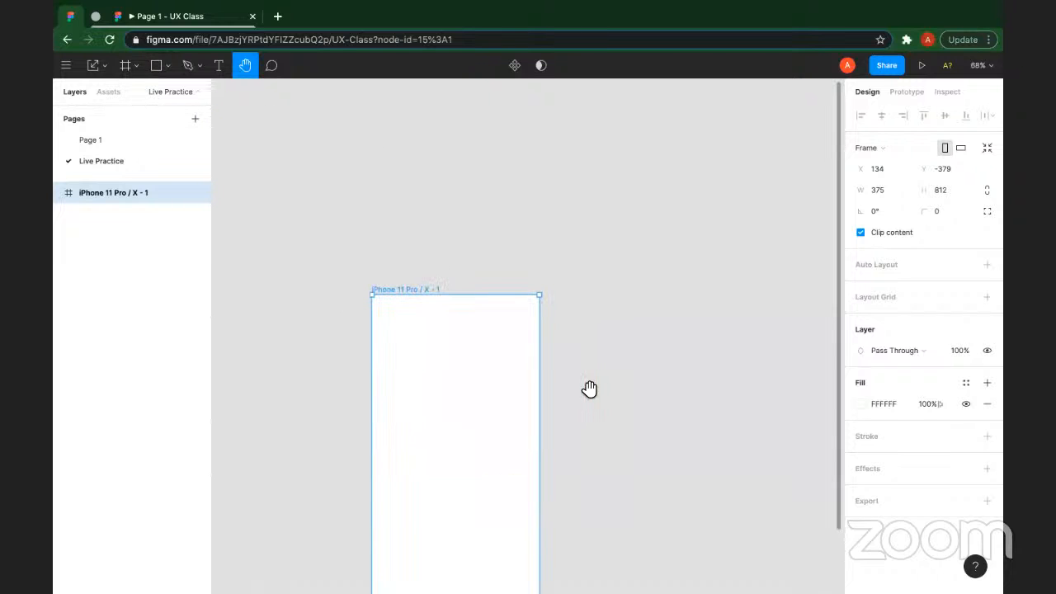
scroll(589, 388, down, 5)
scroll(447, 316, down, 1)
drag(447, 315, 509, 262)
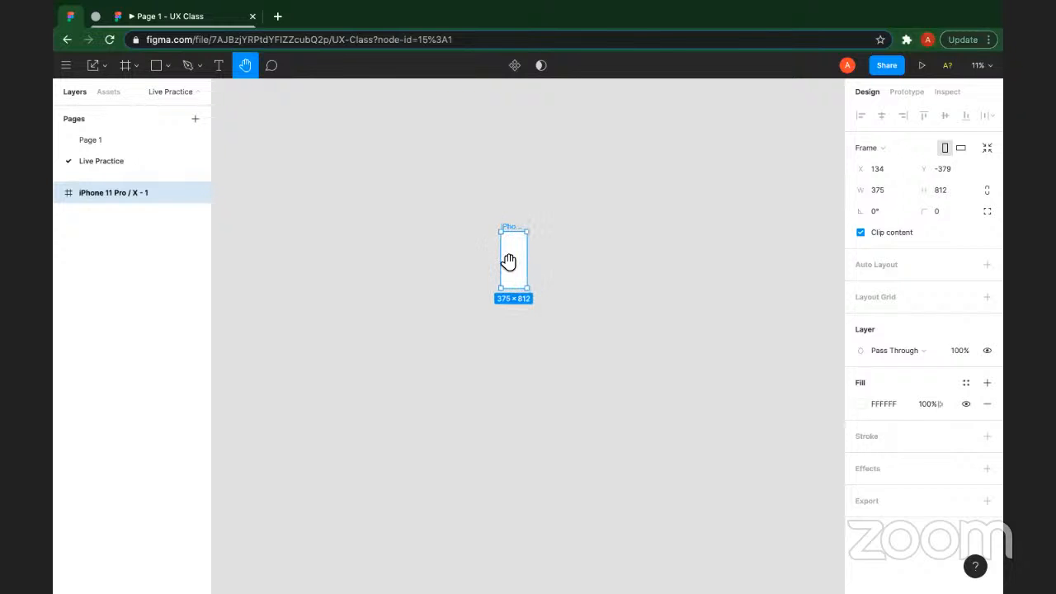
scroll(508, 263, up, 2)
scroll(508, 262, up, 3)
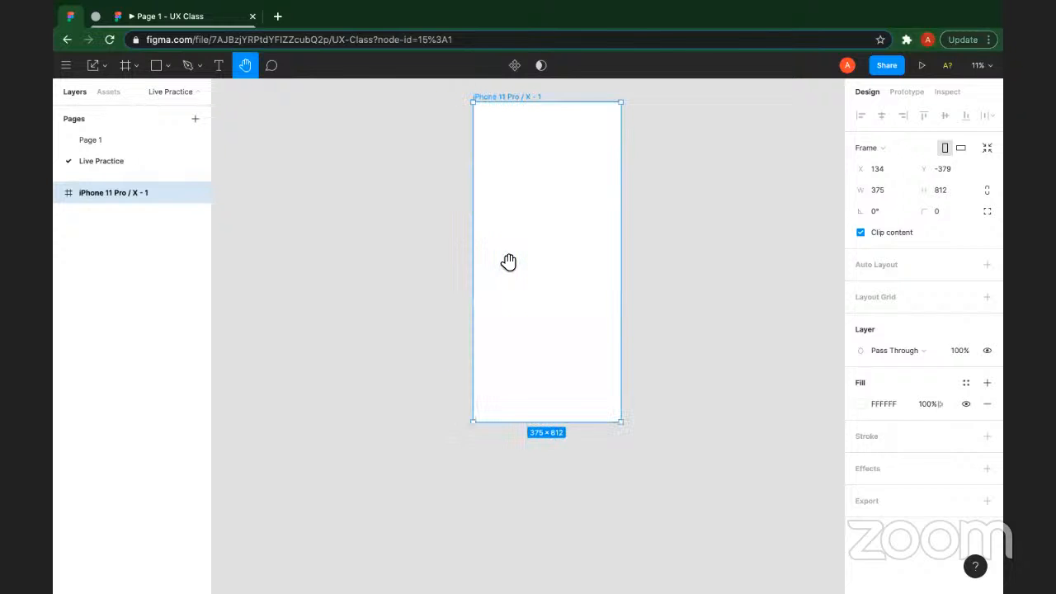
Step: Activate the Comment tool to view the file's comments
click(272, 65)
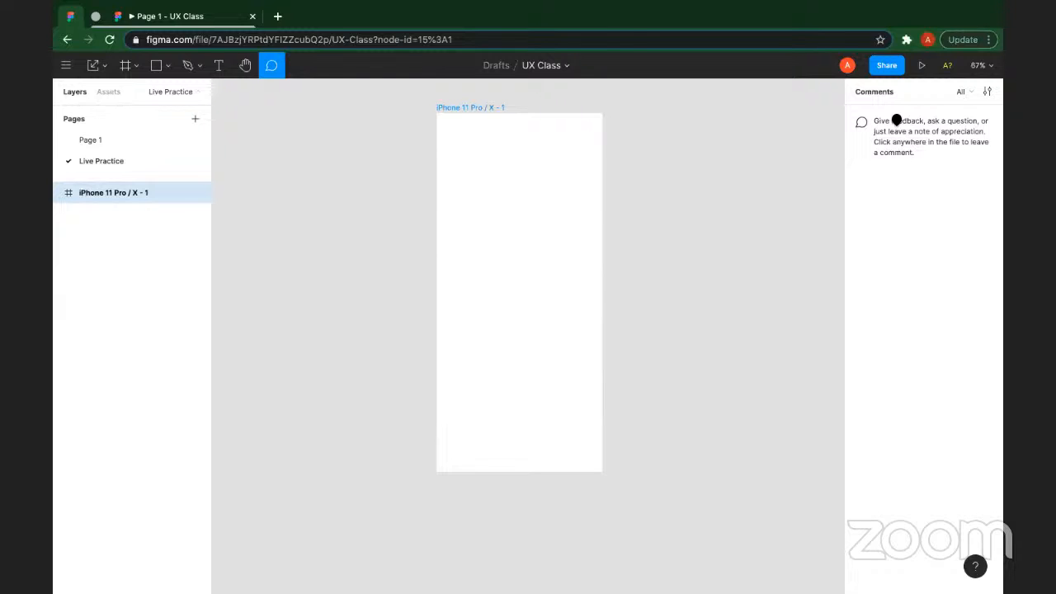
Step: Leave comment mode and select the iPhone 11 Pro / X frame on the canvas
click(266, 71)
click(348, 151)
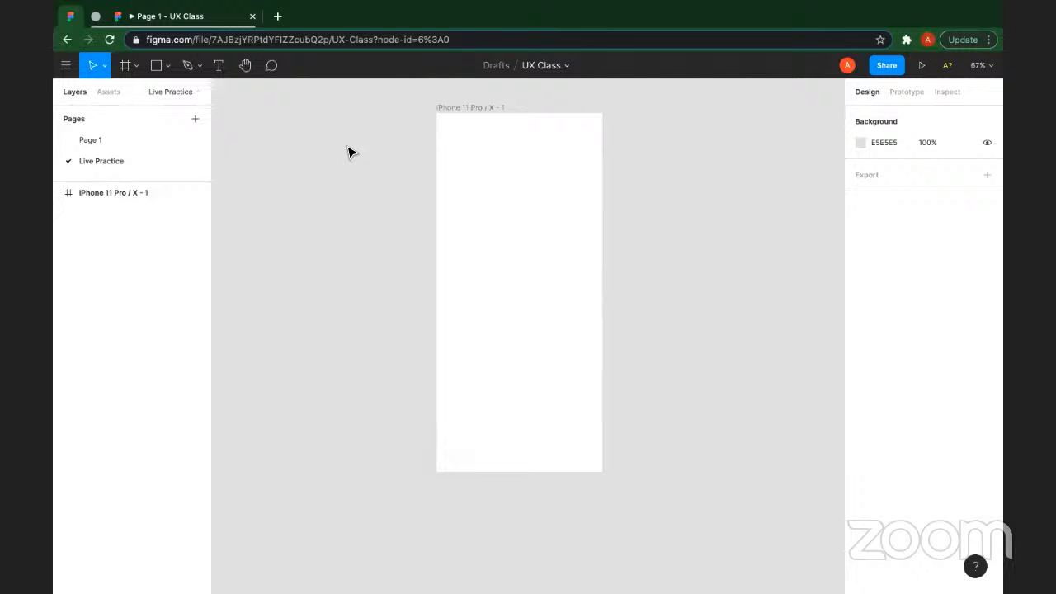
click(454, 109)
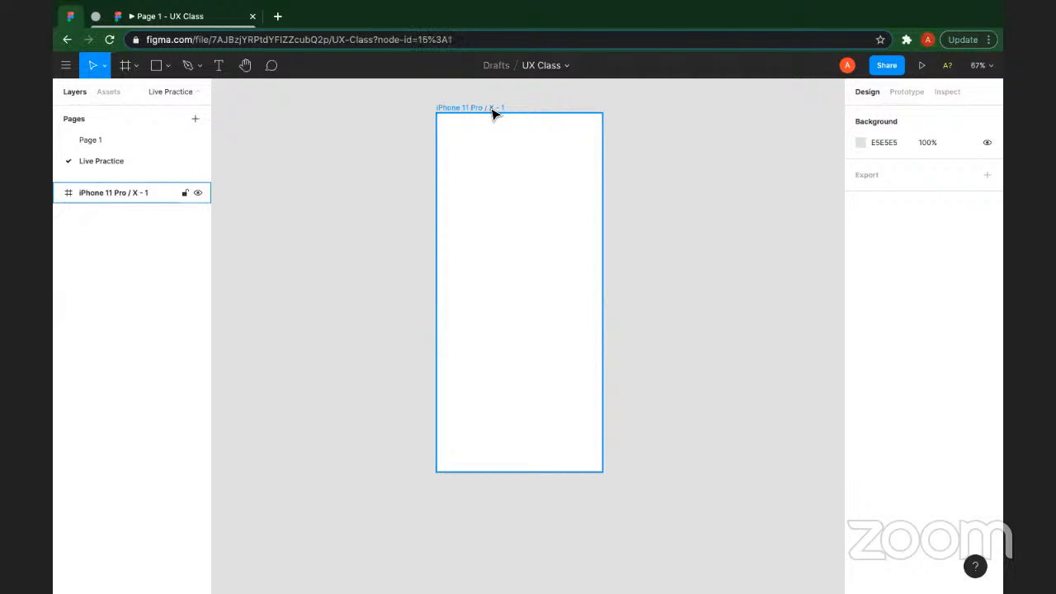
click(492, 108)
key(r)
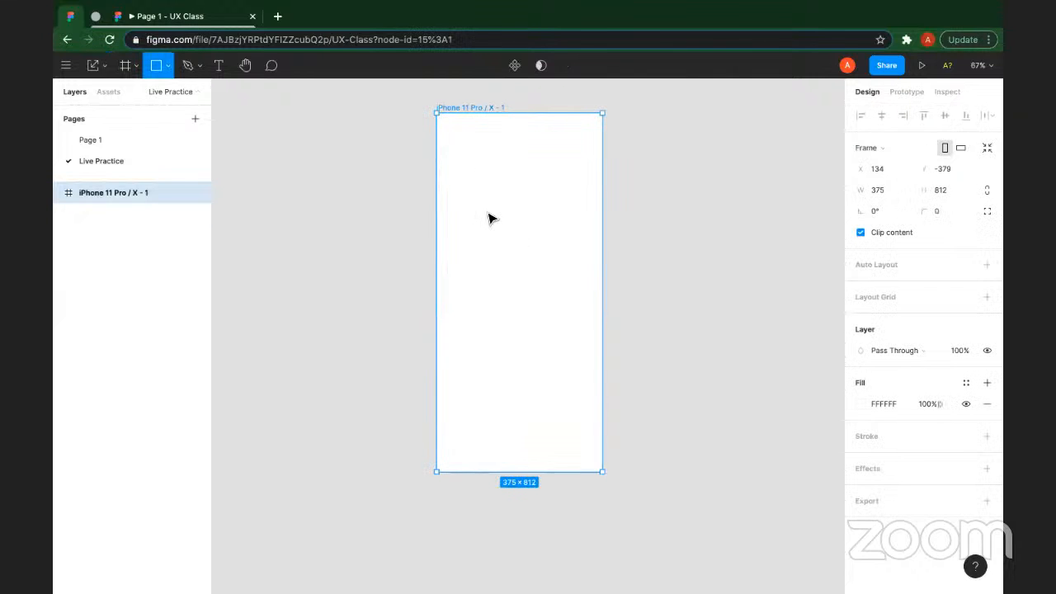
click(490, 218)
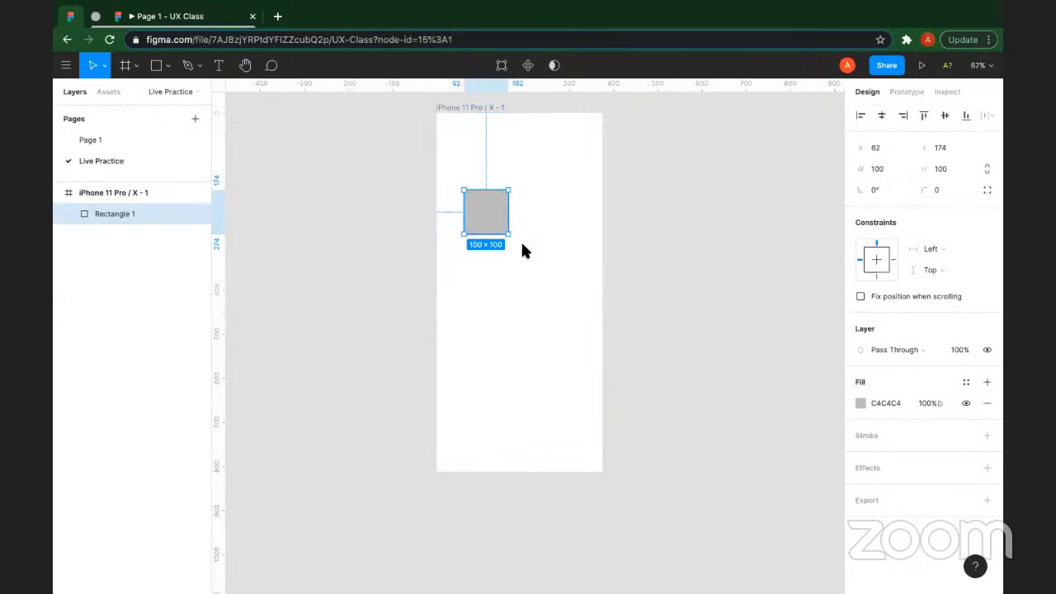
key(Delete)
Step: Add the text "Received" in the upper part of the iPhone 11 Pro / X frame
key(t)
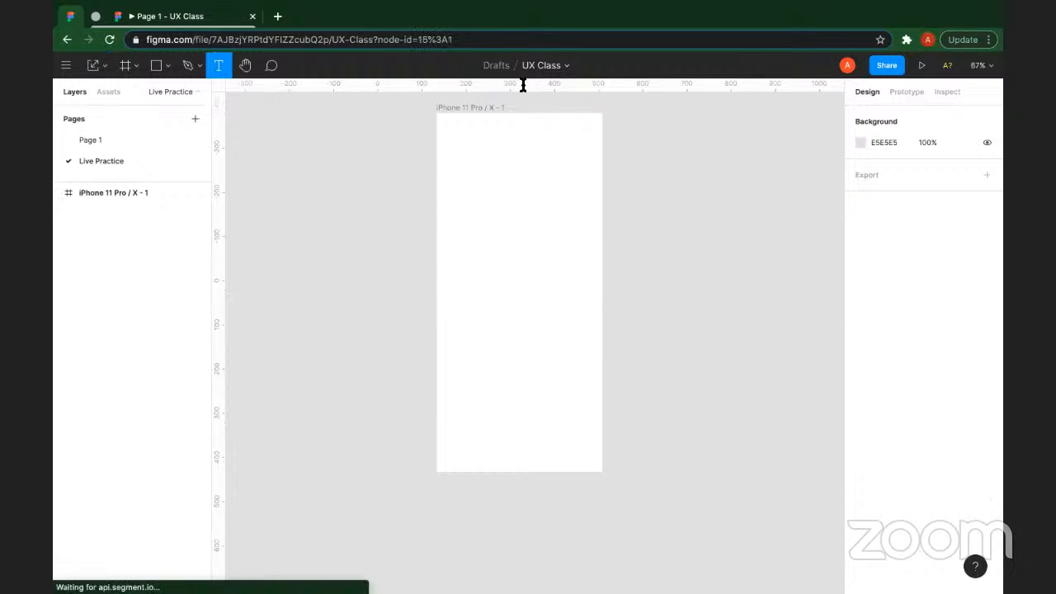
click(485, 189)
text(Receive)
key(Escape)
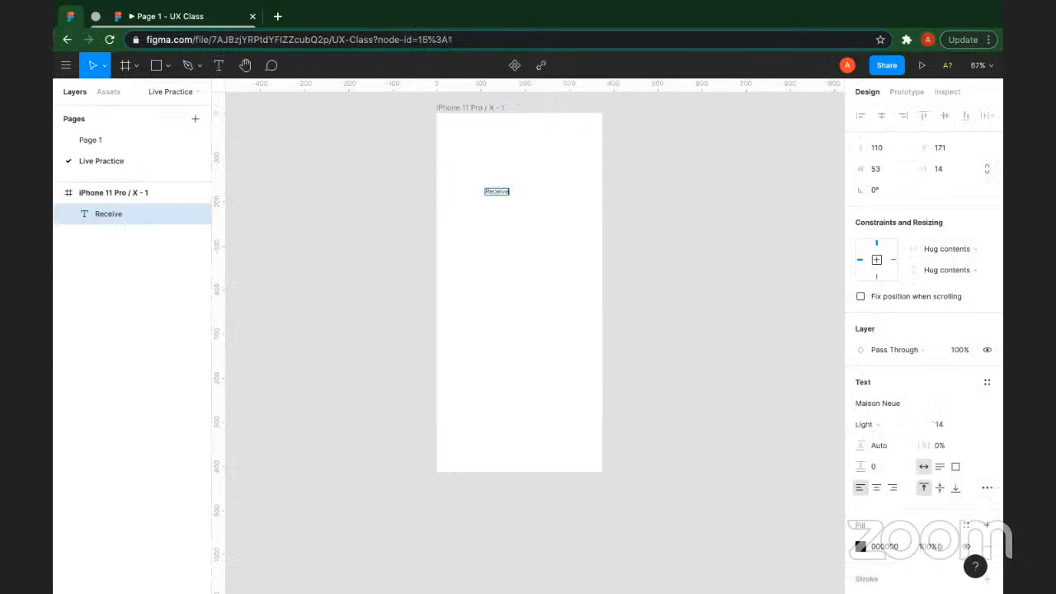
text(d)
key(Escape)
Step: Set the "Received" text to size 21 and Bold, and move it up to about X 143, Y 65
click(947, 423)
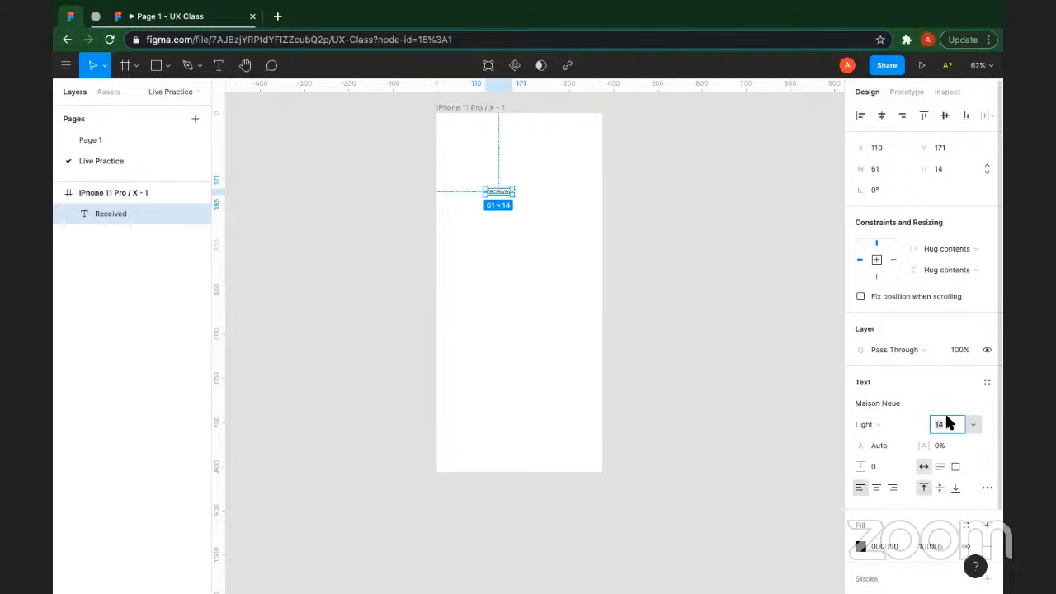
text(21)
key(Return)
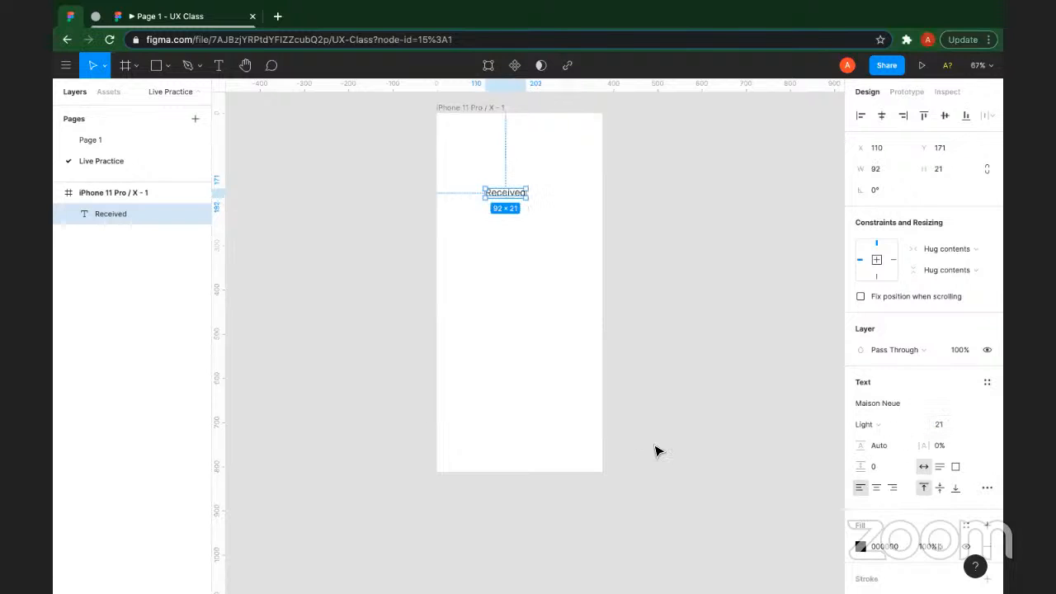
key(ctrl+b)
drag(503, 198, 521, 149)
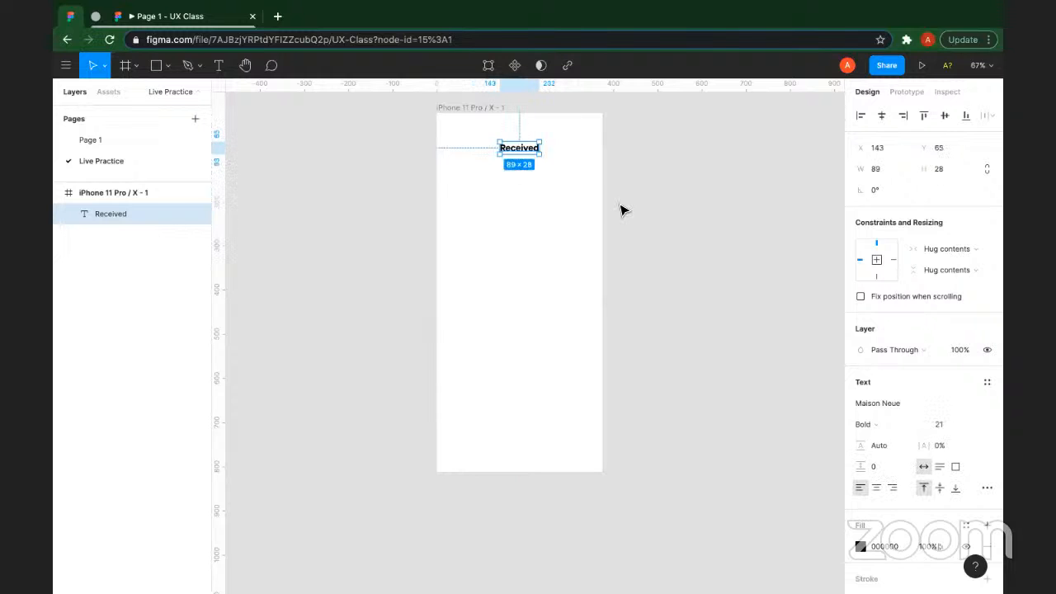
Step: Align the "Received" text to the horizontal centre of the iPhone 11 Pro / X frame
click(620, 210)
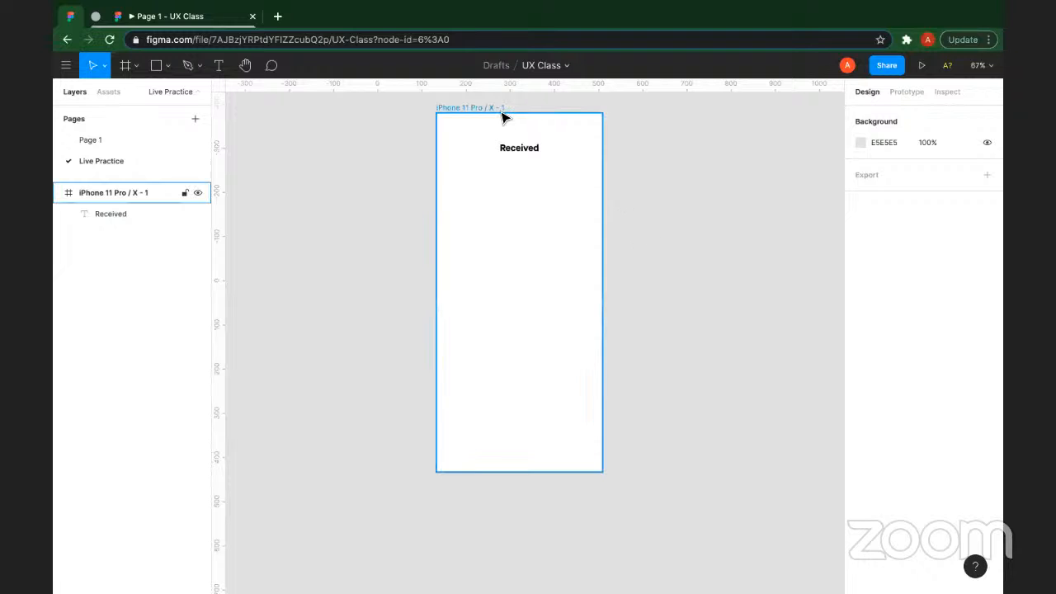
scroll(505, 117, up, 5)
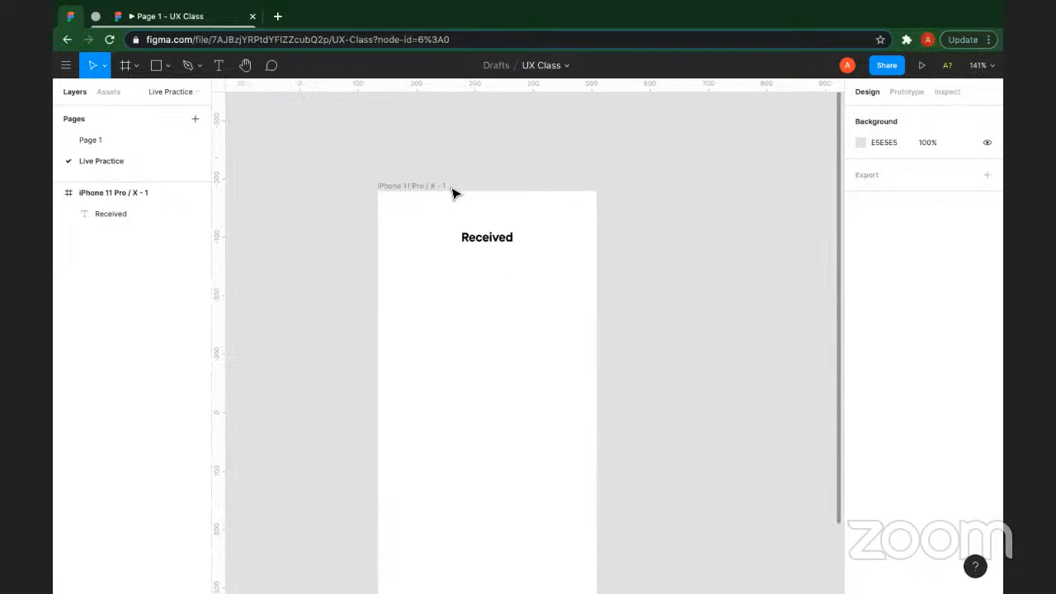
scroll(419, 384, down, 6)
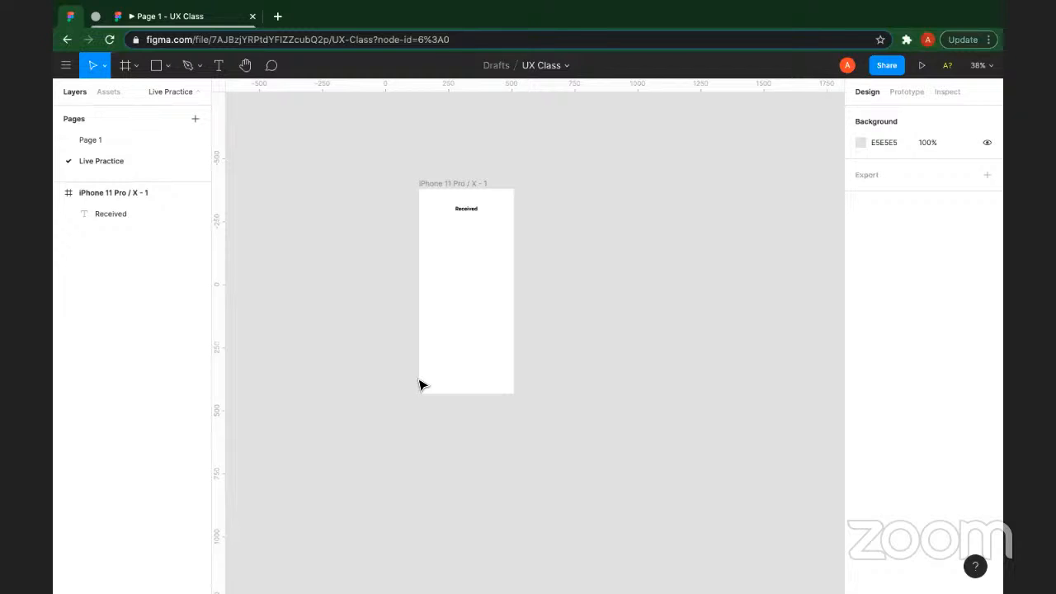
scroll(488, 178, up, 3)
scroll(590, 195, up, 3)
click(482, 190)
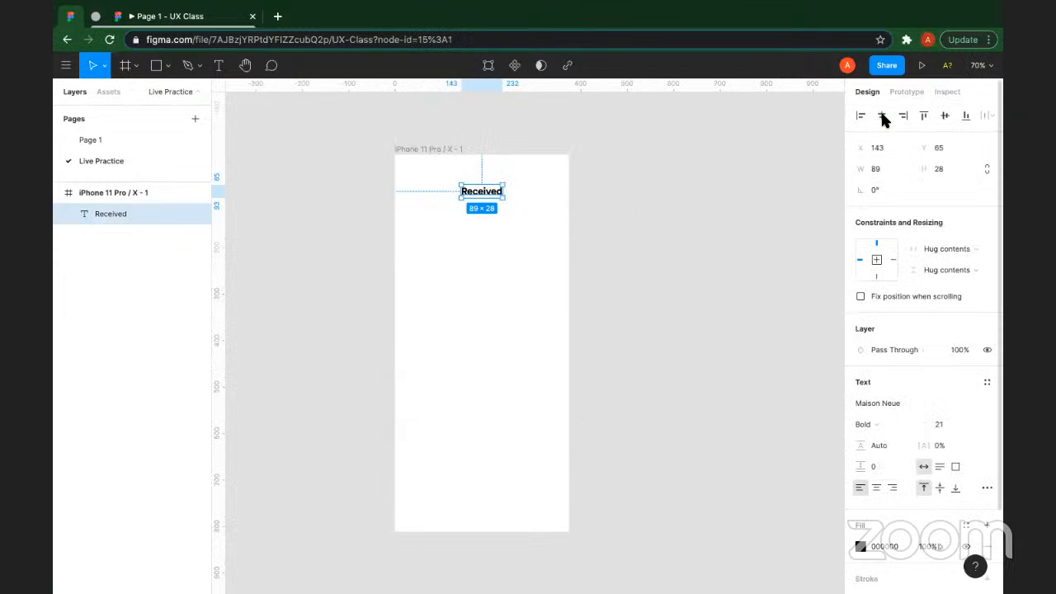
click(880, 116)
click(395, 156)
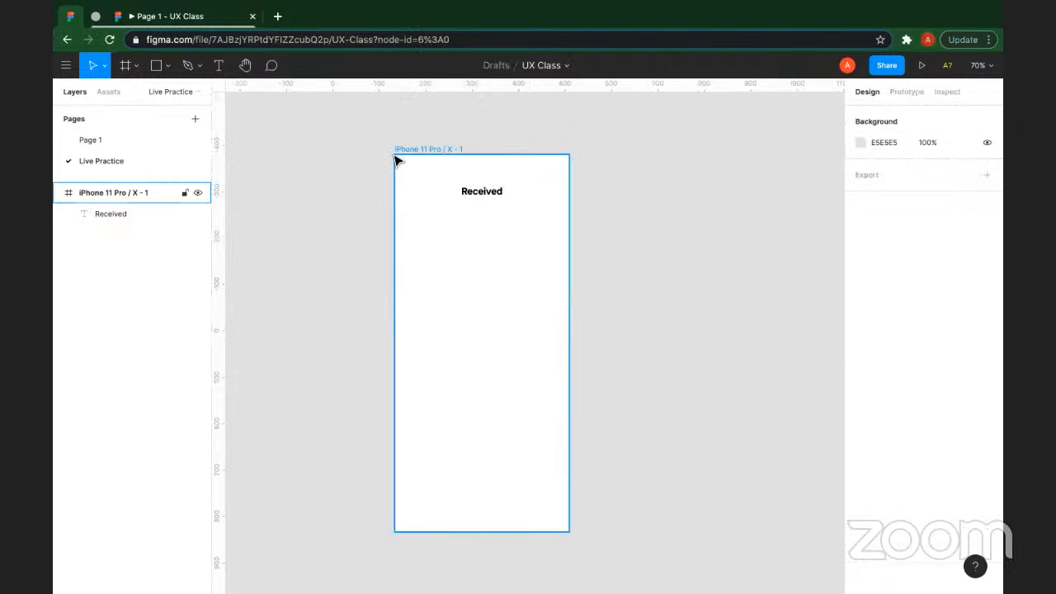
Step: Draw a square of about 38 × 38 in the frame's top-left corner with the Rectangle tool
scroll(396, 159, right, 2)
scroll(396, 159, up, 1)
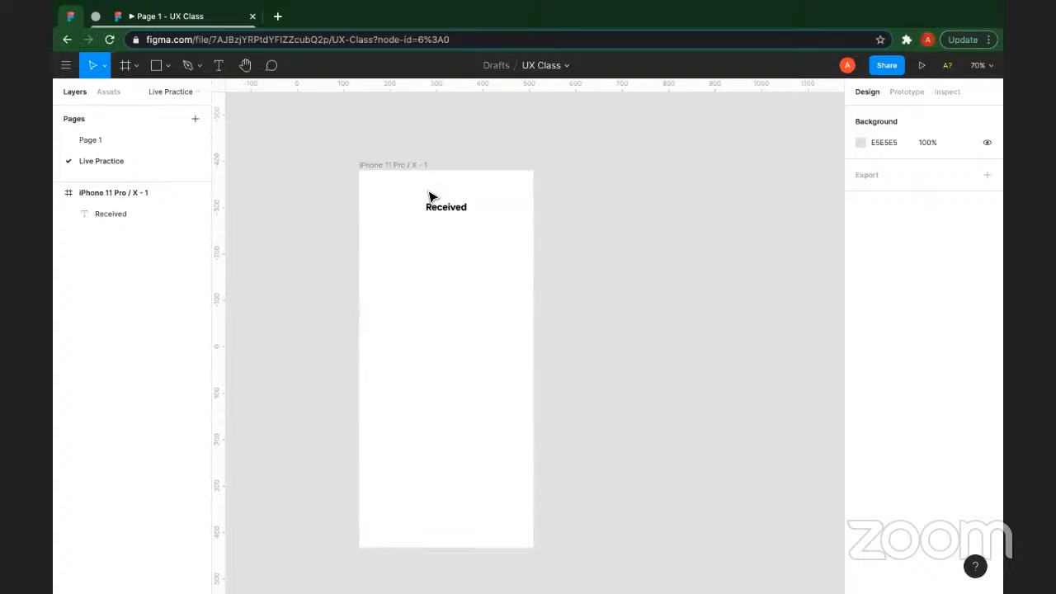
scroll(600, 406, up, 3)
scroll(599, 406, left, 1)
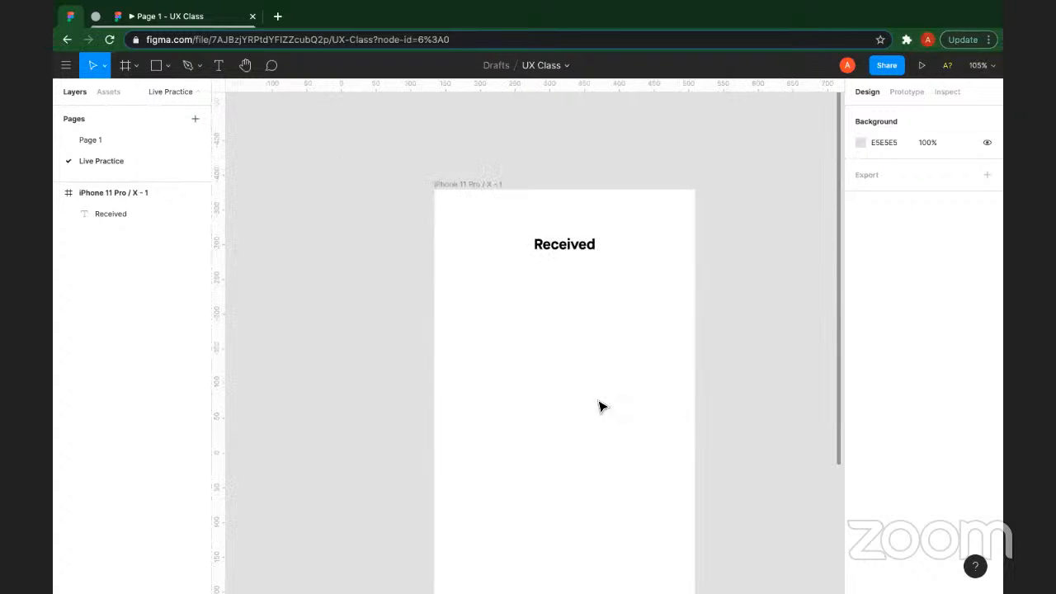
key(r)
key(k)
key(r)
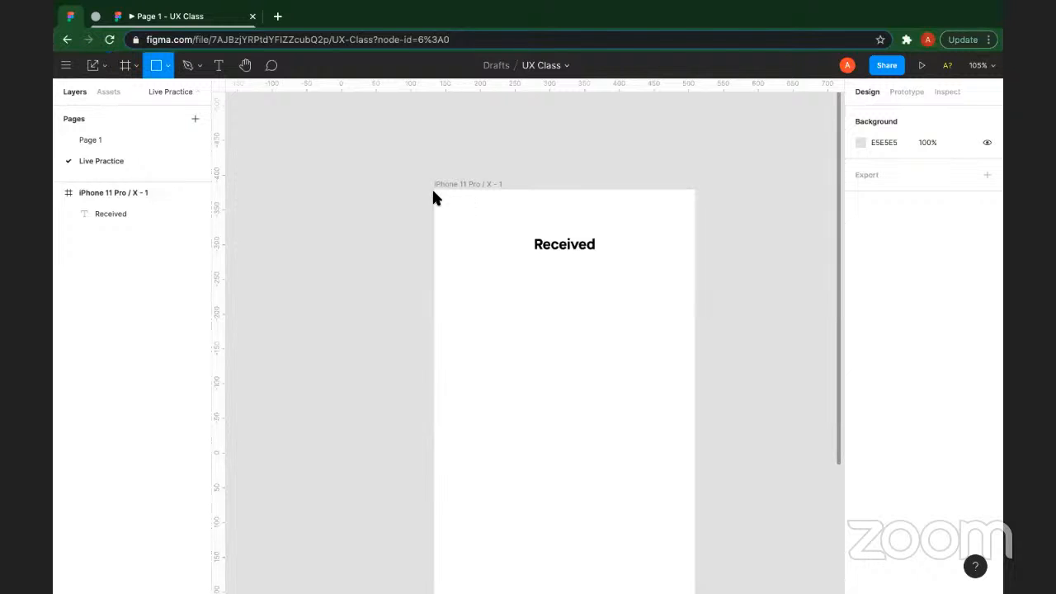
drag(434, 189, 460, 216)
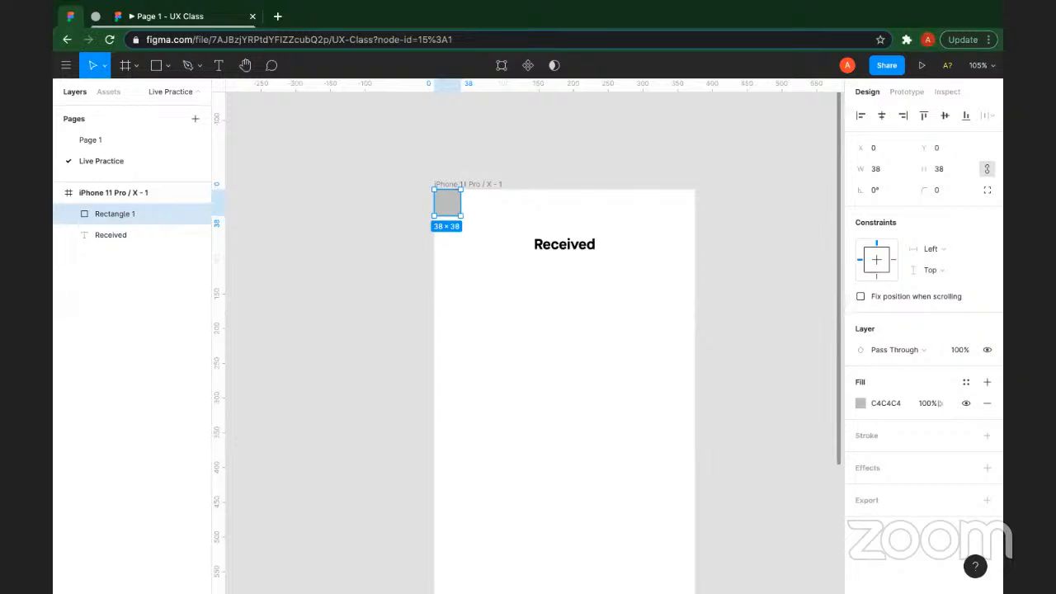
Step: Resize the square to 32 × 32 and seat it exactly in the frame's corner at X 0, Y 0
click(876, 168)
text(32)
key(Return)
scroll(506, 209, up, 5)
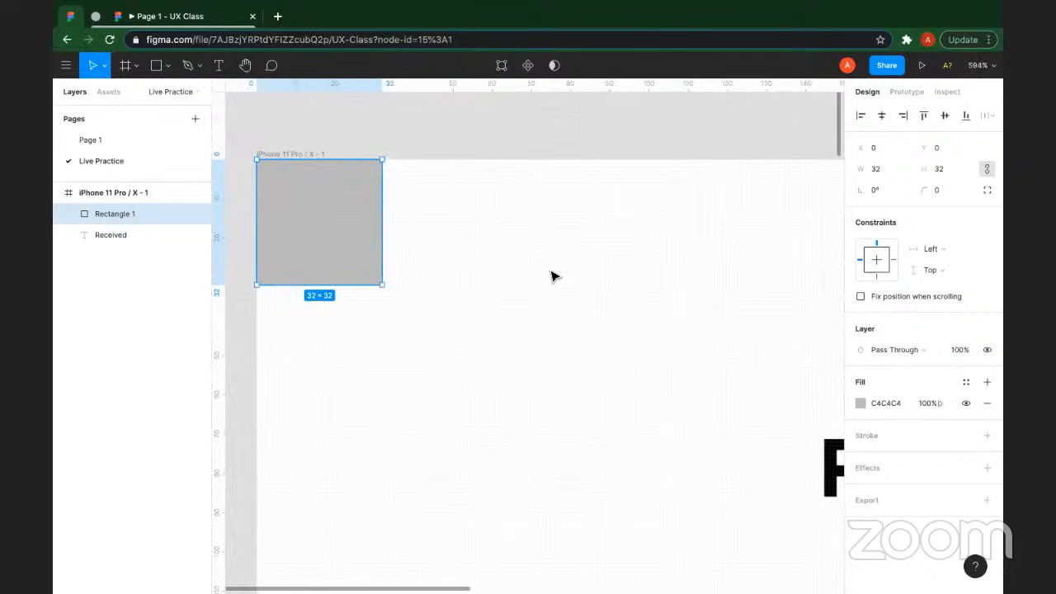
scroll(551, 275, left, 3)
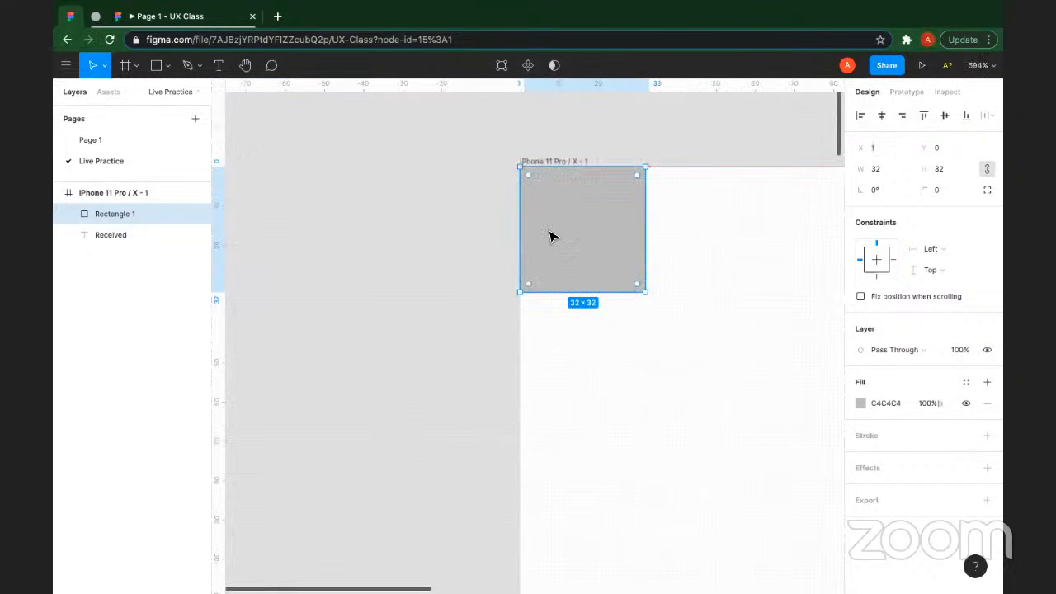
drag(549, 236, 554, 207)
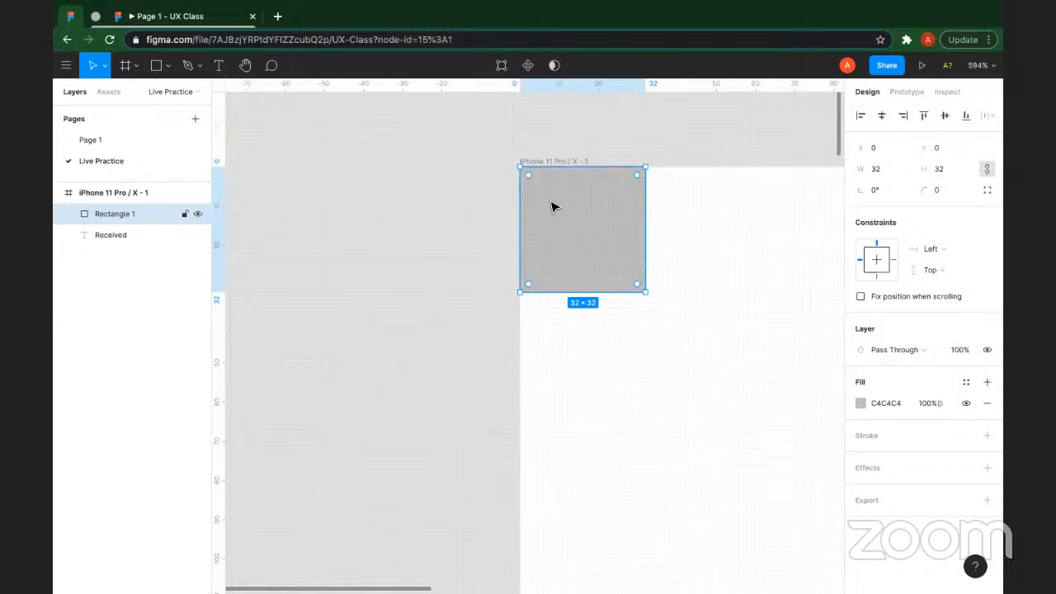
Step: Place a vertical guide at X 32, along the square's right edge
scroll(552, 206, down, 10)
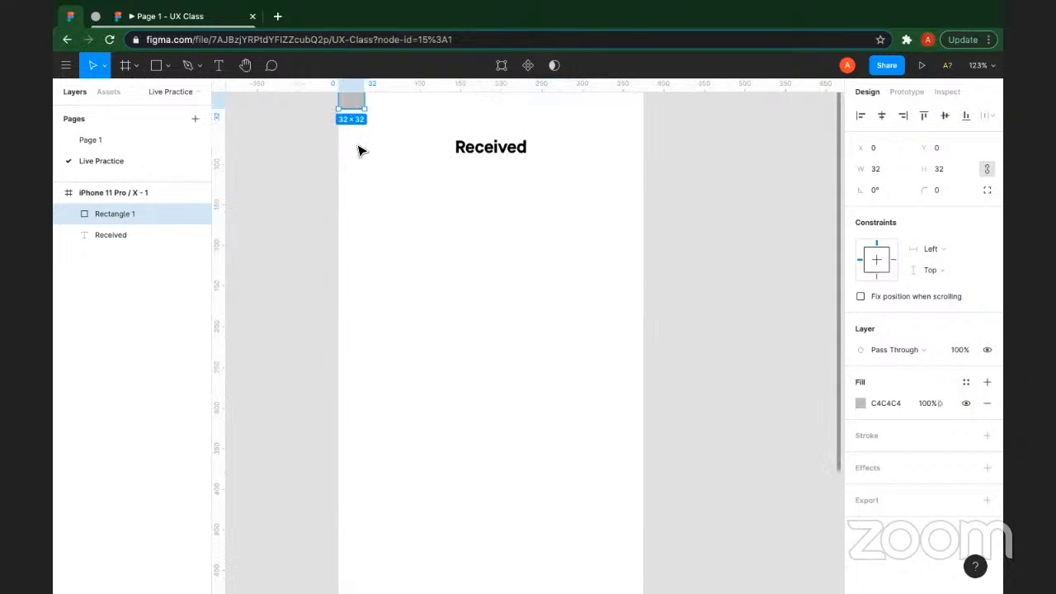
scroll(214, 124, up, 2)
scroll(215, 124, left, 1)
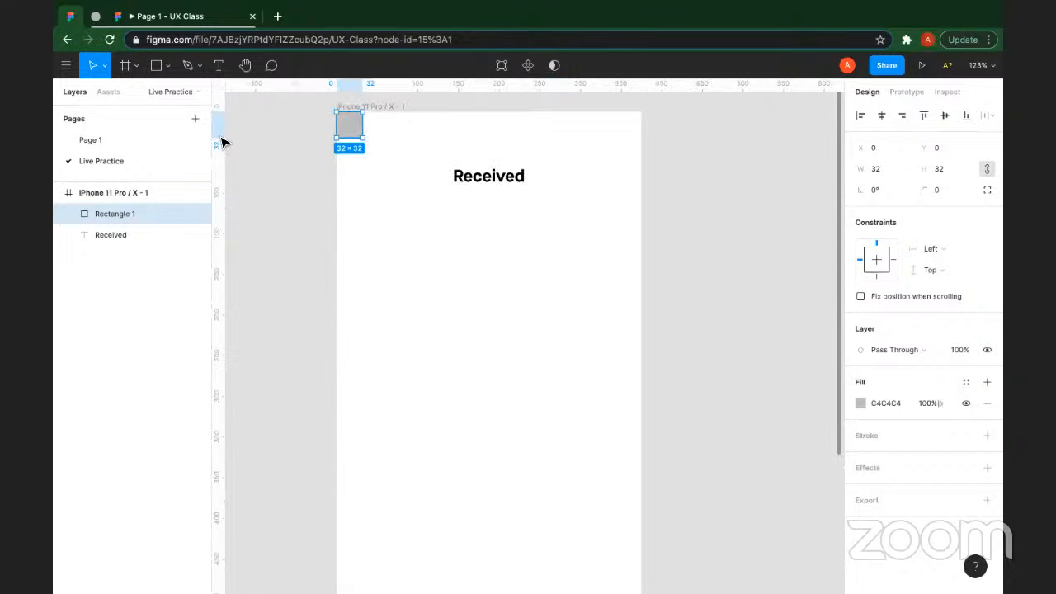
scroll(284, 114, up, 3)
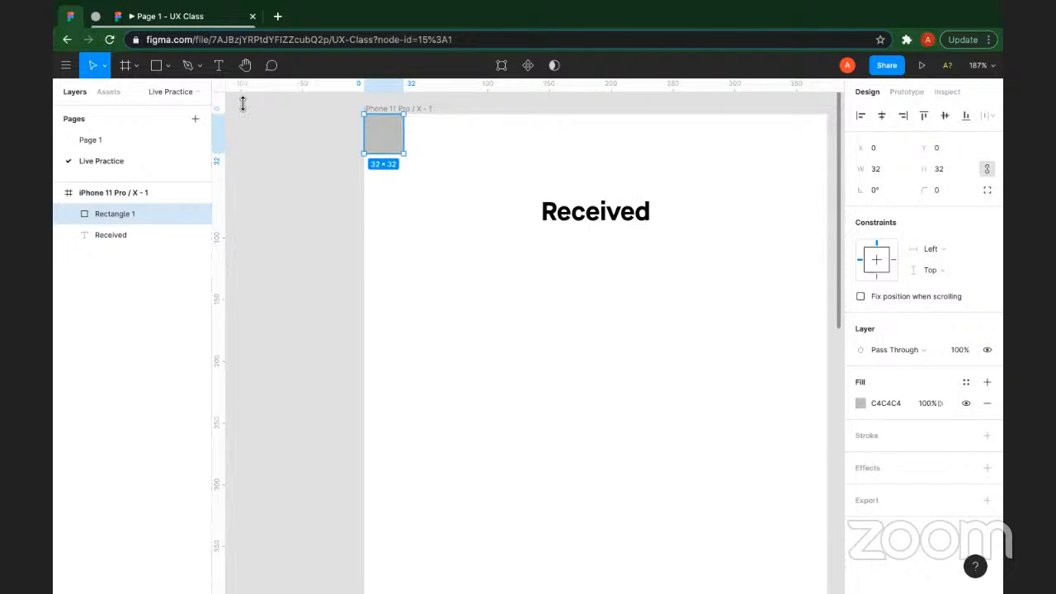
drag(217, 178, 320, 175)
drag(398, 158, 405, 156)
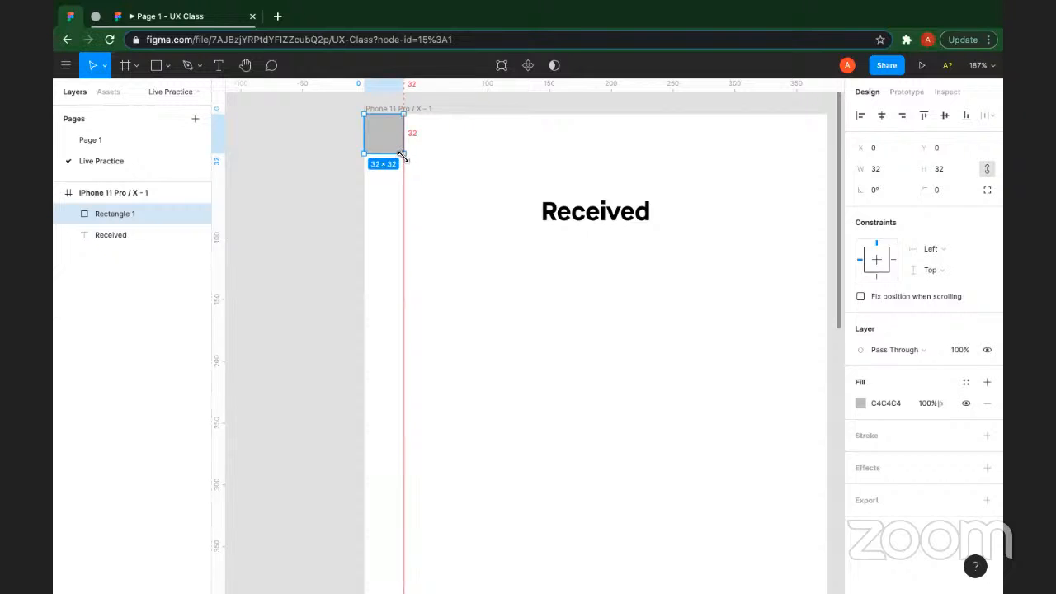
Step: Align the square to the frame's right edge and place a vertical guide at X 343 along its inner side
click(905, 114)
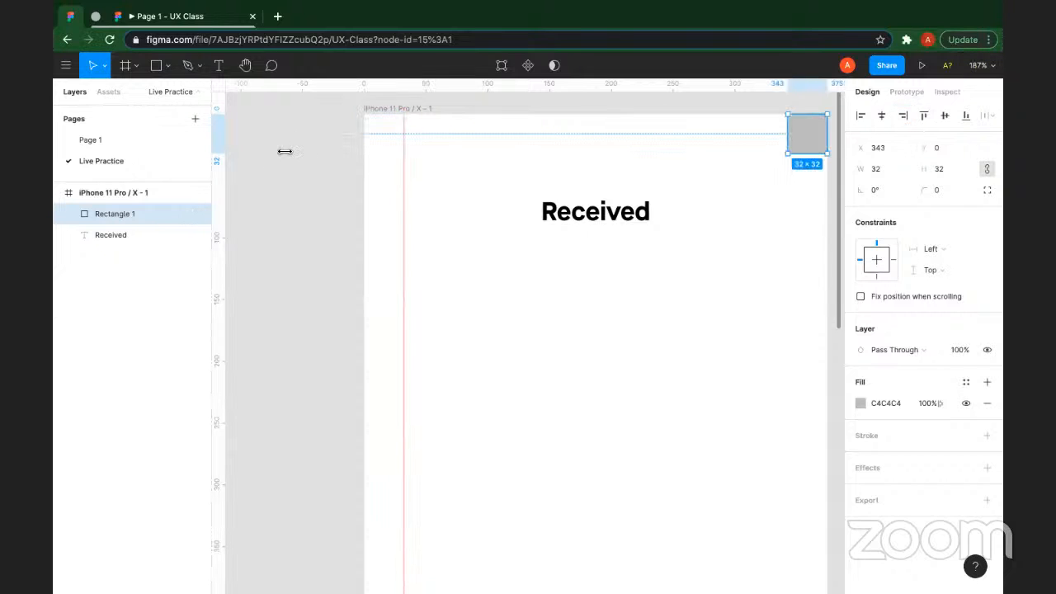
drag(220, 170, 792, 145)
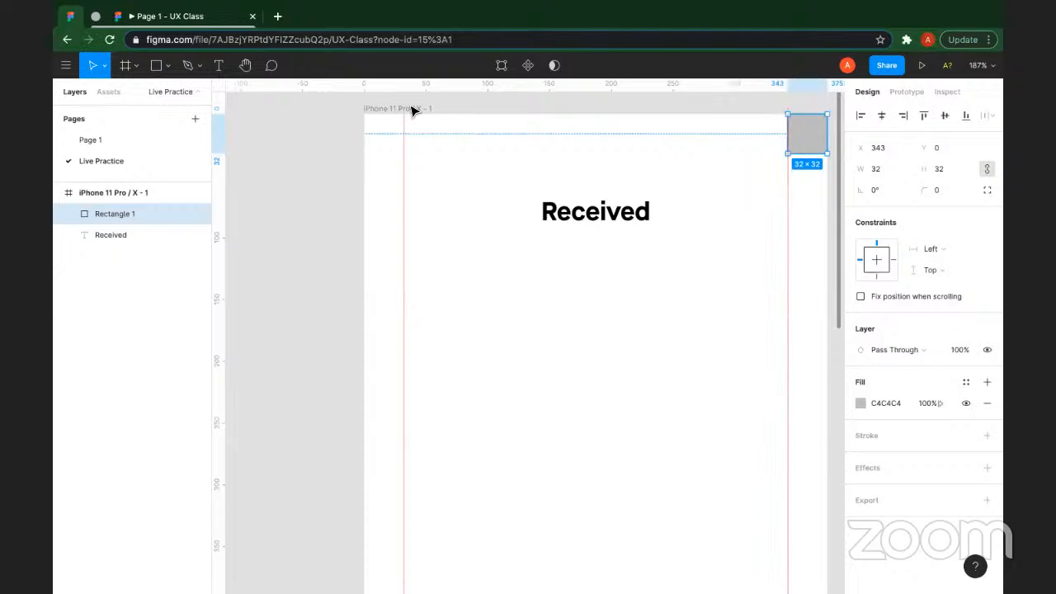
Step: Align the square to the frame's bottom edge, adding horizontal margin guides at Y 32 and Y 780
click(413, 109)
scroll(412, 105, down, 4)
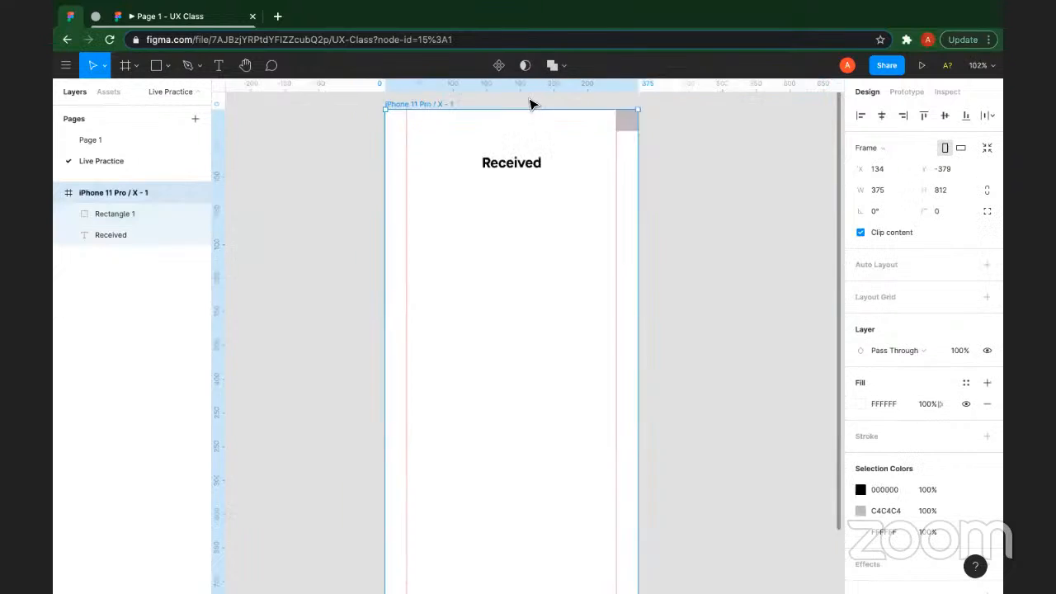
click(627, 117)
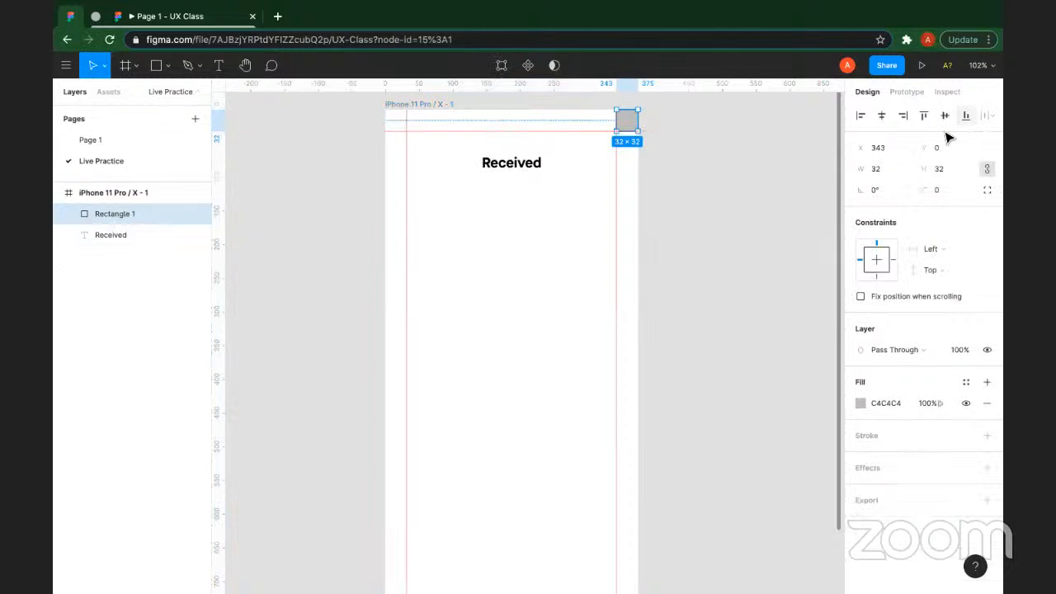
click(966, 116)
scroll(702, 266, down, 5)
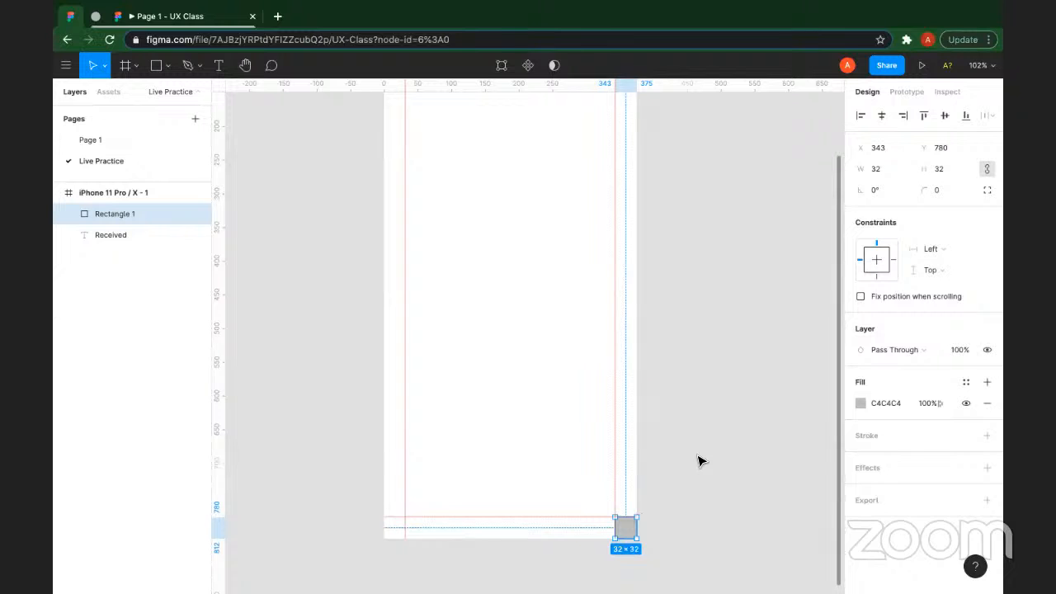
Step: Delete the 32 × 32 helper square from the frame's bottom-right corner
key(Delete)
scroll(697, 461, up, 3)
scroll(532, 182, up, 1)
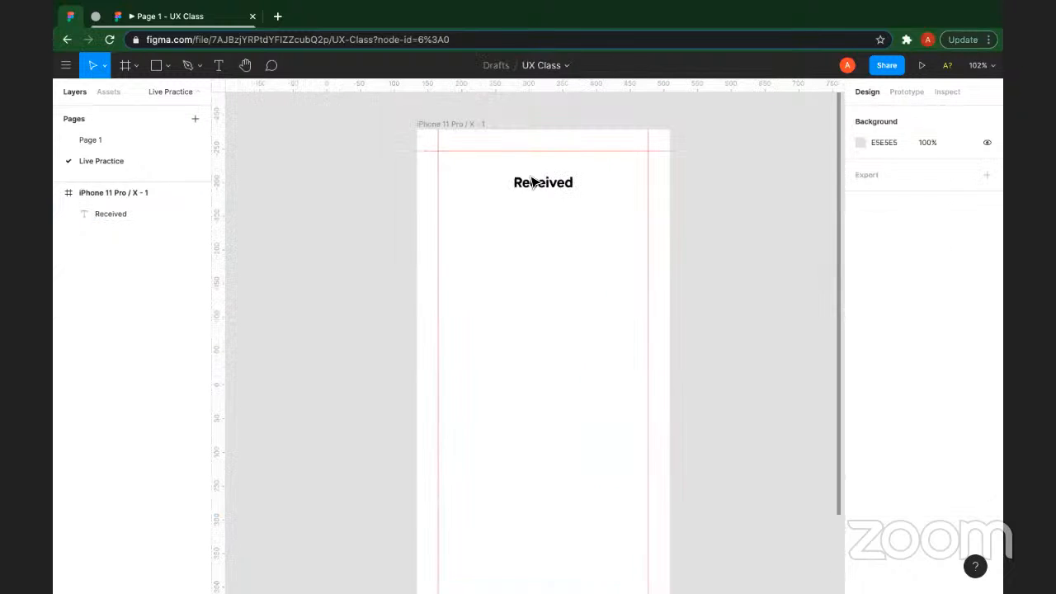
click(532, 182)
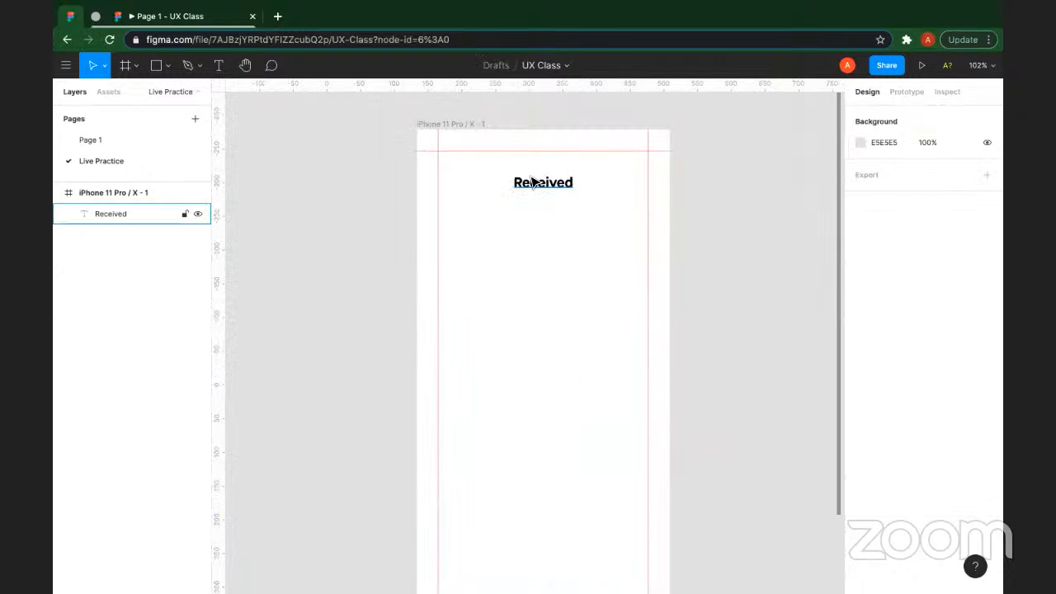
click(485, 168)
click(569, 180)
click(600, 167)
Step: Add the text "Track and sort your expenses" below the "Received" title, near the frame's left margin
scroll(600, 168, left, 1)
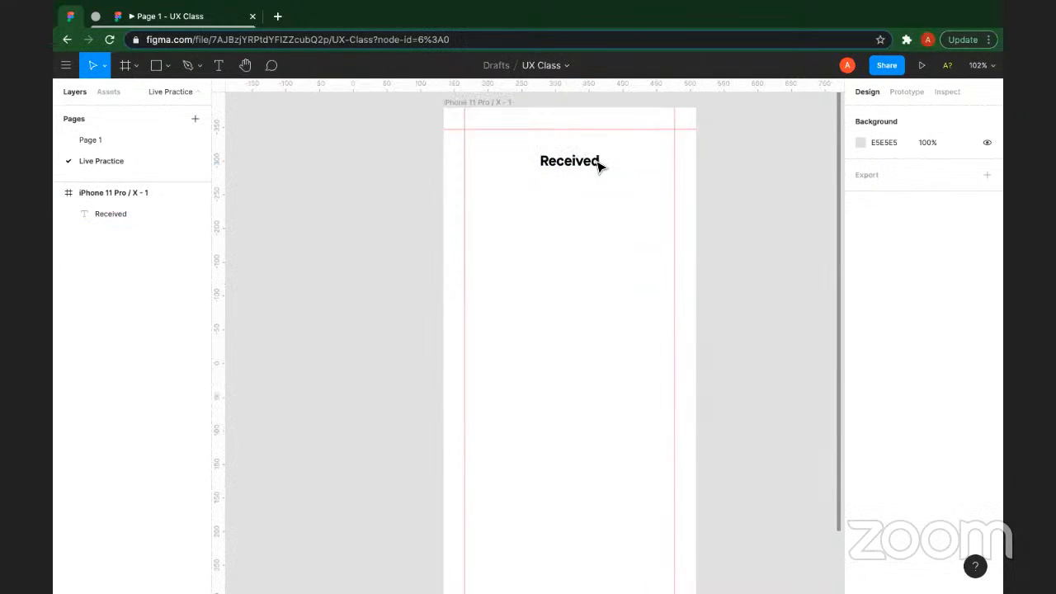
key(t)
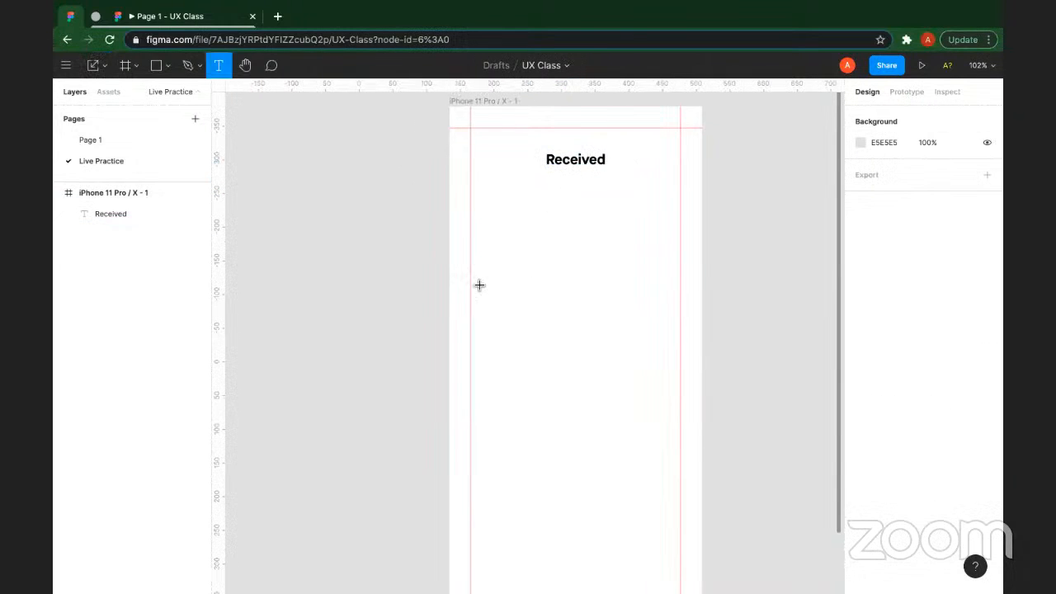
click(496, 286)
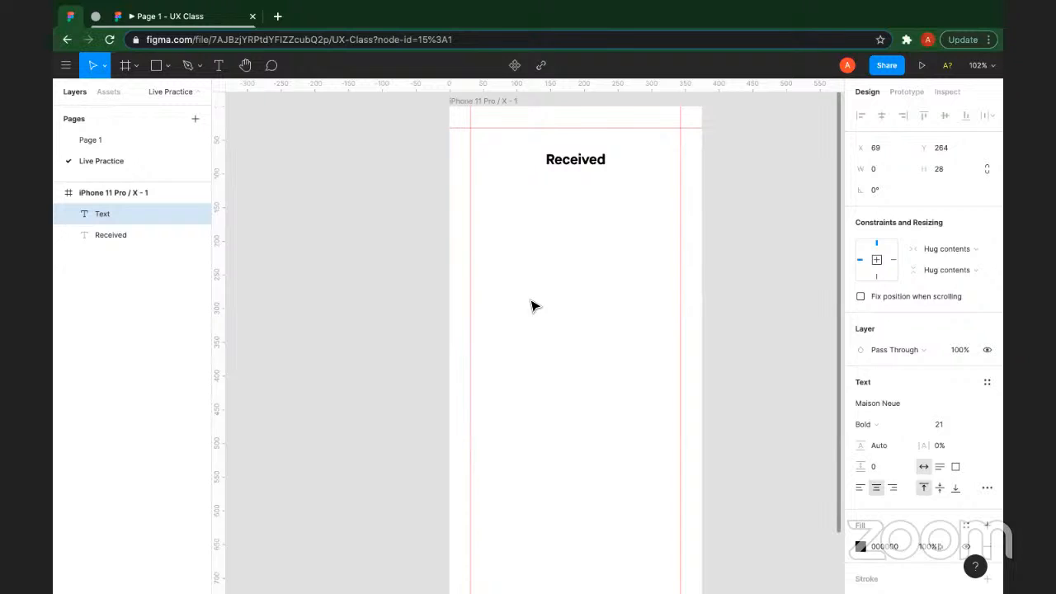
text(Tra)
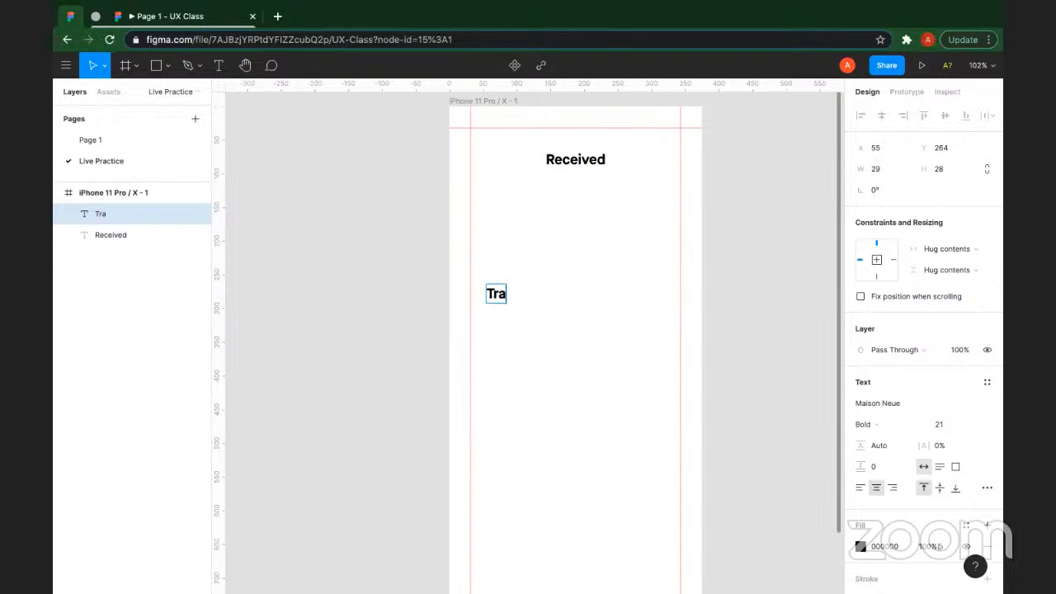
text(ck and sort your)
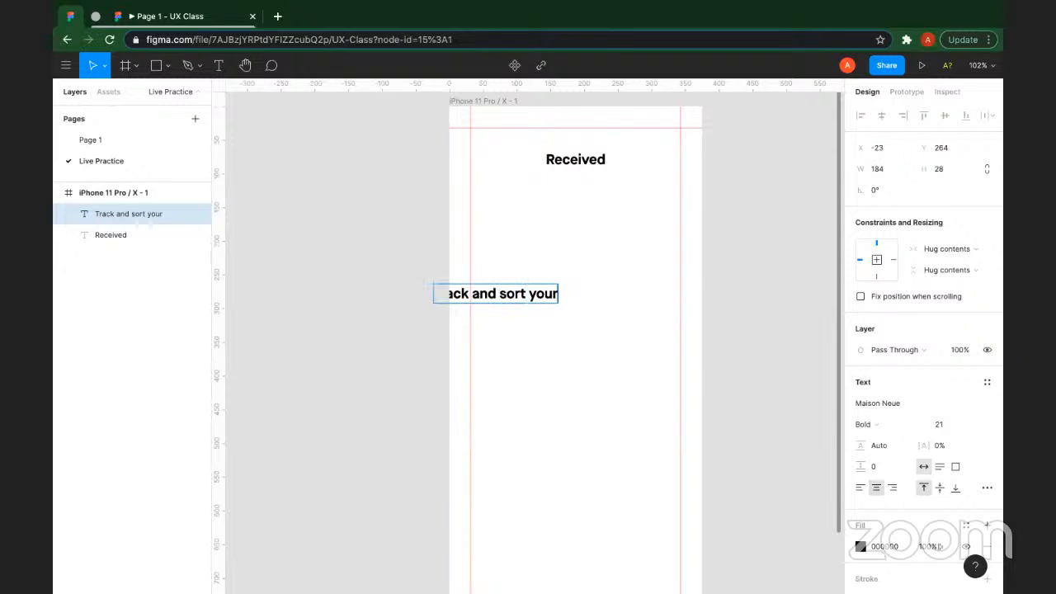
text( expenses)
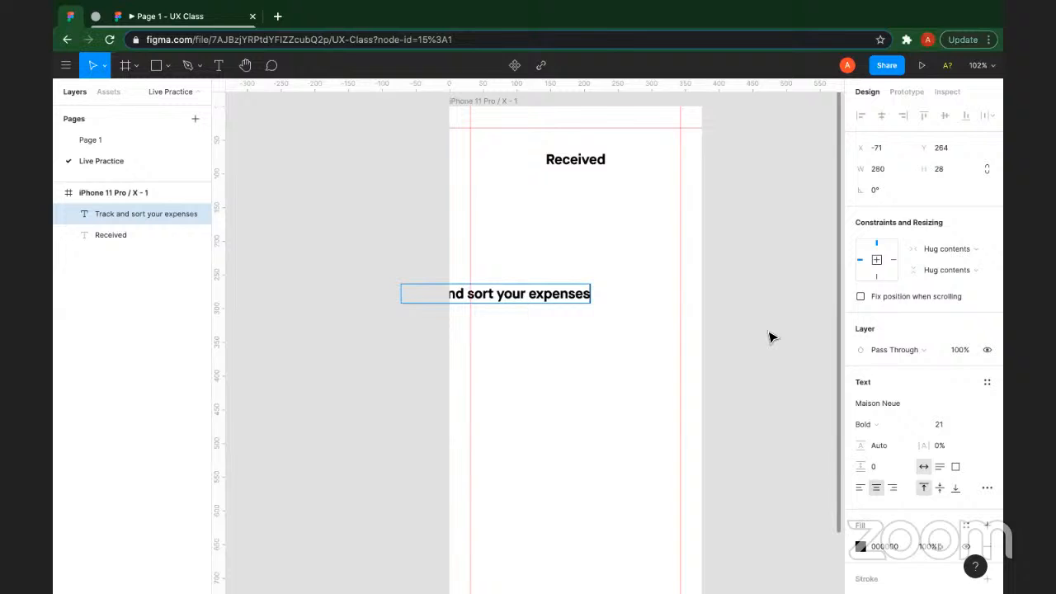
key(Escape)
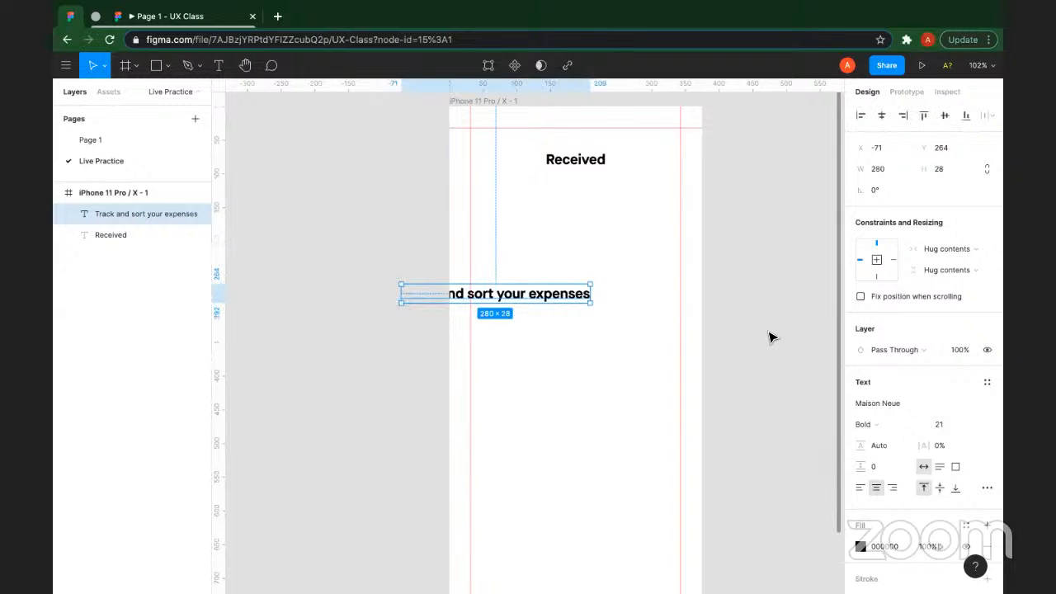
Step: Left-align the "Track and sort your expenses" text and fit it at X 32 with a width of about 179
click(861, 487)
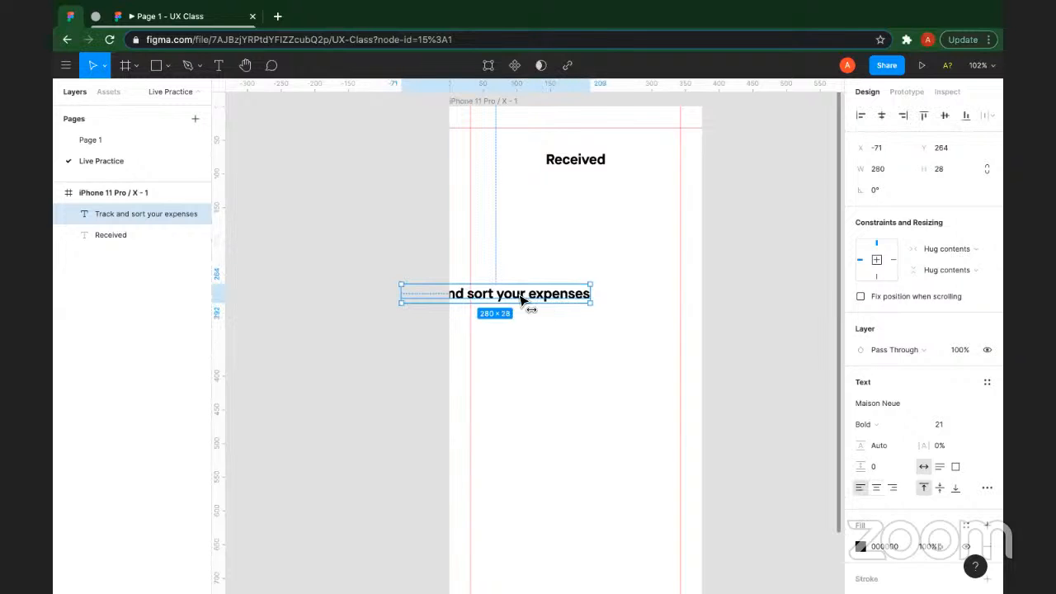
drag(531, 308, 590, 304)
drag(669, 297, 589, 302)
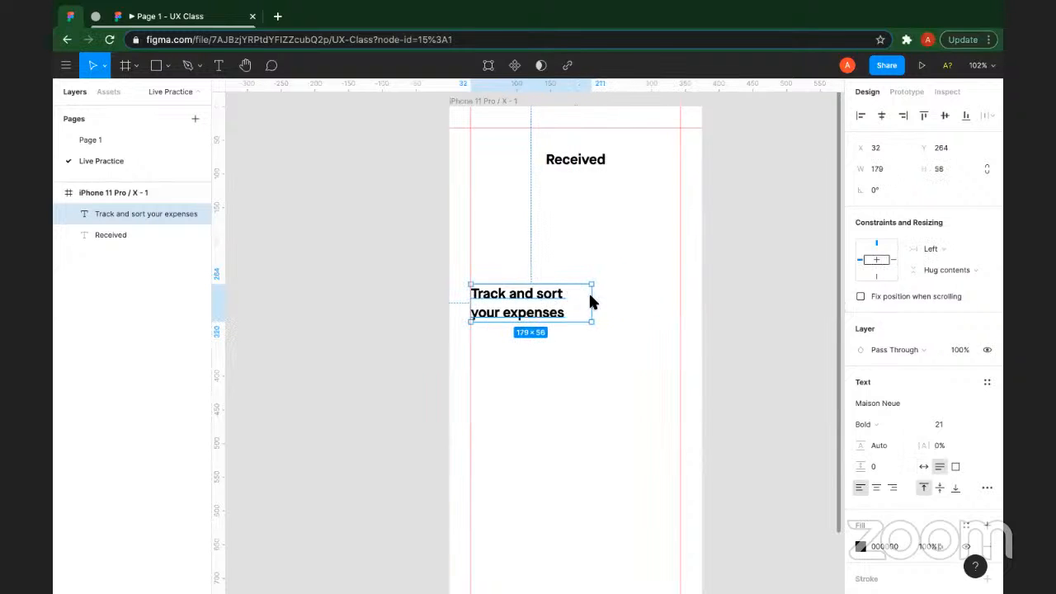
Step: Set the "Track and sort your expenses" heading to Demi weight and widen its text box to about 195
click(953, 423)
click(886, 421)
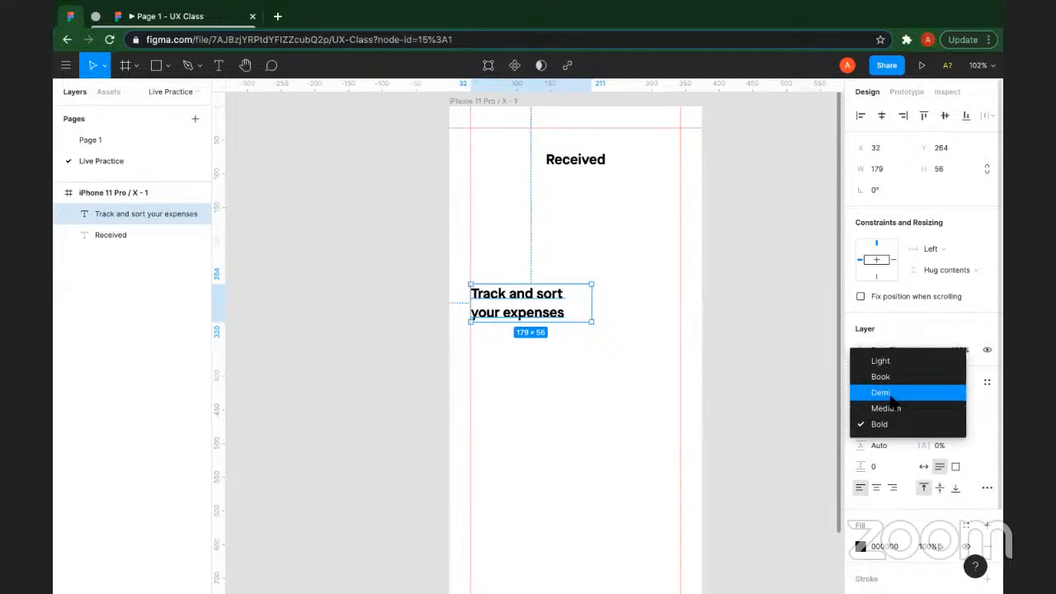
click(887, 395)
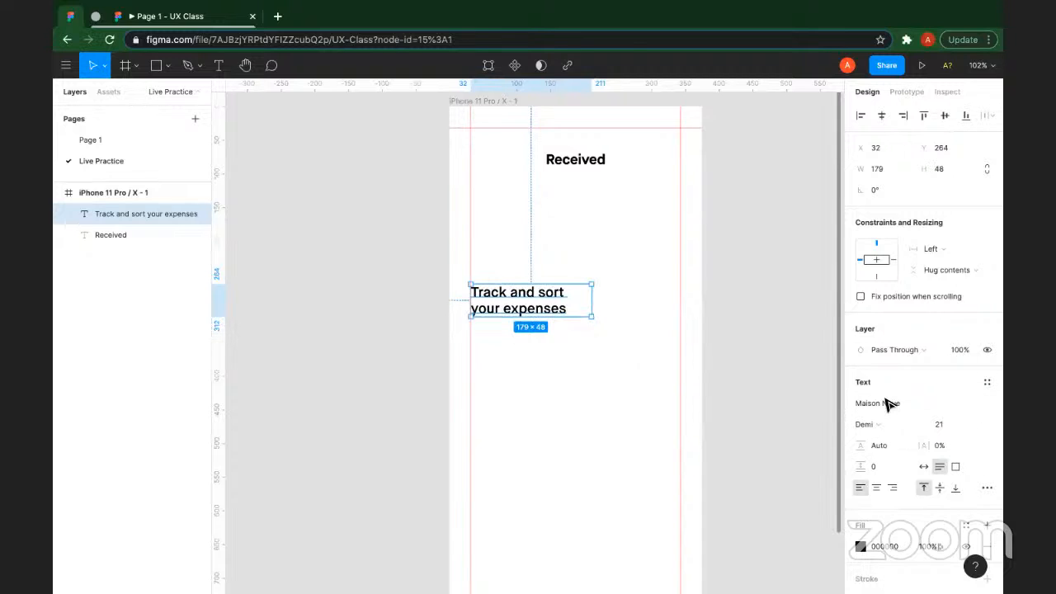
scroll(573, 297, down, 2)
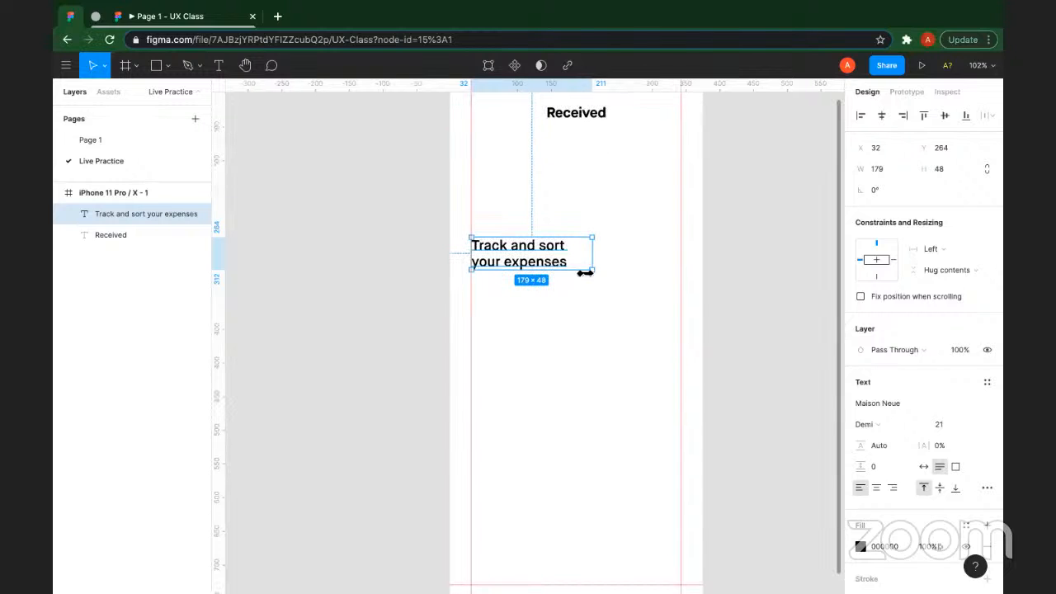
drag(585, 272, 605, 250)
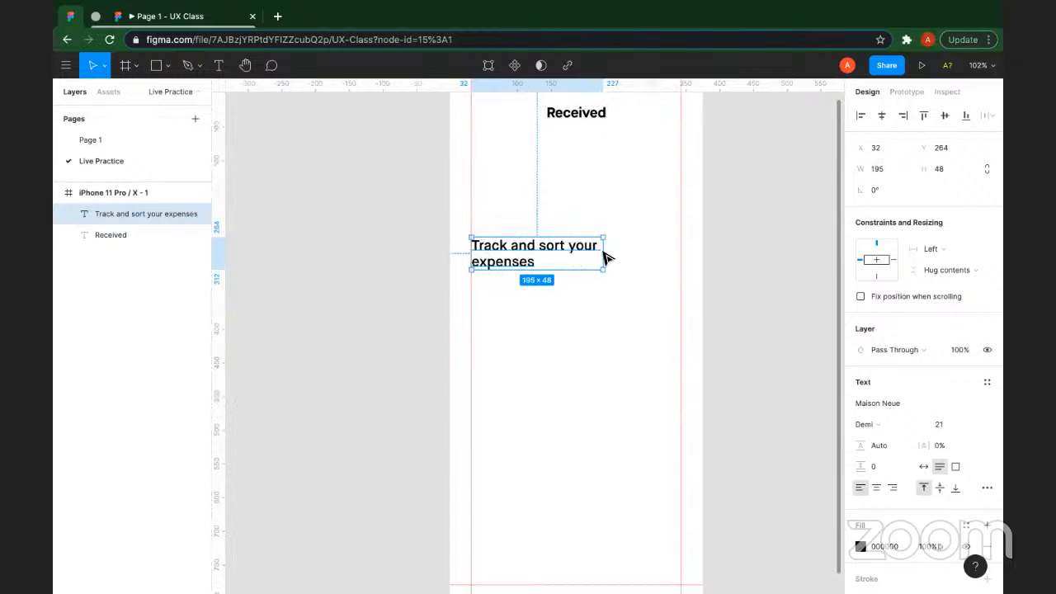
Step: Try line heights of 150% and 120% on the "Track and sort your expenses" heading
click(892, 446)
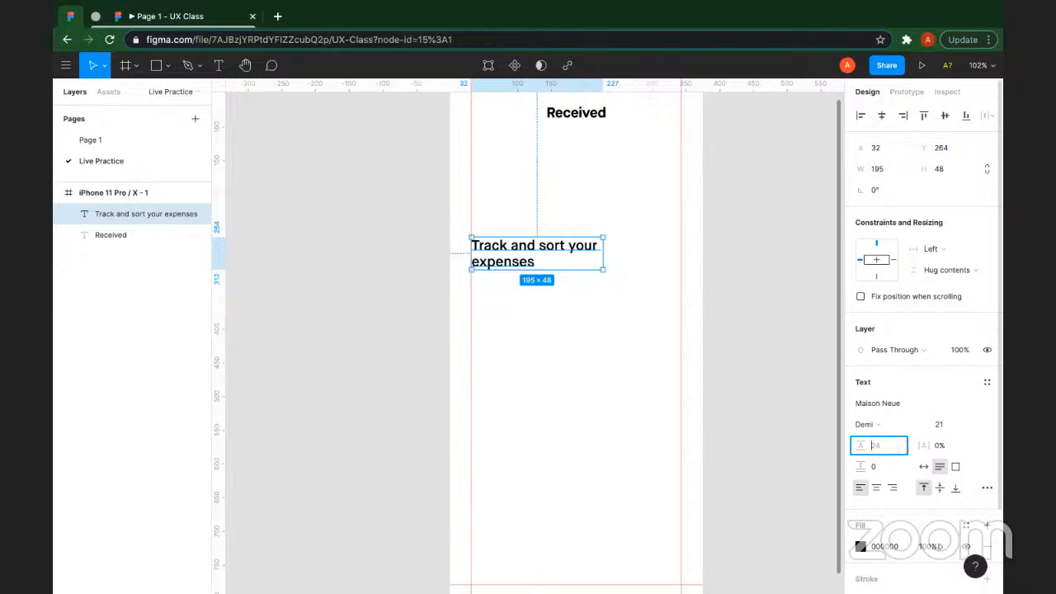
text(150%)
key(Return)
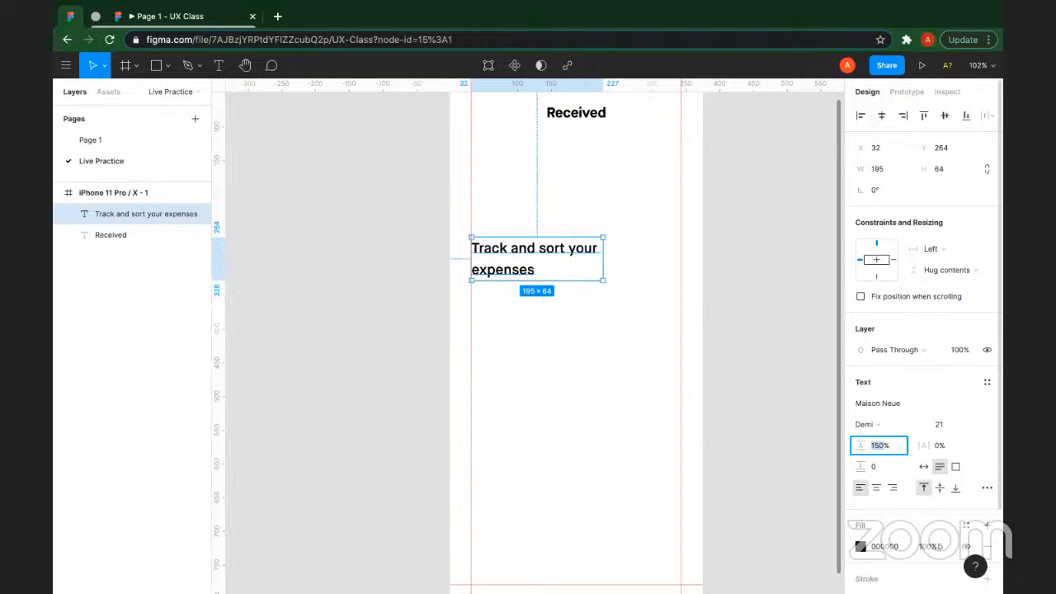
text(120%)
key(Return)
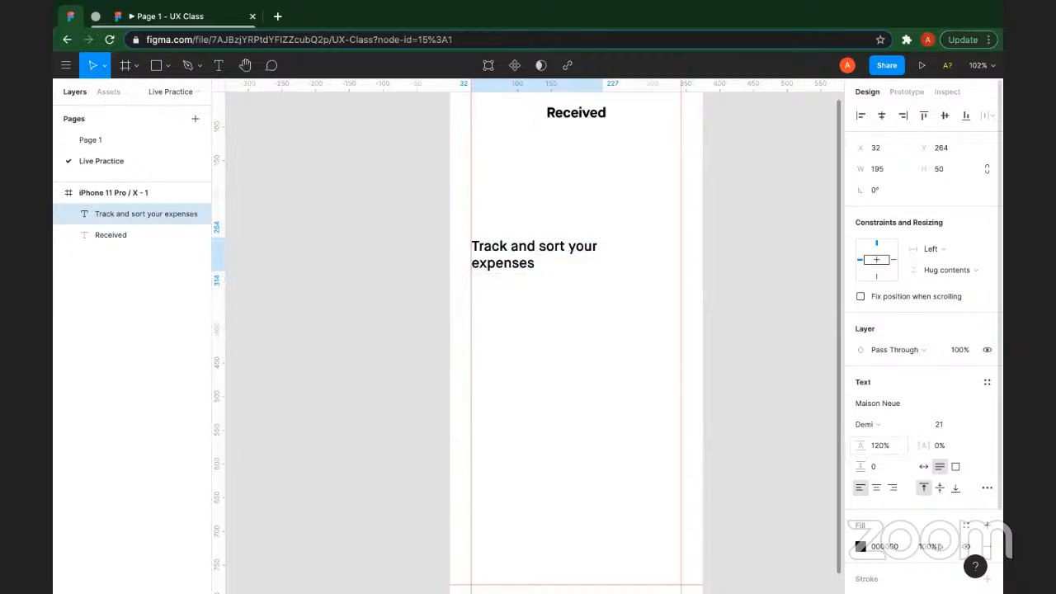
Step: Set the line height of the "Track and sort your expenses" heading to 130%
click(874, 445)
text(13)
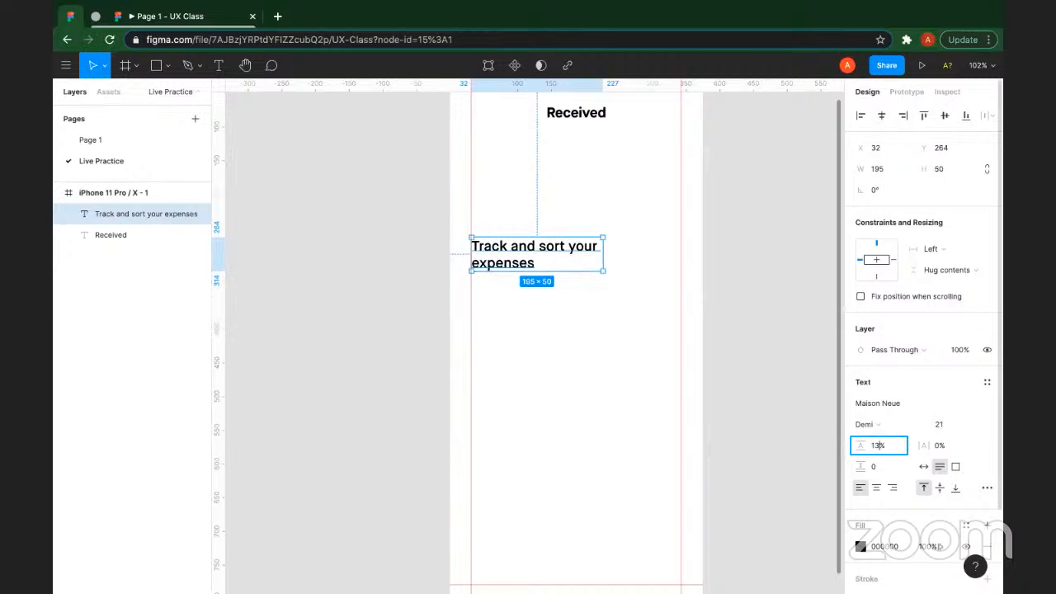
text(0)
key(Return)
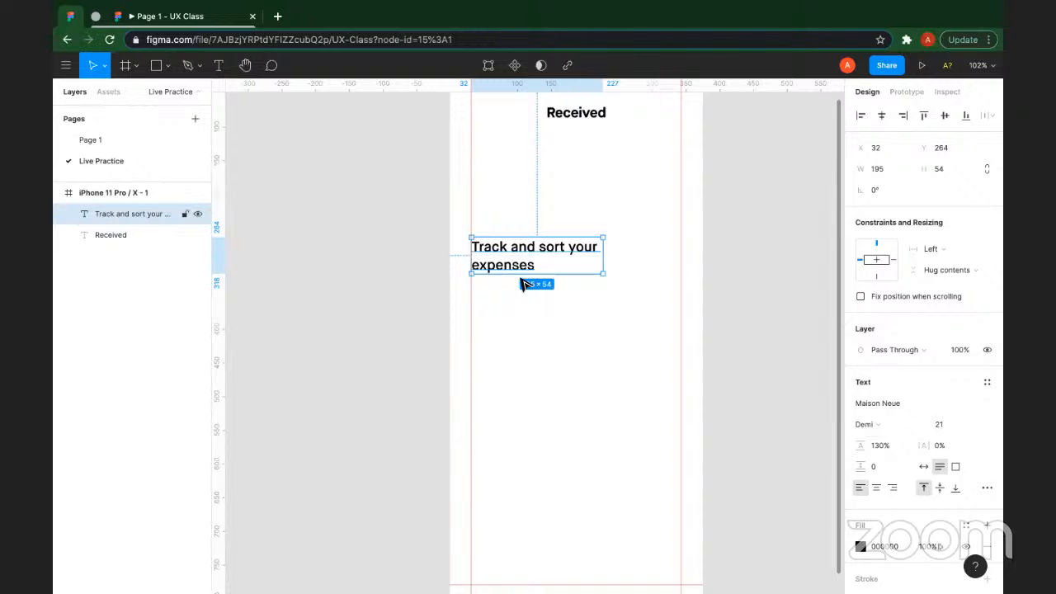
Step: Move the heading down and add a copy beneath it reading "Sort all your receipts and papers in one place with the Received mobile app."
drag(524, 281, 520, 373)
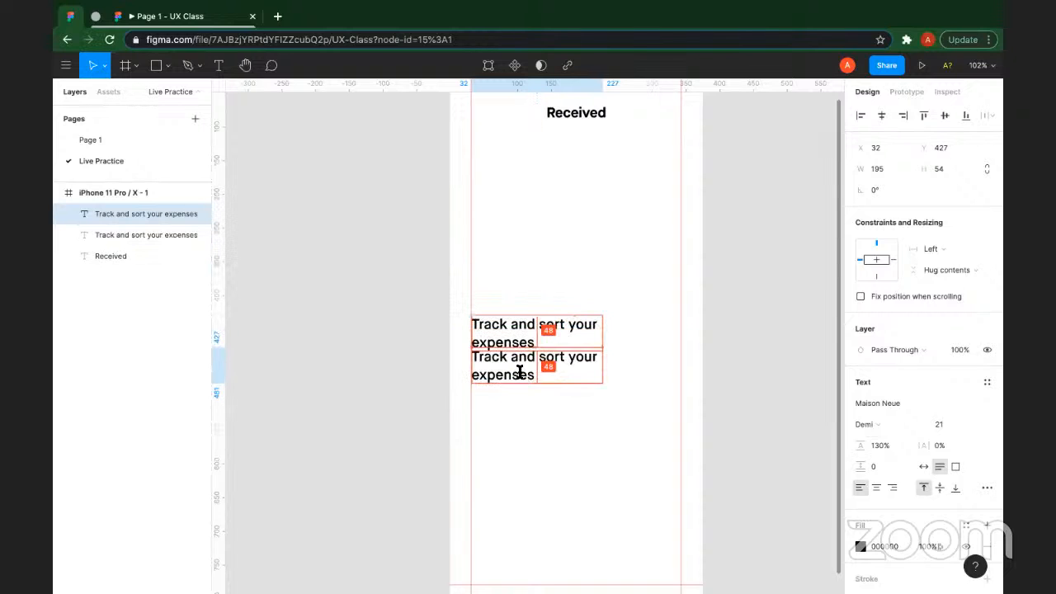
double_click(519, 372)
text(S)
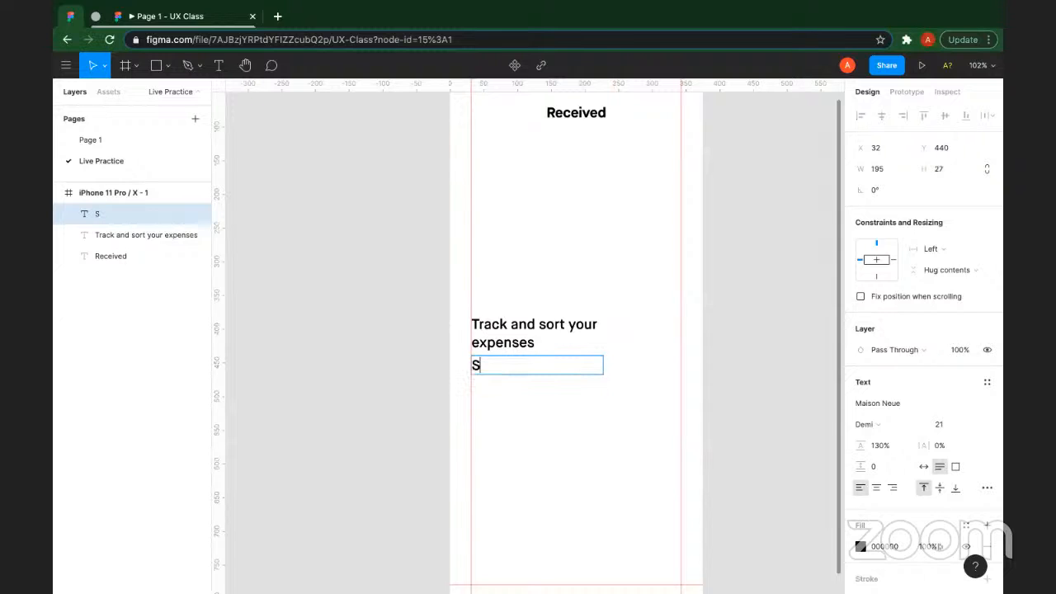
text(ort all your receipts)
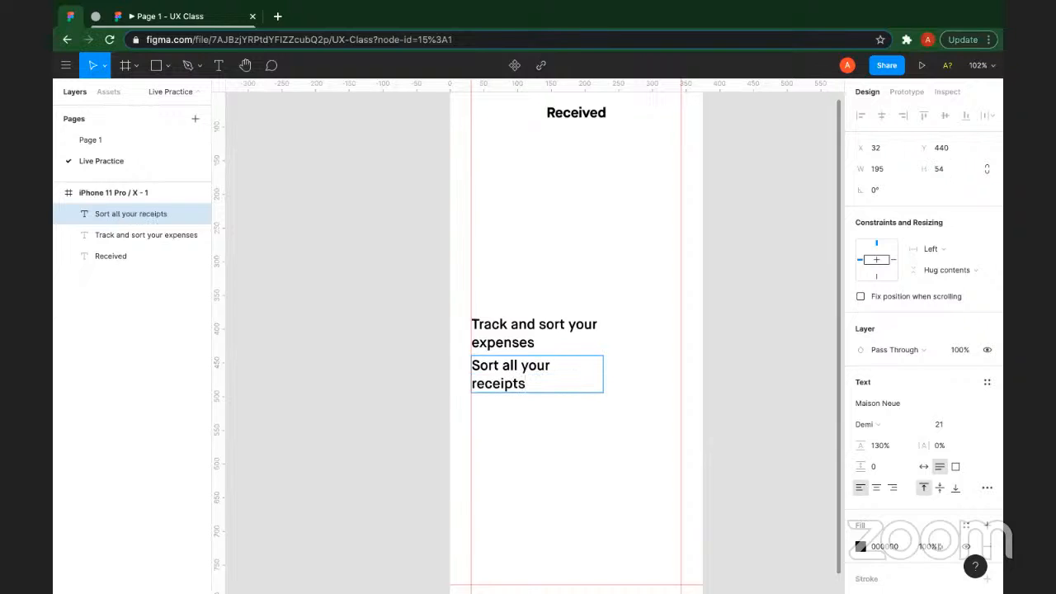
text( and papers)
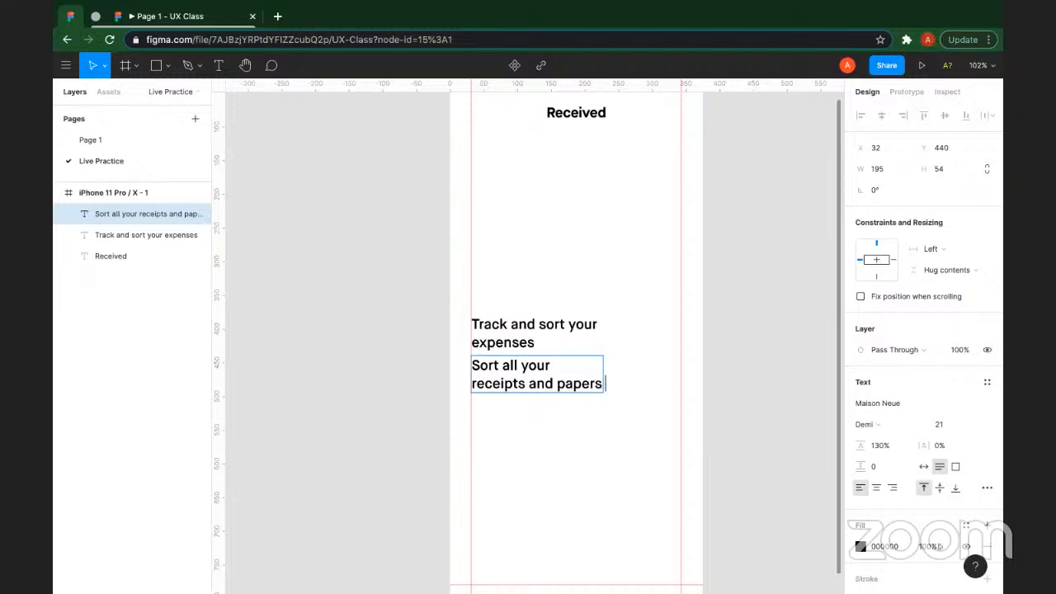
text( in one pl)
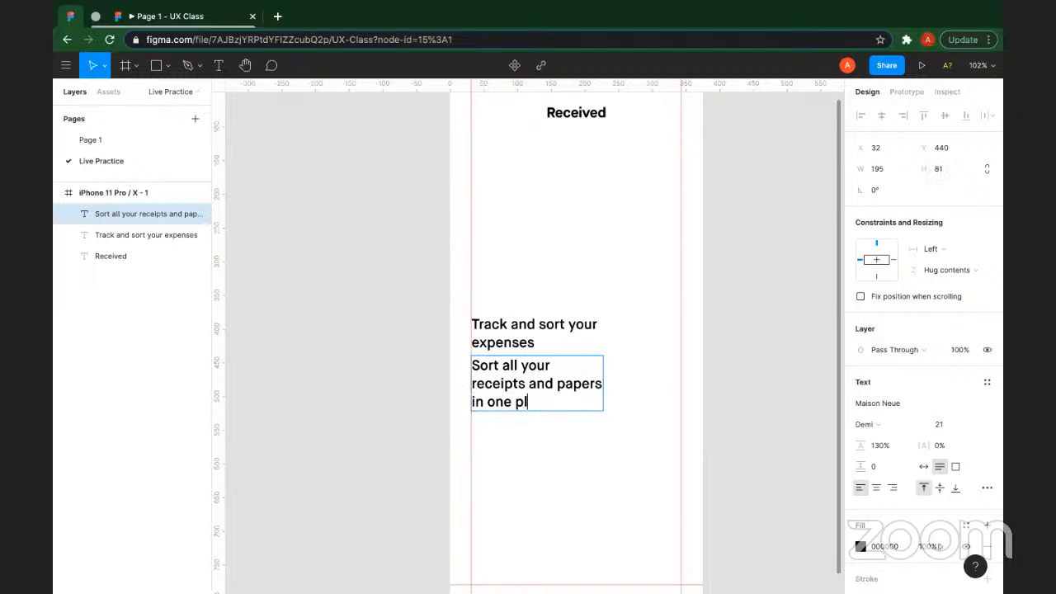
text(ace with the )
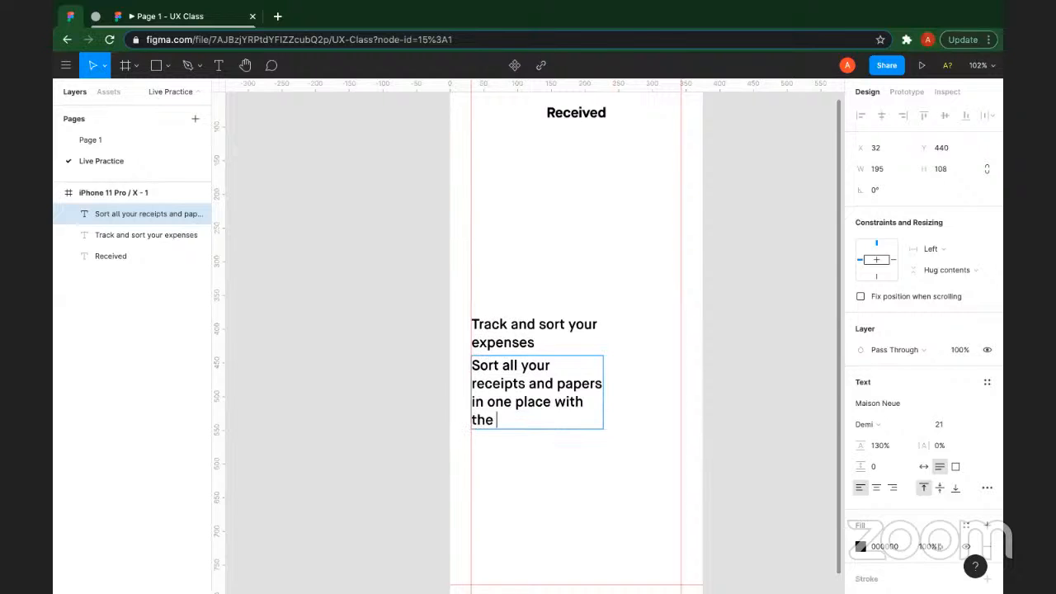
text(Received )
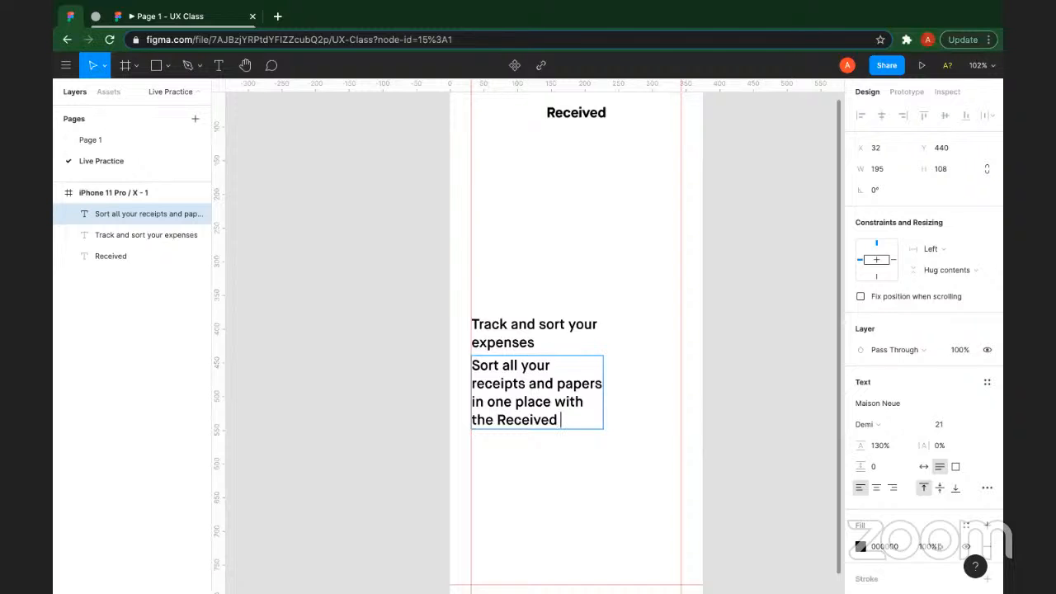
text(mobile app.)
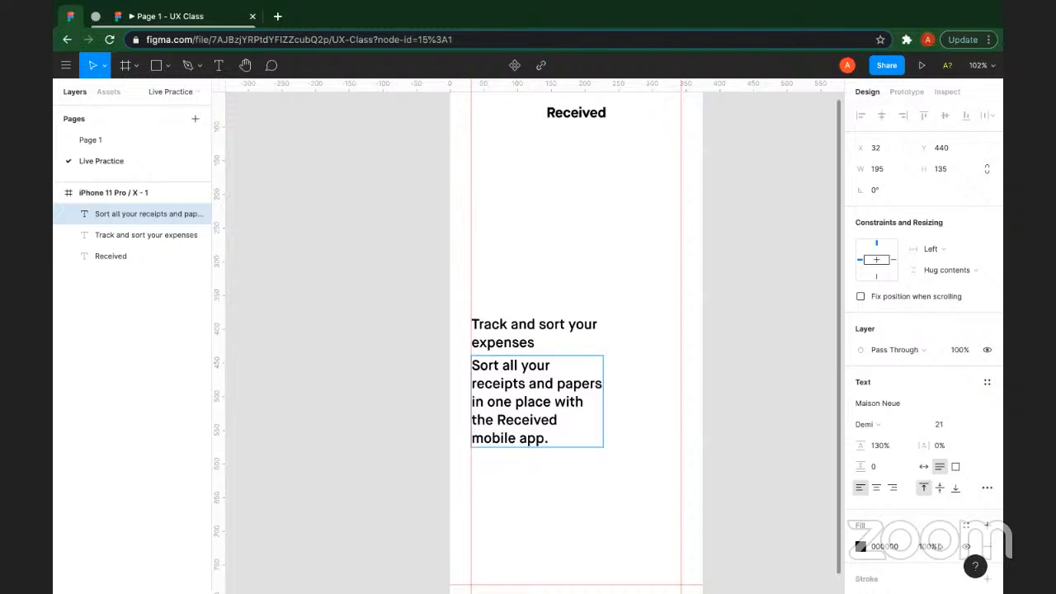
Step: Set the description text under the heading to font size 16 and Book weight
click(948, 424)
text(16)
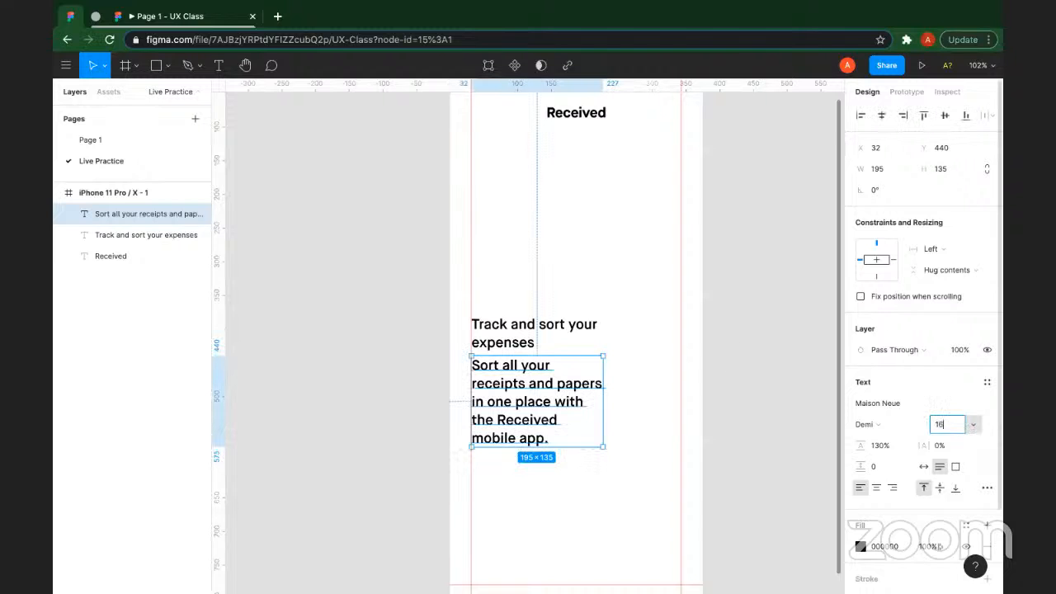
key(Return)
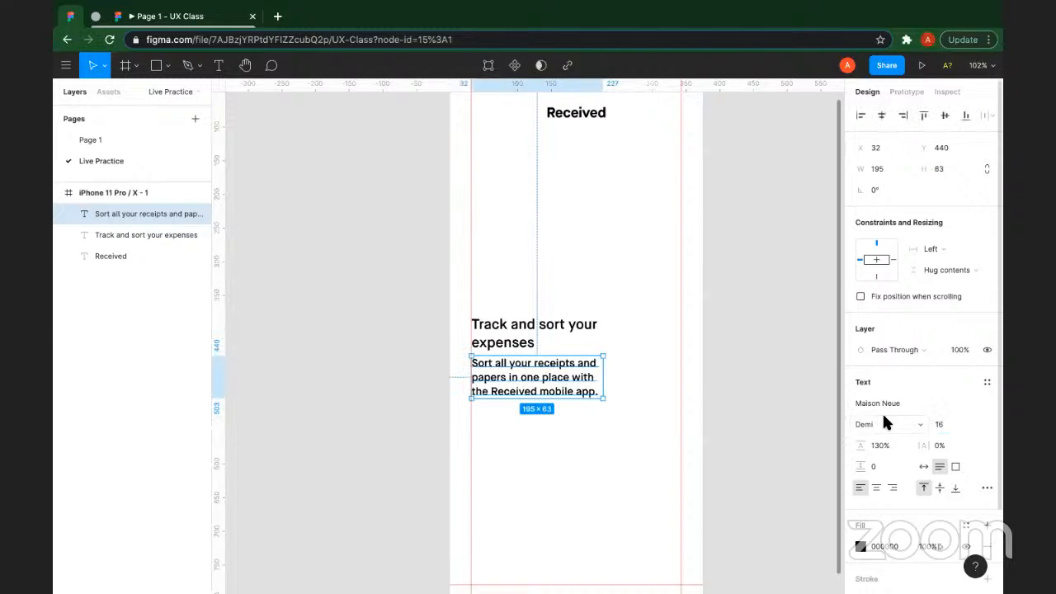
click(876, 422)
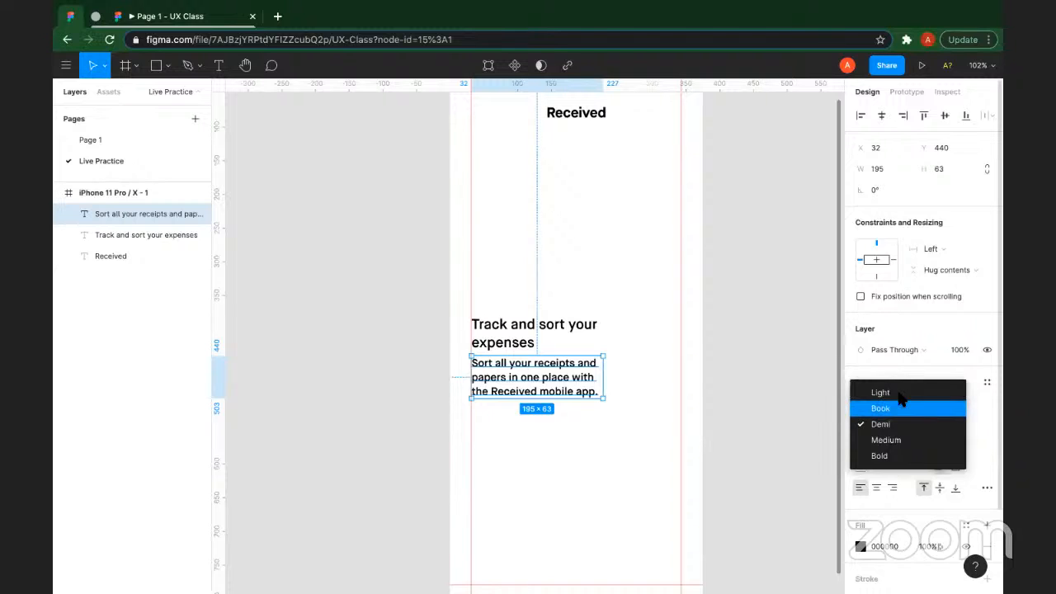
click(897, 406)
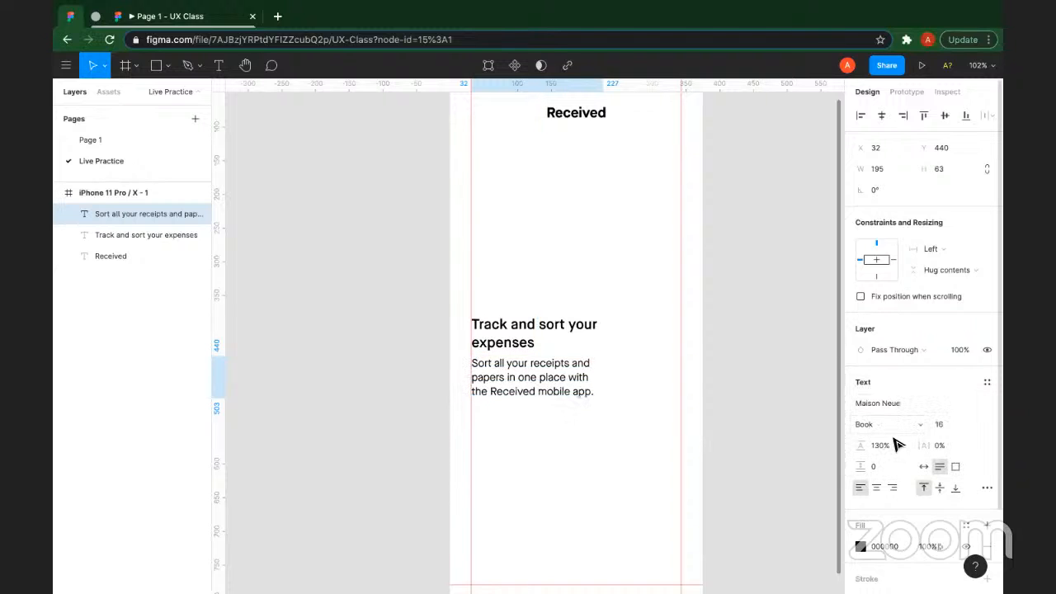
Step: Widen the description text box to 311, reaching the right margin guide, and set its line height to 150%
drag(603, 377, 681, 380)
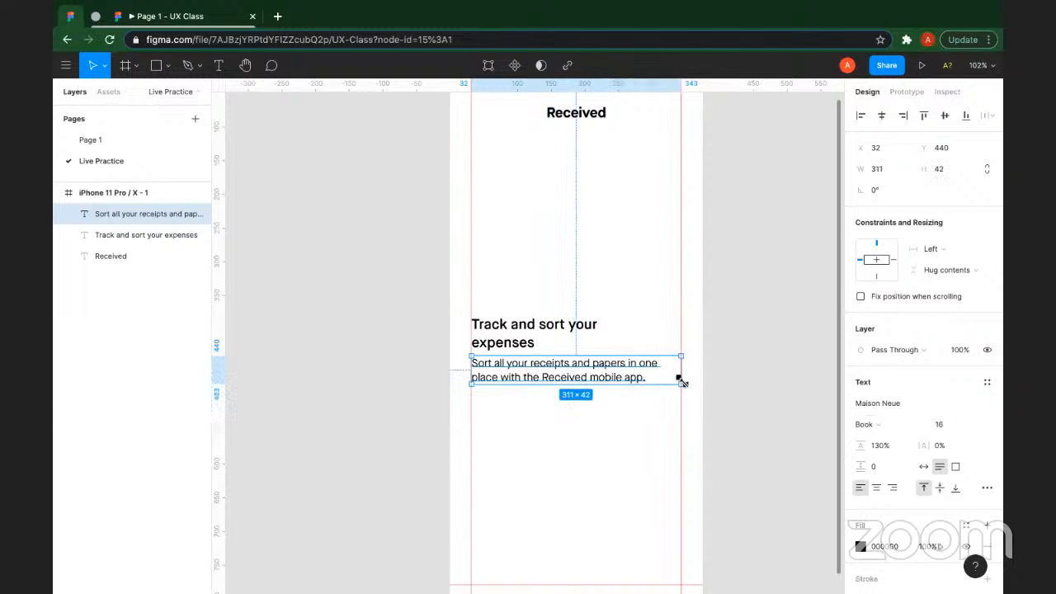
click(876, 450)
text(1)
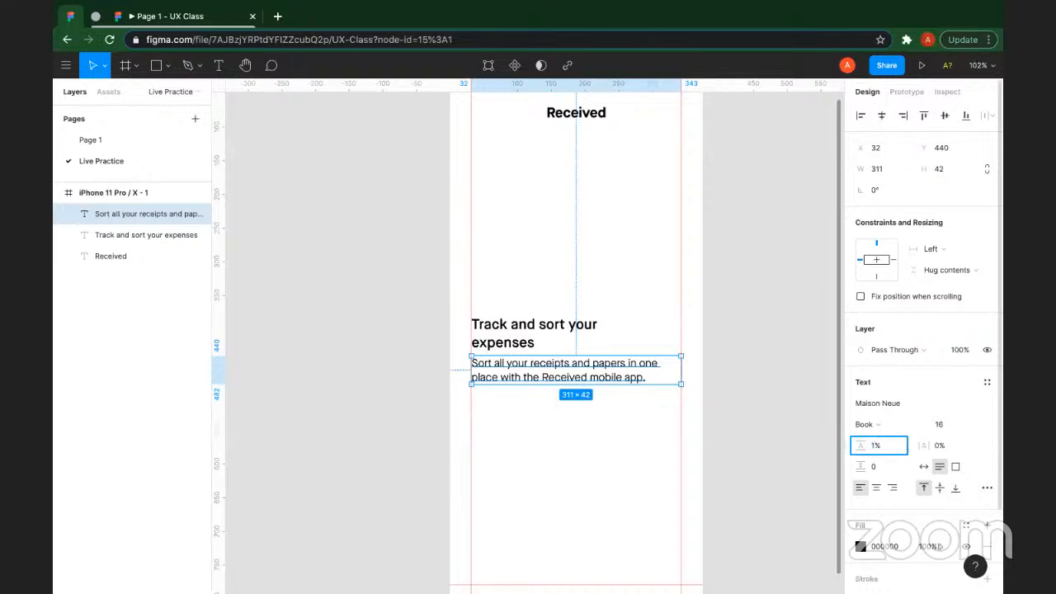
text(50)
key(Return)
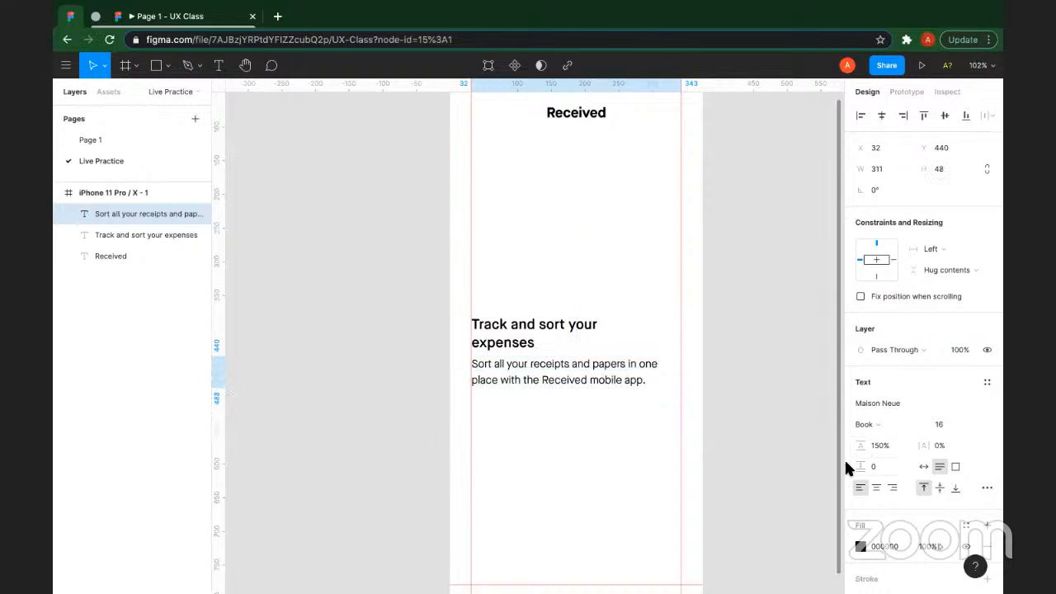
Step: Reduce the description's font size to 14 and narrow its text box to about 277
click(944, 424)
text(14)
key(Return)
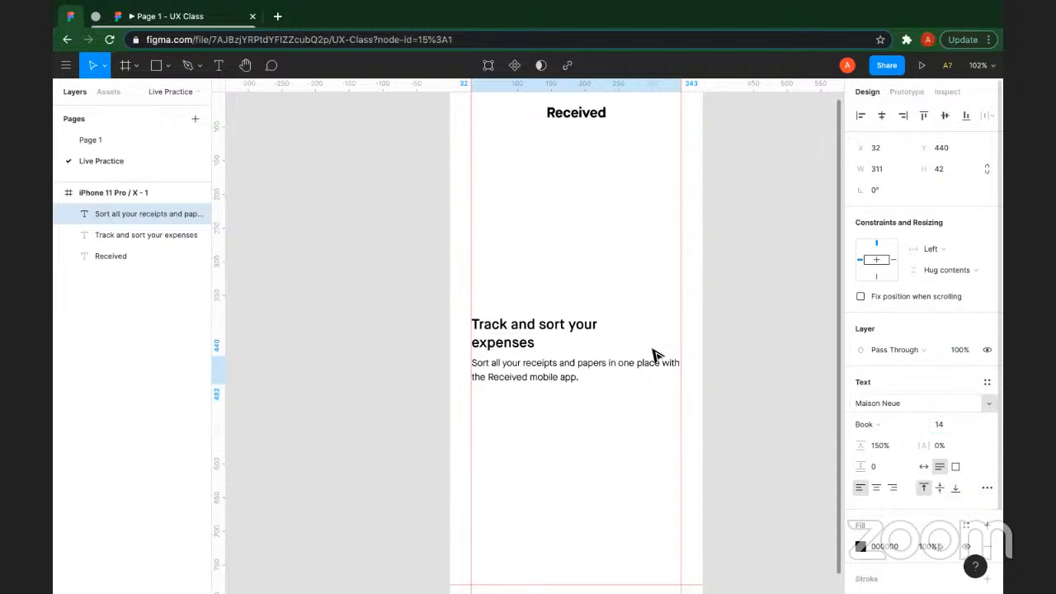
drag(682, 366, 658, 367)
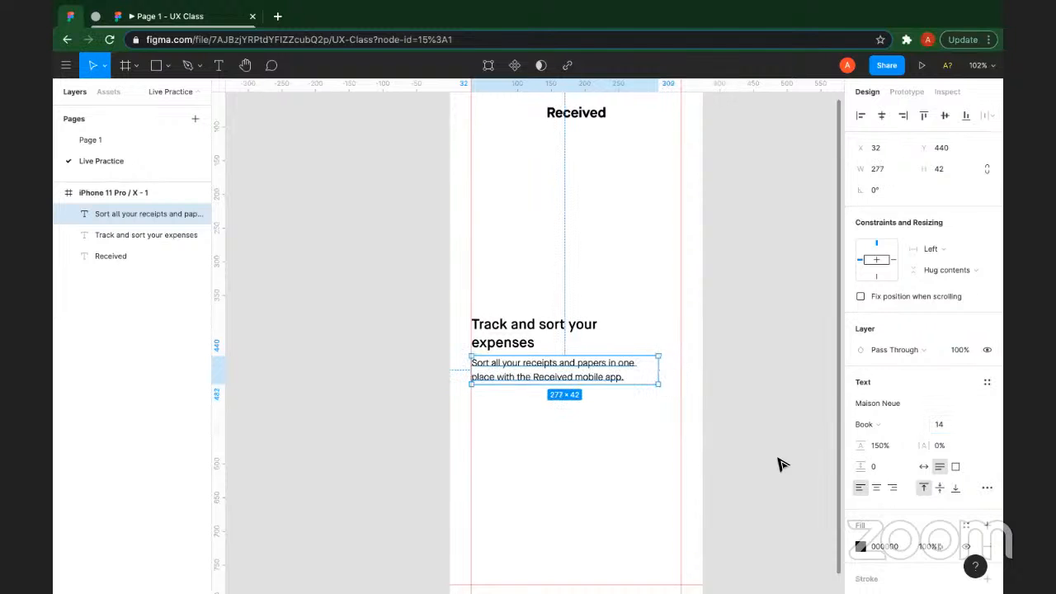
Step: Move the heading and description down together, placing the heading at Y 469, and set the vertical spacing between them to 15
click(766, 390)
scroll(770, 413, down, 2)
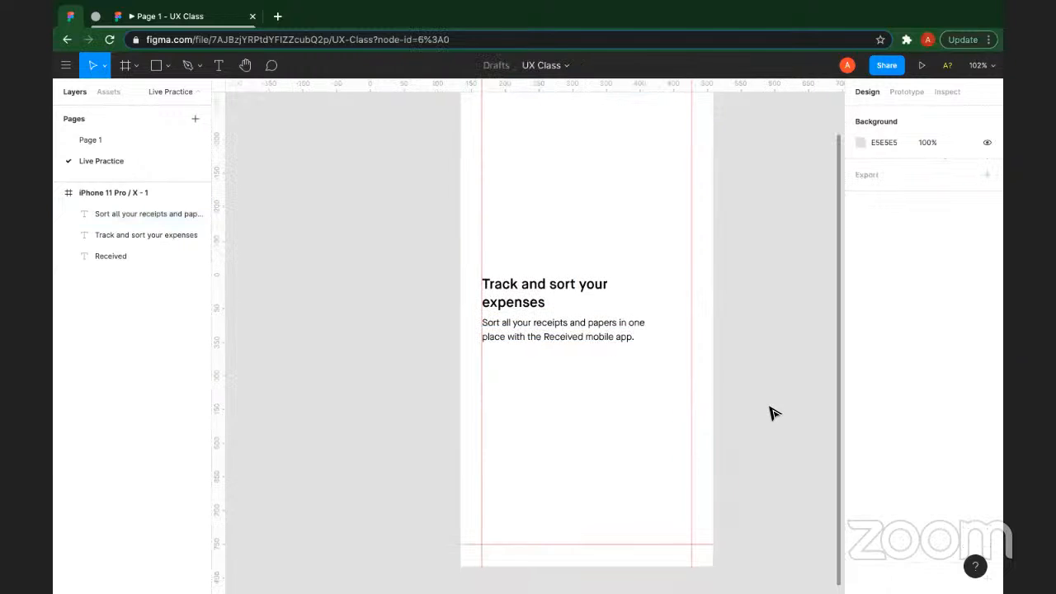
scroll(770, 413, down, 2)
drag(767, 408, 606, 321)
drag(605, 322, 608, 365)
click(608, 367)
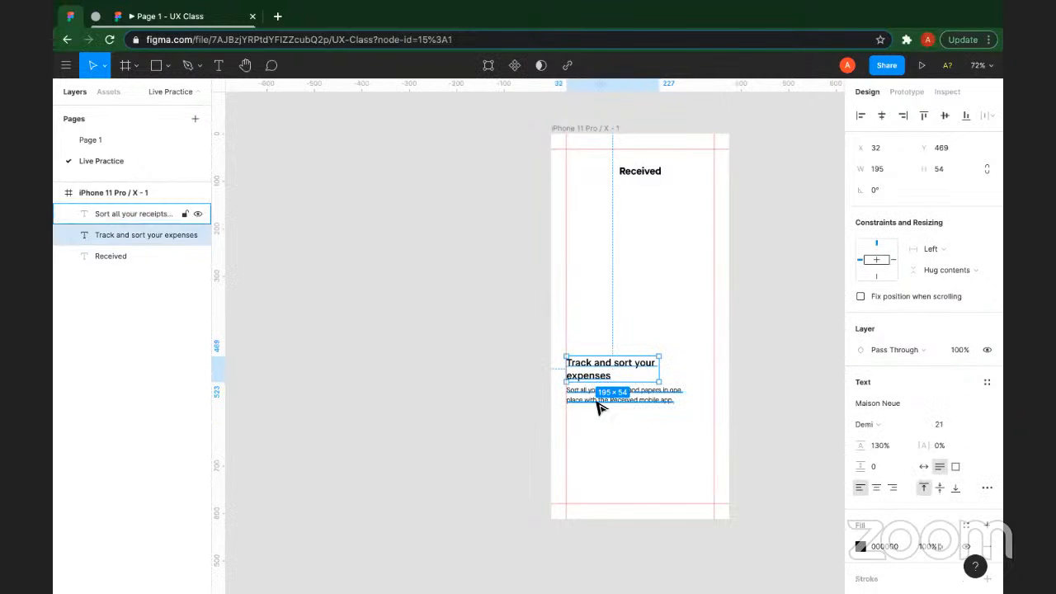
shift+click(593, 395)
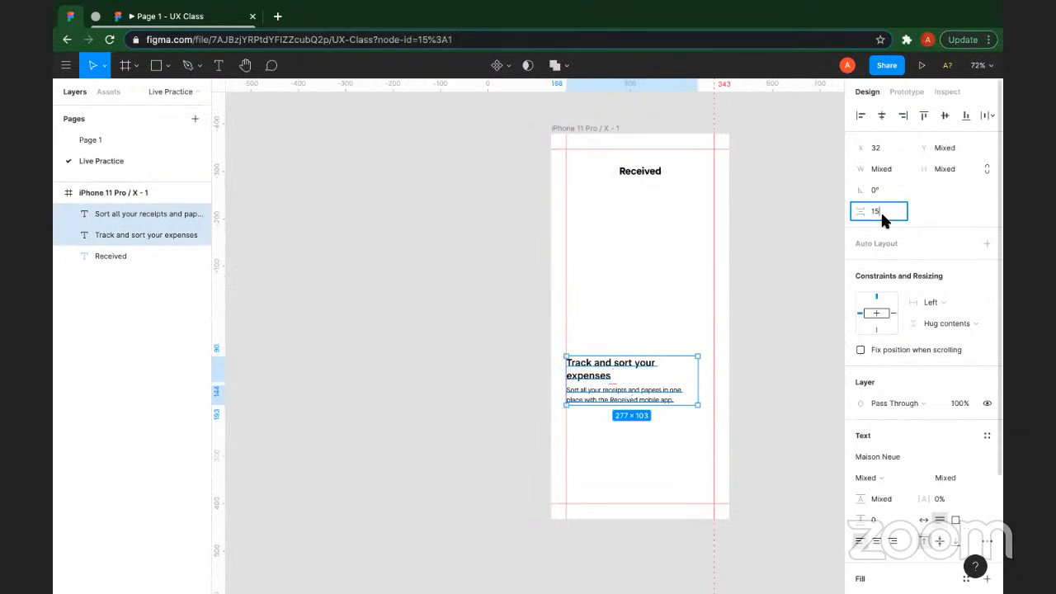
key(Return)
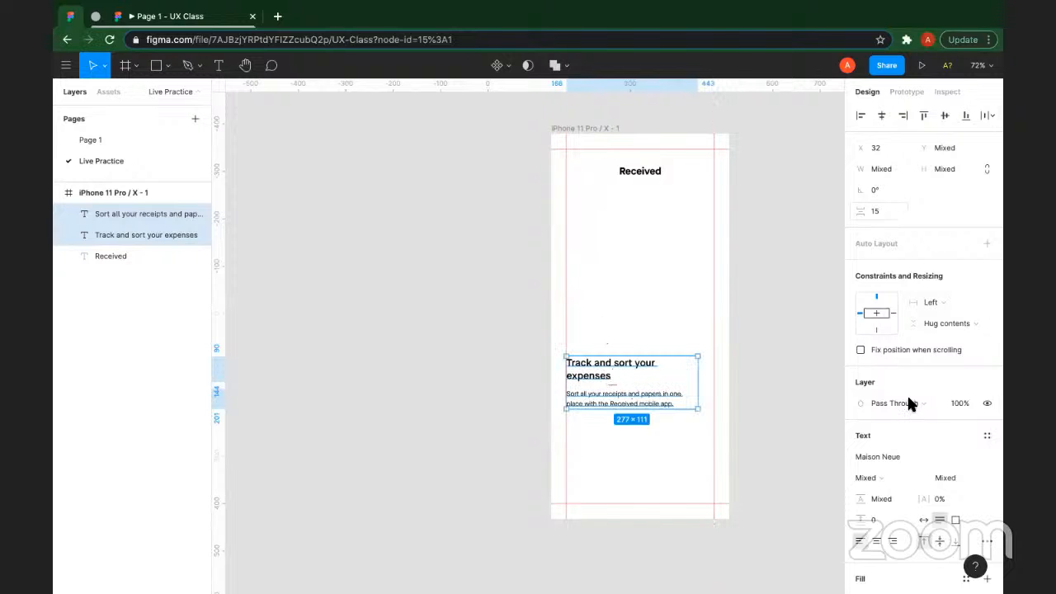
Step: Set the heading's font size to 24, narrow its text box to about 193 and center-align its text
click(608, 381)
click(936, 424)
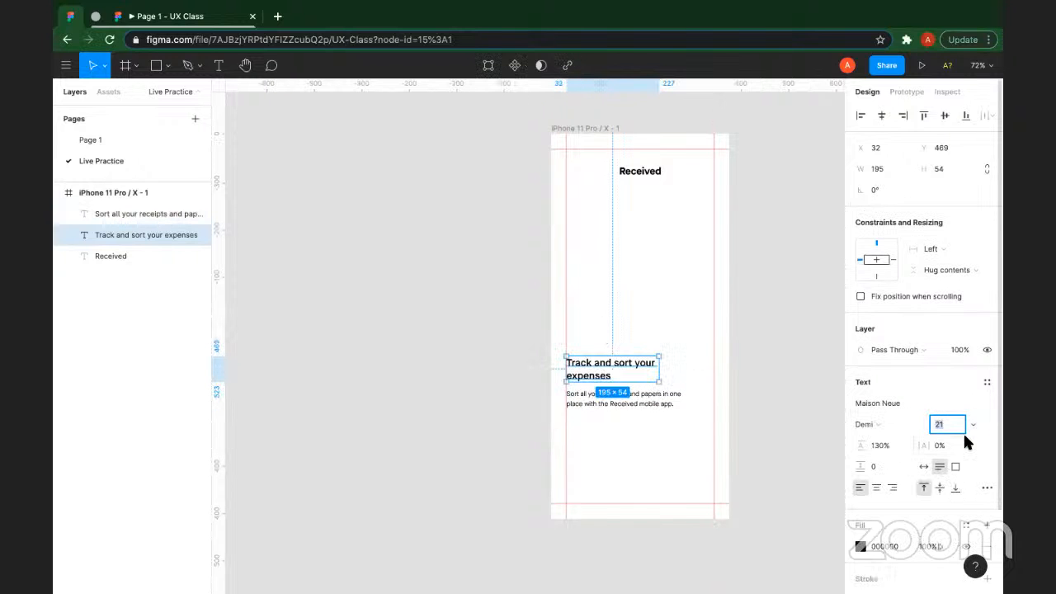
text(24)
key(Return)
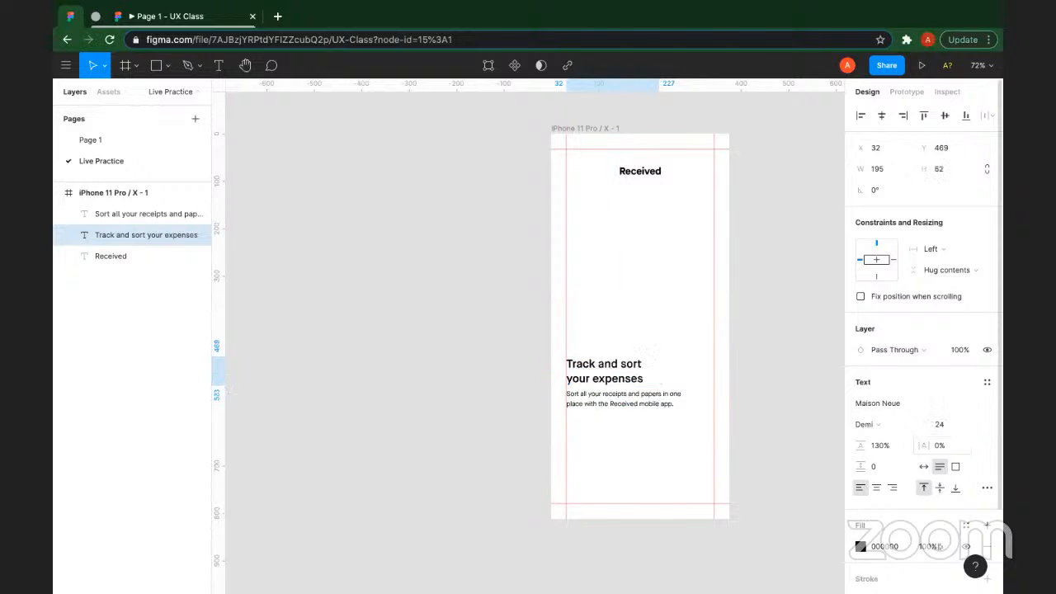
drag(658, 371, 660, 374)
click(876, 487)
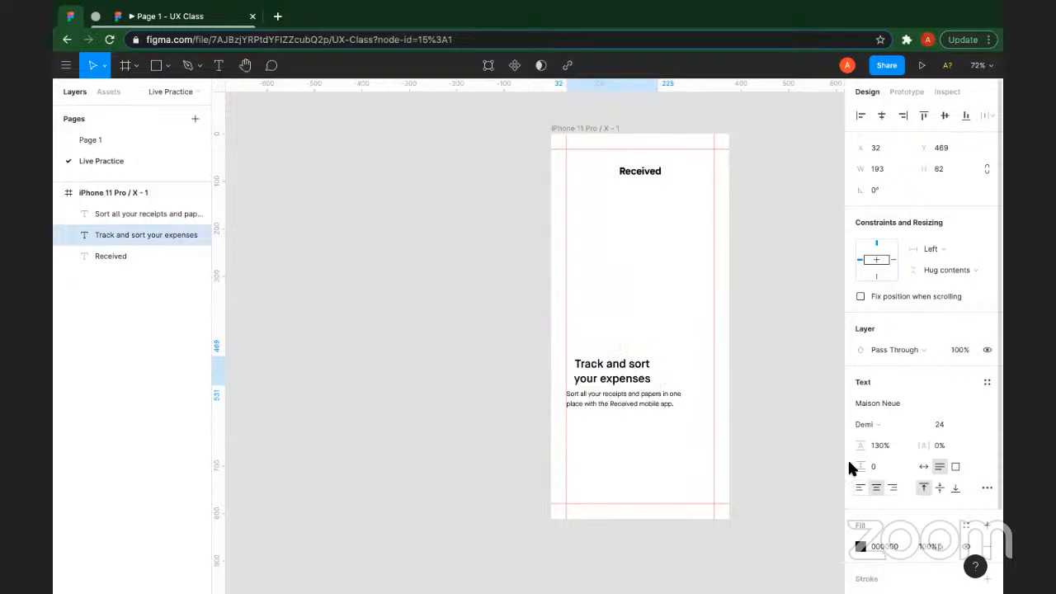
Step: Center-align the description text, and center both the description and the heading horizontally in the phone frame
click(678, 401)
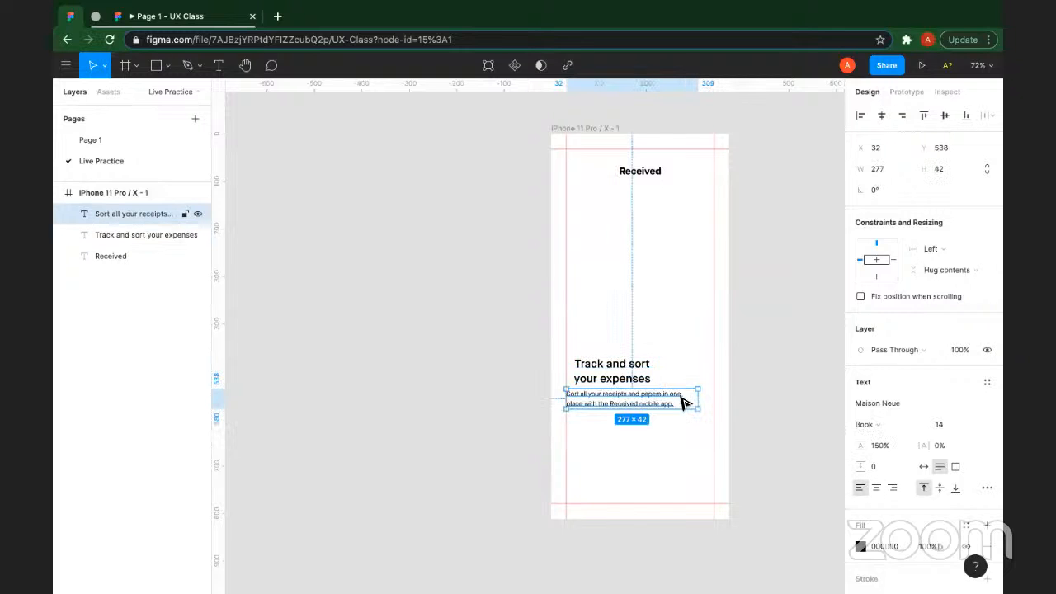
click(876, 487)
click(880, 115)
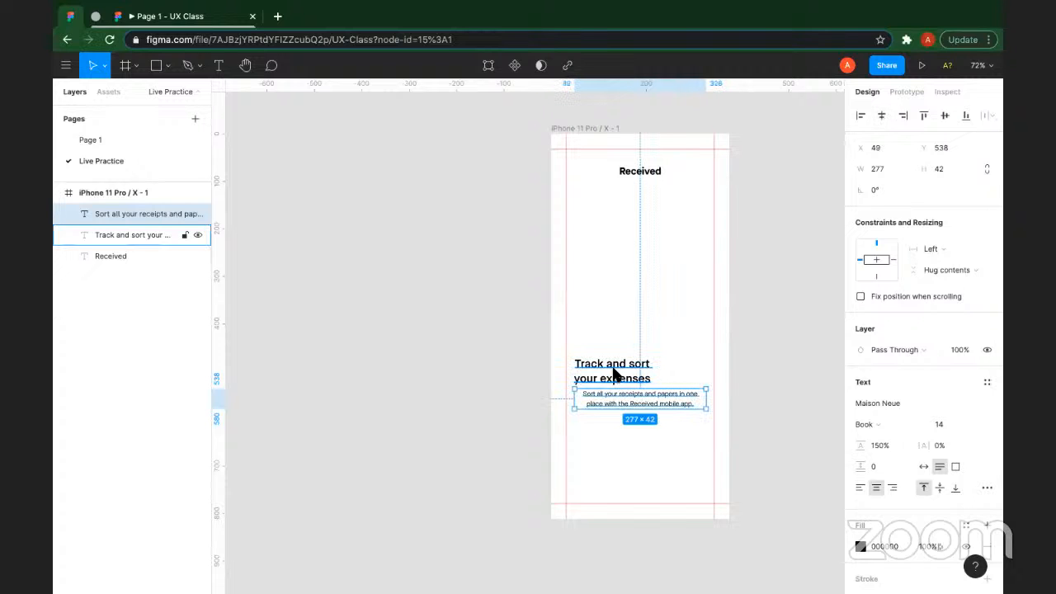
click(612, 367)
click(881, 116)
Step: Shift the description down 10 pixels, and set the vertical spacing between the heading and description to 15
click(662, 409)
click(663, 405)
key(shift+Down)
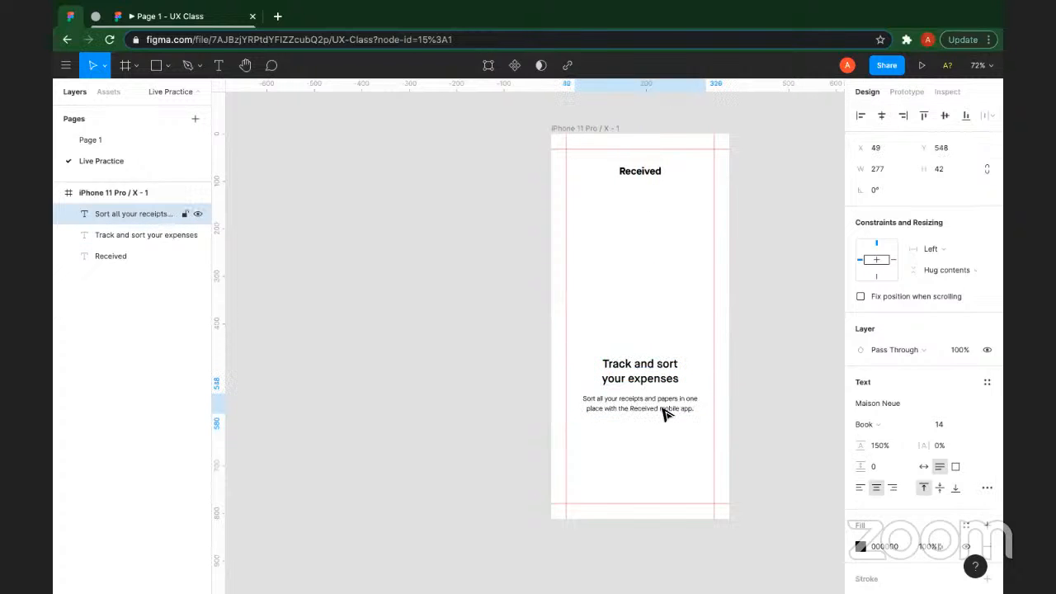
click(609, 328)
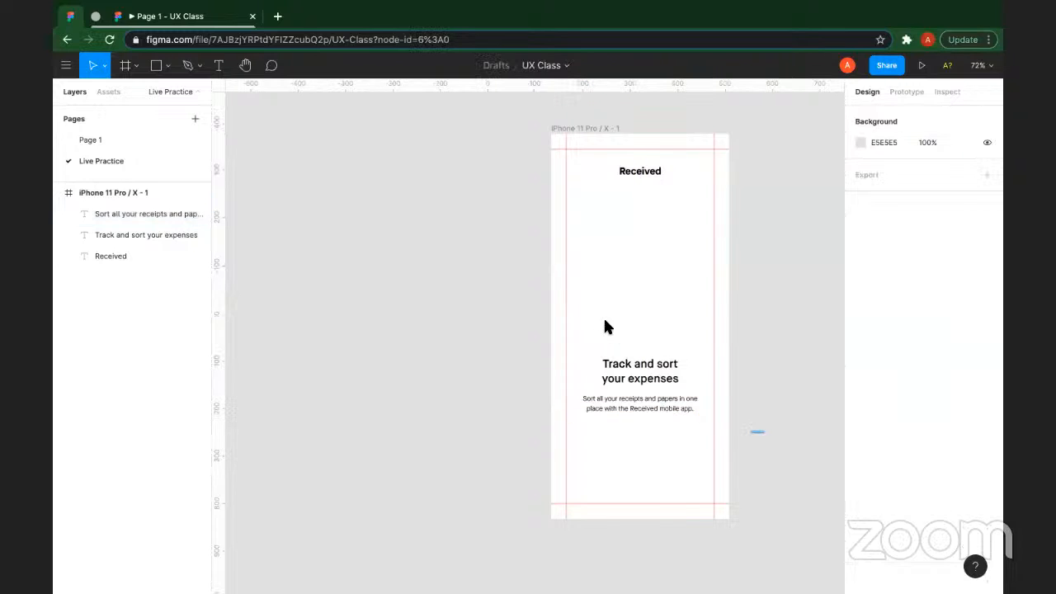
drag(764, 431, 605, 321)
click(885, 208)
text(15)
key(Return)
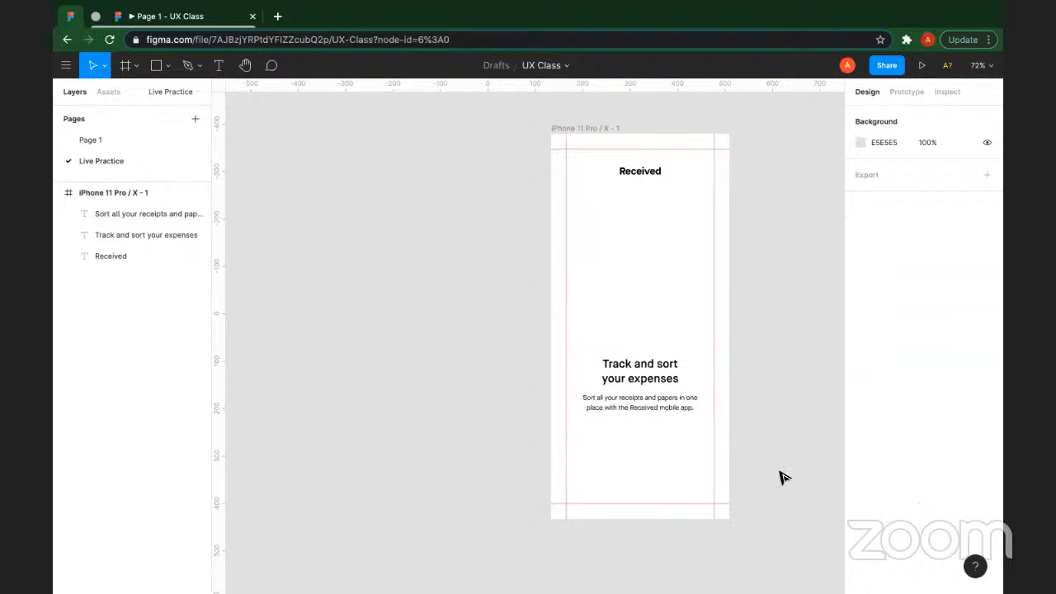
Step: Draw a 56 × 56 circle in the frame's lower right, touching the right margin guide at about Y 692
scroll(726, 472, down, 2)
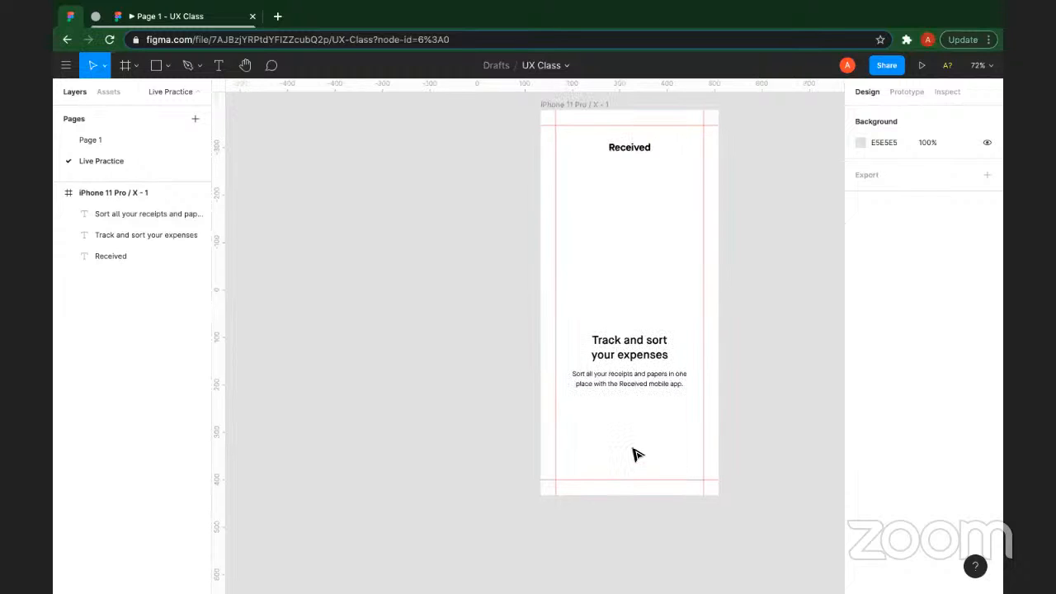
key(o)
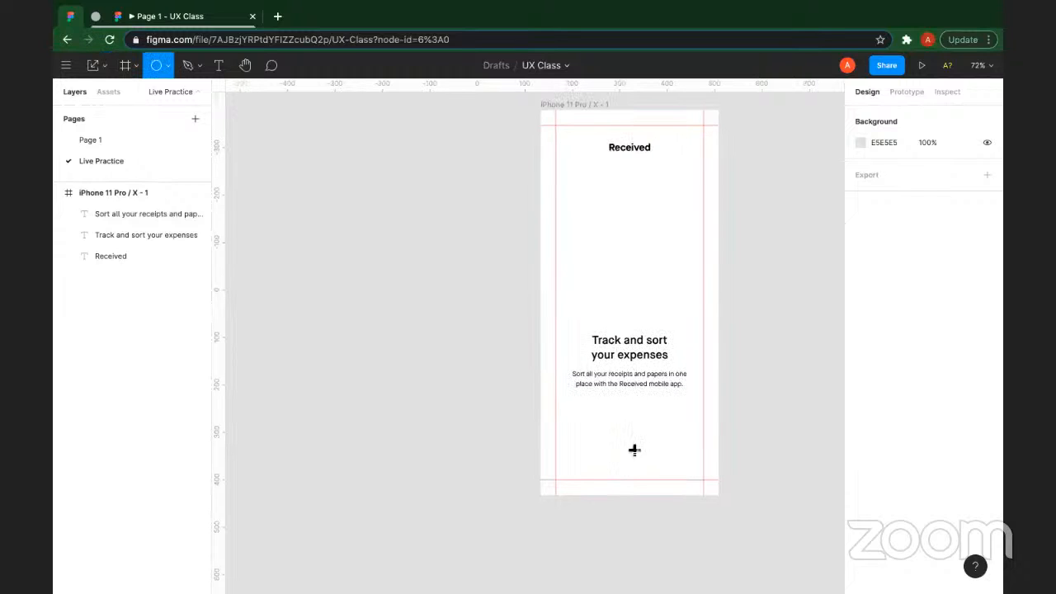
mouse_move(628, 440)
mouse_down()
mouse_move(659, 472)
mouse_move(691, 451)
mouse_up()
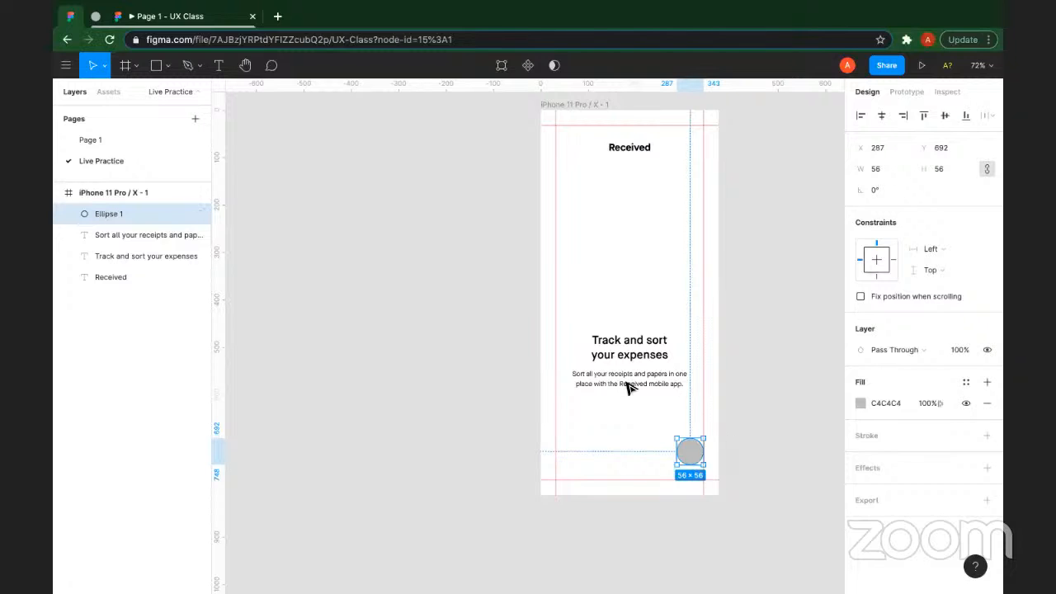
Step: Add a text layer reading "Next" in the lower part of the frame, to the left of the circle
key(t)
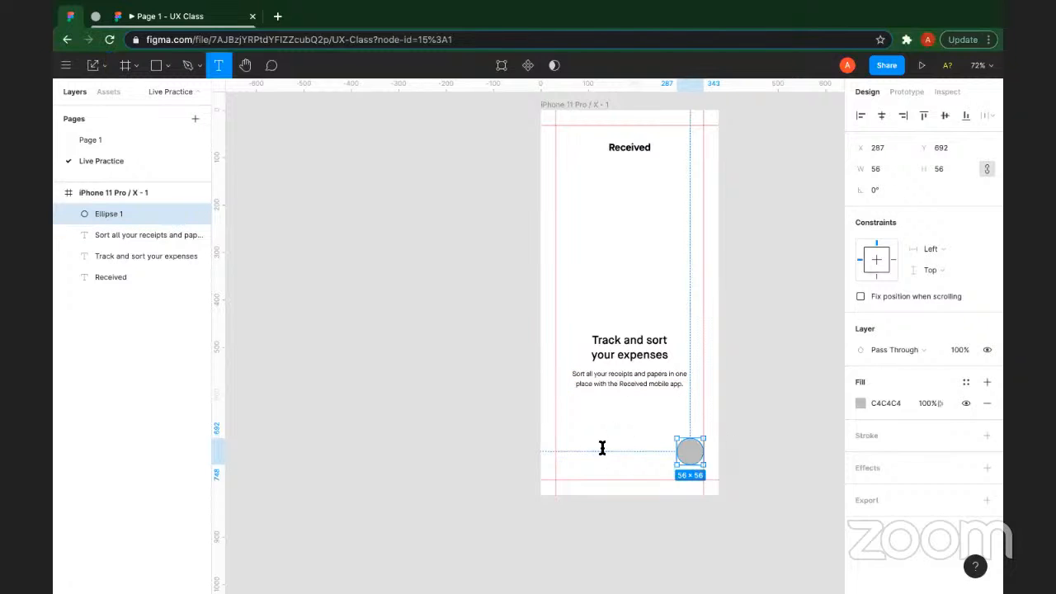
click(602, 447)
text(Next)
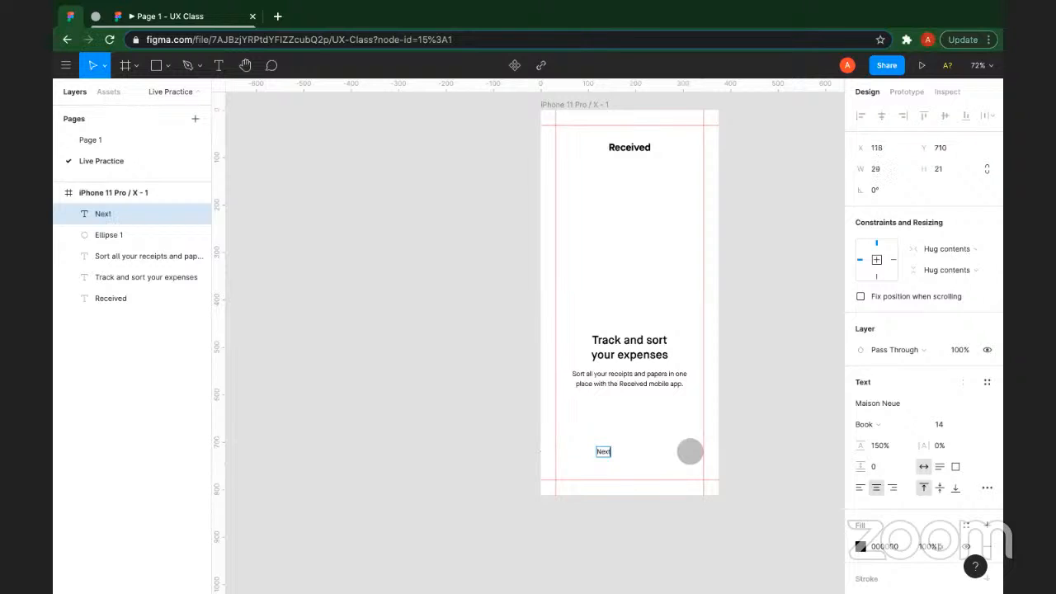
key(Escape)
Step: Set the "Next" text to font size 18 and Bold weight, and move it directly beside the circle, vertically centered with it
click(938, 426)
text(18)
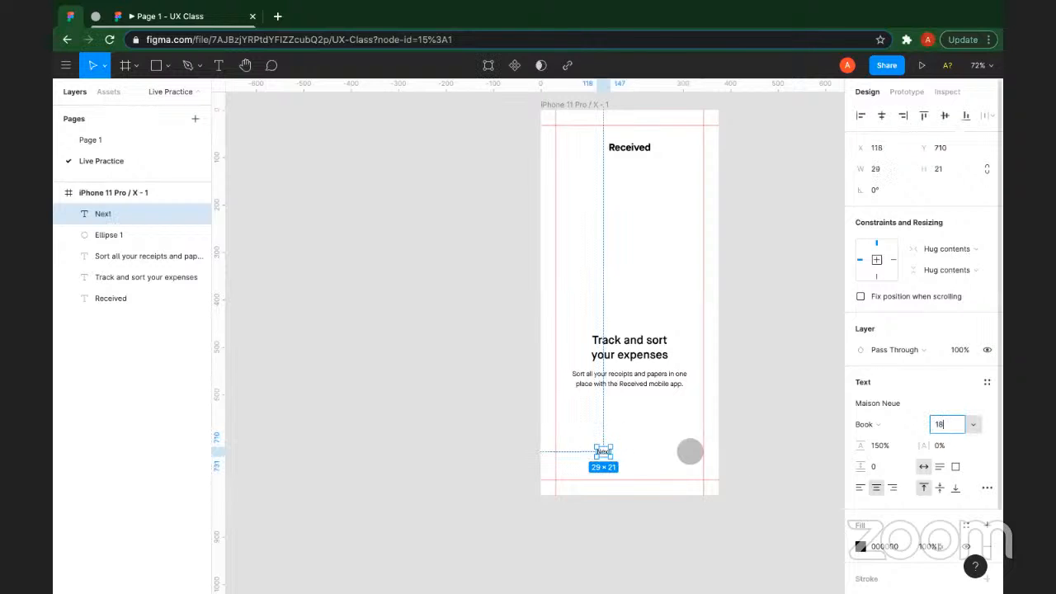
key(Return)
key(ctrl+b)
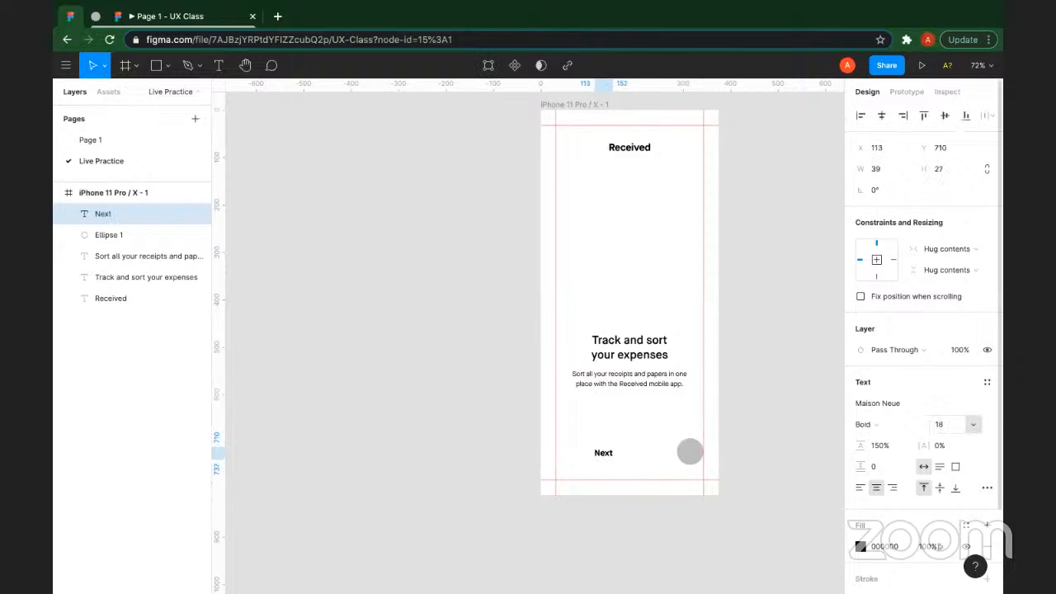
drag(612, 453, 671, 453)
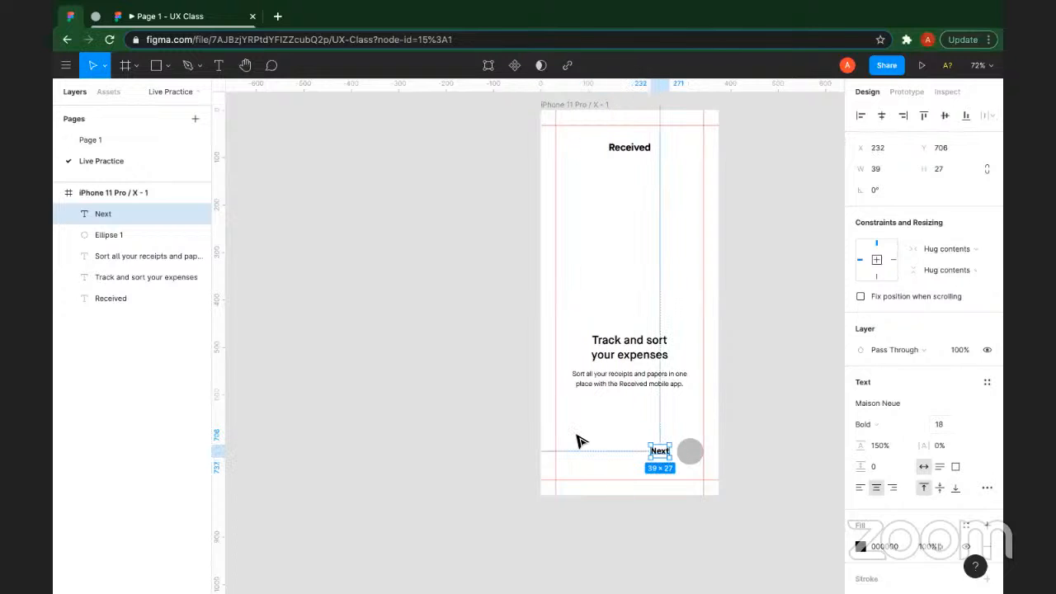
click(780, 425)
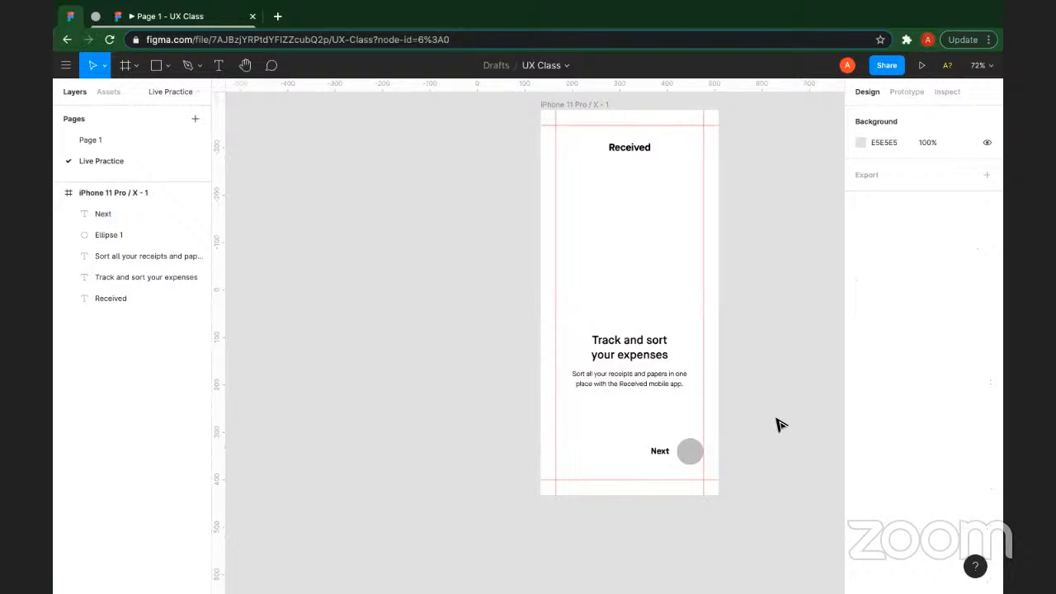
Step: Insert the arrow-right icon using the Feather Icons plugin
right_click(508, 187)
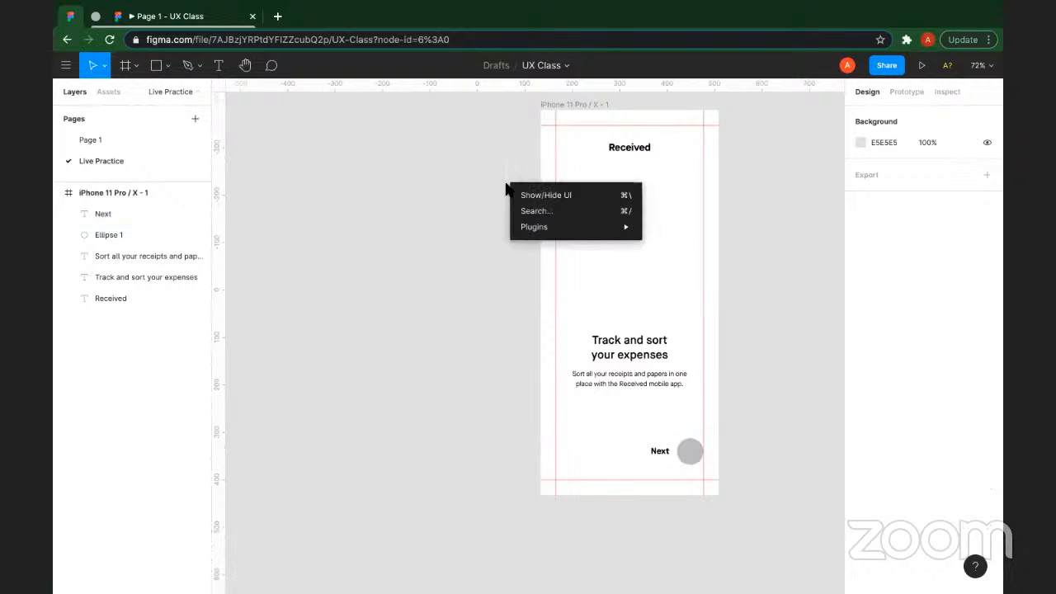
mouse_move(573, 226)
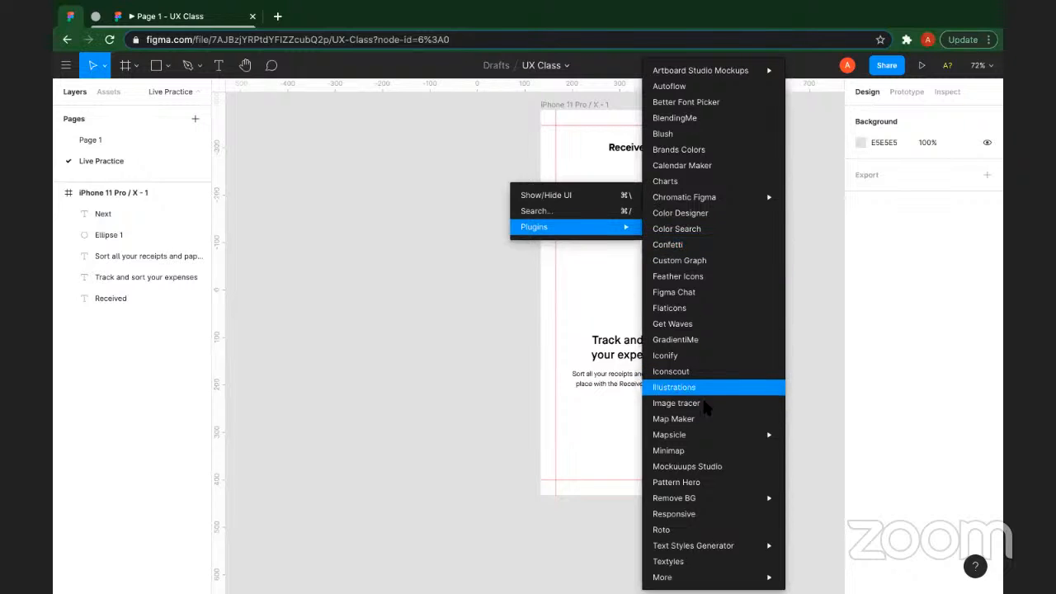
click(707, 281)
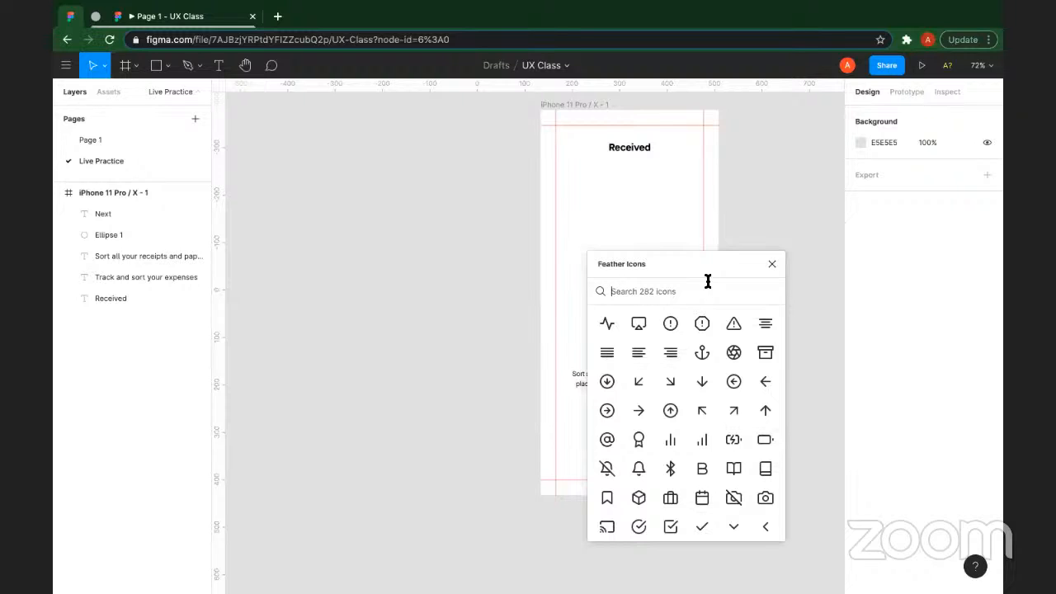
click(641, 413)
click(771, 264)
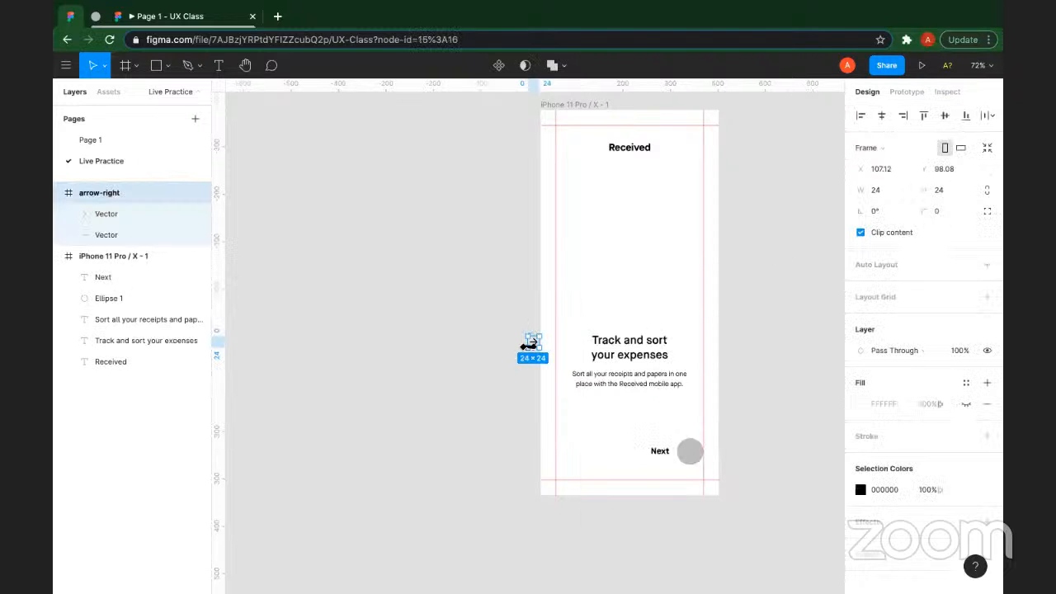
Step: Move the arrow icon into the phone frame above the heading, ungroup its icon frame and group its two vectors
drag(531, 345, 612, 307)
key(ctrl+shift+g)
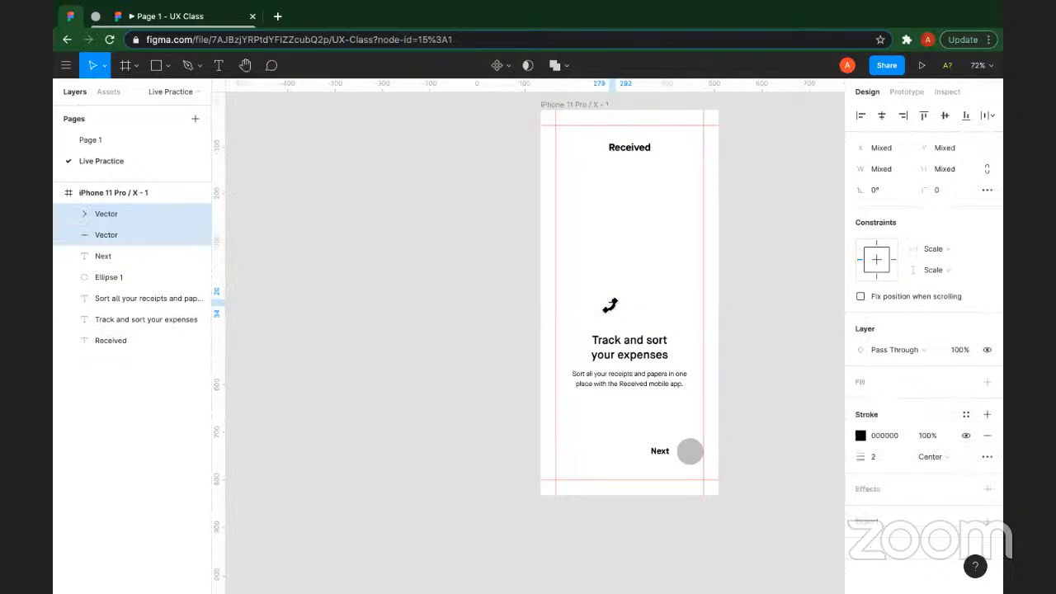
key(ctrl+g)
Step: Center the arrow horizontally and vertically on the gray circle, and group the two together
shift+click(690, 451)
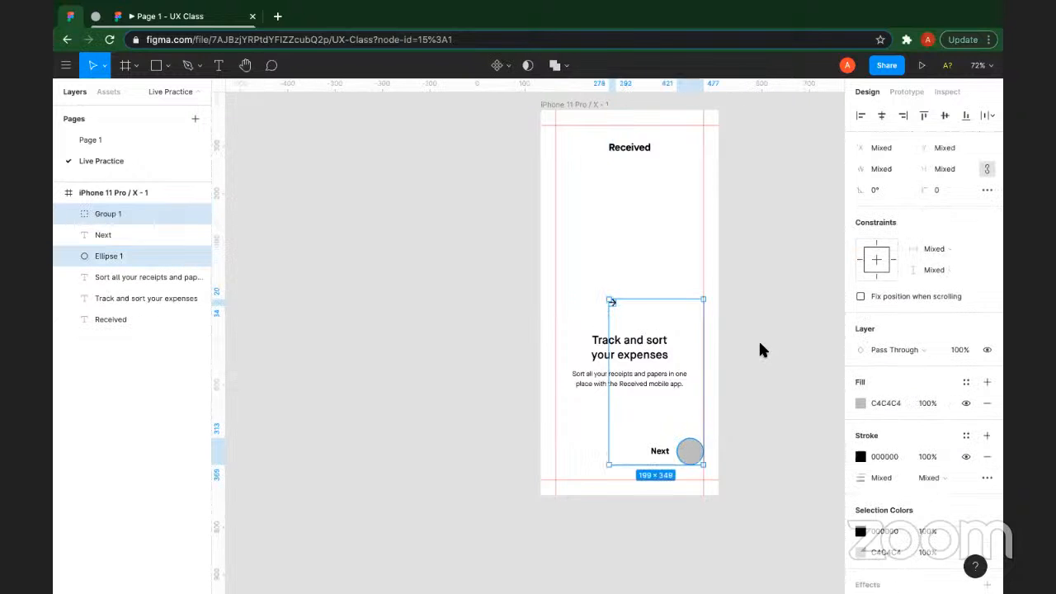
click(902, 115)
click(965, 116)
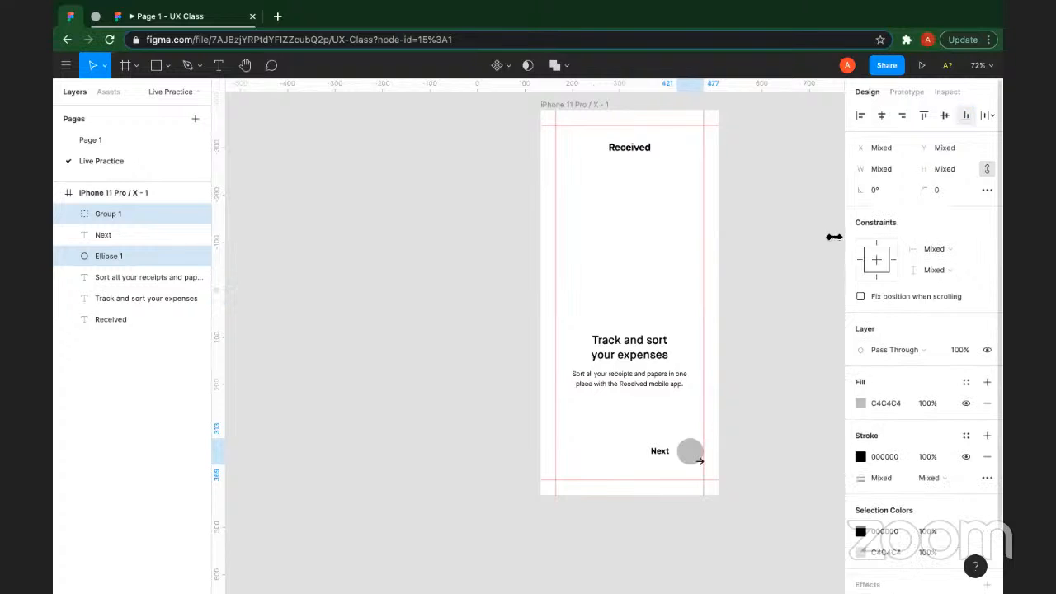
click(881, 116)
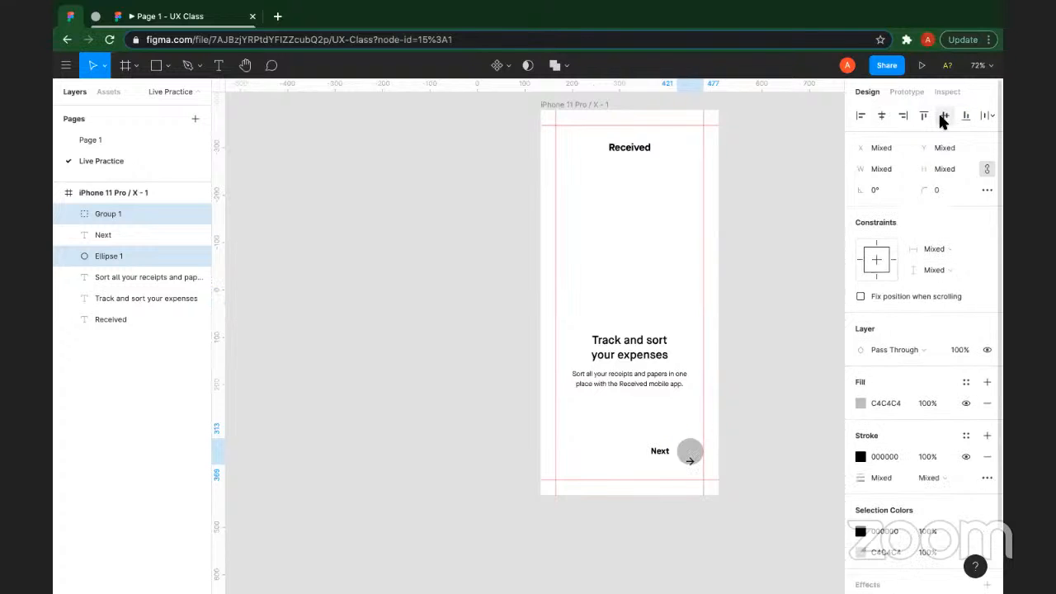
click(945, 115)
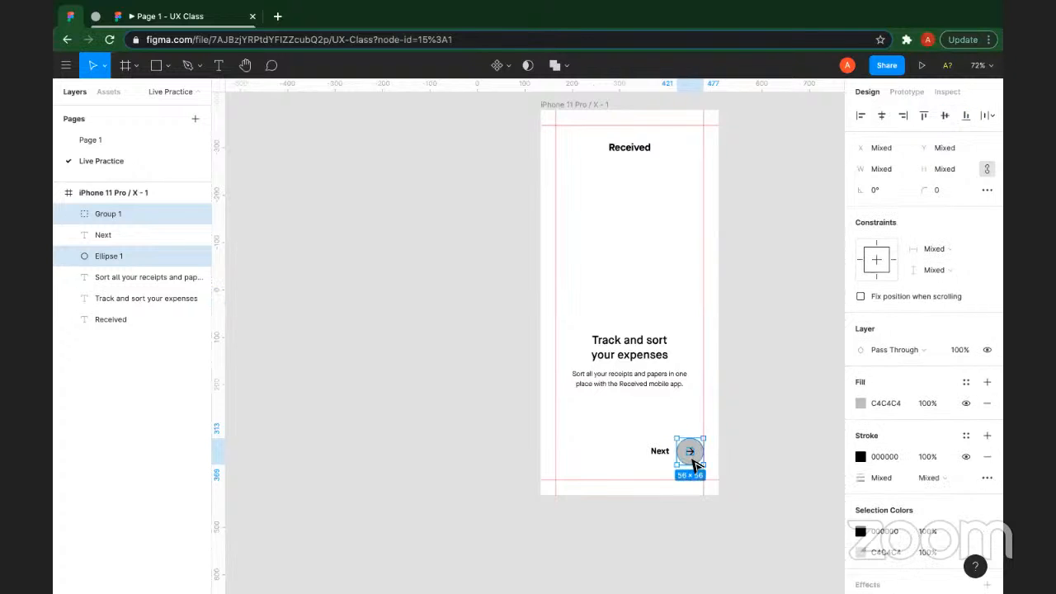
key(ctrl+g)
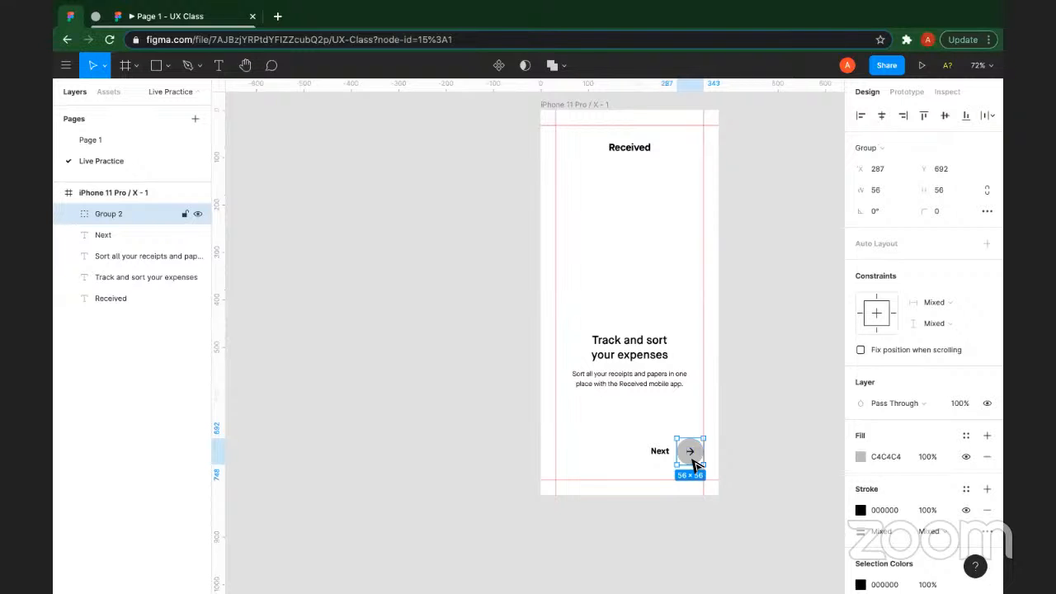
Step: Apply the Green 1 color style to the fill of the circle behind the arrow
scroll(691, 464, up, 3)
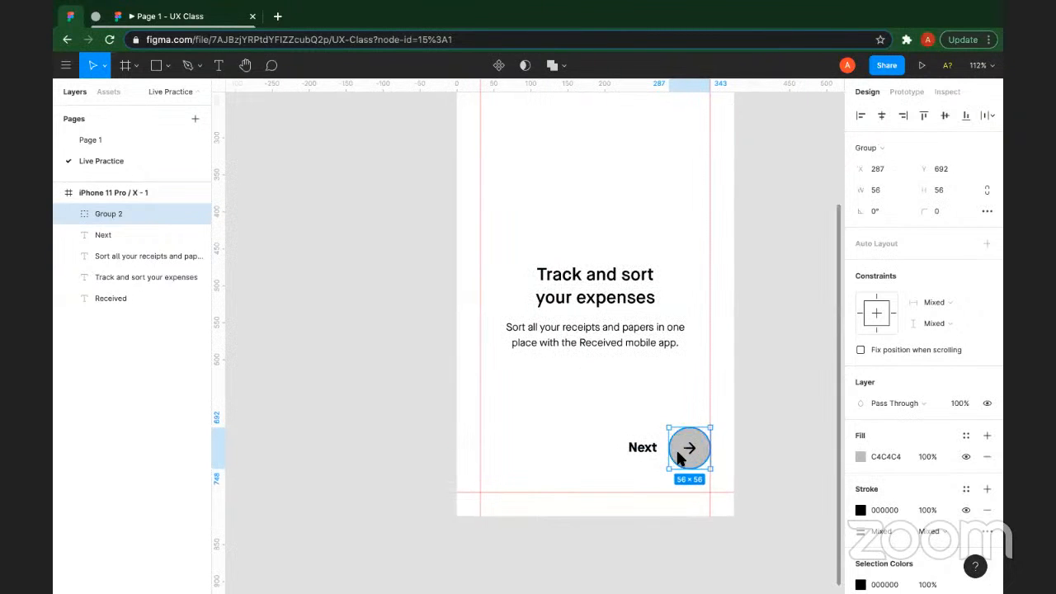
double_click(678, 459)
click(966, 360)
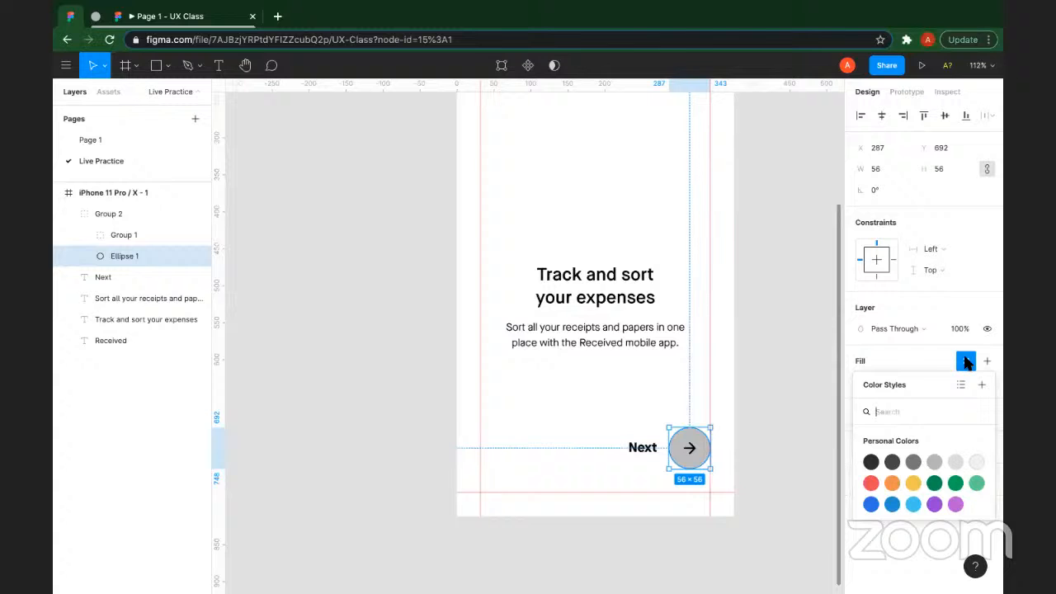
click(934, 483)
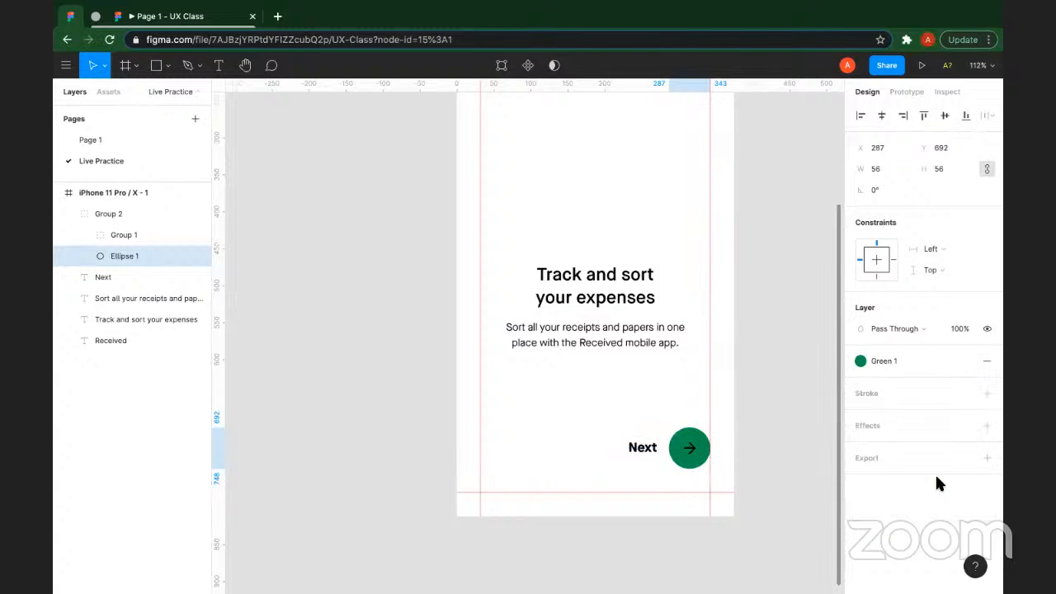
Step: Change the arrow's stroke color to white (FFFFFF) by sampling the frame's background
click(693, 447)
key(i)
click(612, 416)
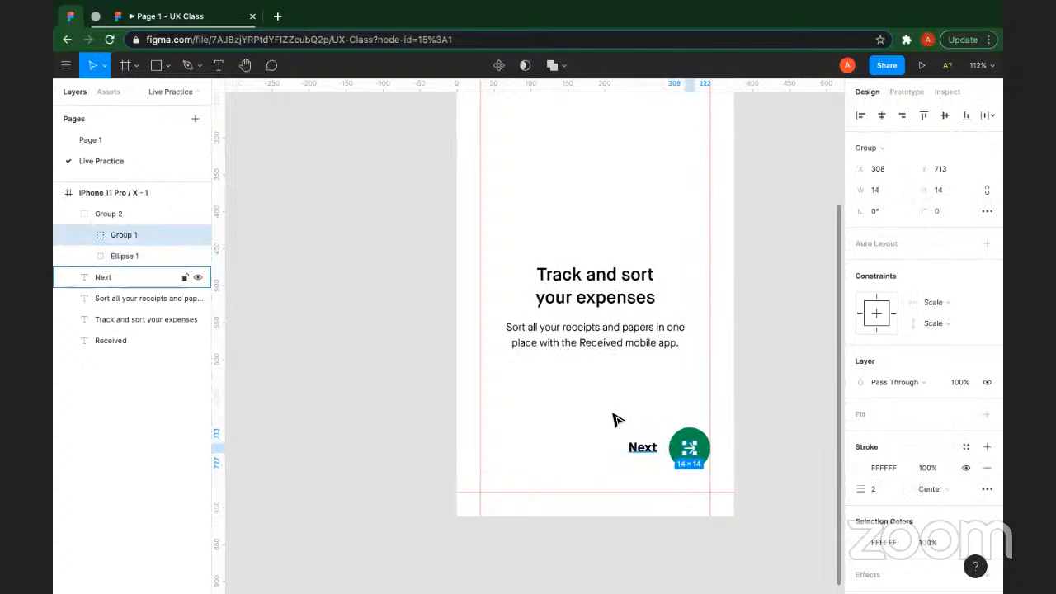
Step: Change the "Next" text color to the green of the arrow's circle by sampling it
click(640, 446)
key(i)
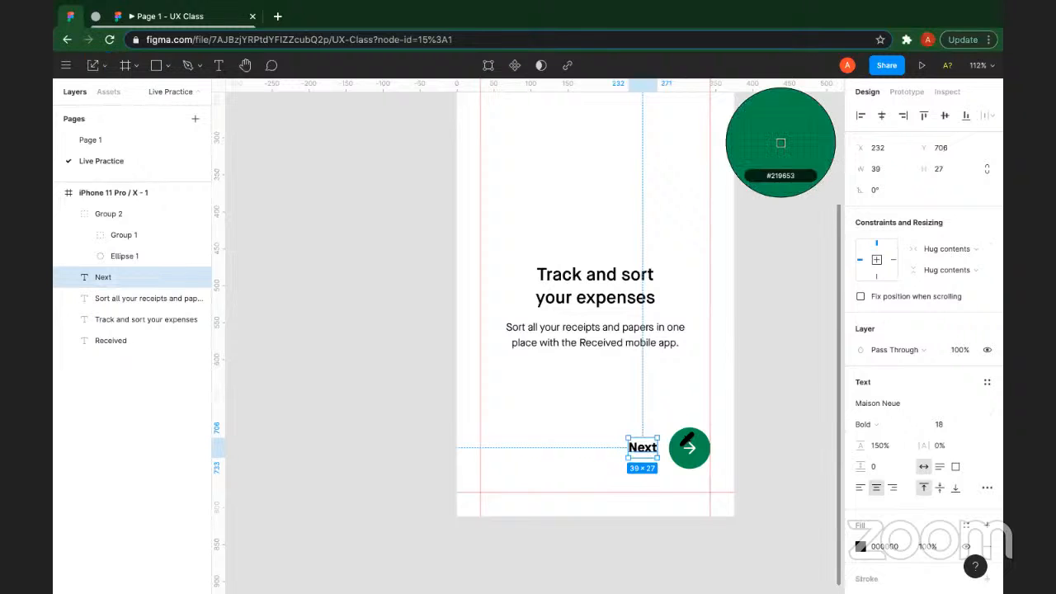
Step: Set the "Track and sort your expenses" heading's fill to dark navy (04143E)
click(615, 283)
click(617, 279)
key(i)
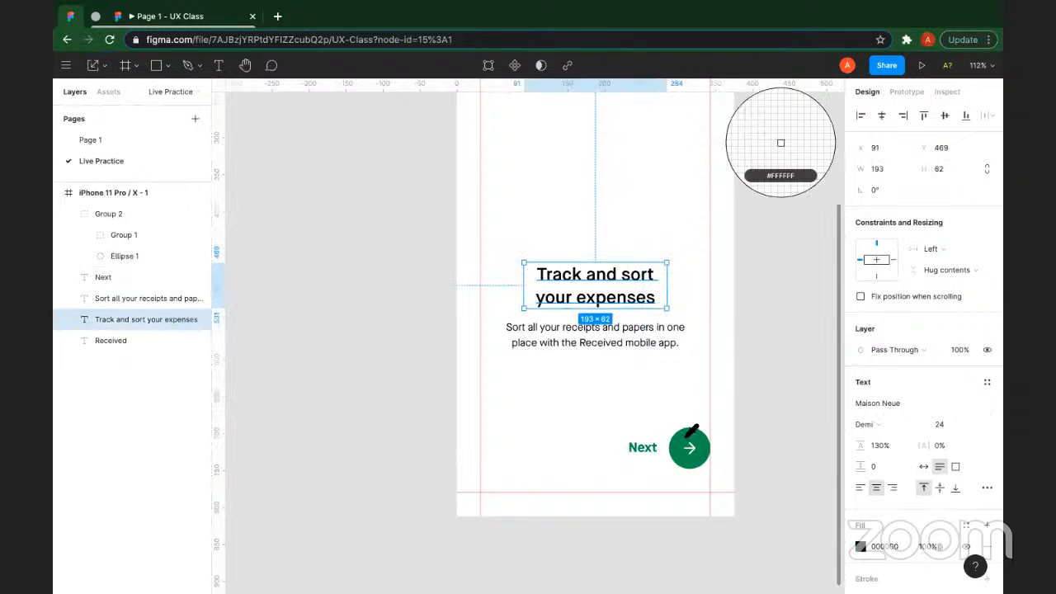
key(Escape)
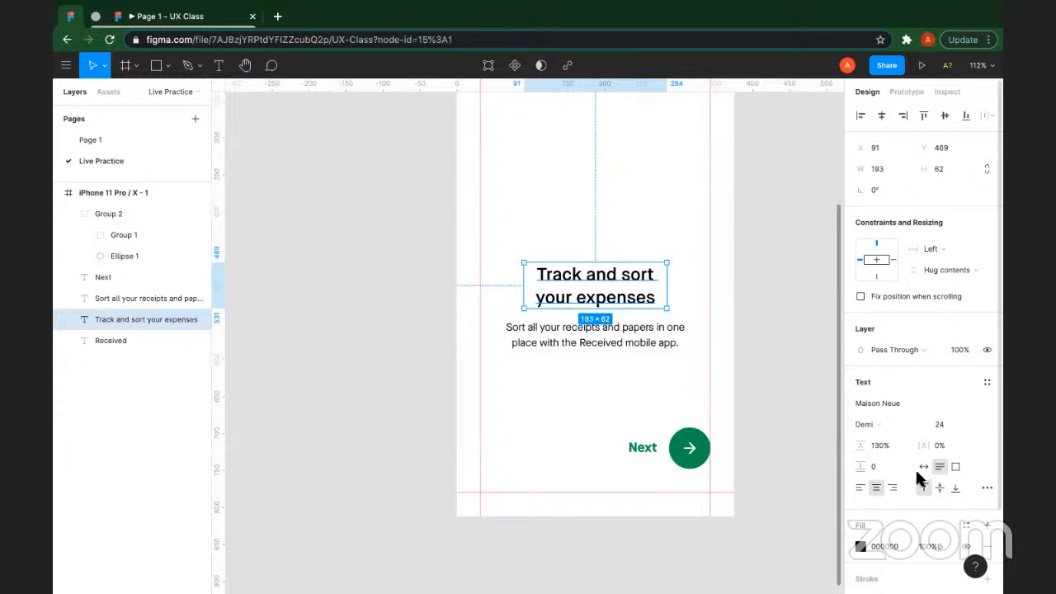
click(860, 546)
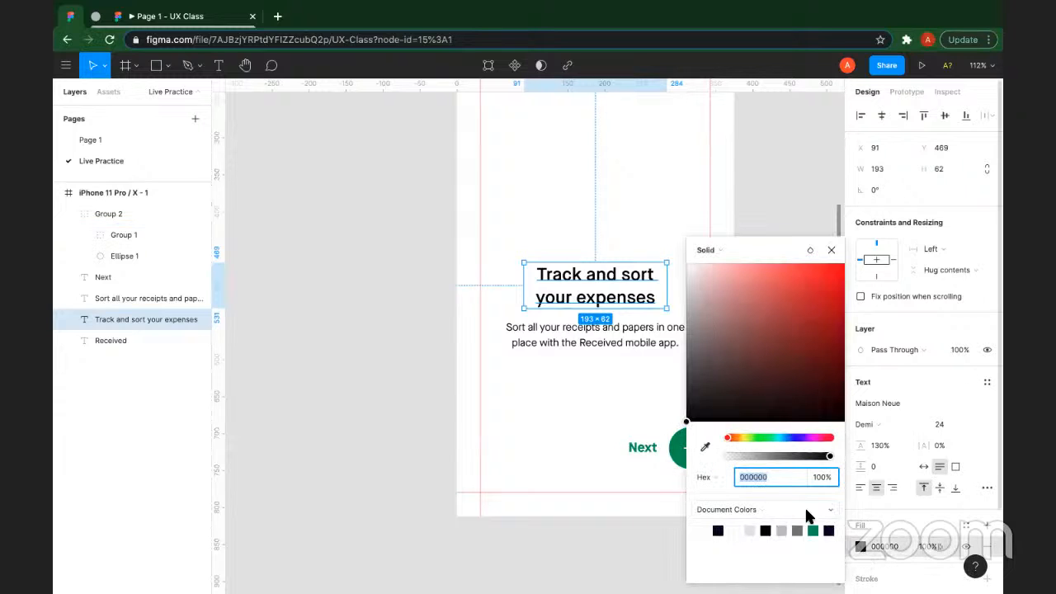
click(789, 437)
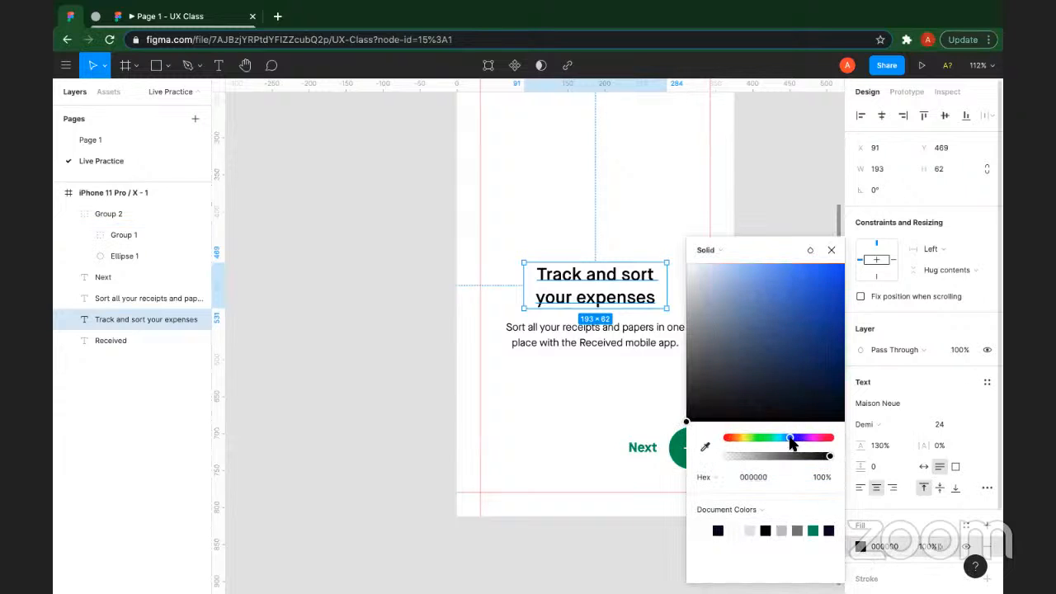
drag(824, 375, 833, 383)
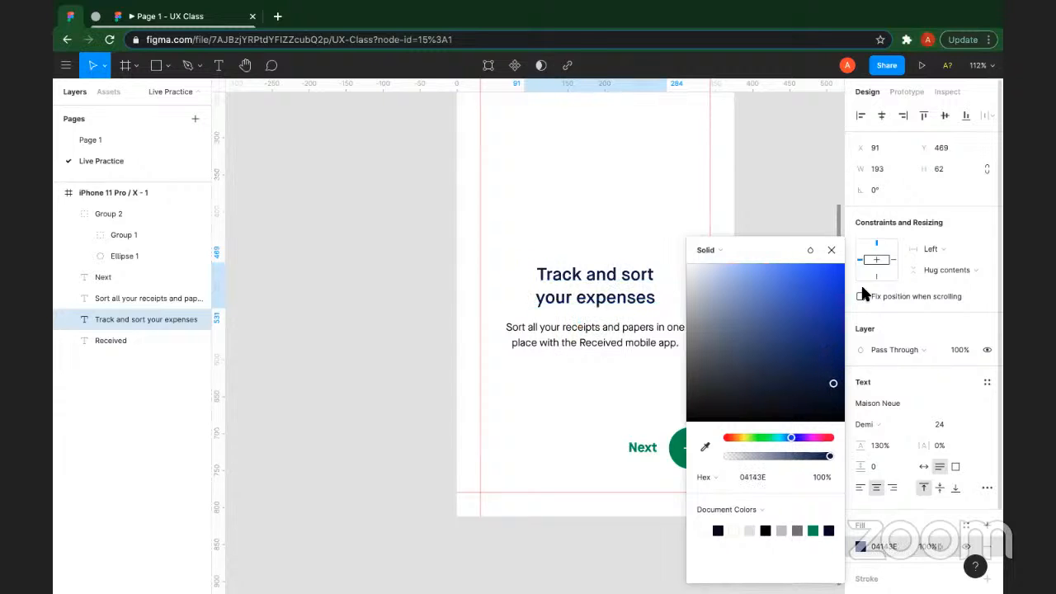
click(831, 250)
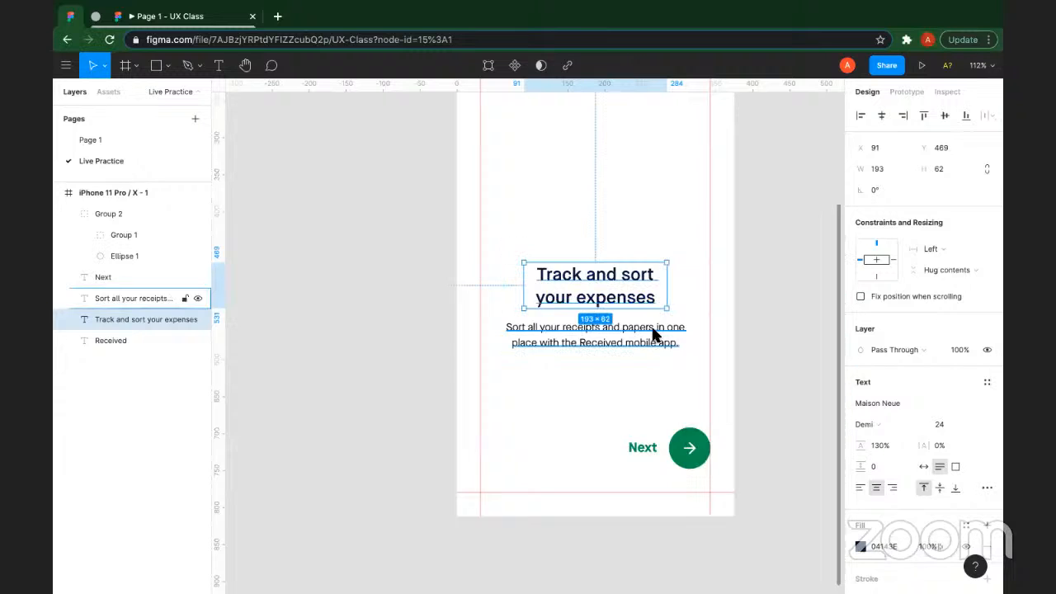
Step: Change the description text's fill below the heading to dark gray (525050)
click(655, 335)
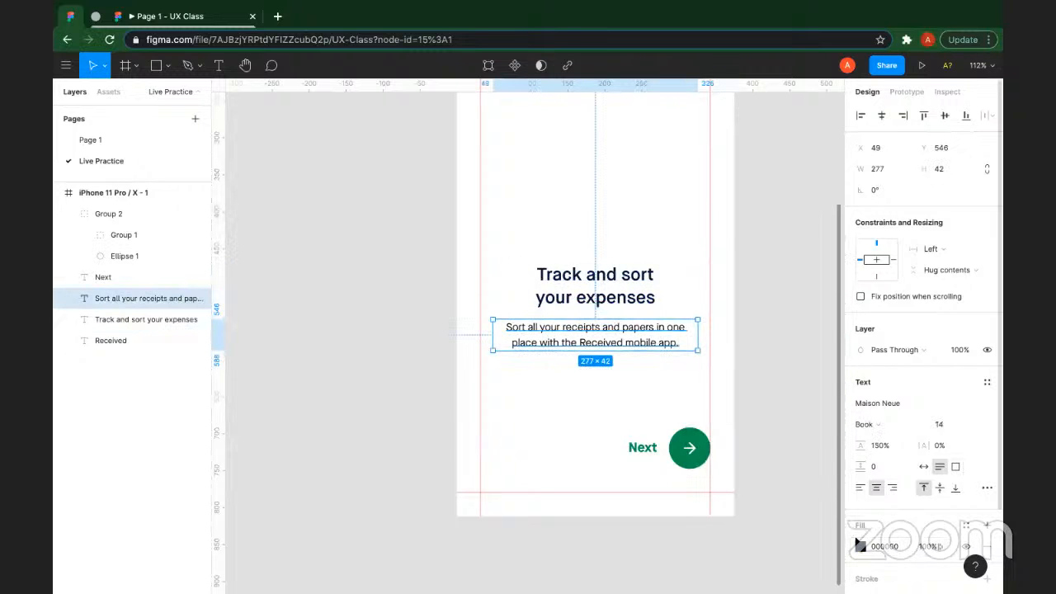
click(859, 545)
click(708, 327)
click(690, 337)
click(690, 370)
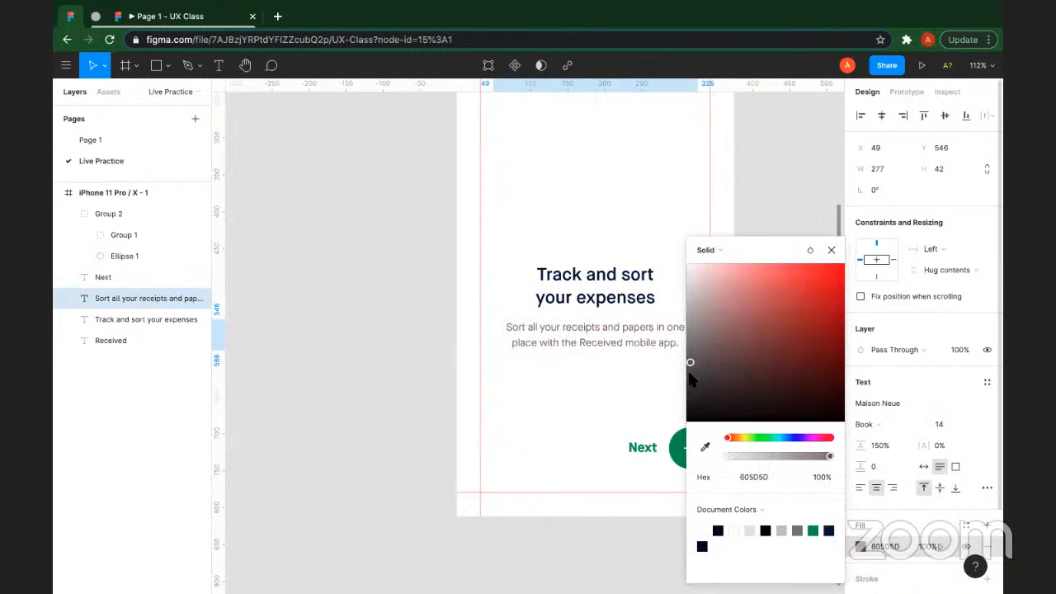
click(832, 250)
click(837, 255)
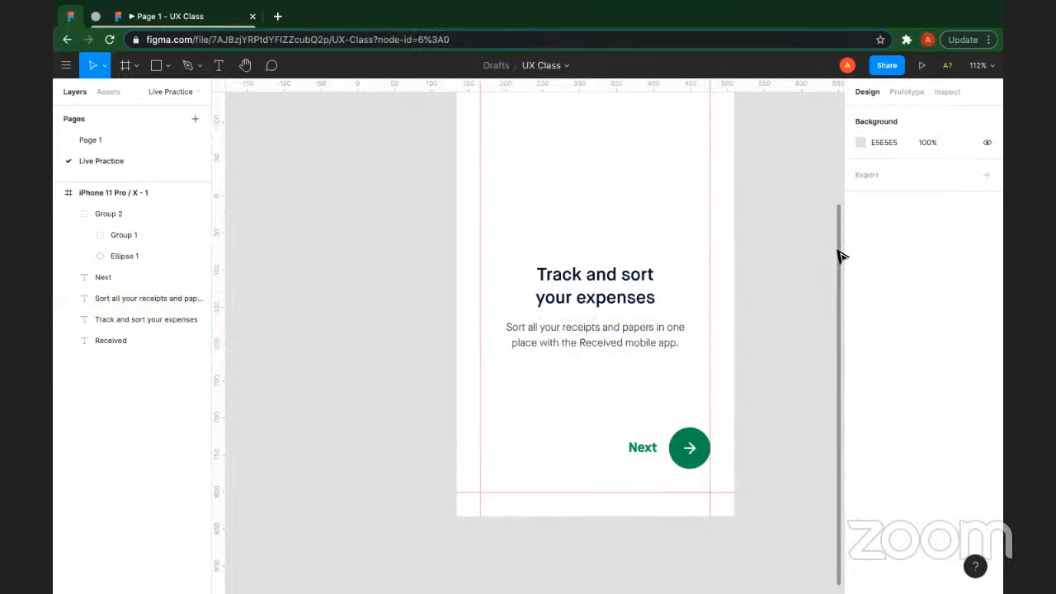
Step: Draw a horizontal line starting at the left margin guide, level with "Next", and set its width to 20
scroll(617, 468, right, 1)
scroll(620, 474, right, 1)
key(l)
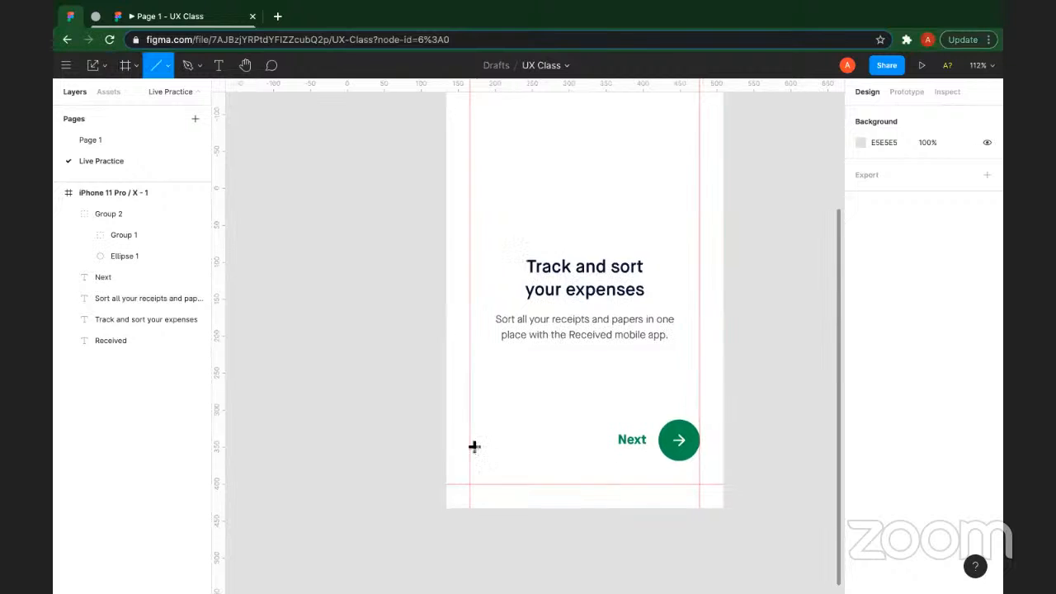
drag(470, 443, 486, 444)
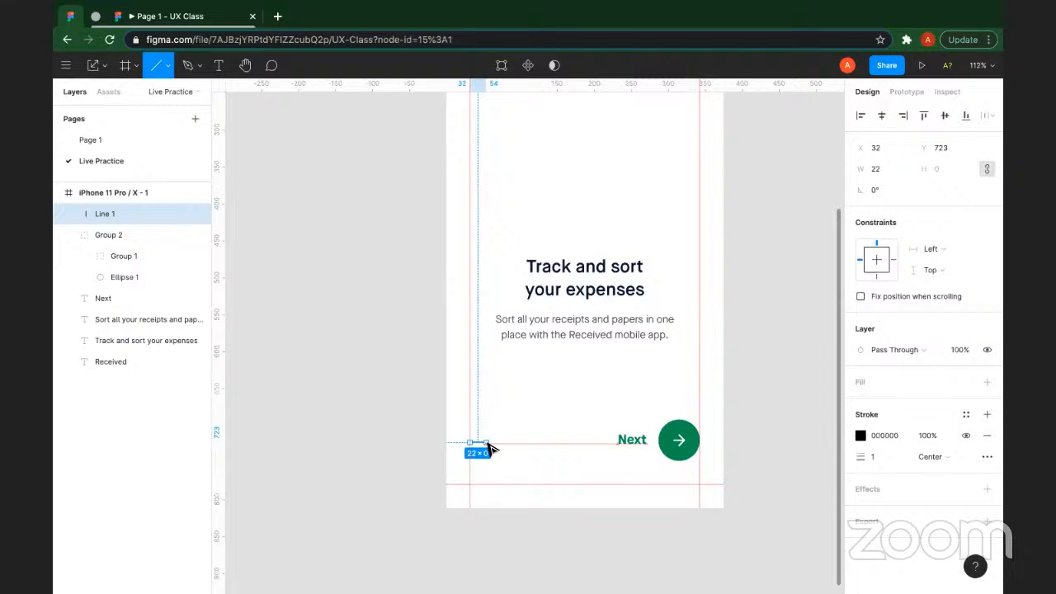
click(879, 168)
text(20)
key(Return)
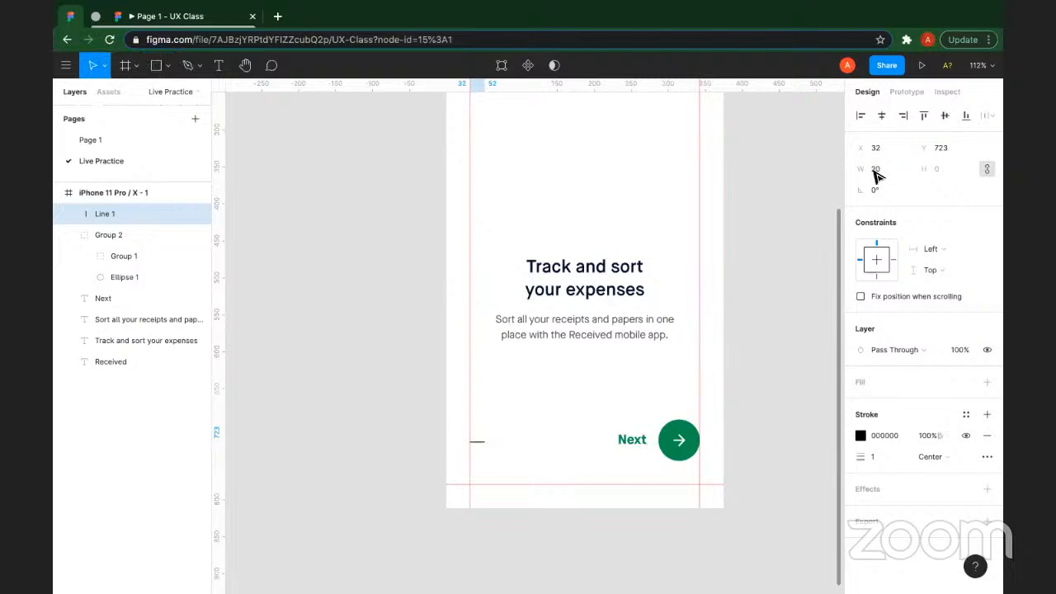
Step: Set the line's stroke weight to 3, with a round cap and round join
click(888, 457)
text(3)
key(Return)
click(986, 457)
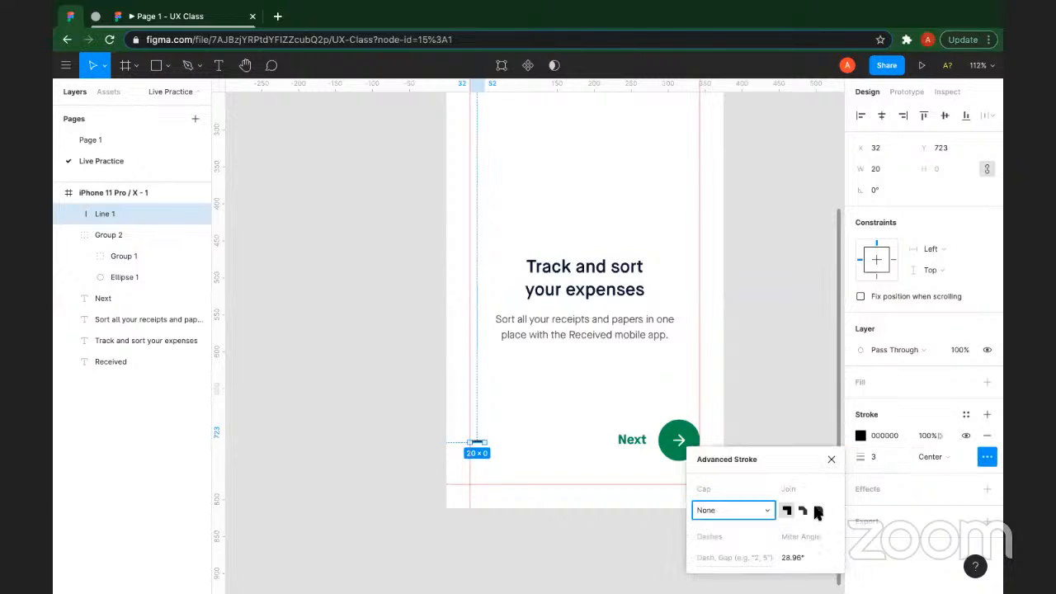
click(731, 506)
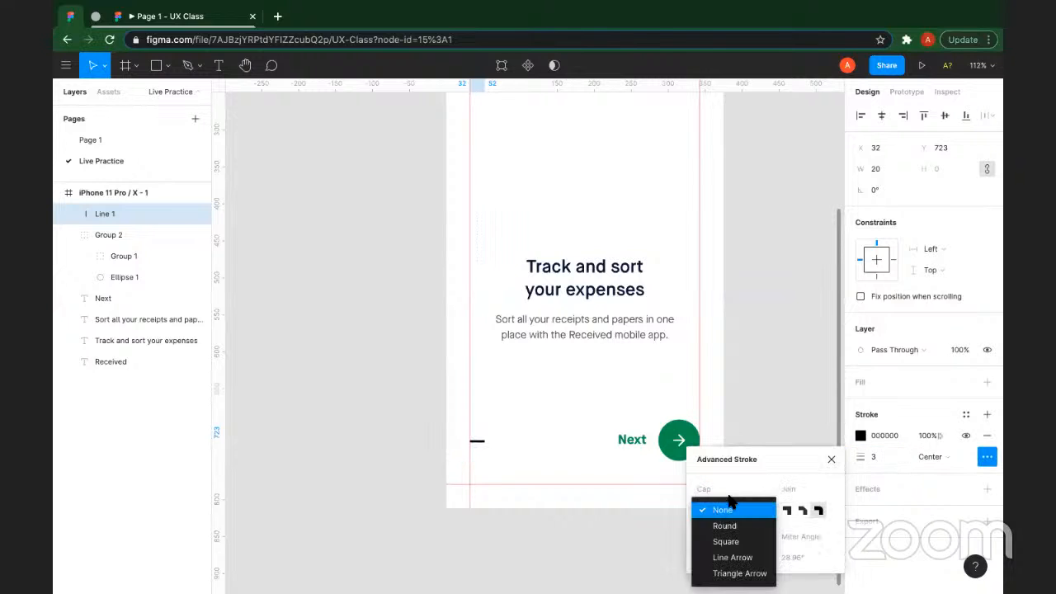
click(725, 526)
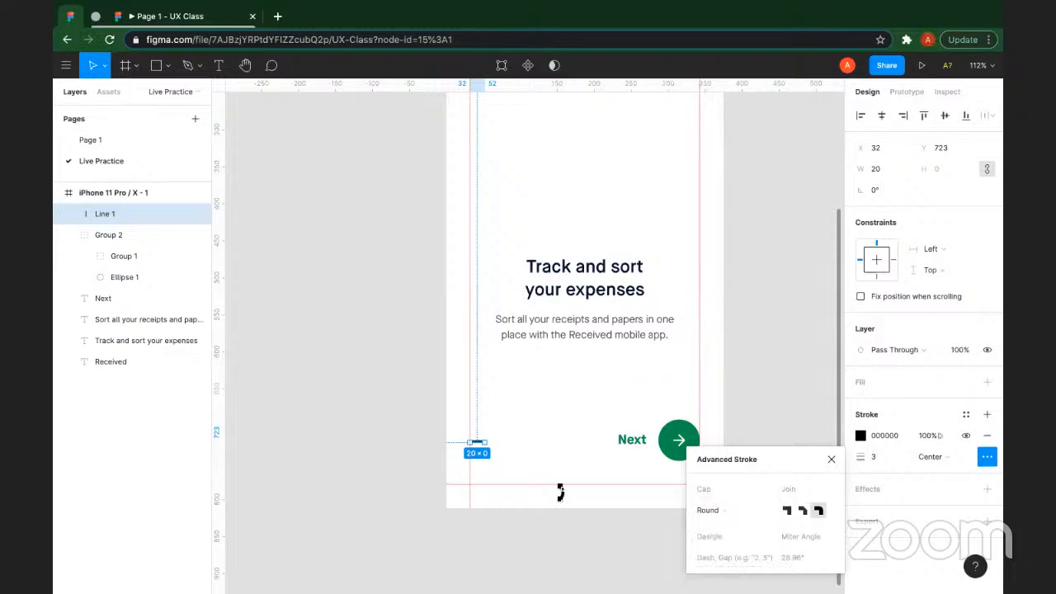
click(414, 428)
Step: Set the line's stroke color to 04143E, the heading's fill color
scroll(413, 428, up, 5)
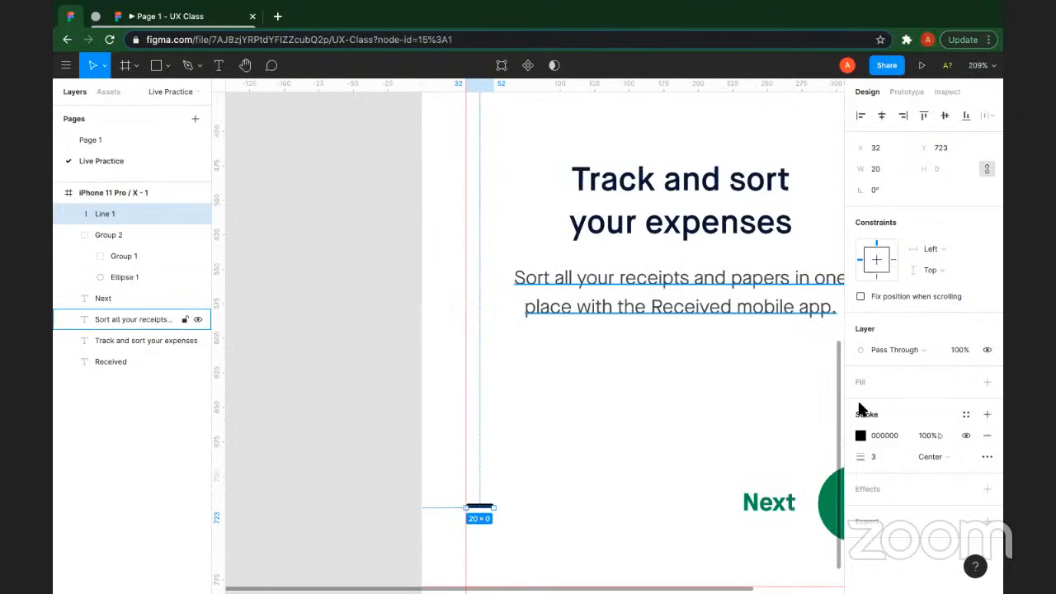
click(634, 190)
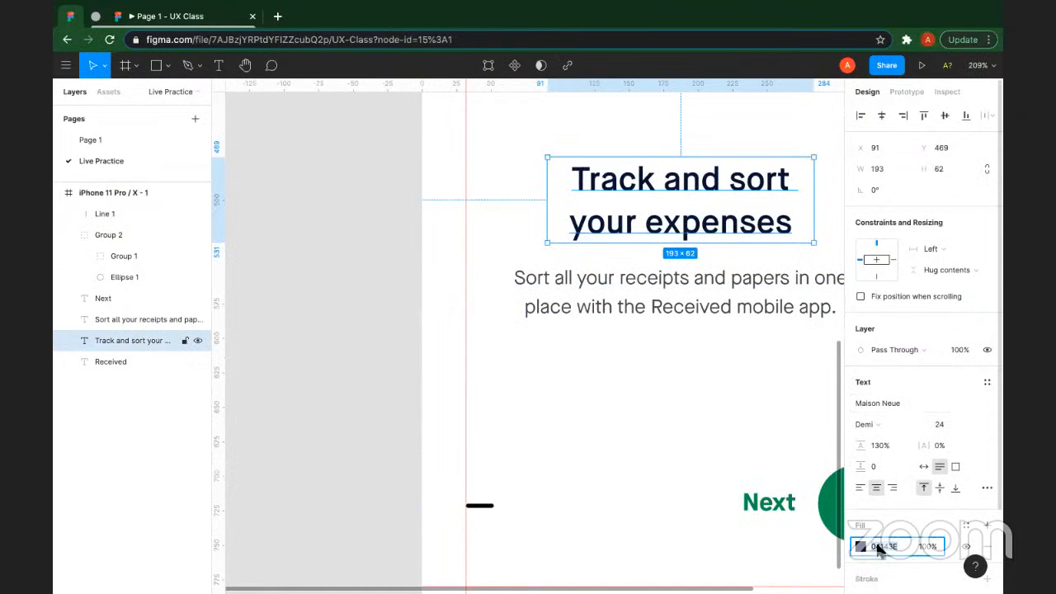
click(480, 506)
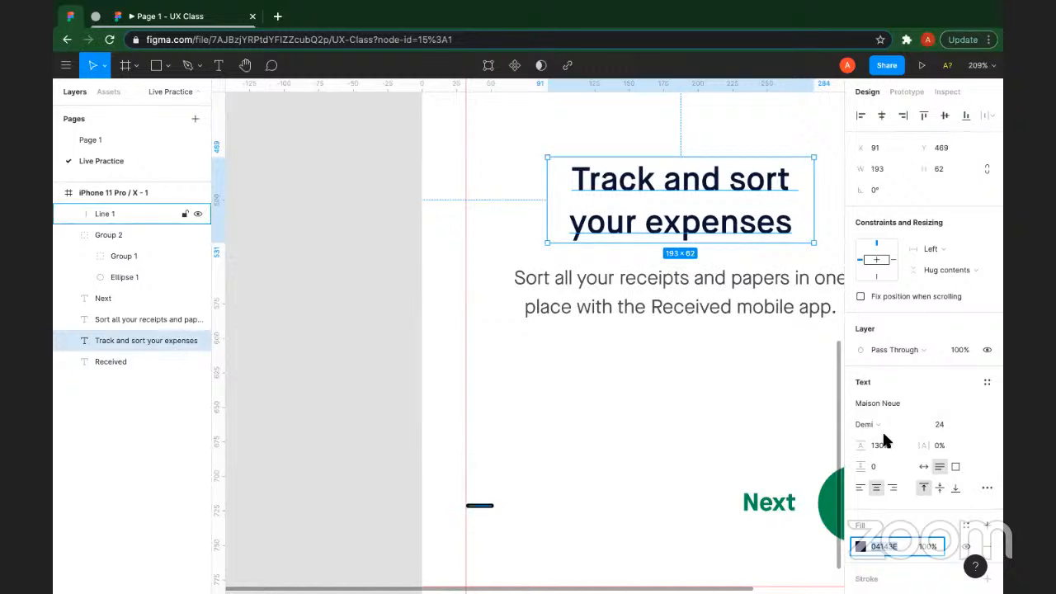
click(882, 435)
text(04143E)
key(Return)
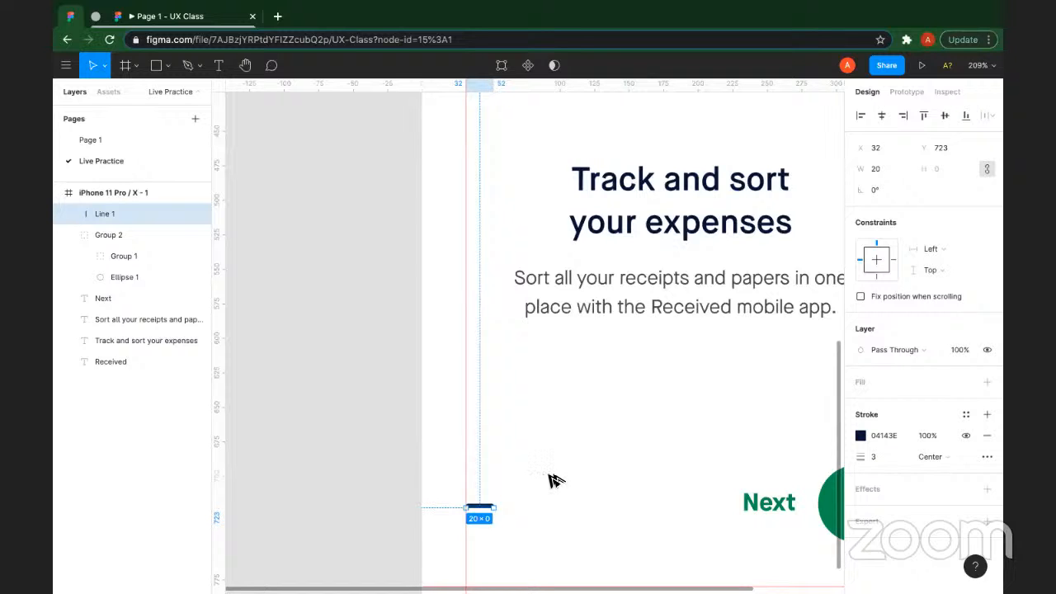
Step: Add two 4-wide copies of the line to its right, at X 54 and X 60, keeping 2 px gaps
scroll(489, 517, up, 4)
mouse_move(450, 474)
mouse_down()
mouse_move(587, 481)
mouse_move(540, 485)
mouse_up()
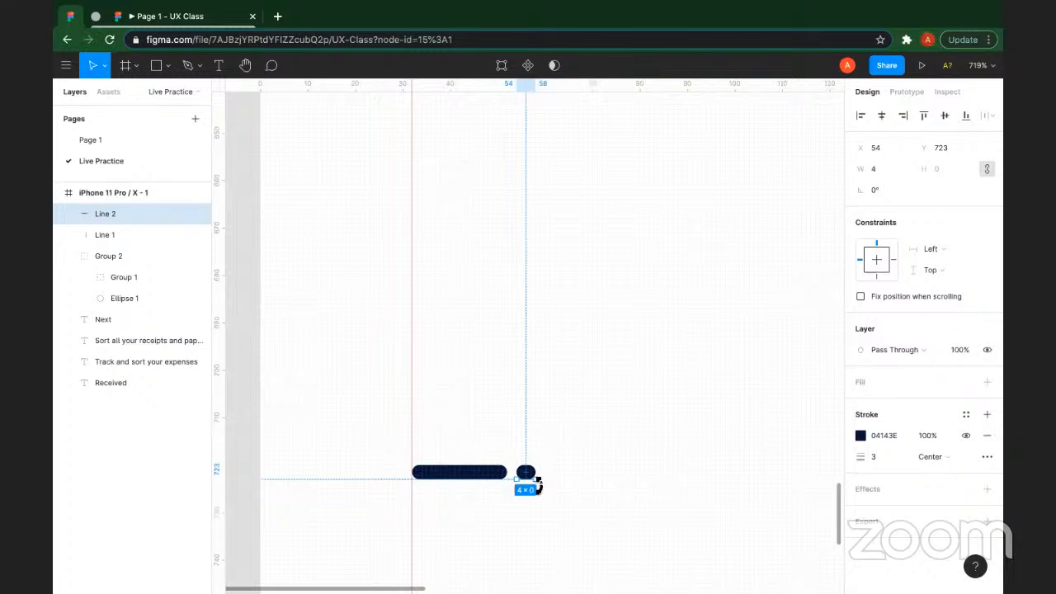
key(ctrl+v)
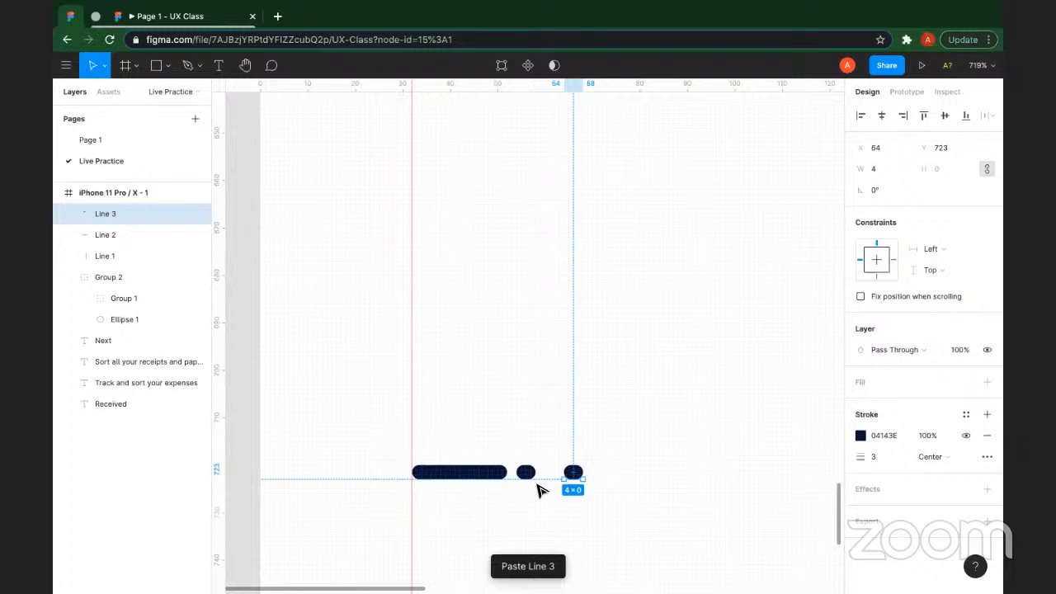
key(Left)
key(Left)
key(Left)
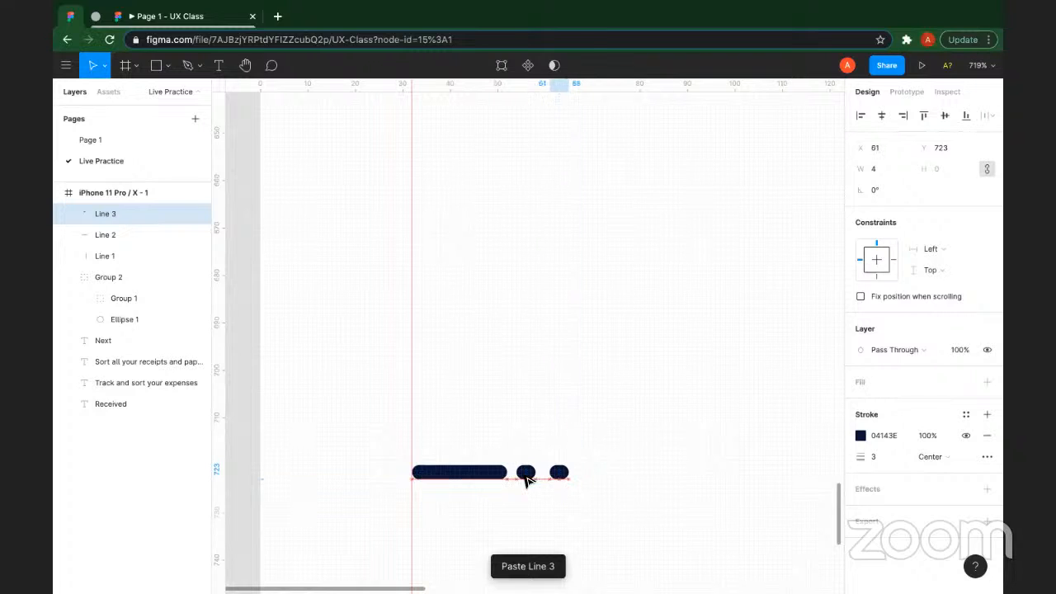
key(Left)
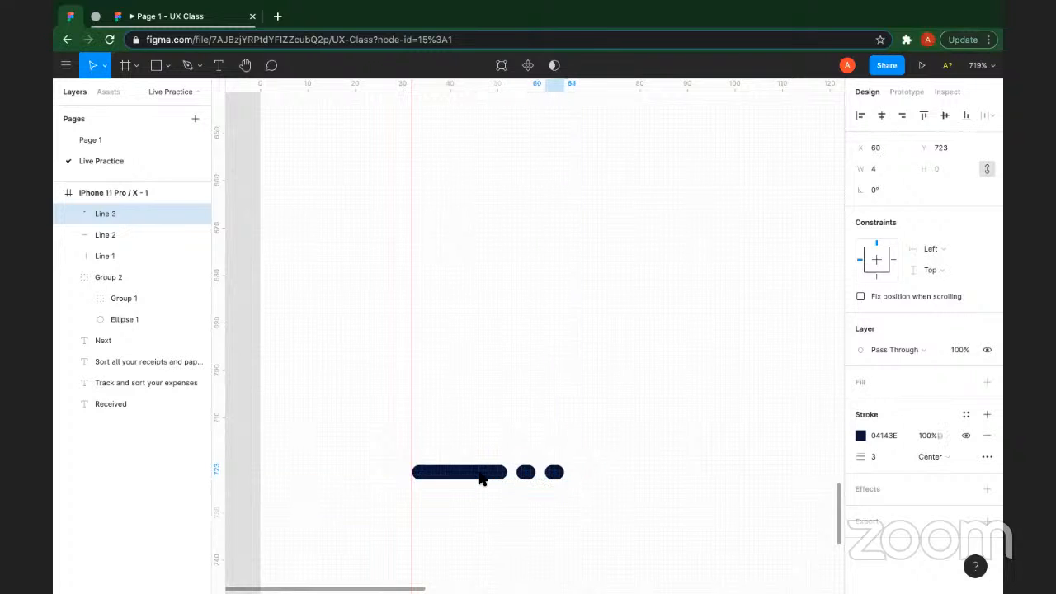
Step: Color the two short lines with the description text's dark gray (525050) by sampling it
drag(601, 411, 404, 495)
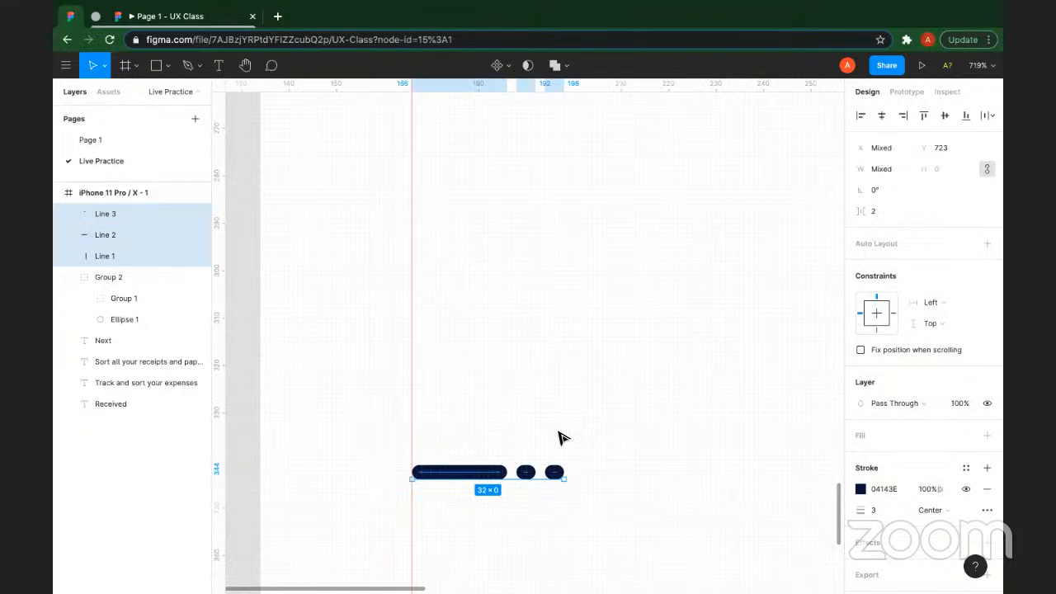
scroll(561, 437, down, 5)
drag(457, 402, 551, 450)
key(i)
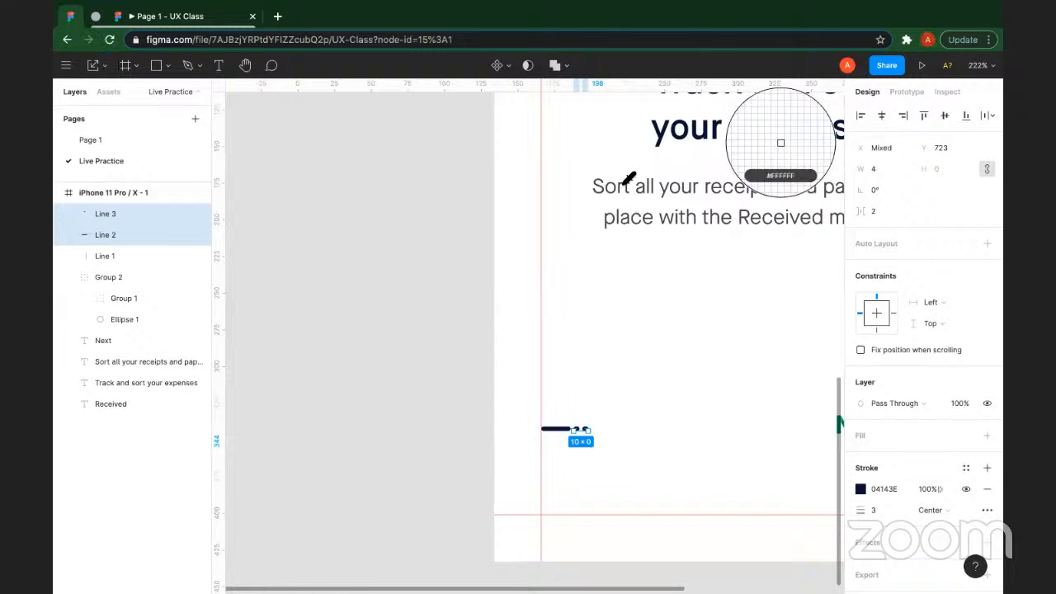
scroll(640, 198, up, 1)
scroll(649, 198, up, 3)
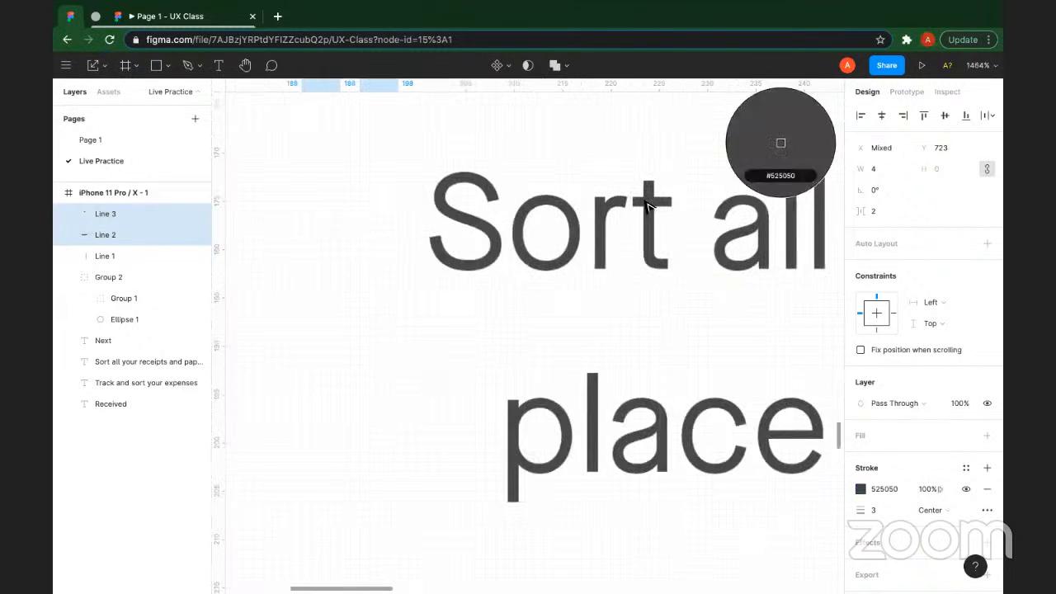
click(648, 202)
scroll(647, 206, down, 2)
scroll(583, 424, down, 4)
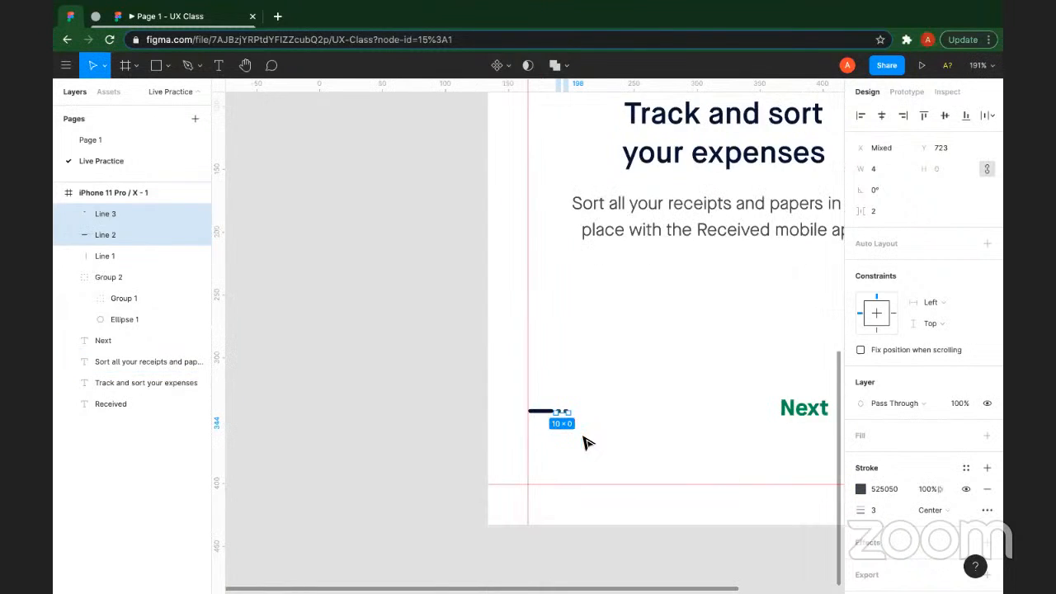
scroll(586, 441, down, 3)
scroll(652, 474, right, 1)
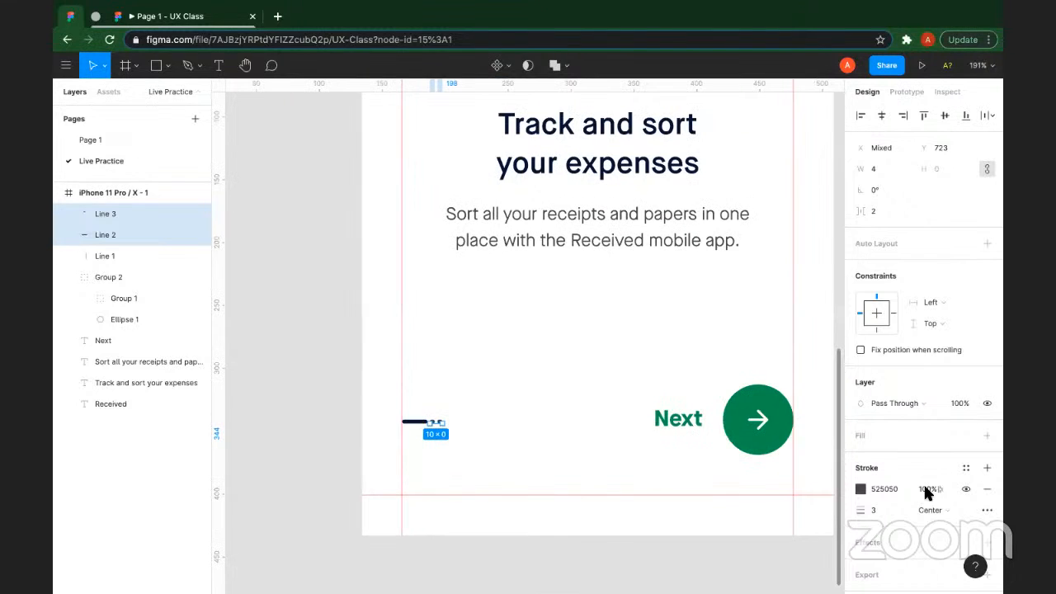
Step: Set the stroke color of the two short lines to light gray (C4C4C4)
click(890, 490)
text(c4c4c4)
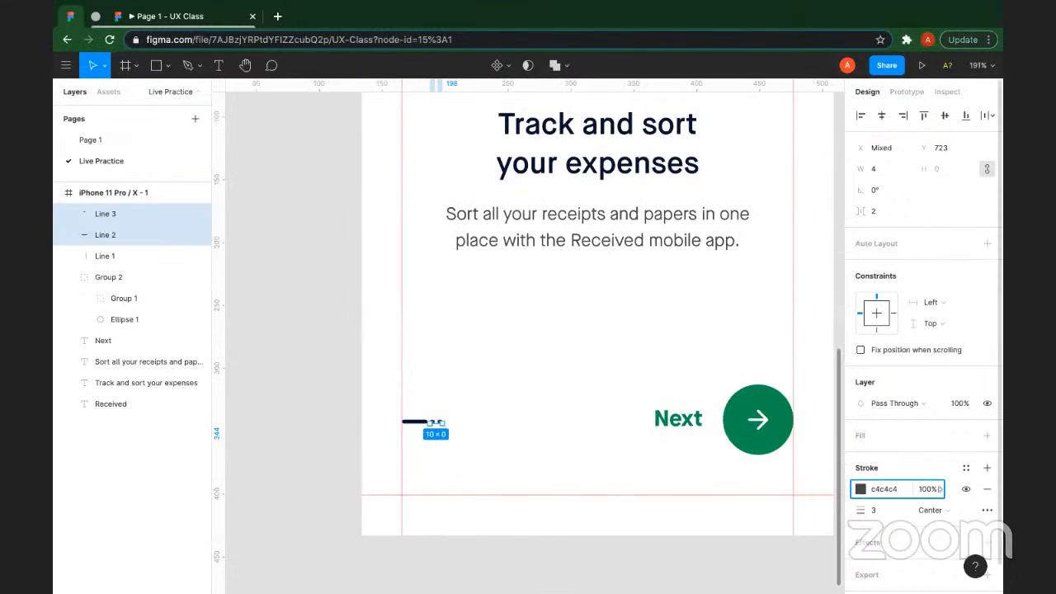
key(Return)
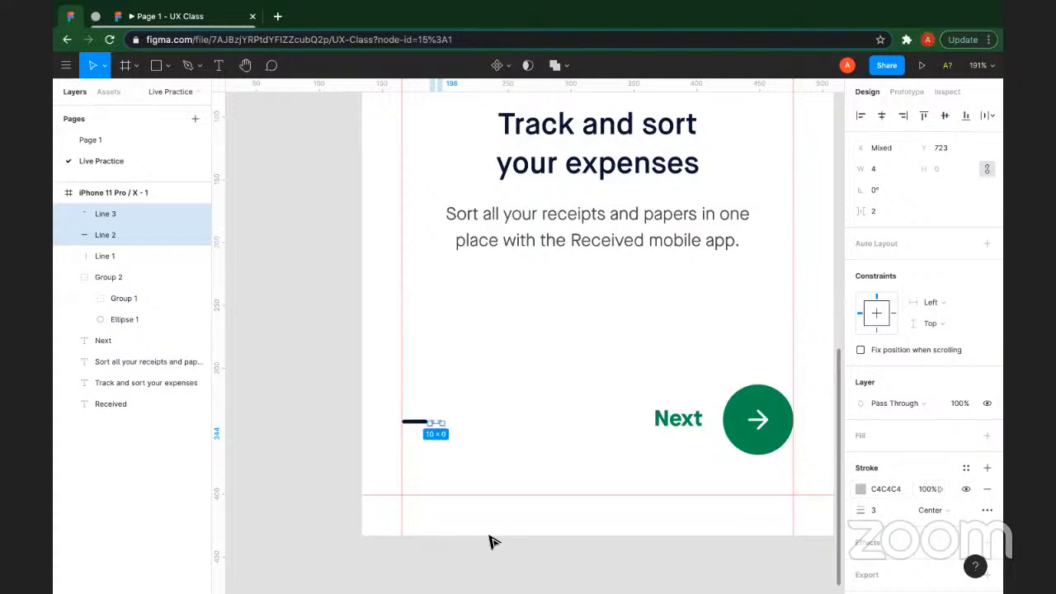
Step: Group the long line and the two short lines, and fit the whole phone frame in view
drag(493, 467, 413, 410)
key(ctrl+g)
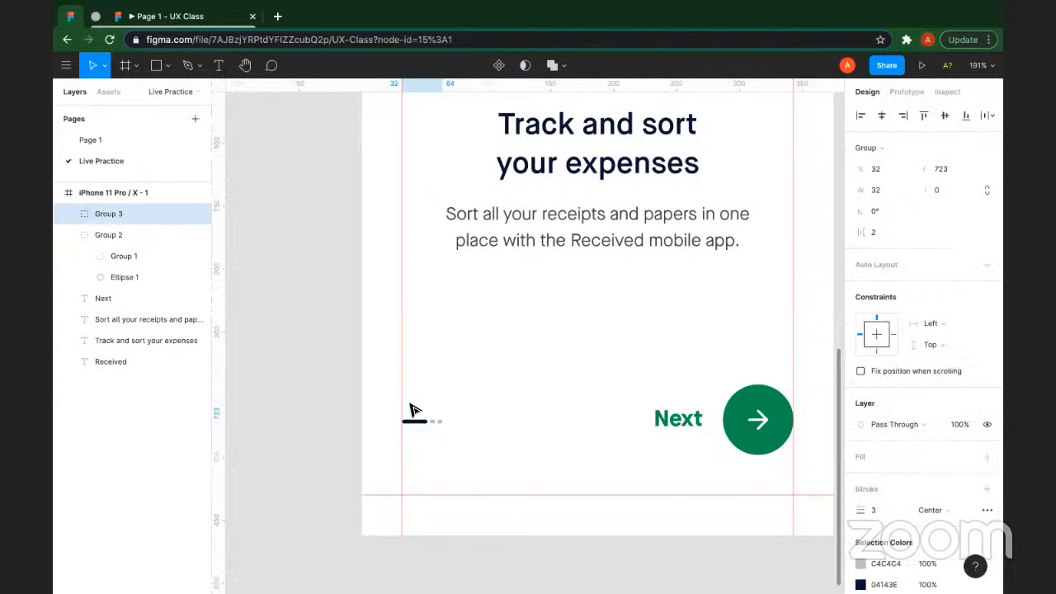
key(shift+1)
click(414, 410)
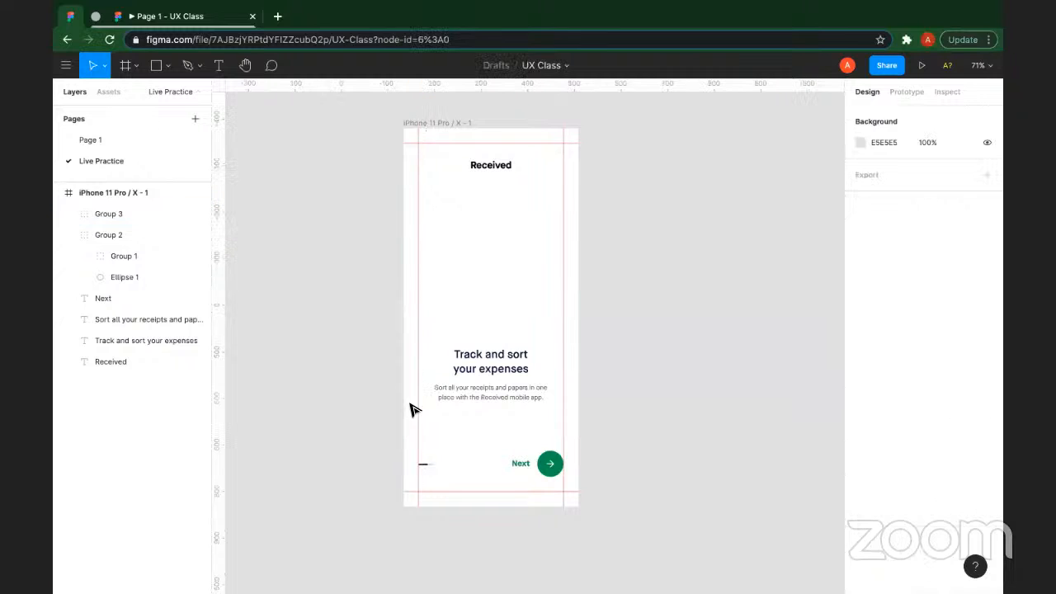
Step: Open the Illustrations plugin to browse artwork for the onboarding screen
right_click(625, 355)
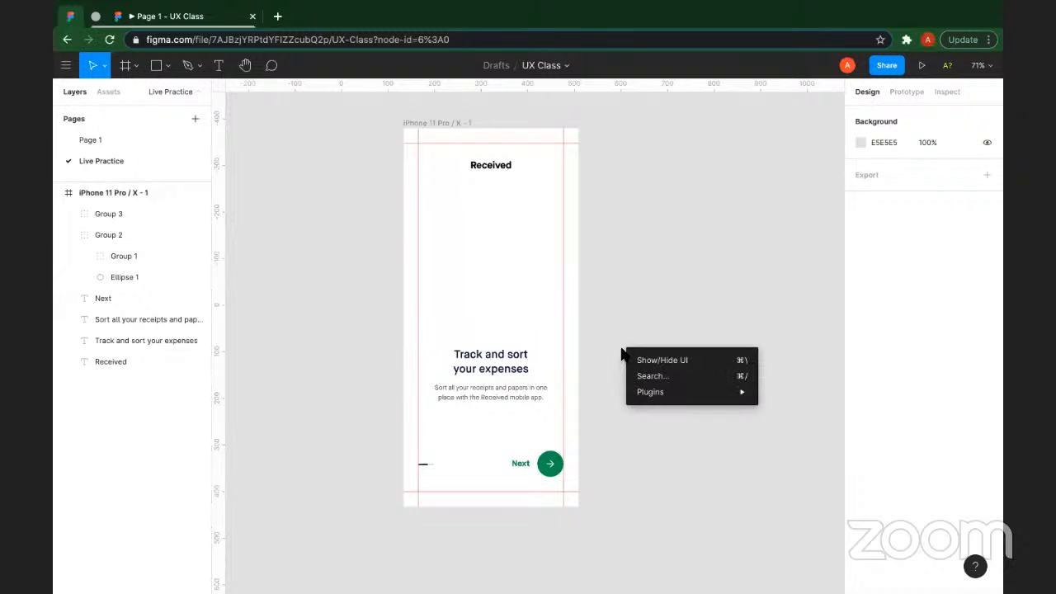
mouse_move(709, 392)
click(802, 388)
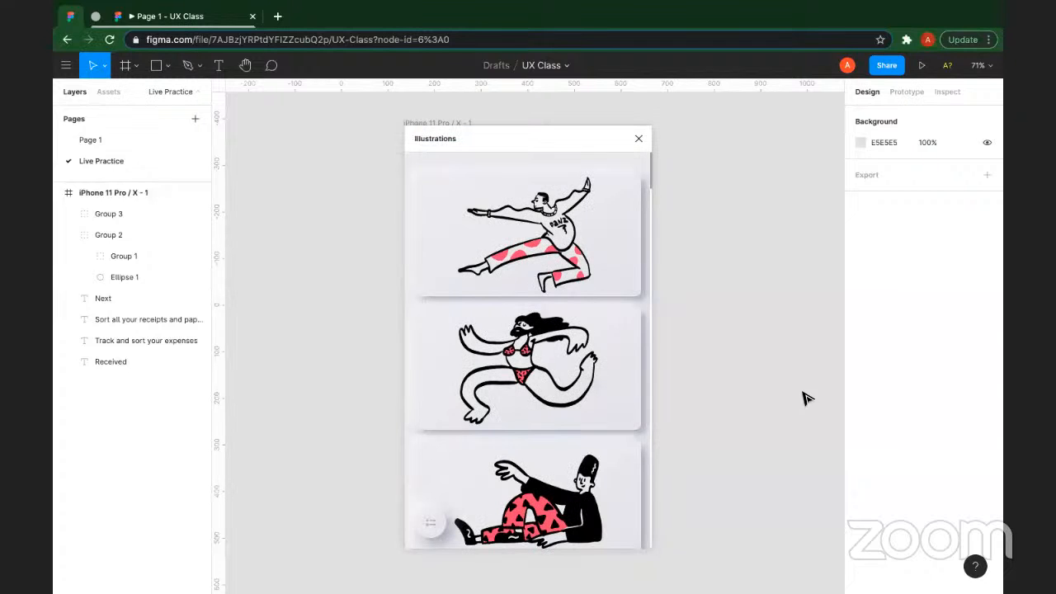
Step: Insert the reclining figure doodle from the Illustrations plugin, close the plugin, and place the artwork just below the phone frame
scroll(543, 450, down, 3)
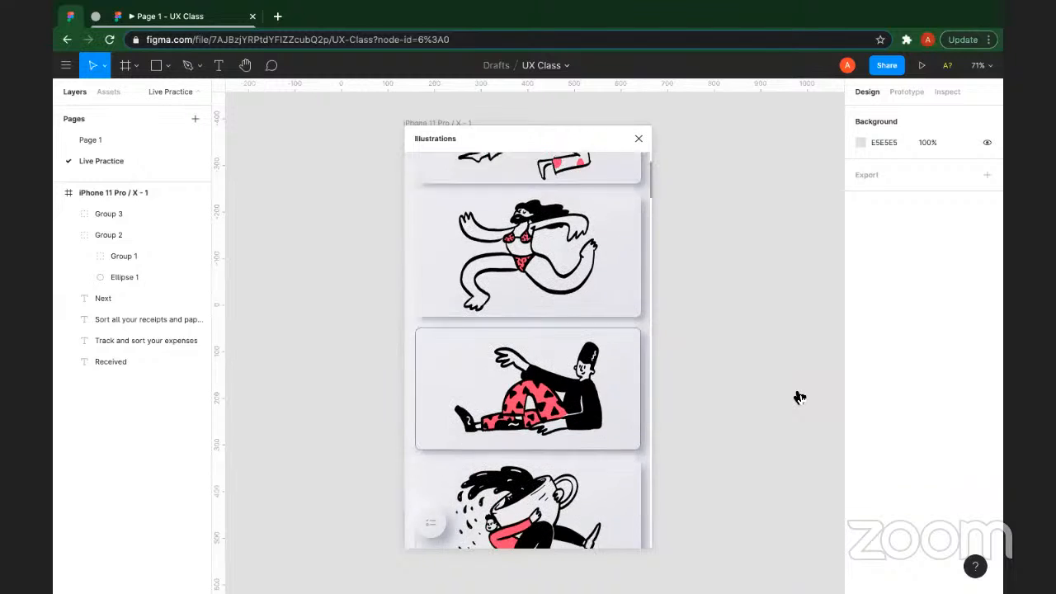
click(569, 350)
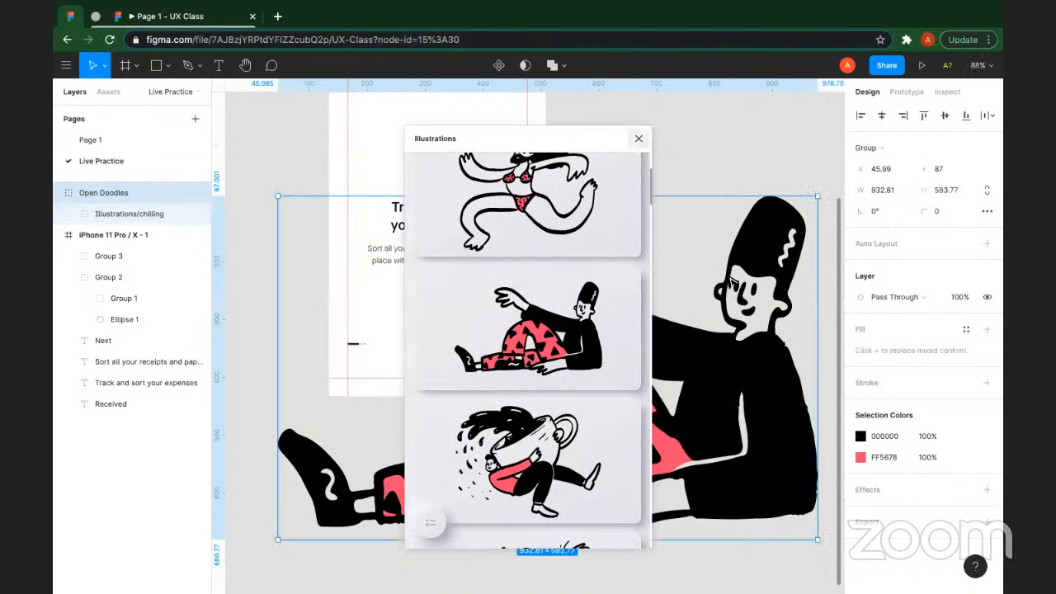
click(639, 140)
scroll(730, 297, down, 3)
drag(702, 375, 668, 470)
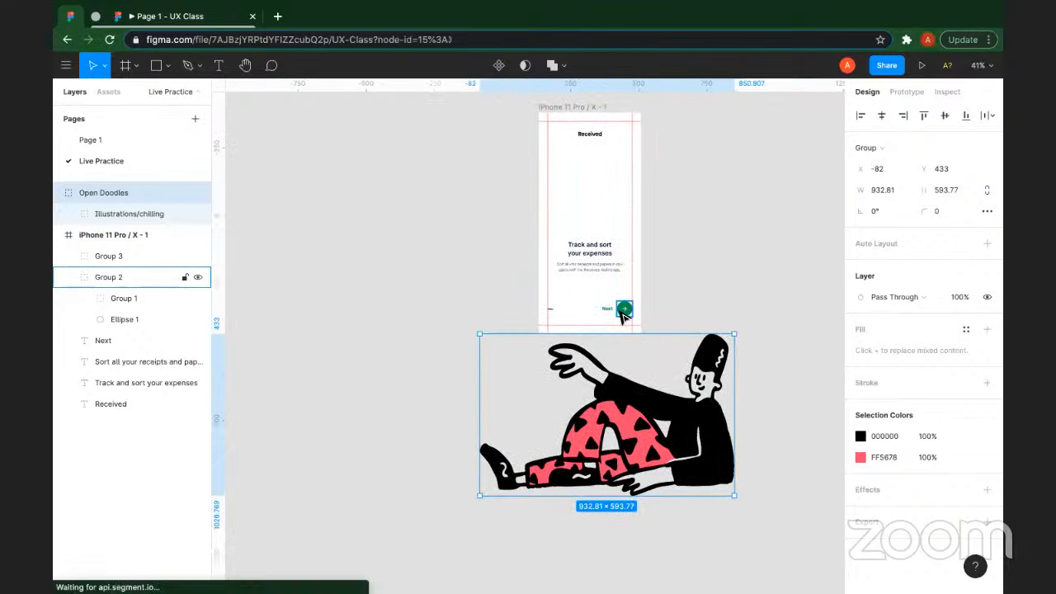
Step: Recolor the pink parts of the illustration with the Next label's green, 219653
click(624, 313)
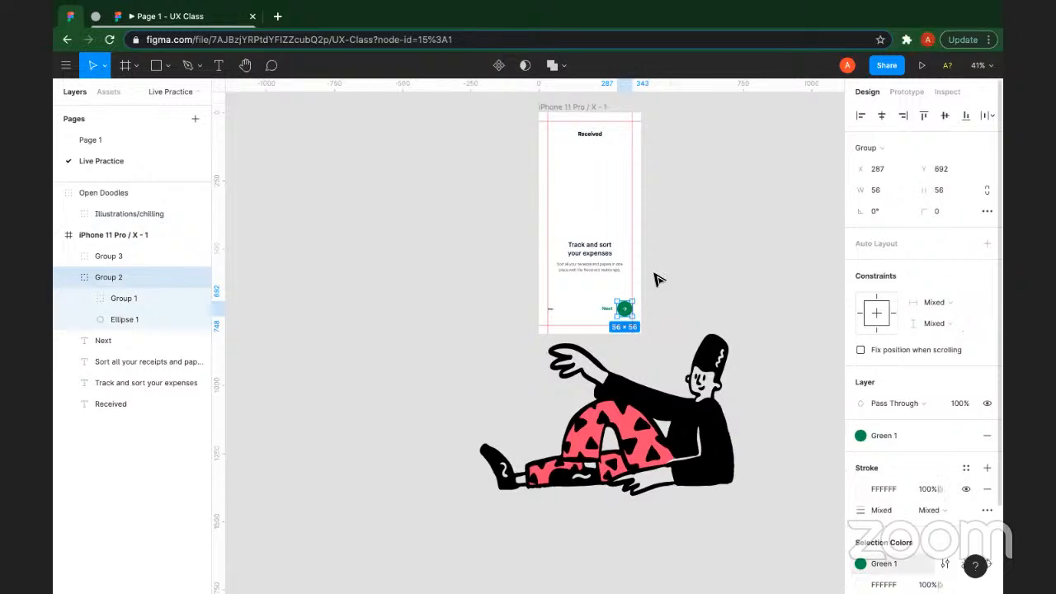
key(Tab)
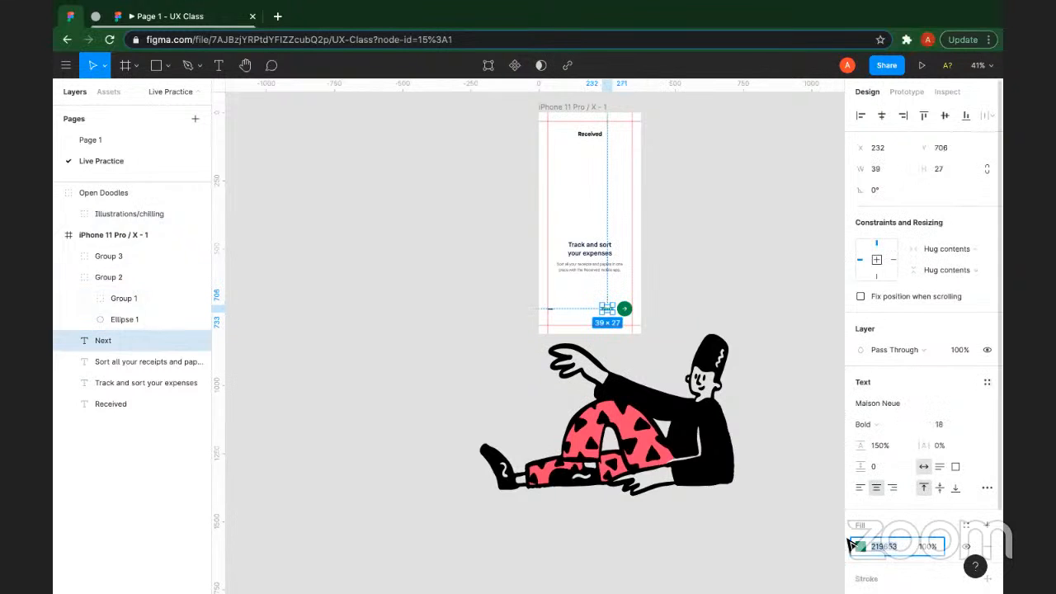
click(673, 479)
click(888, 458)
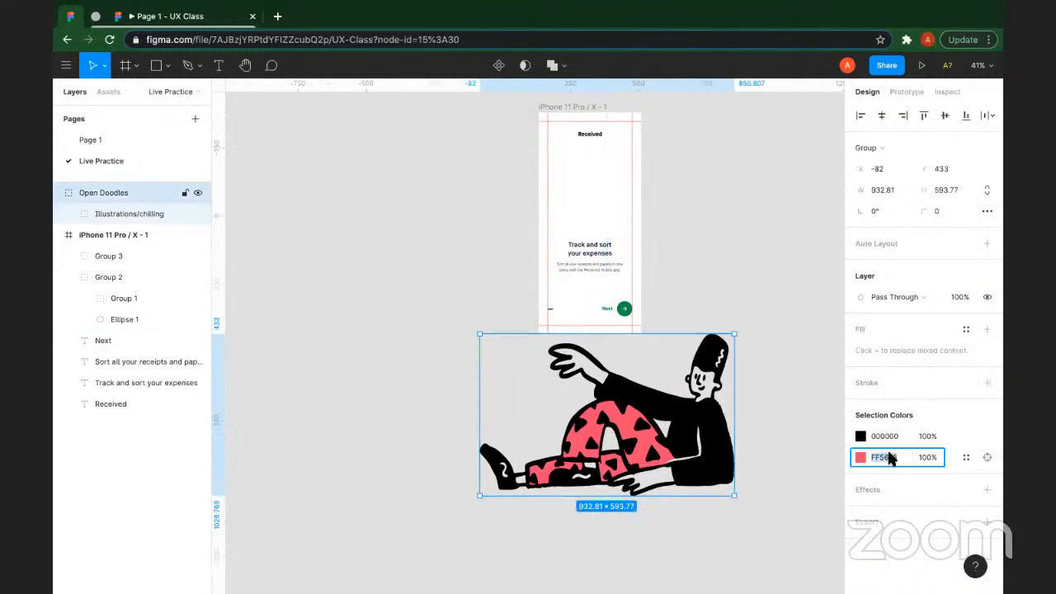
text(219653)
key(Return)
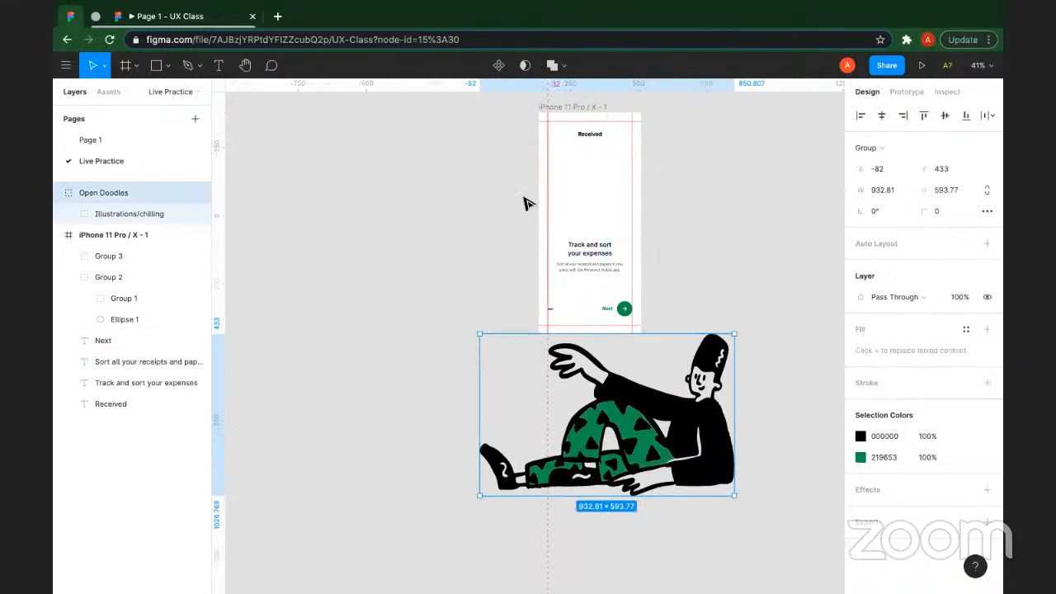
Step: Recolor the black parts of the illustration with the heading's dark navy, 04143E
click(575, 248)
click(883, 546)
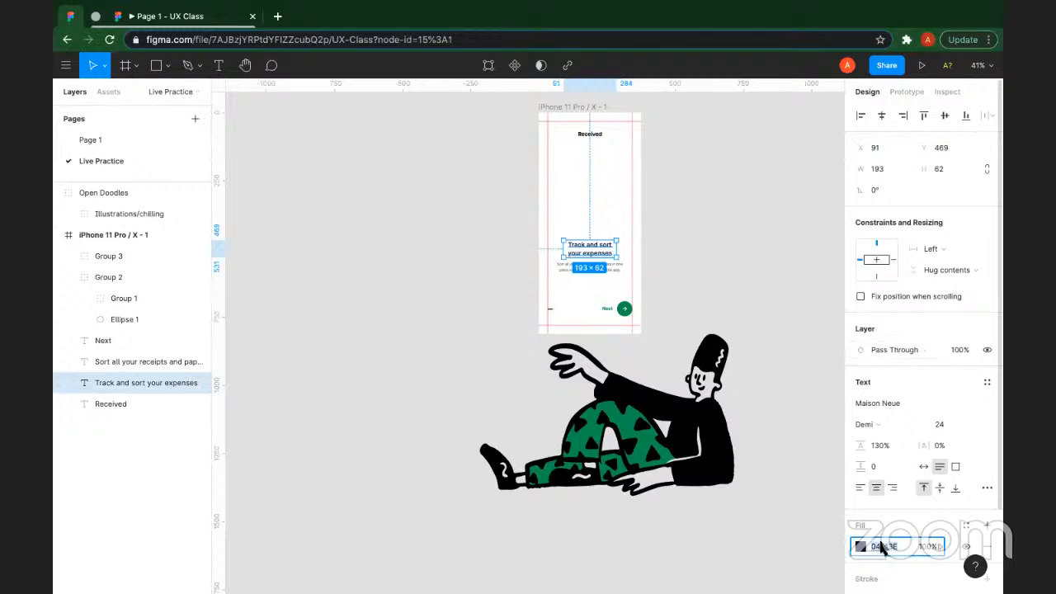
click(697, 419)
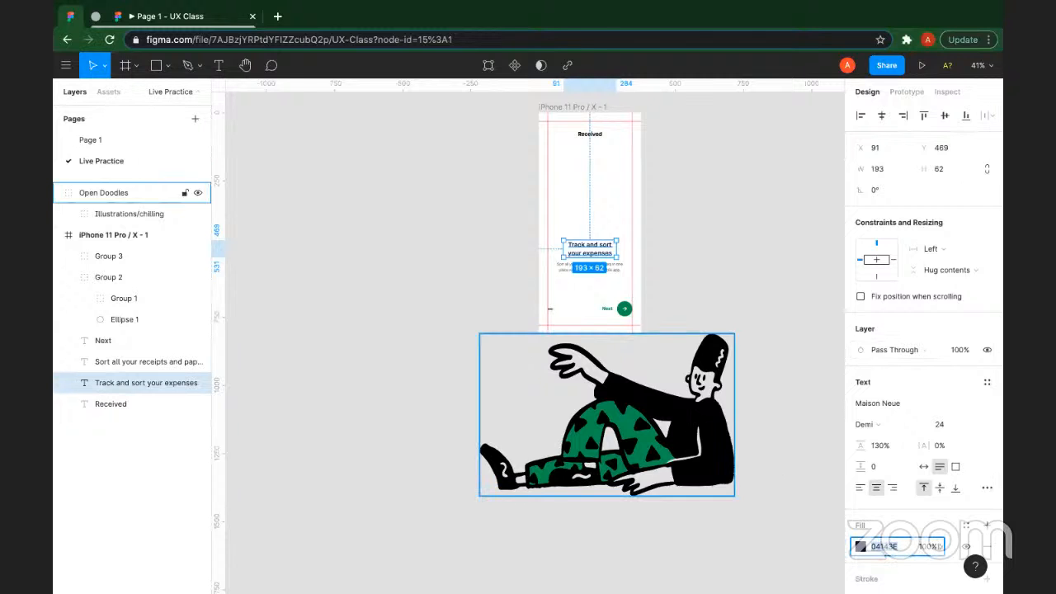
click(907, 442)
key(Return)
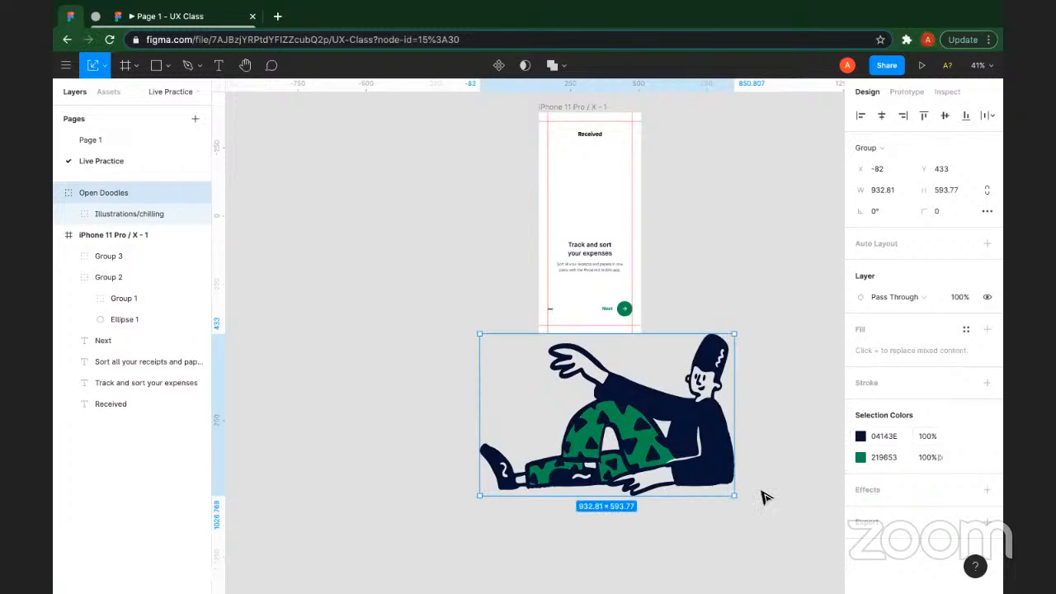
Step: Scale the illustration down to about 363 × 231 and place it inside the phone frame above the heading
drag(734, 495, 719, 485)
mouse_move(620, 414)
mouse_down()
mouse_move(561, 387)
mouse_move(617, 276)
mouse_move(606, 188)
mouse_move(600, 215)
mouse_up()
key(v)
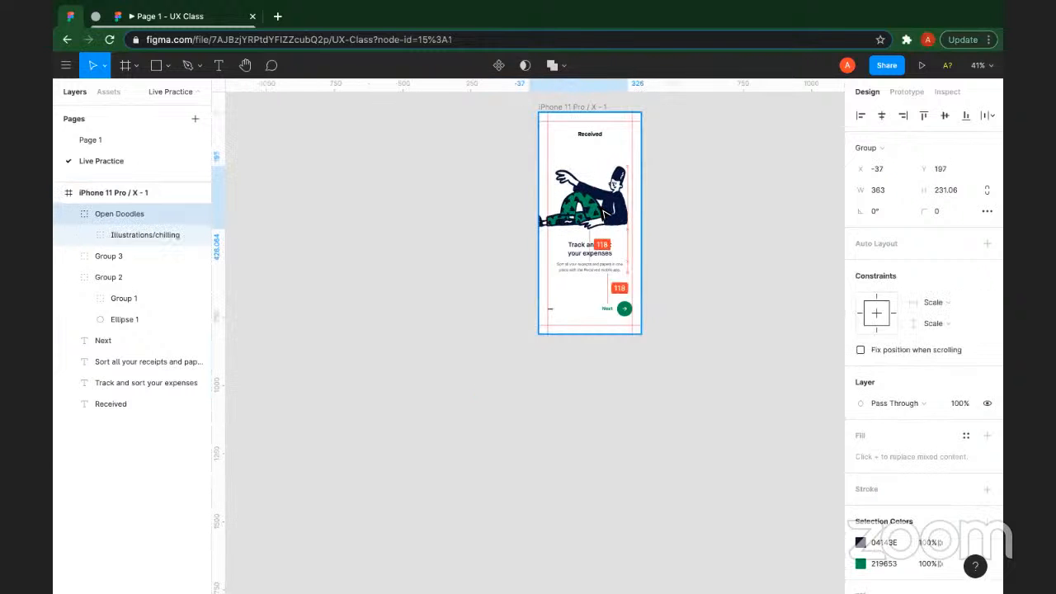
scroll(602, 214, up, 2)
scroll(604, 215, up, 5)
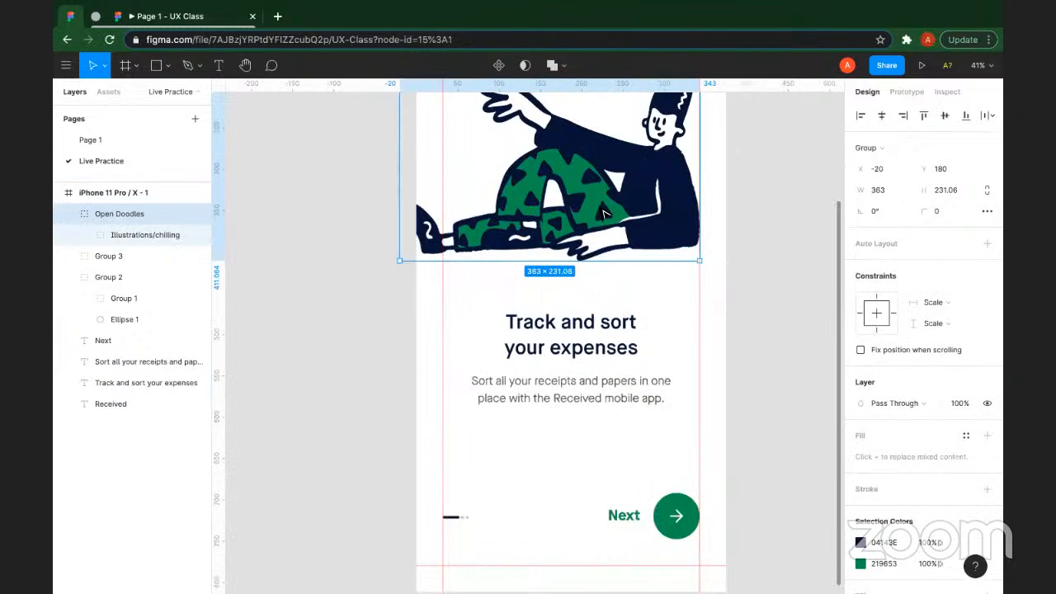
scroll(602, 213, down, 4)
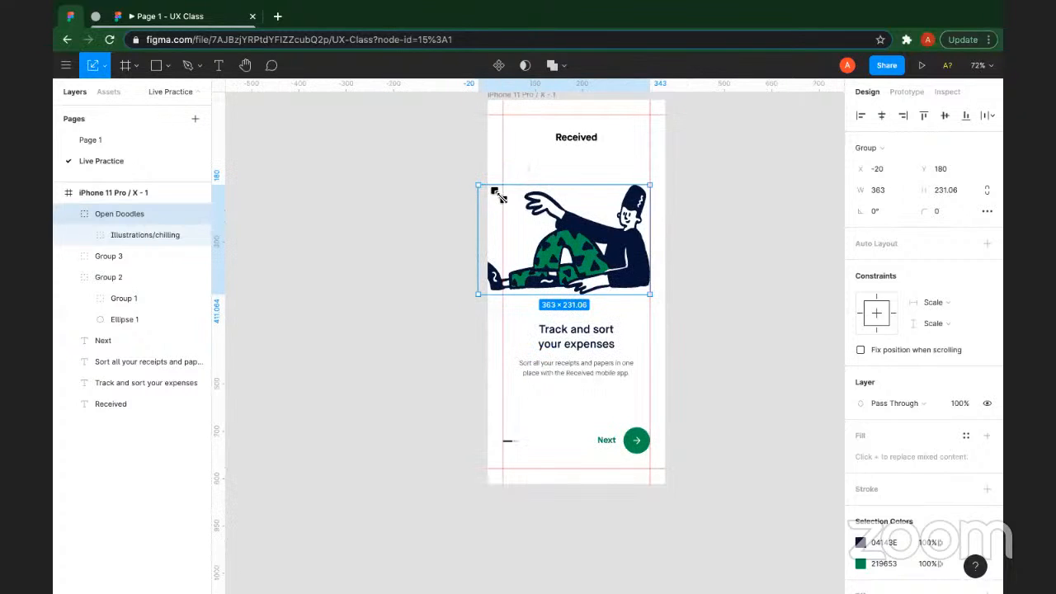
Step: Scale the illustration to about 281 × 179, center it horizontally in the frame, and move it up slightly
drag(487, 185, 523, 214)
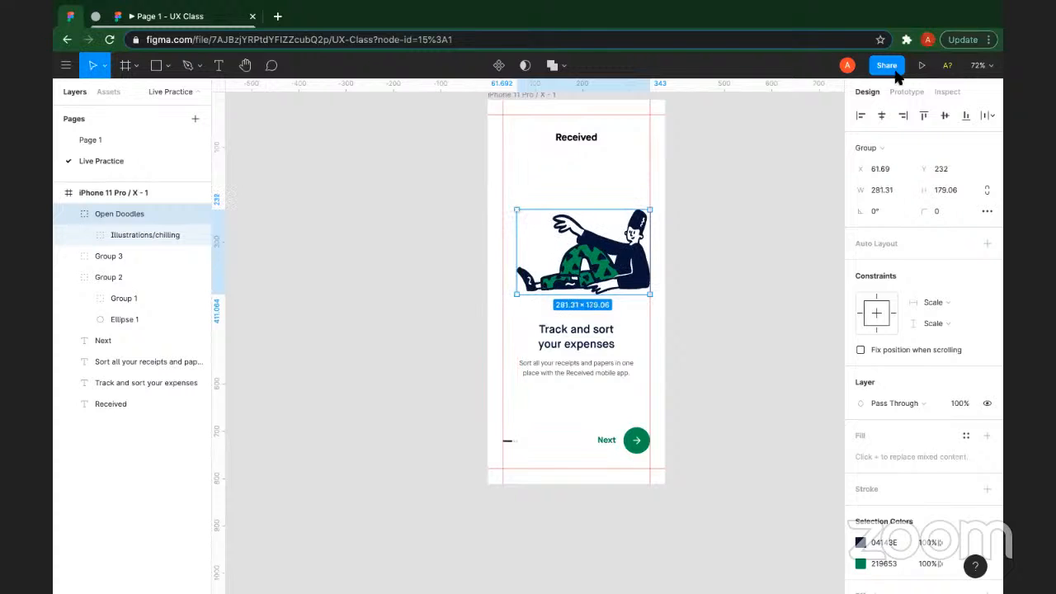
click(882, 117)
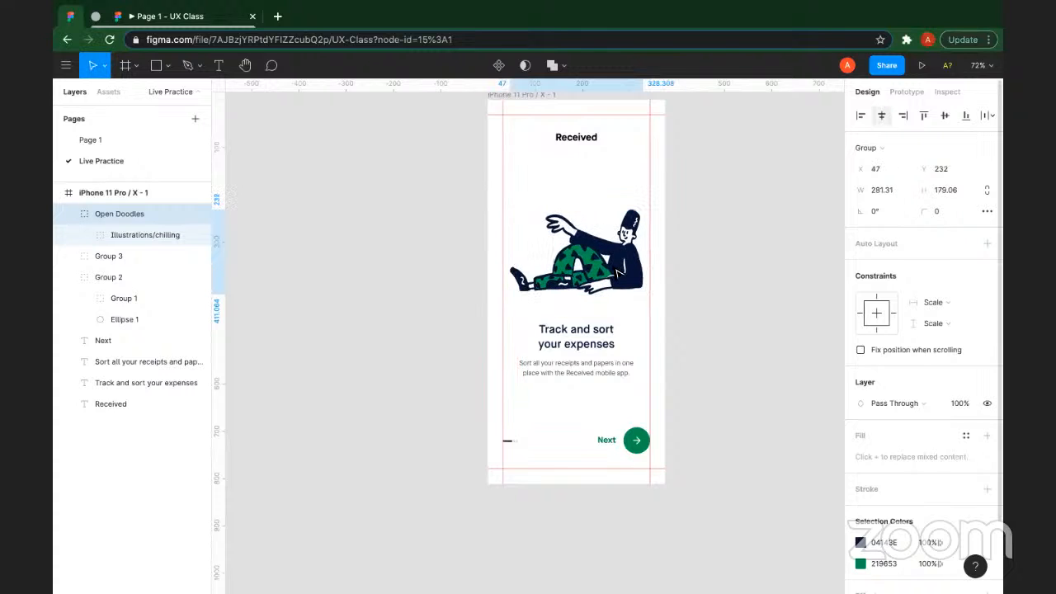
key(Escape)
drag(618, 269, 618, 260)
key(Escape)
scroll(619, 260, left, 1)
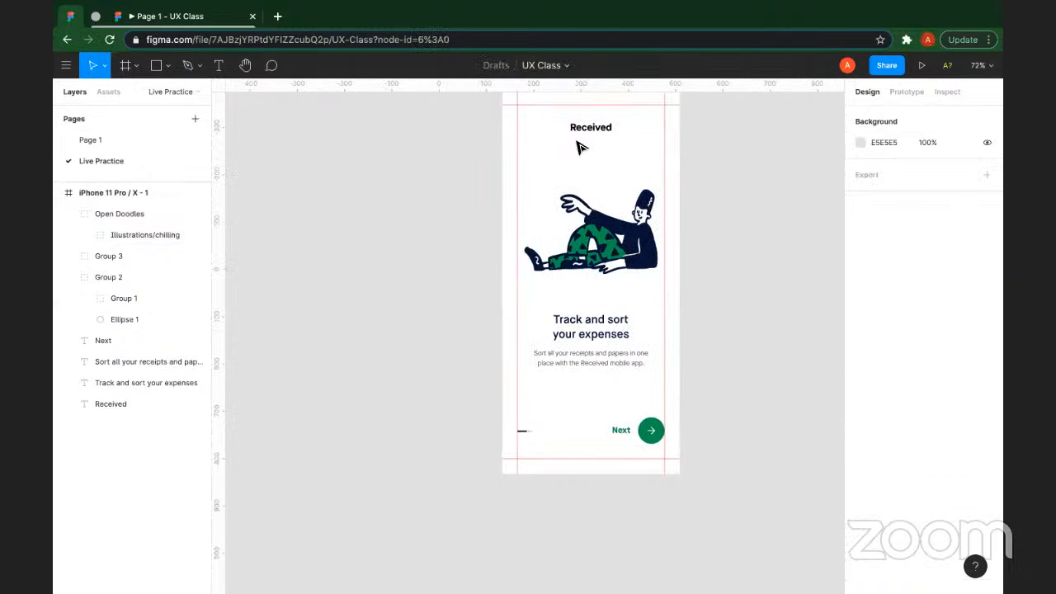
Step: Color the Received title navy (04143E) by sampling the illustration, and set its font weight to Demi
click(591, 127)
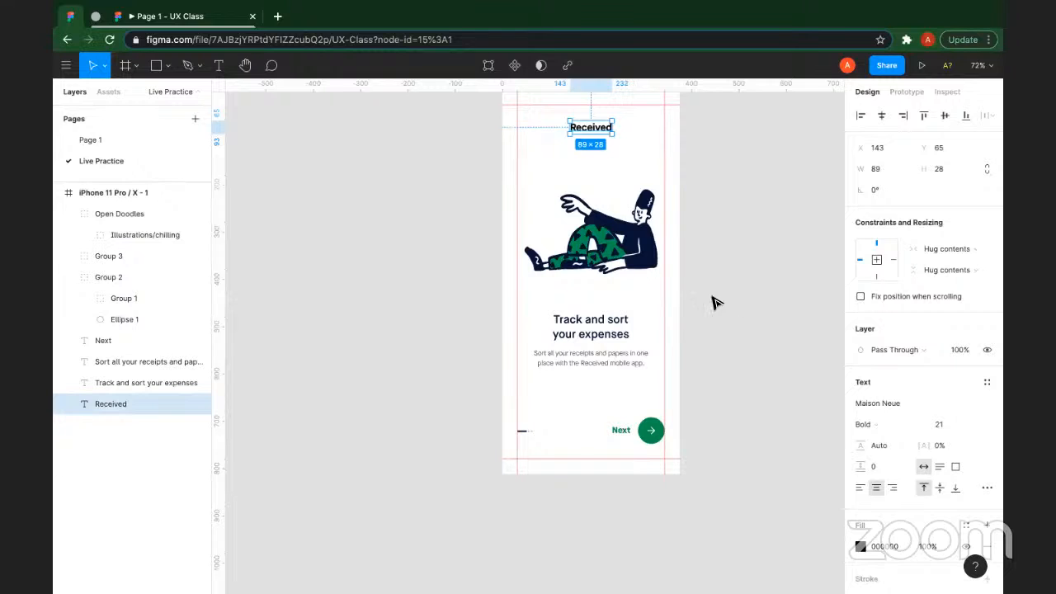
key(i)
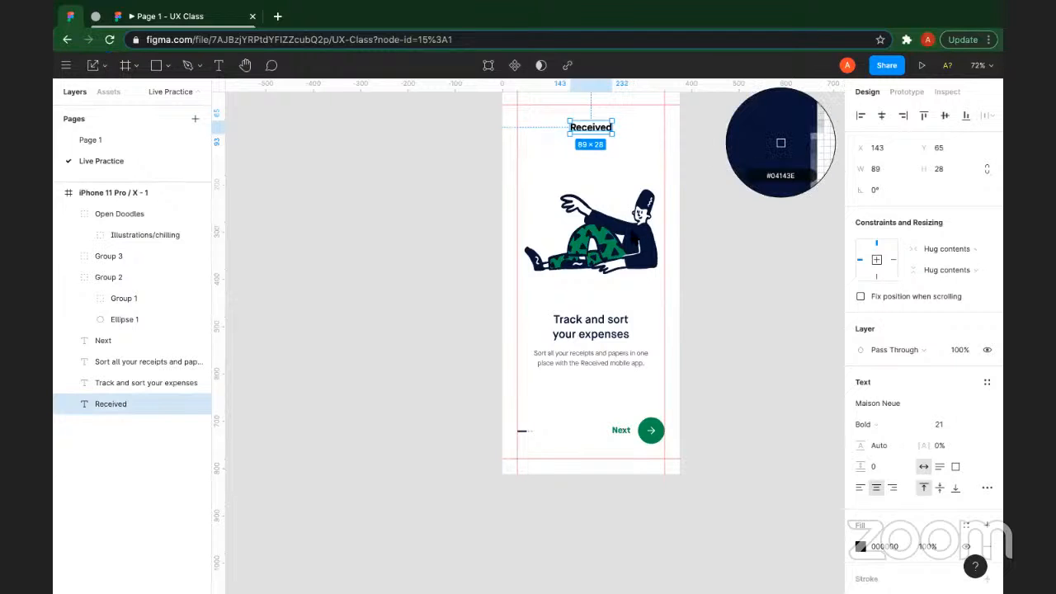
click(639, 232)
click(885, 421)
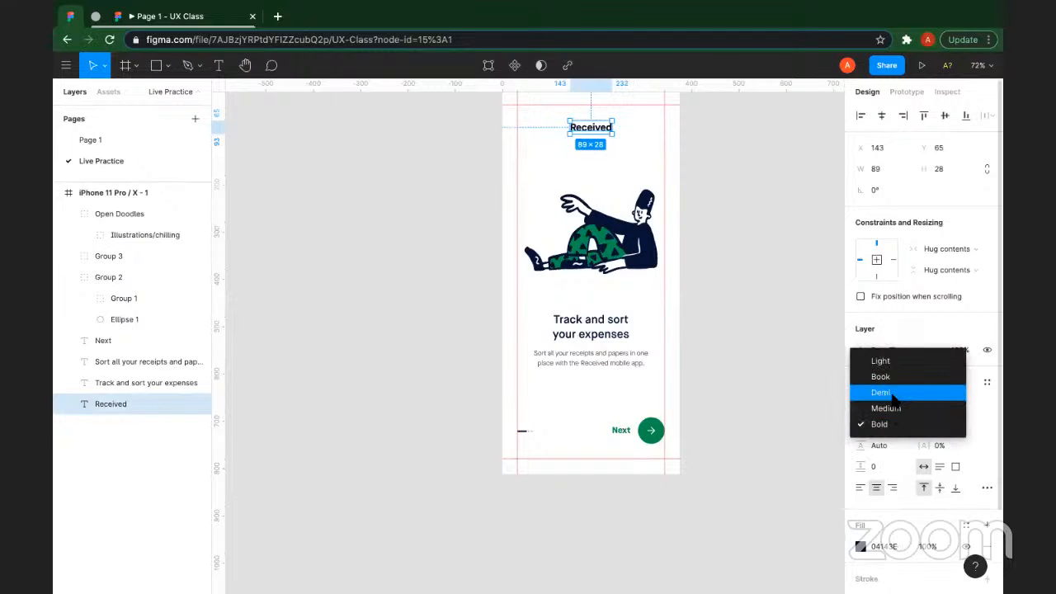
click(890, 390)
click(767, 267)
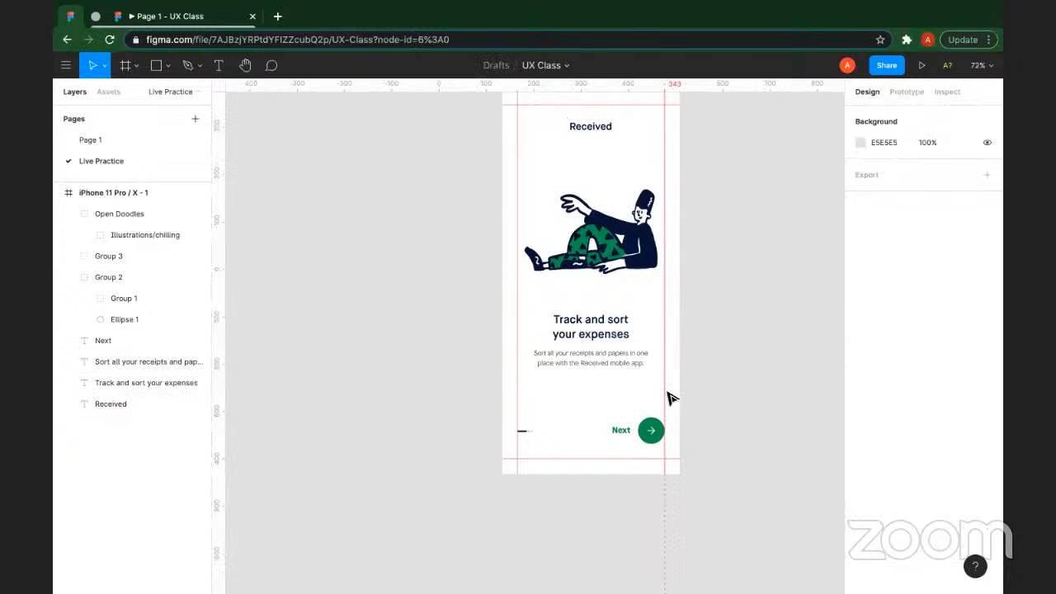
Step: Duplicate the finished phone frame and place the copy beside the original
ctrl+scroll(669, 401, down, 5)
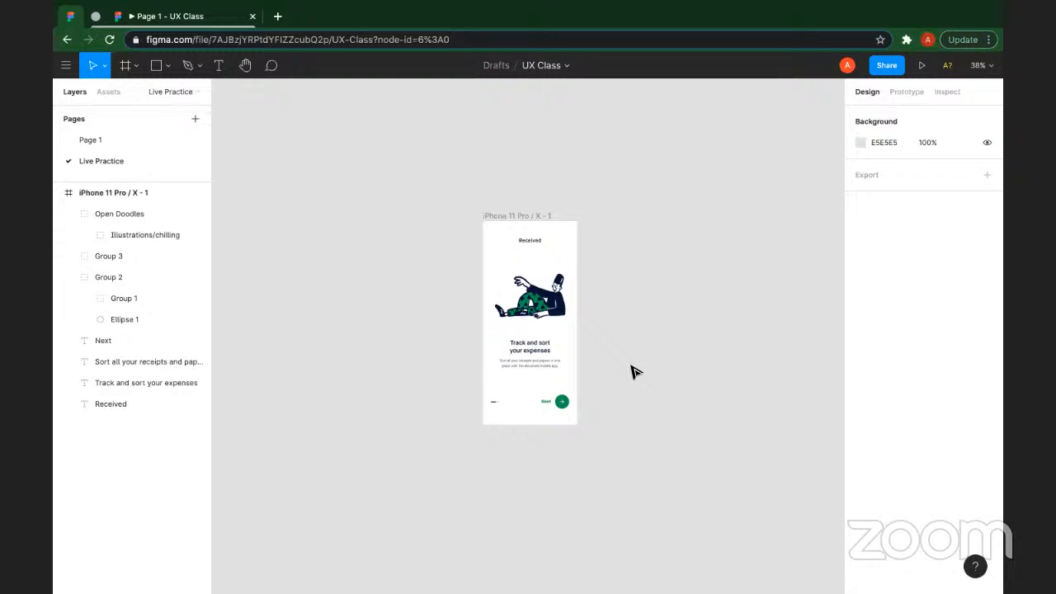
scroll(577, 368, up, 5)
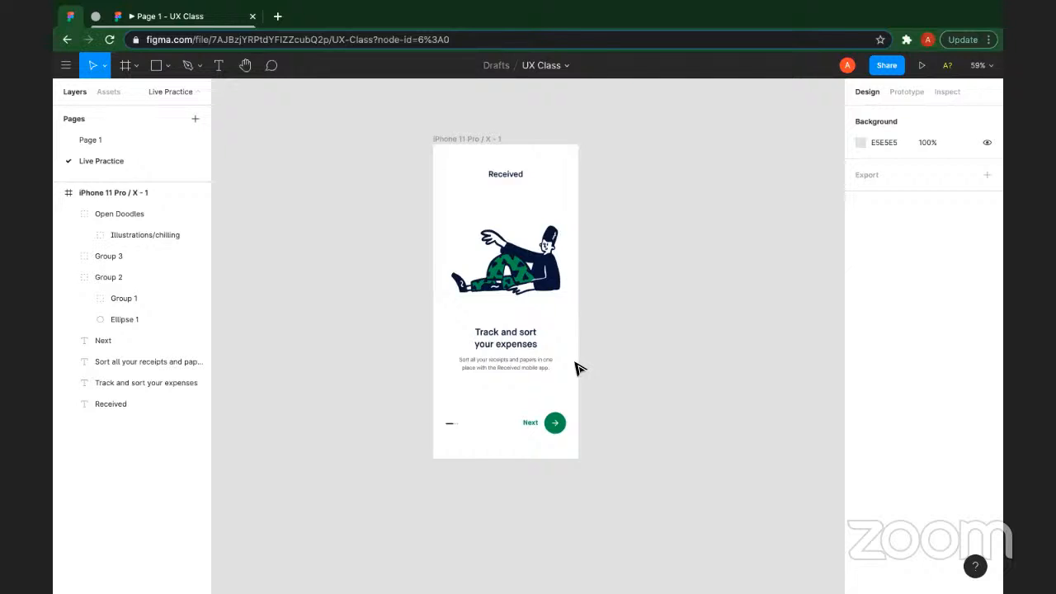
scroll(578, 368, down, 3)
scroll(578, 368, down, 5)
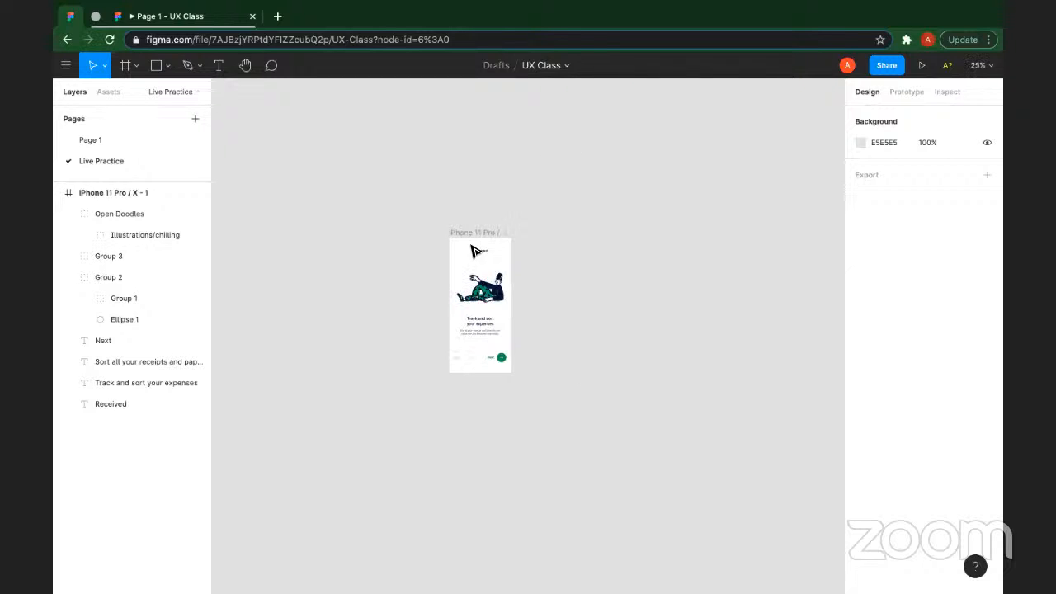
click(460, 236)
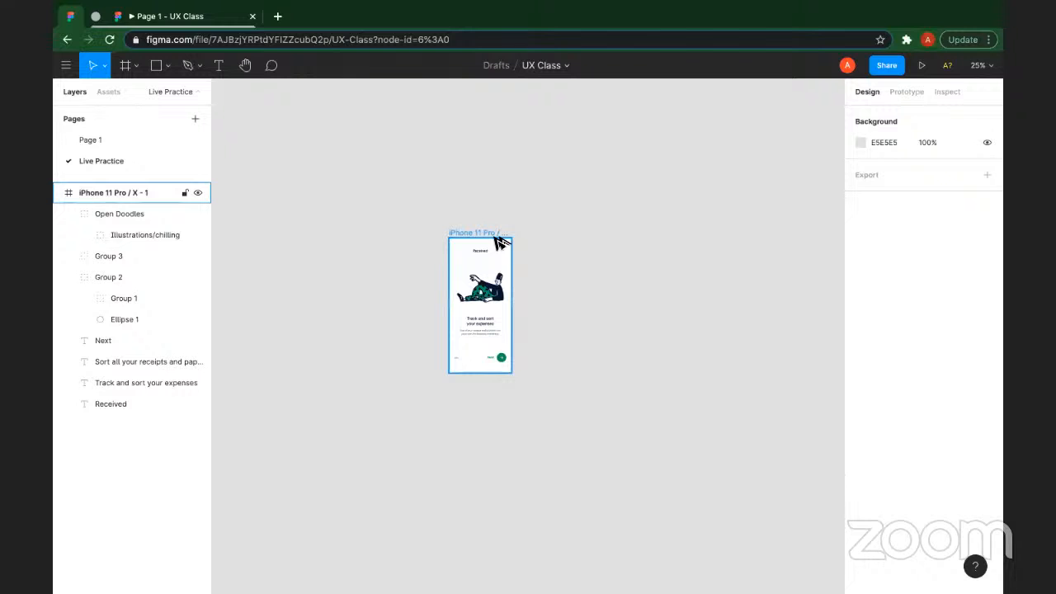
drag(495, 238, 532, 249)
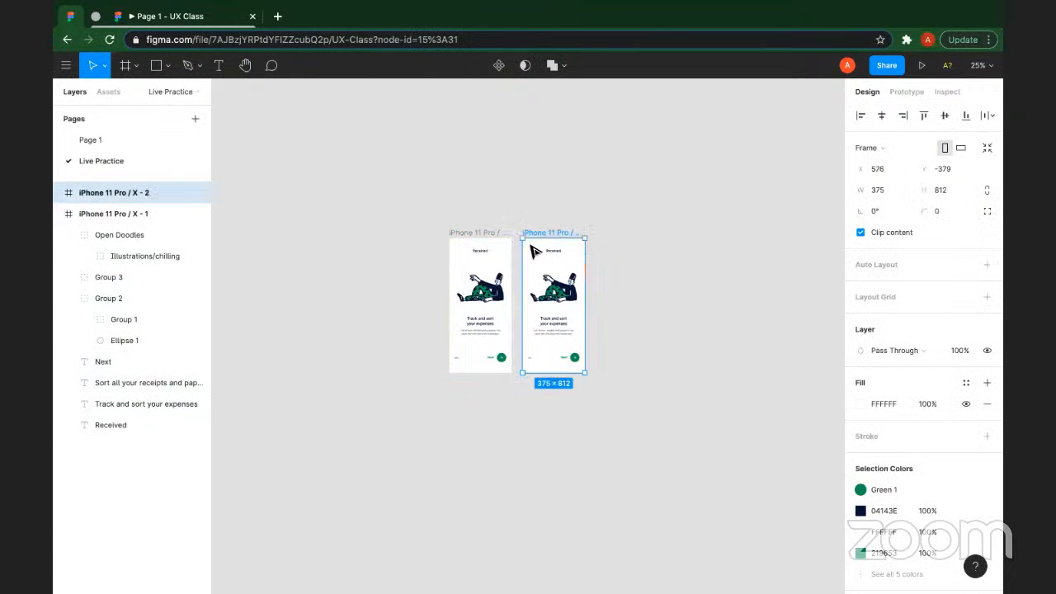
Step: Delete the page indicator, Next label and arrow button from the second phone frame, and show the rulers and guides
scroll(533, 251, up, 2)
scroll(532, 250, up, 2)
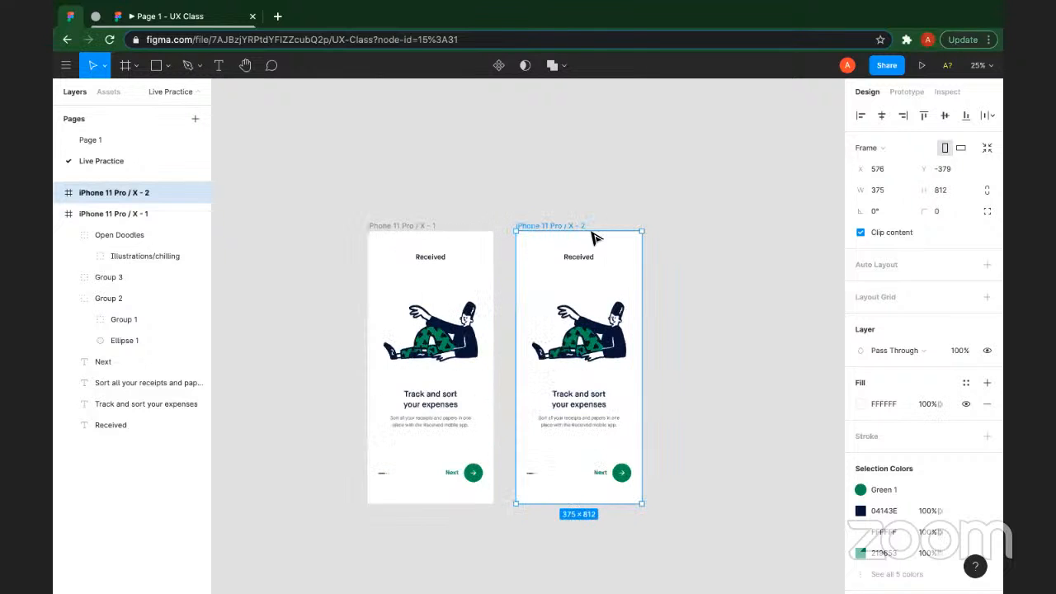
scroll(635, 306, down, 2)
scroll(544, 369, down, 1)
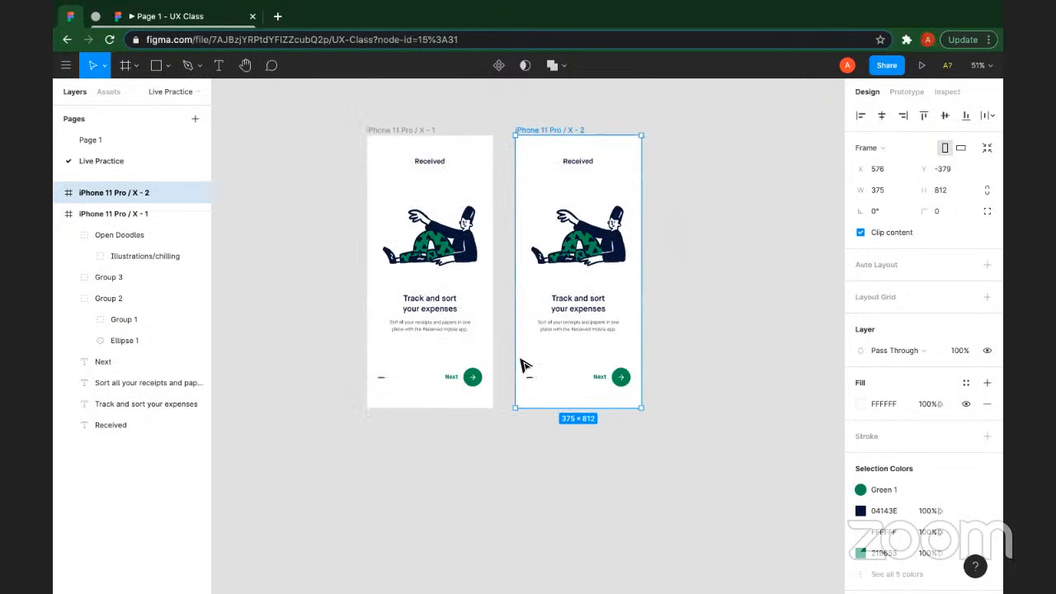
drag(521, 365, 633, 387)
key(Delete)
key(shift+r)
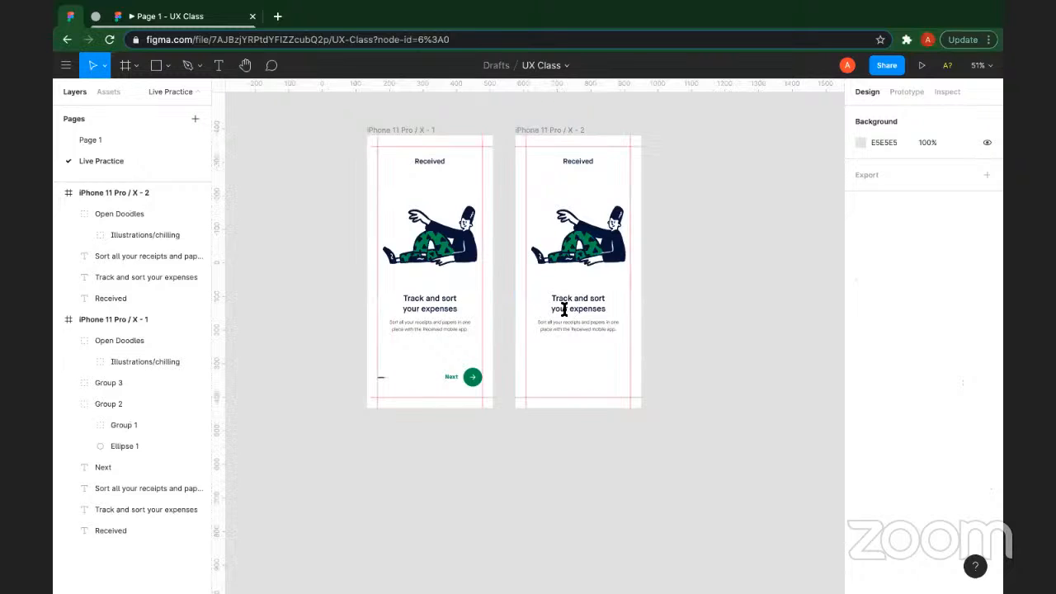
Step: Replace the second frame's heading with "All your receipts in one place"
double_click(567, 315)
text(All y)
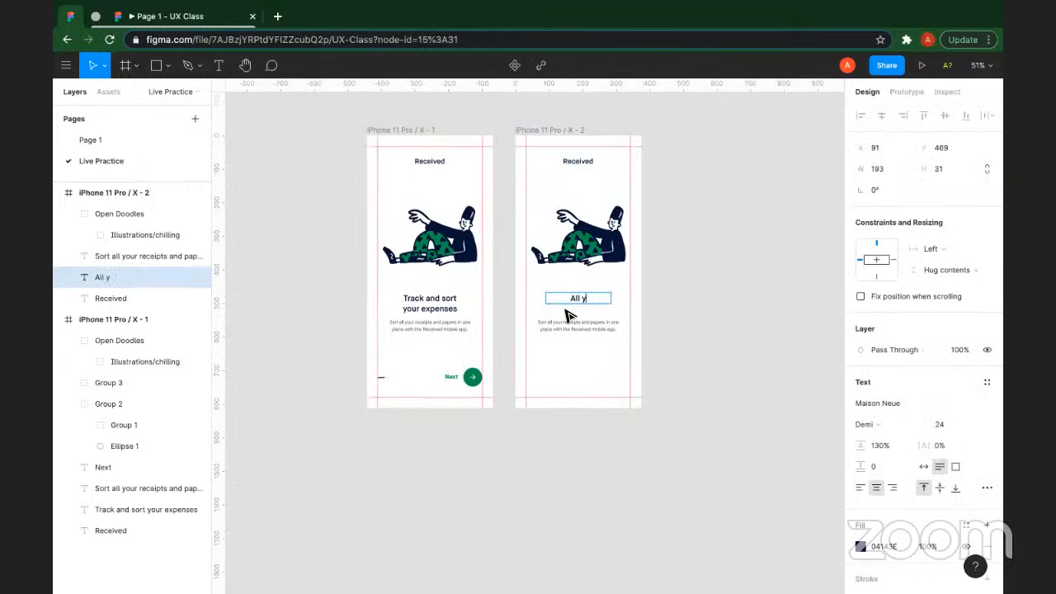
text(our receipts in one p)
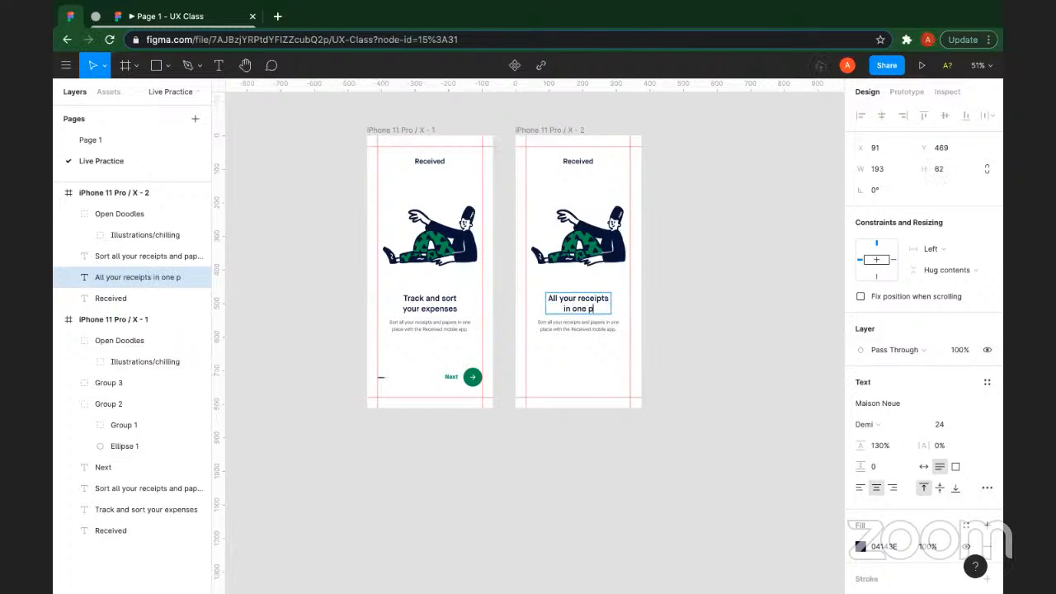
text(lace)
Step: Replace the second frame's description with "Create a free account and get started"
double_click(608, 330)
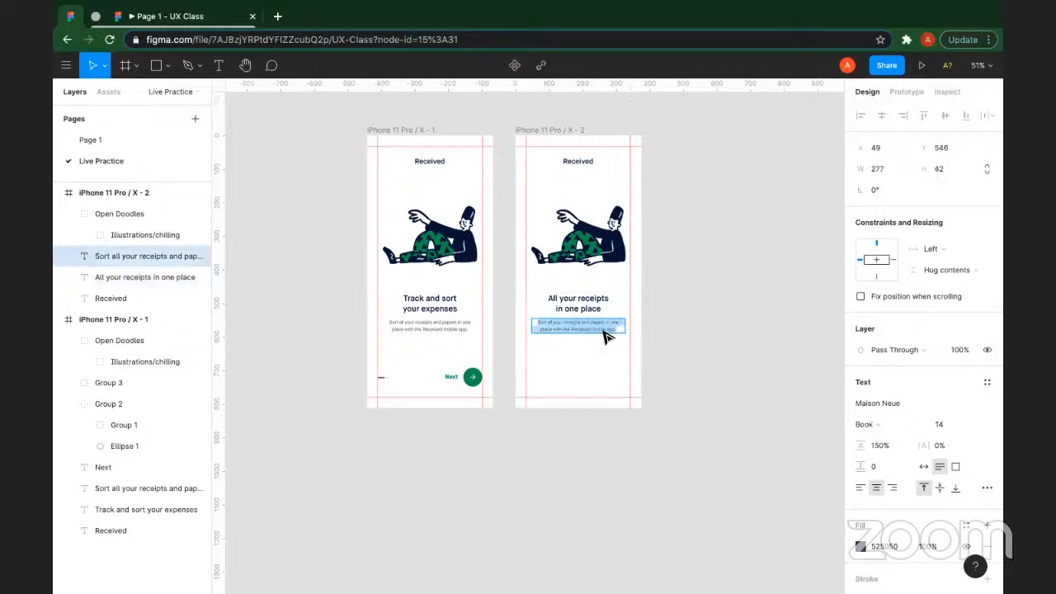
text(Create a)
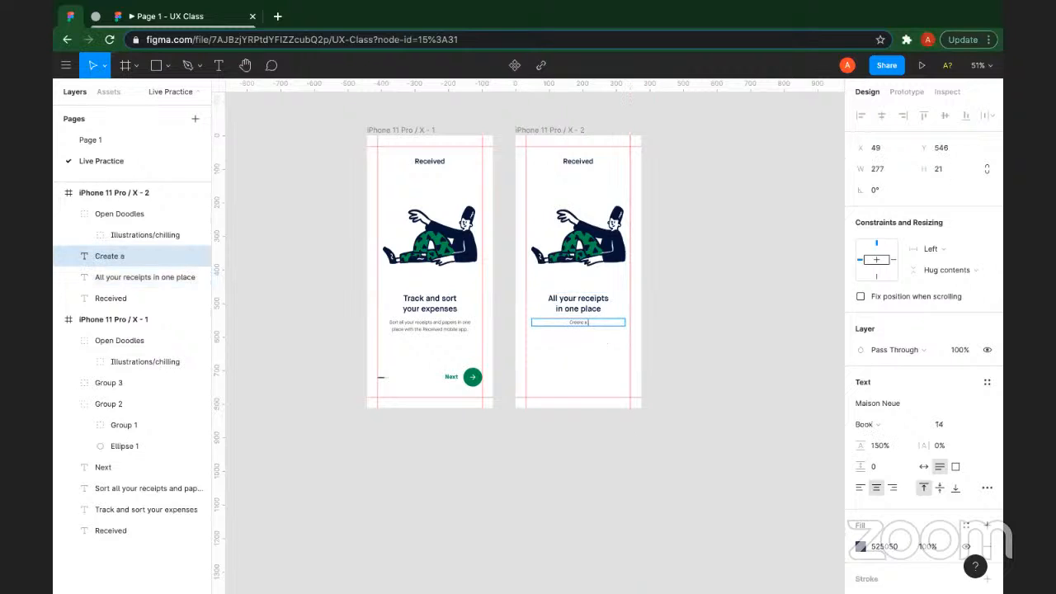
text( free account and get st)
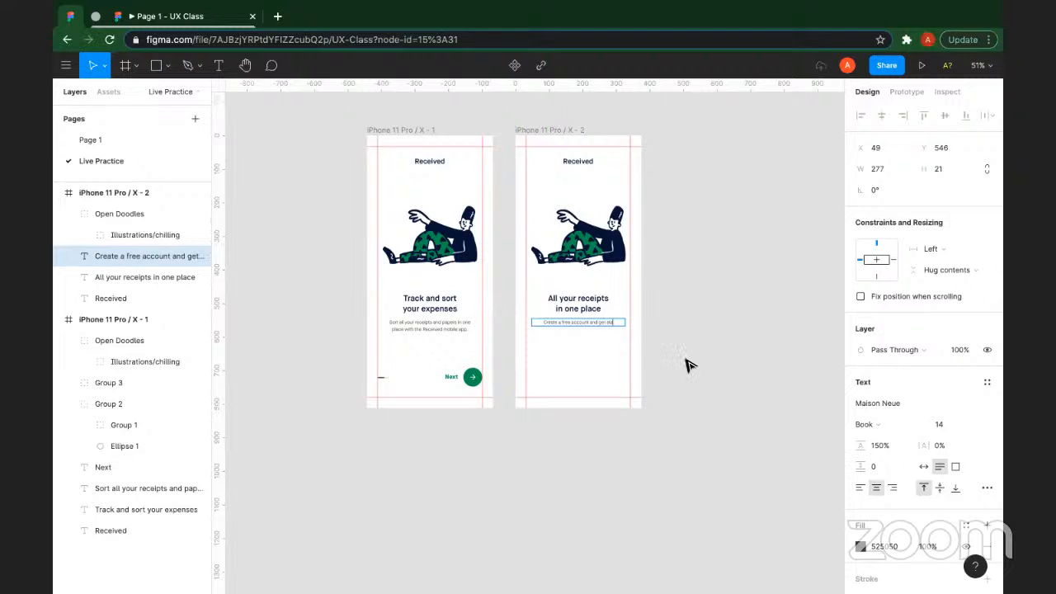
text(arted)
key(Escape)
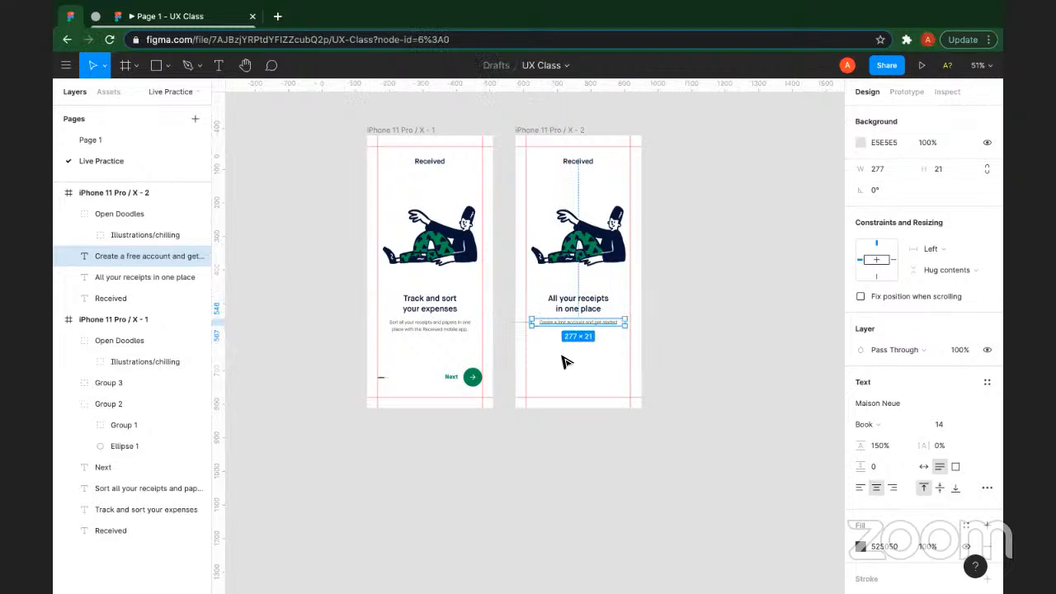
click(564, 359)
Step: Draw a 311 × 46 rectangle between the margin guides below the second frame's description and place a duplicate beneath it
key(r)
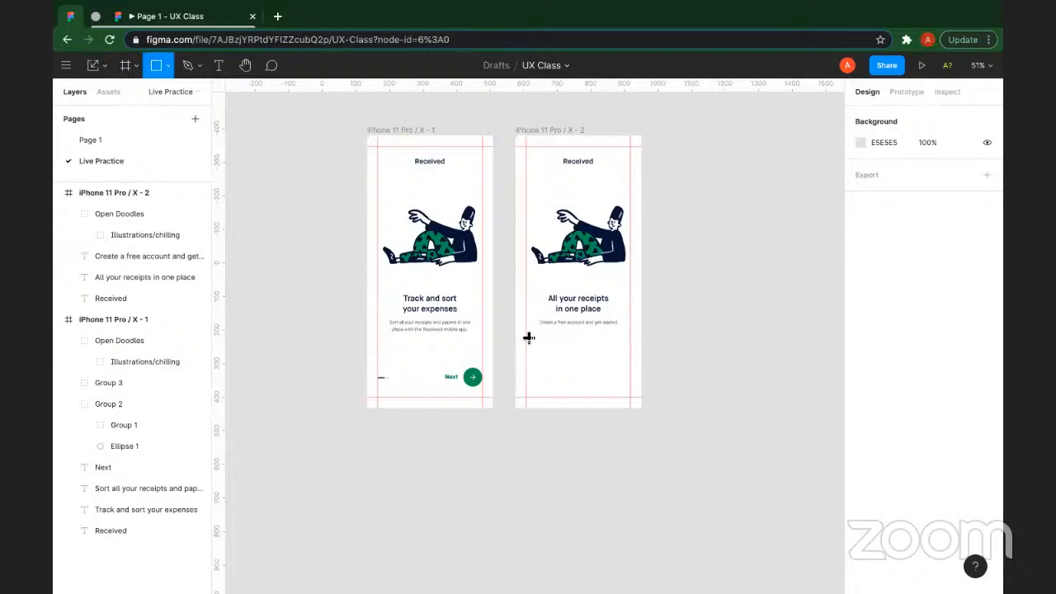
drag(526, 337, 630, 352)
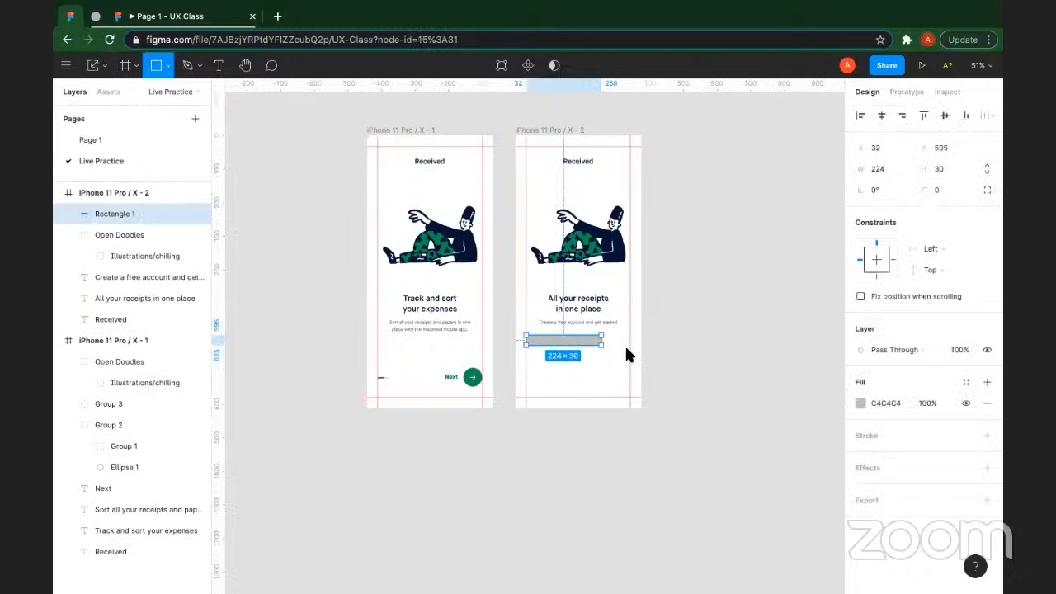
click(943, 168)
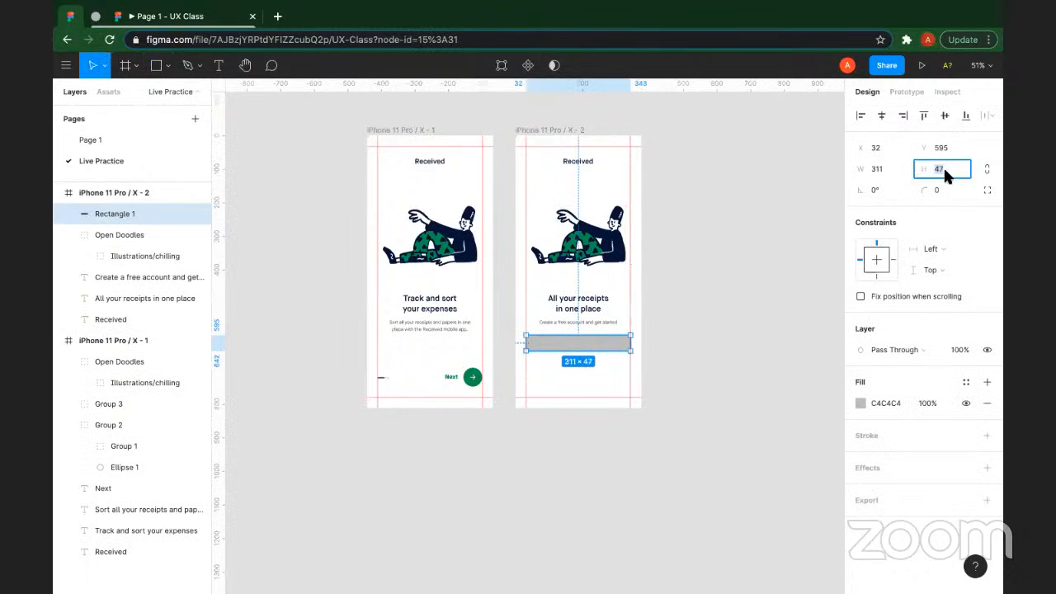
text(46)
key(Return)
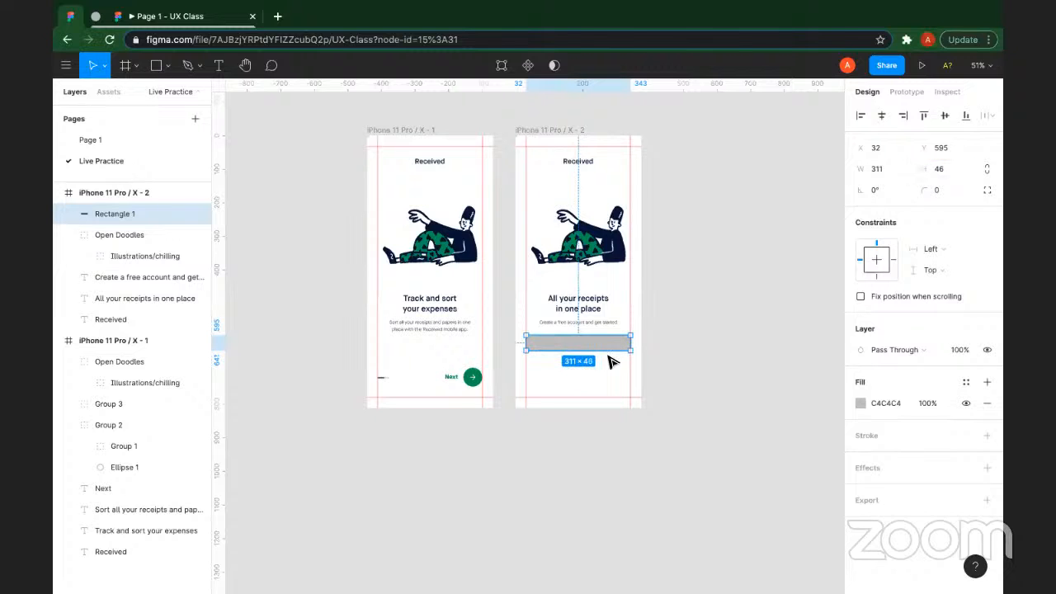
scroll(612, 361, up, 5)
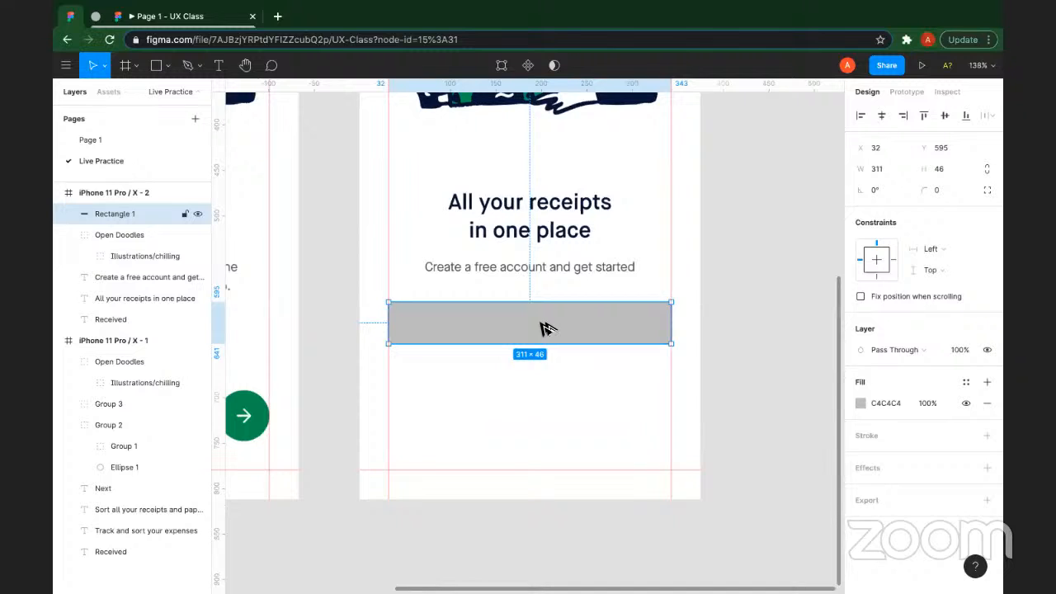
key(ctrl+d)
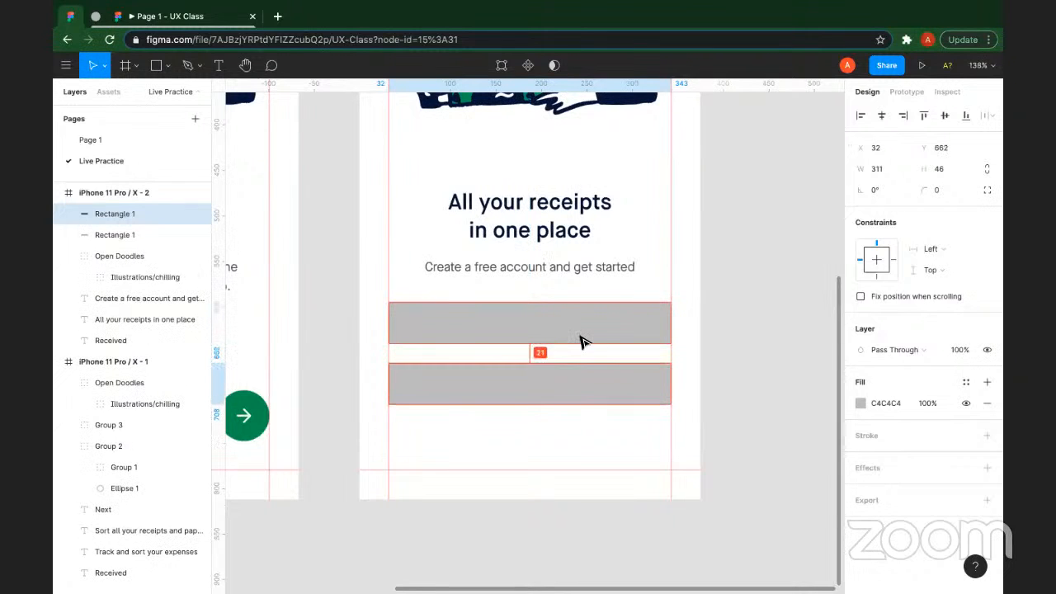
Step: Fill the upper rectangle with the arrow button's green and give the lower one only a stroke in the same green
click(583, 334)
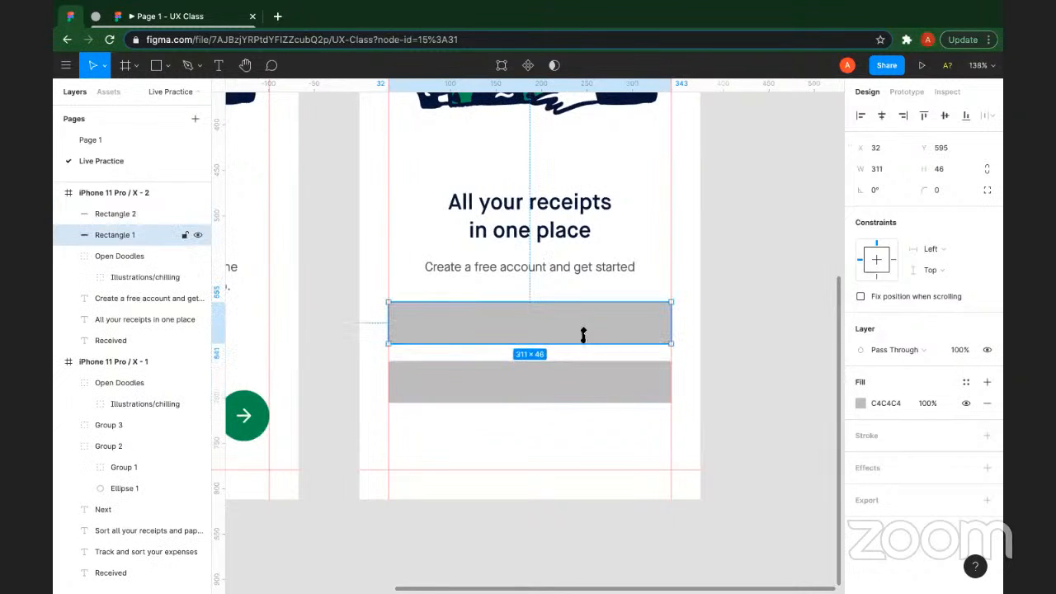
scroll(583, 334, down, 5)
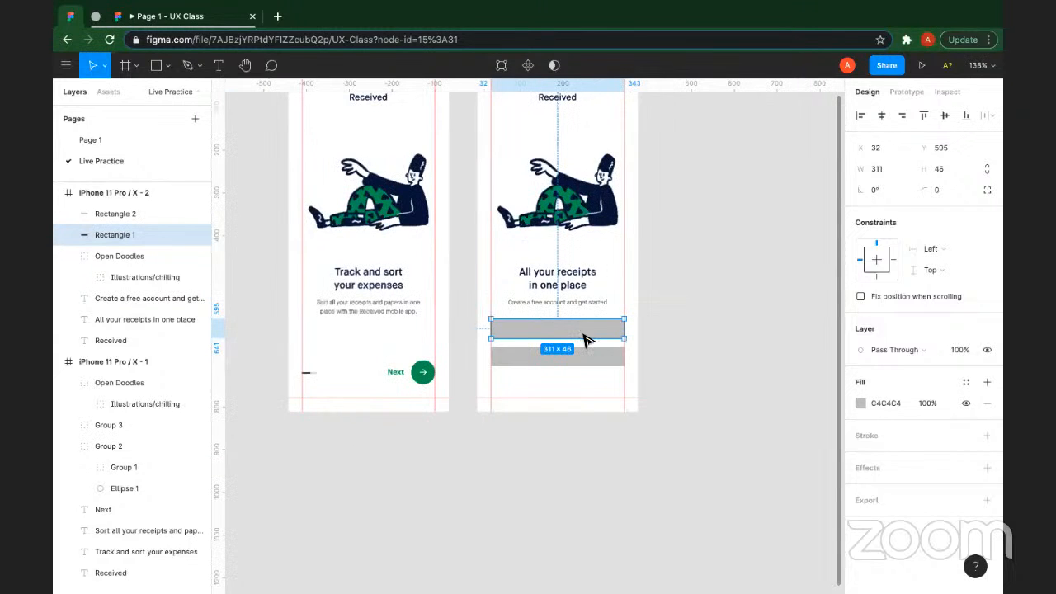
scroll(584, 334, left, 3)
key(i)
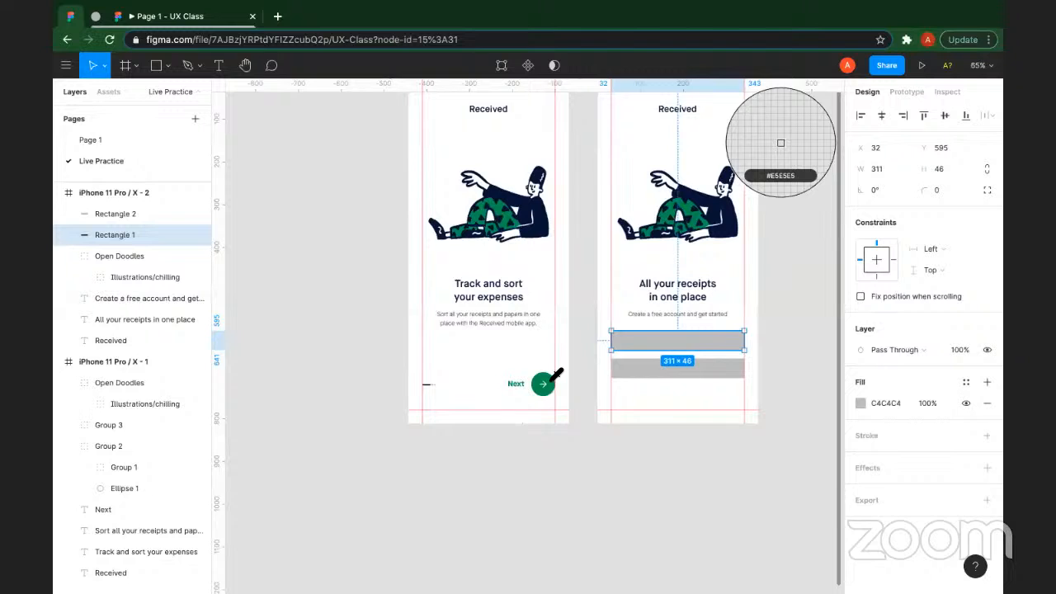
scroll(554, 382, left, 1)
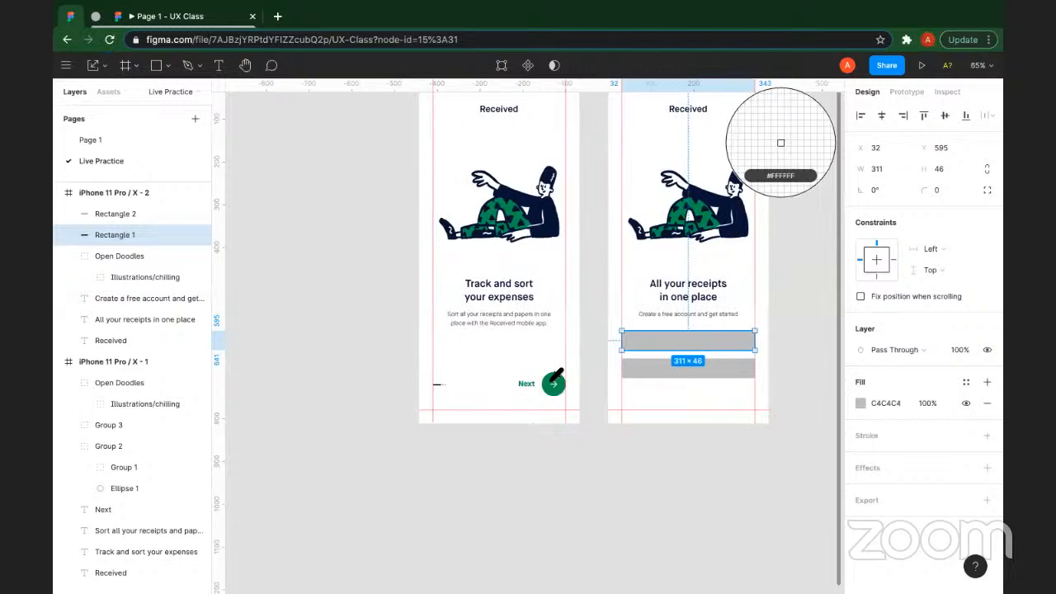
click(678, 360)
key(alt+slash)
key(i)
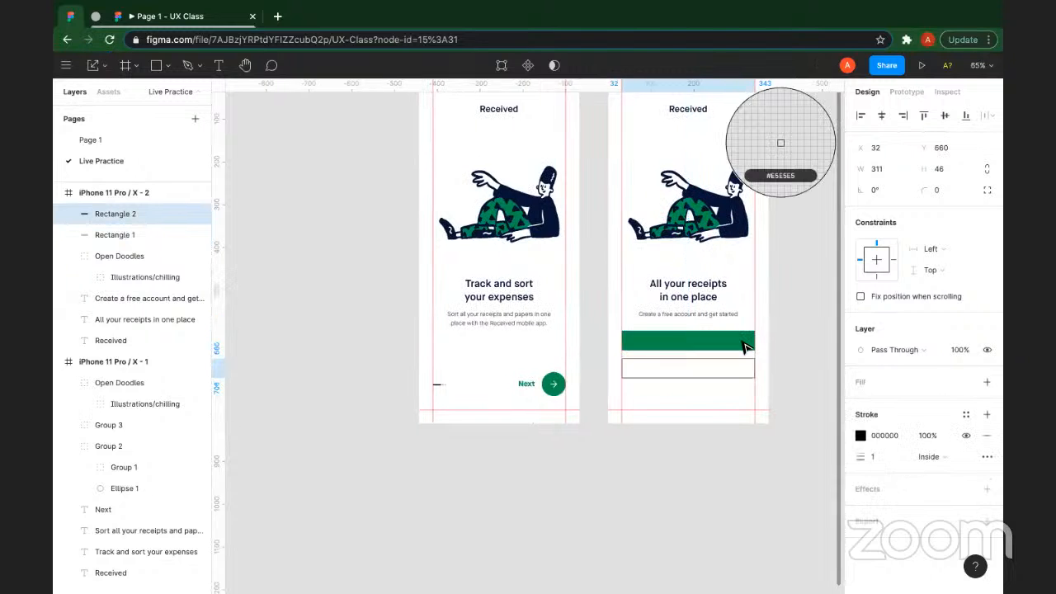
Step: Set the corner radius of both rectangles to 25
click(942, 196)
text(1)
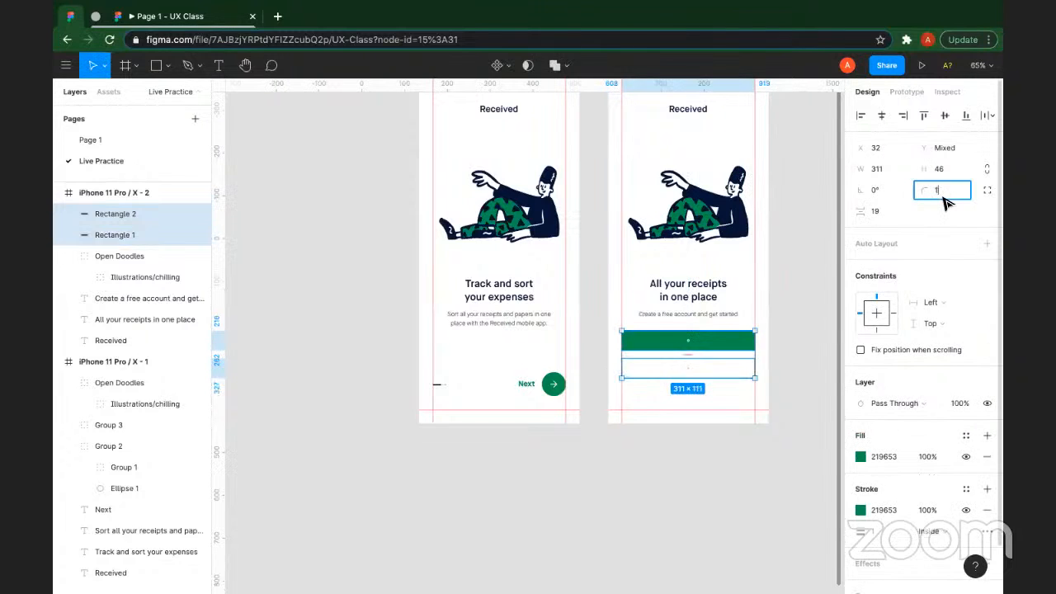
text(5)
key(Return)
text(25)
key(Return)
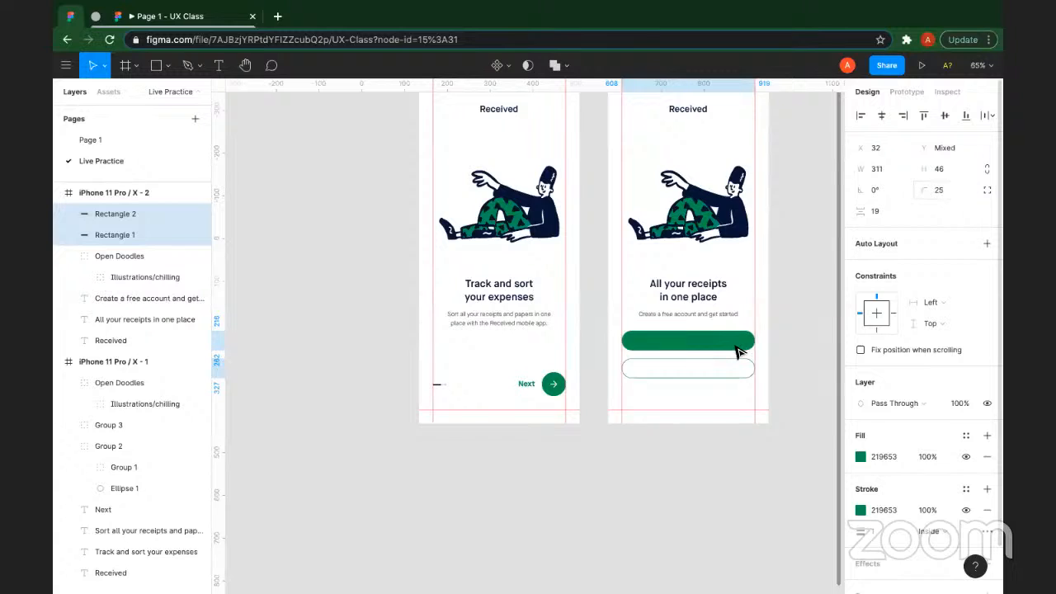
key(Escape)
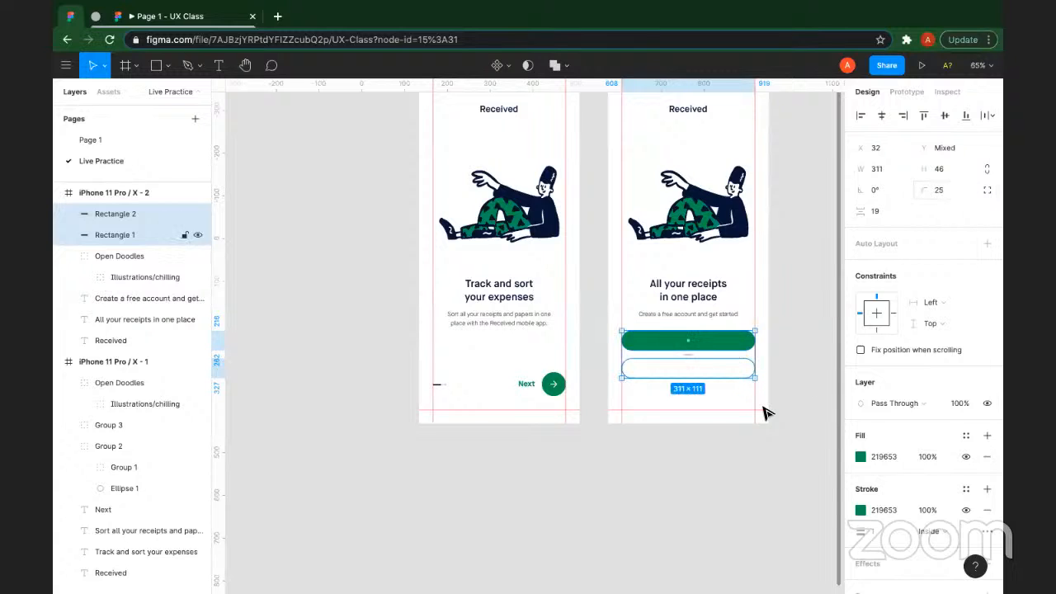
Step: Add the text "Create a free account" in the empty area below the outlined button
click(650, 394)
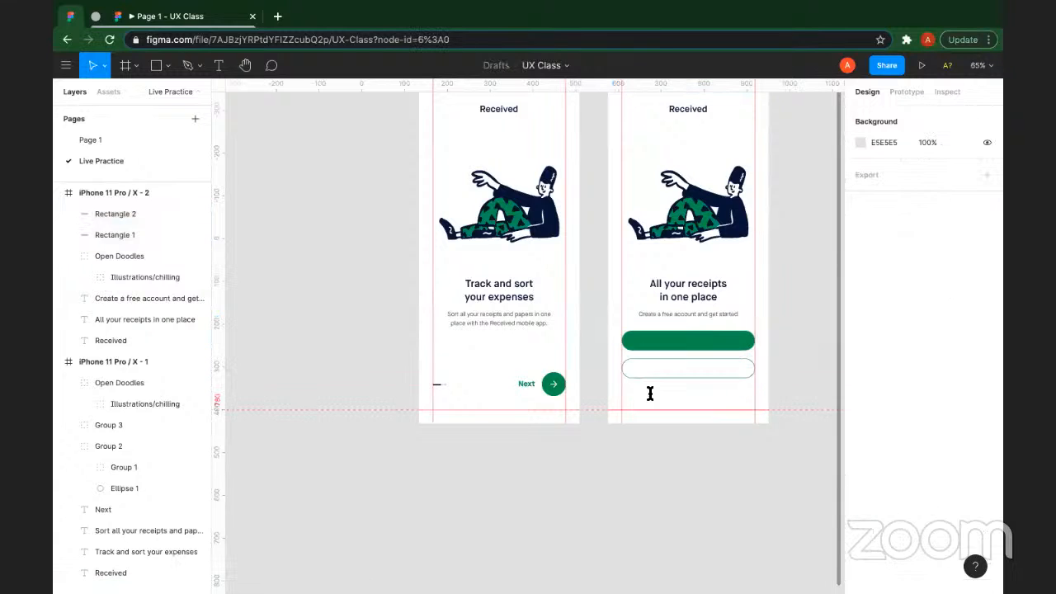
key(t)
click(643, 396)
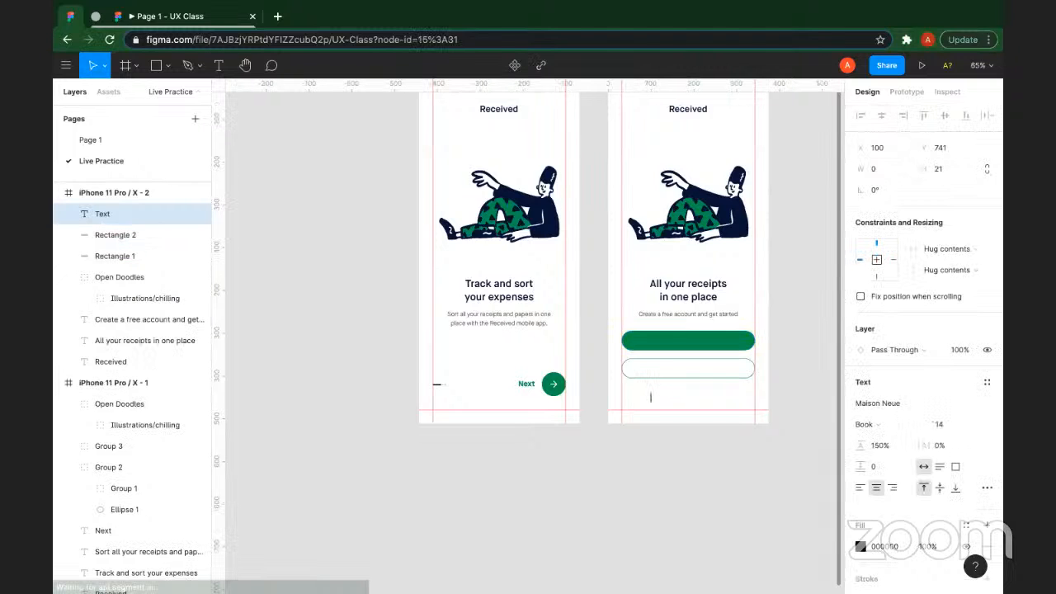
text(Create a)
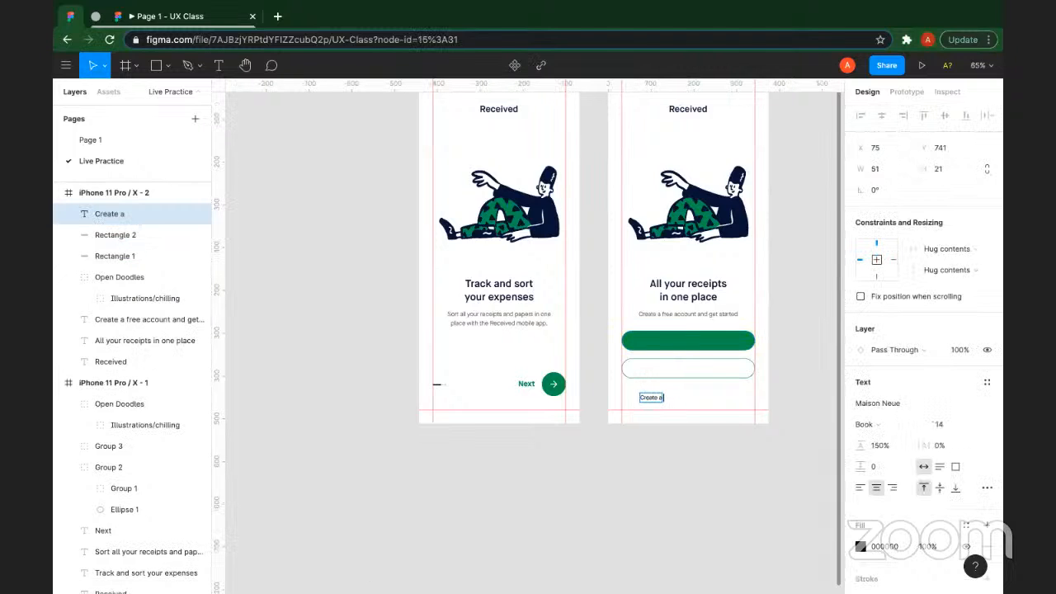
text( free account)
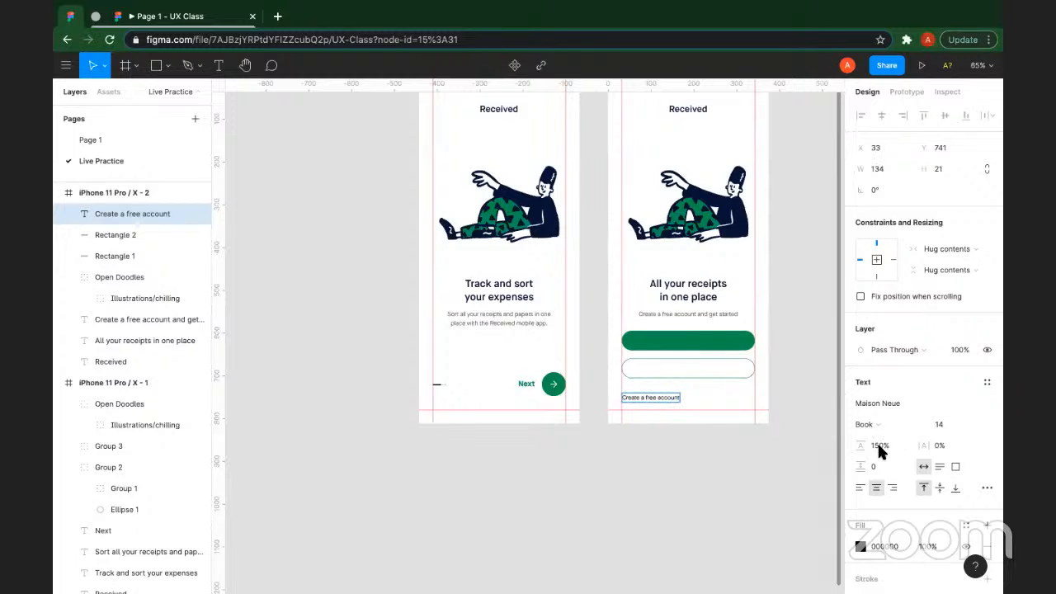
key(Escape)
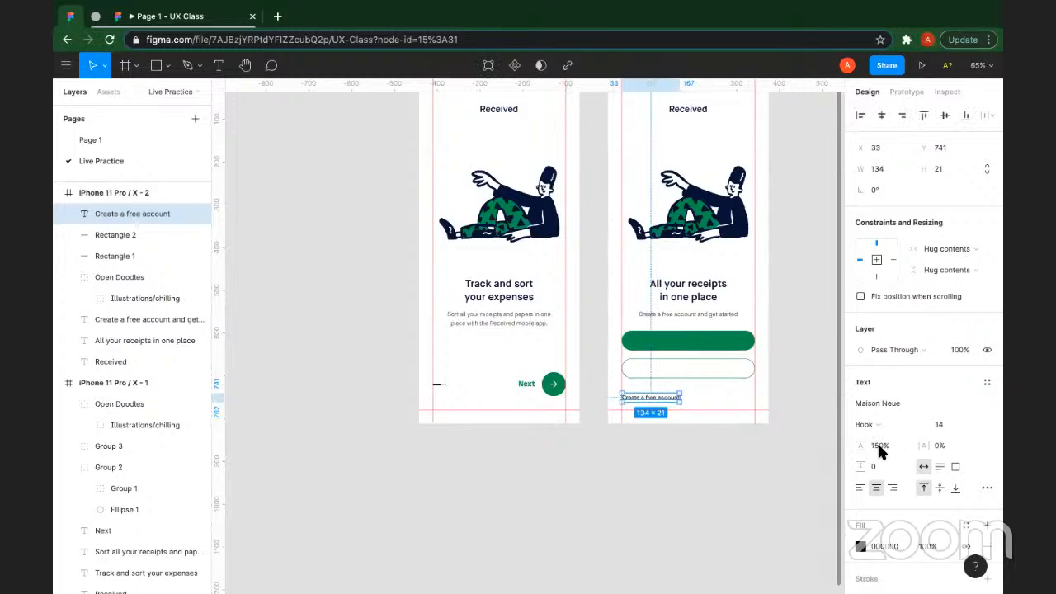
Step: Set the "Create a free account" label to Demi weight and font size 18
click(867, 424)
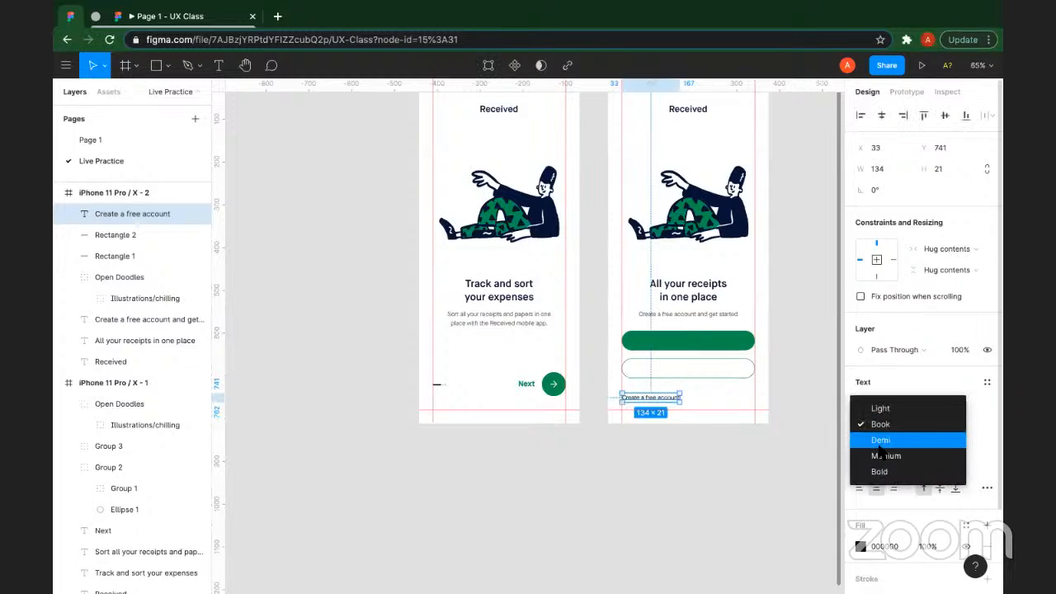
click(961, 437)
click(954, 426)
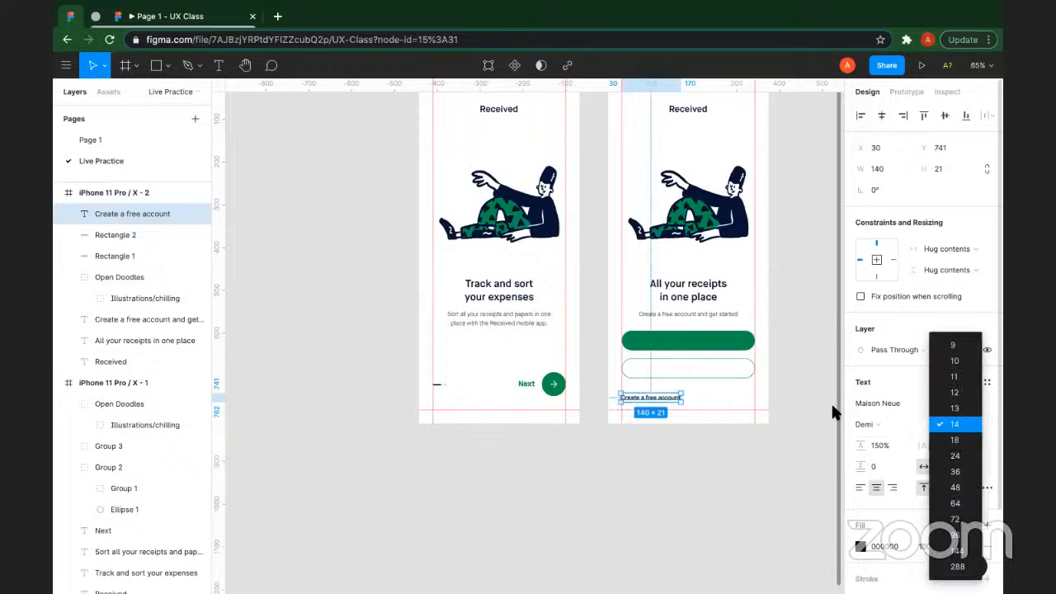
key(Down)
key(Return)
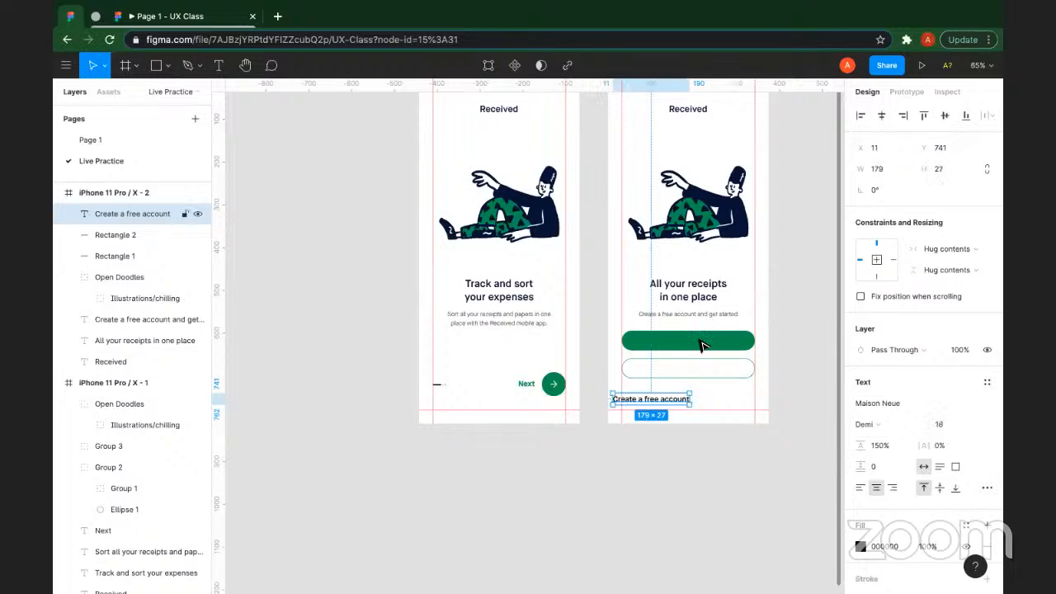
Step: Center the "Create a free account" label inside the green button and color it white
drag(658, 403, 699, 339)
shift+click(733, 392)
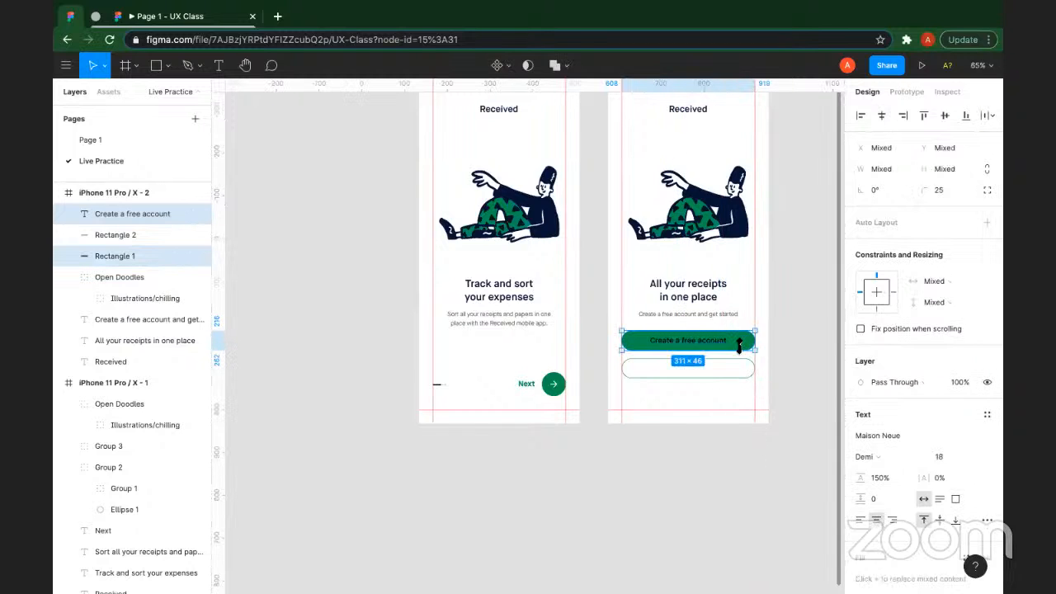
shift+click(743, 299)
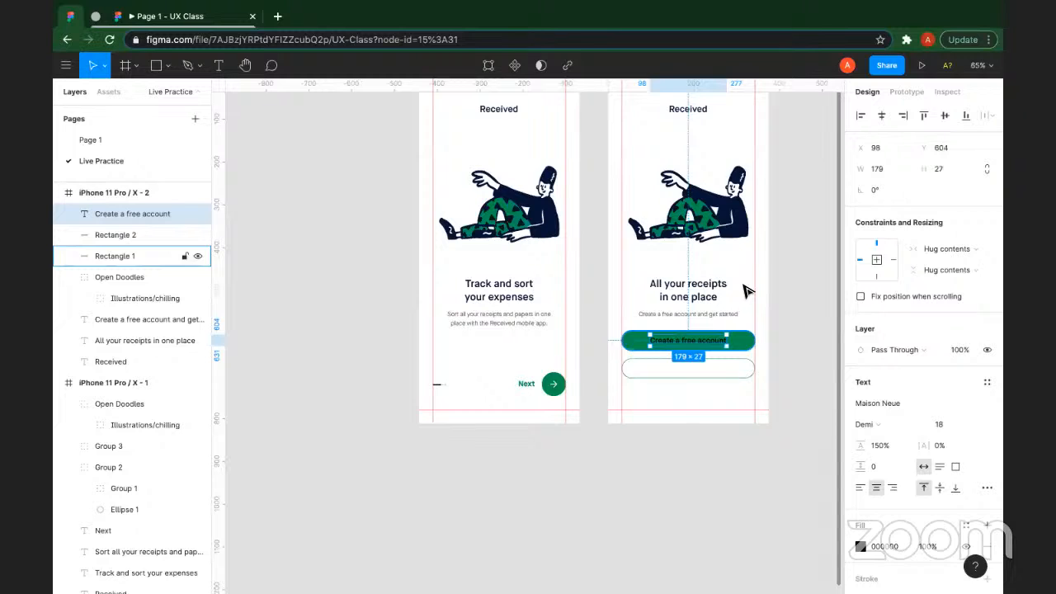
key(i)
click(742, 258)
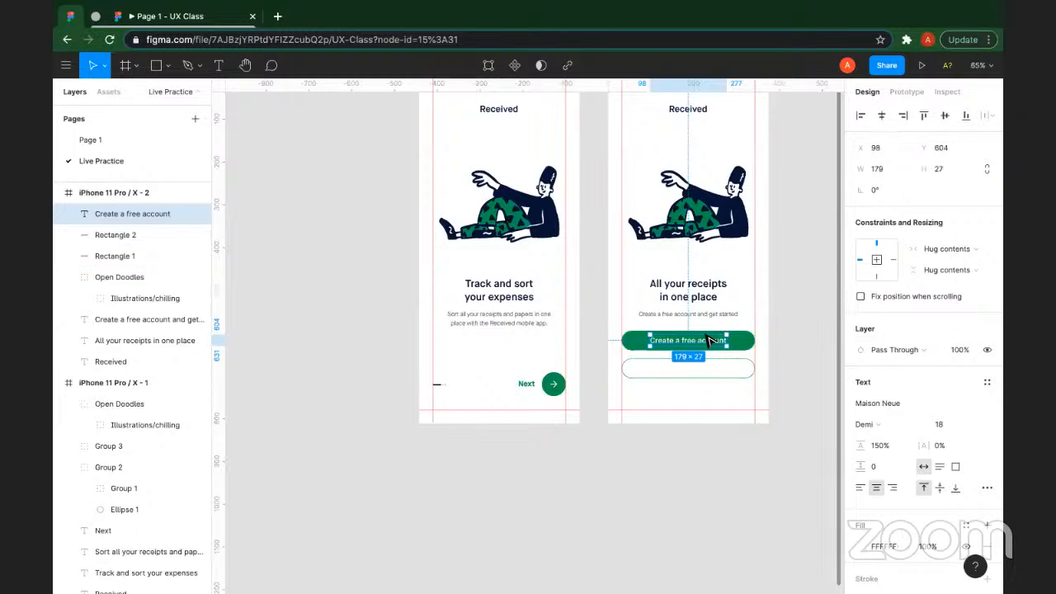
Step: Copy the white label into the outlined button, color the copy with the button's green and center it there
drag(698, 341, 700, 367)
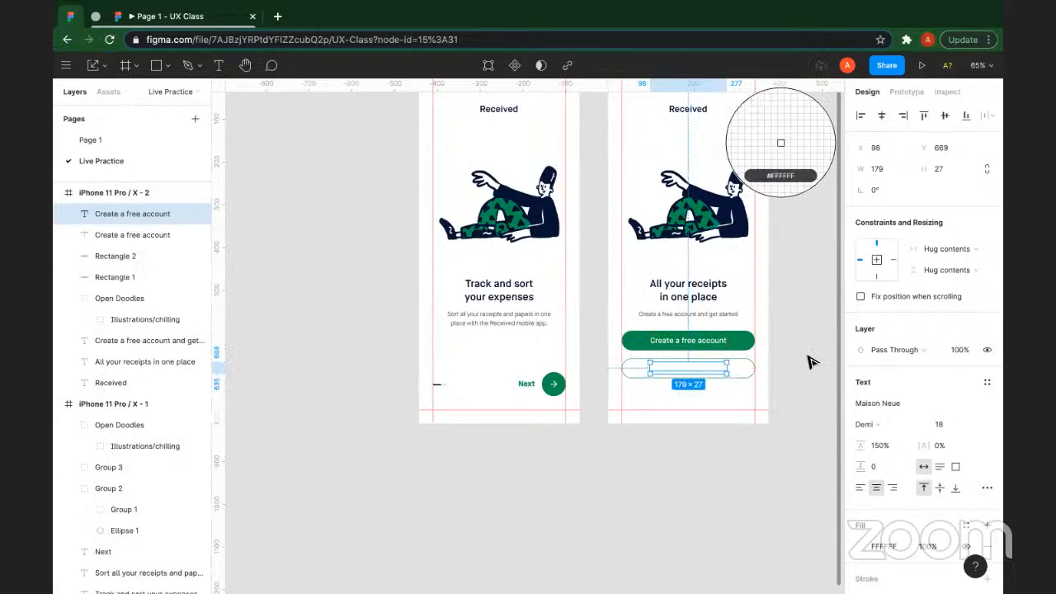
key(i)
click(707, 341)
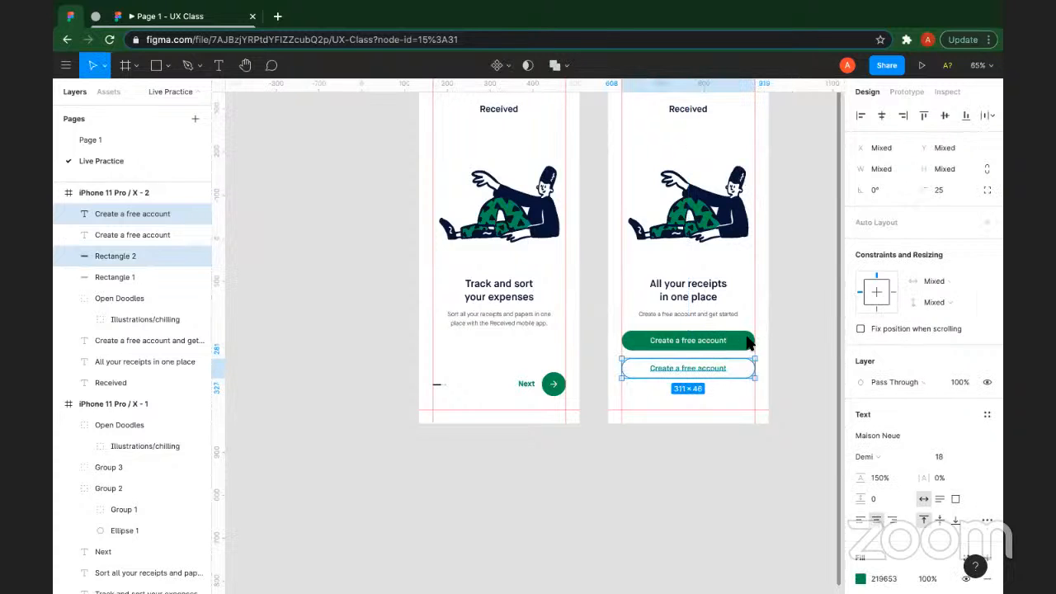
key(Escape)
Step: Reduce the font size of both button labels to 16
click(132, 213)
shift+click(132, 235)
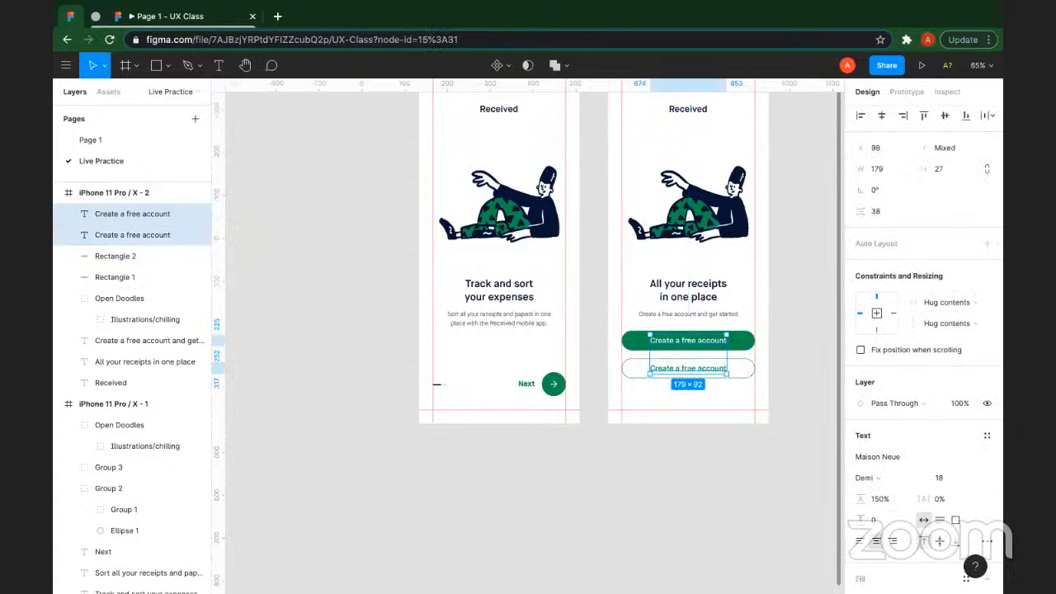
text(16)
key(Return)
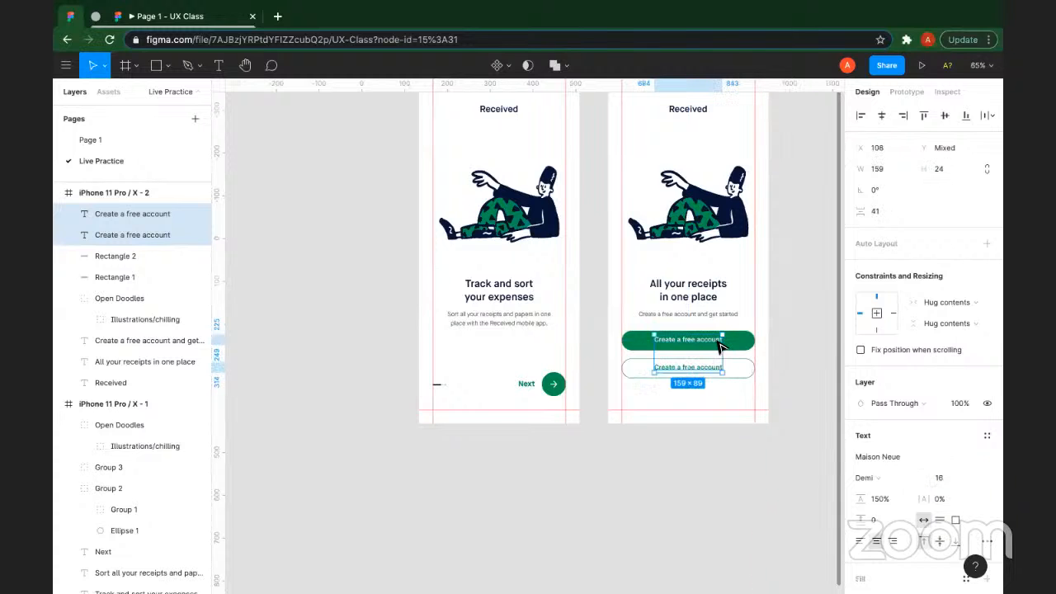
click(626, 323)
Step: Vertically center the label within the green button and group the two together
scroll(625, 322, up, 3)
scroll(627, 324, up, 3)
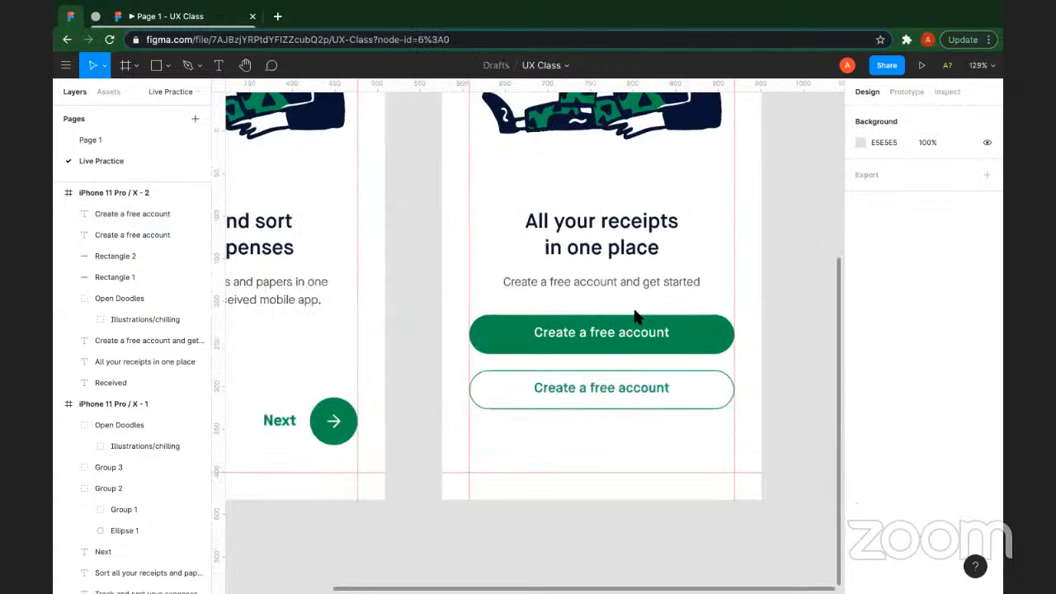
click(634, 319)
shift+click(634, 332)
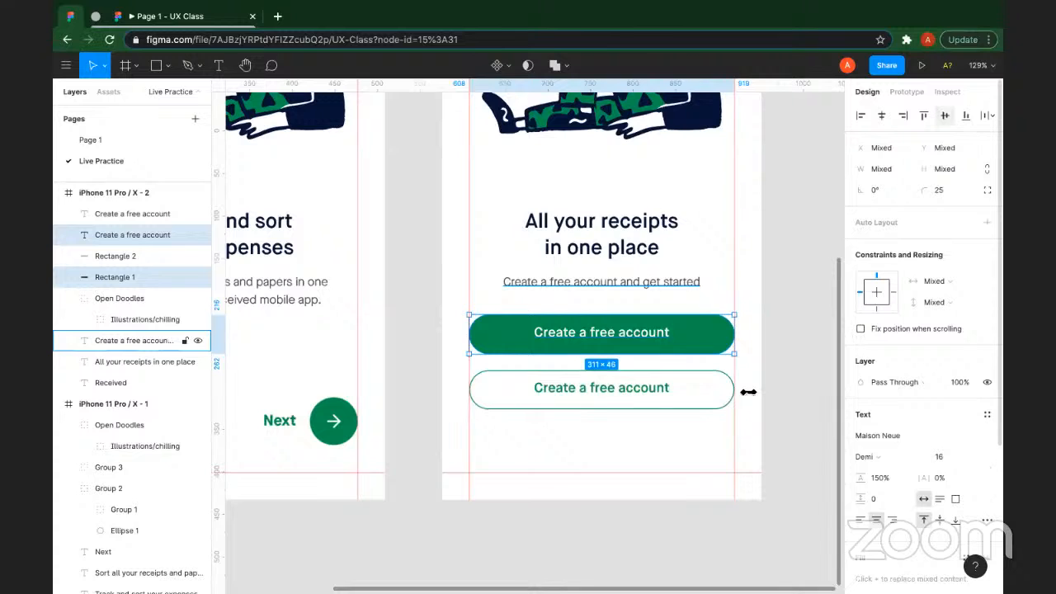
key(ctrl+g)
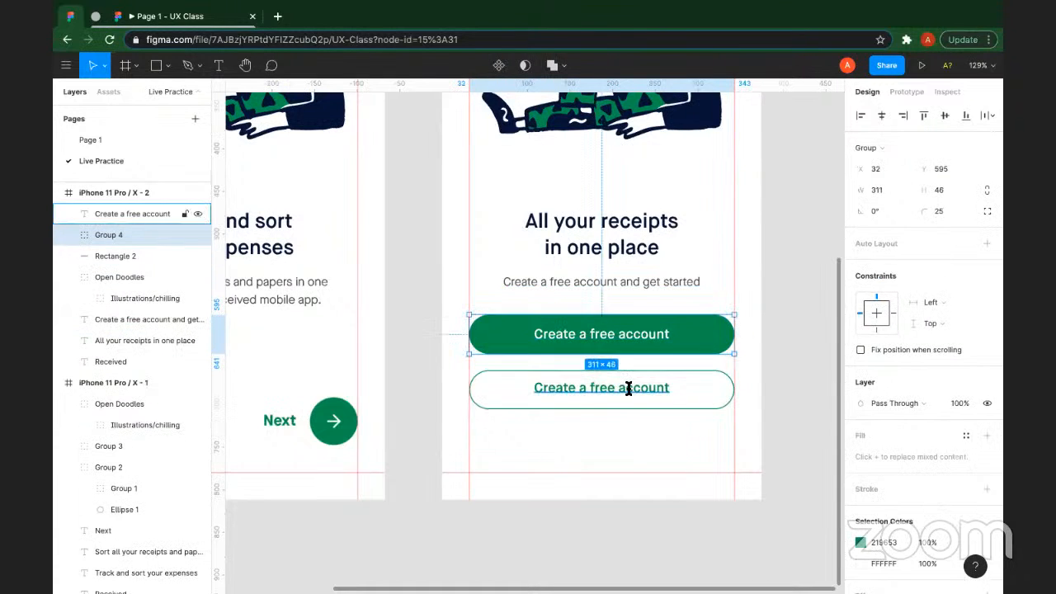
Step: Change the outlined button's label to "Log in to your account"
click(629, 387)
double_click(628, 388)
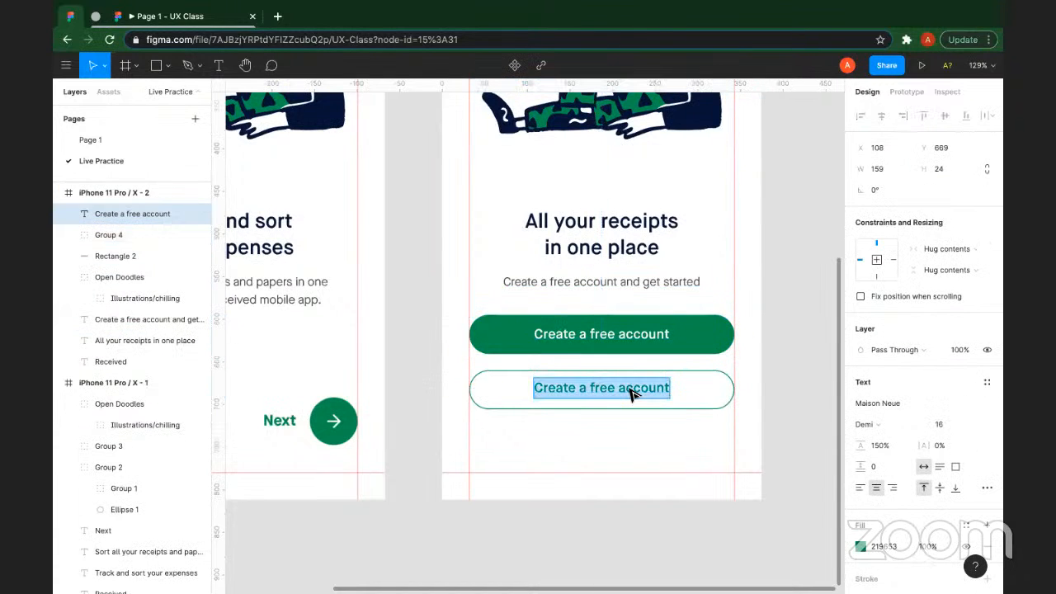
text(Log in to your)
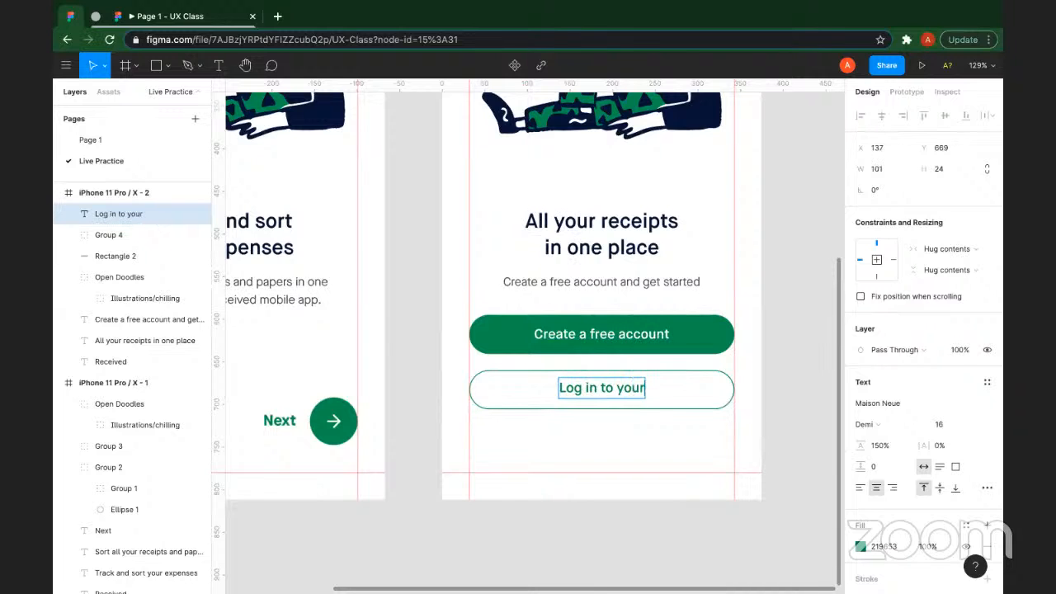
text( acc)
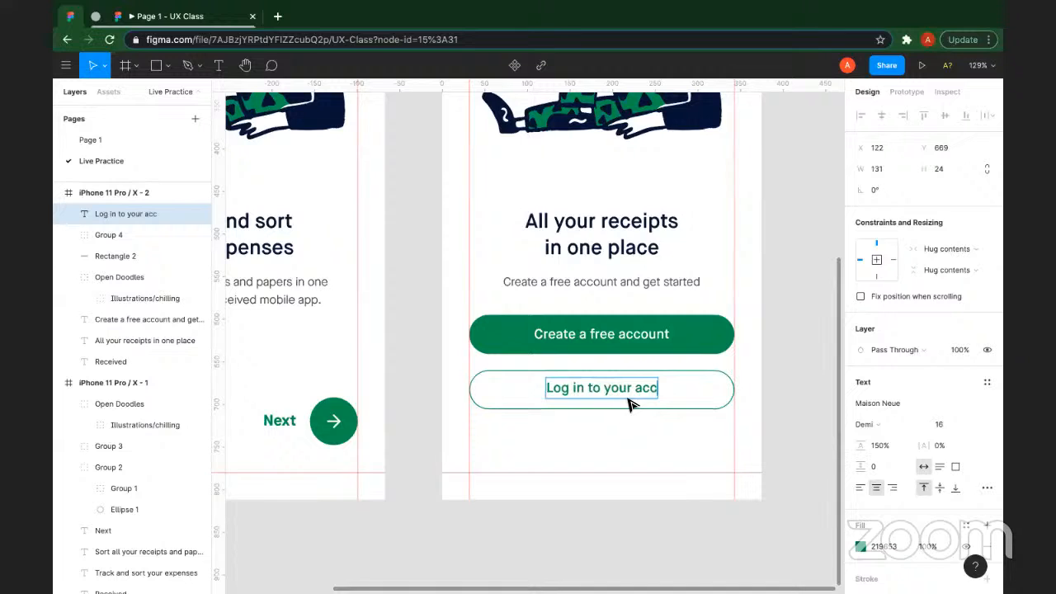
text(ount)
key(Escape)
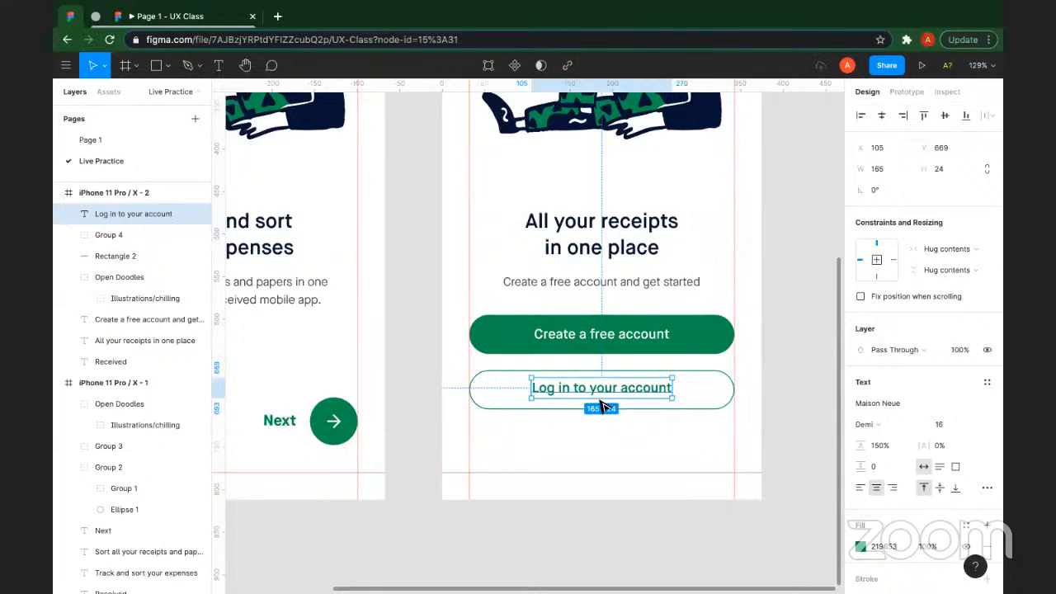
Step: Vertically center the "Log in to your account" label within the outlined button and group the two together
drag(695, 452, 586, 388)
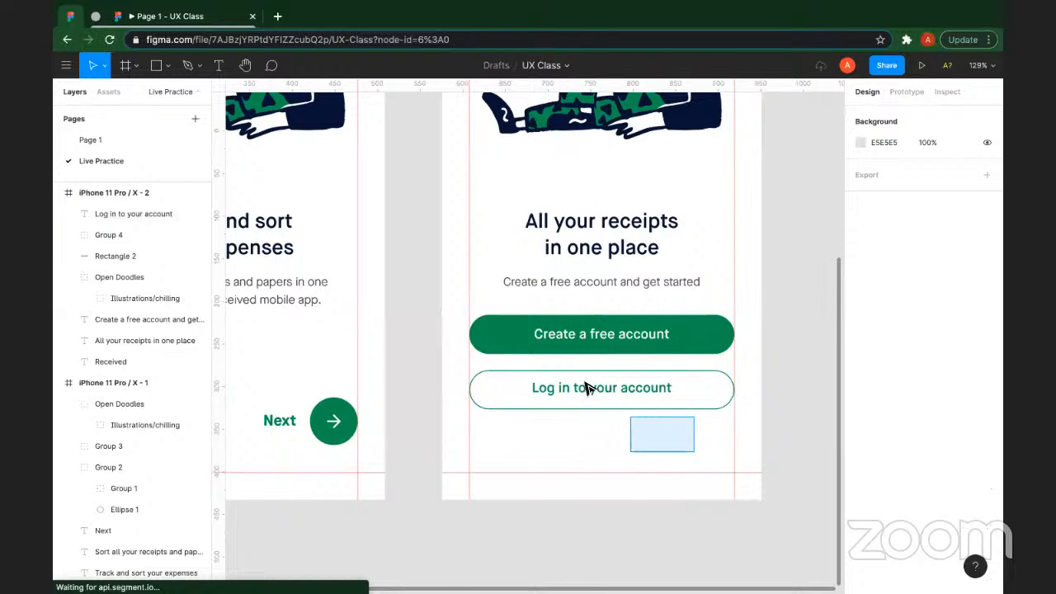
drag(585, 382, 442, 358)
click(944, 116)
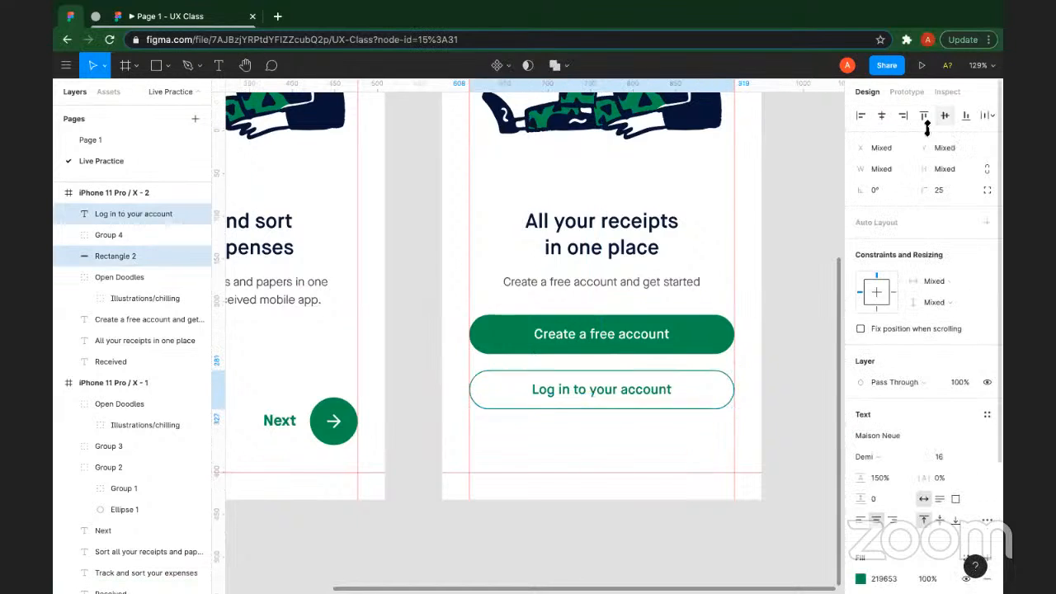
key(super+g)
scroll(384, 174, down, 5)
scroll(796, 420, up, 1)
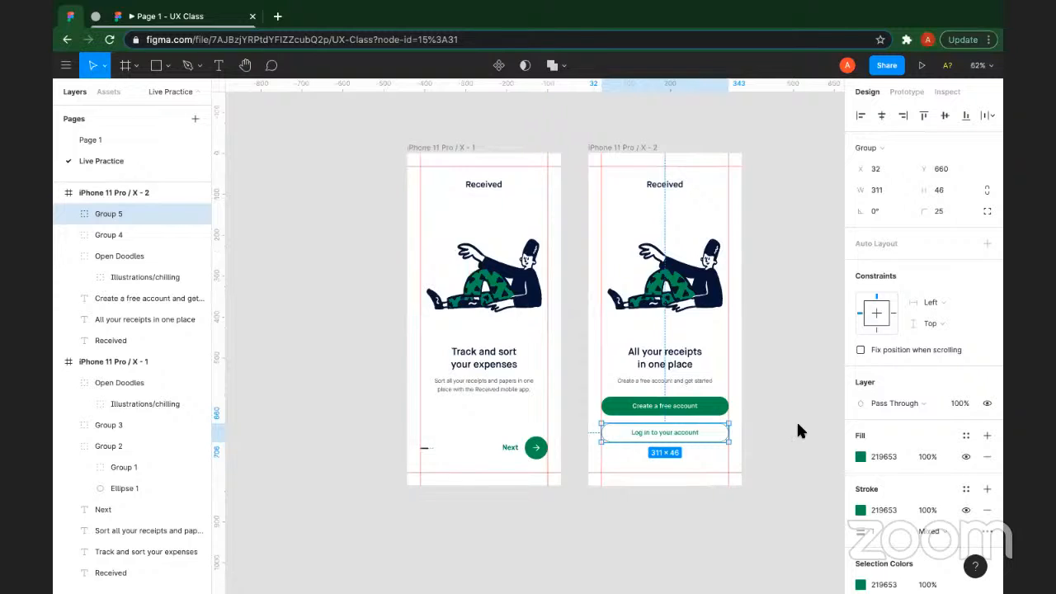
click(797, 425)
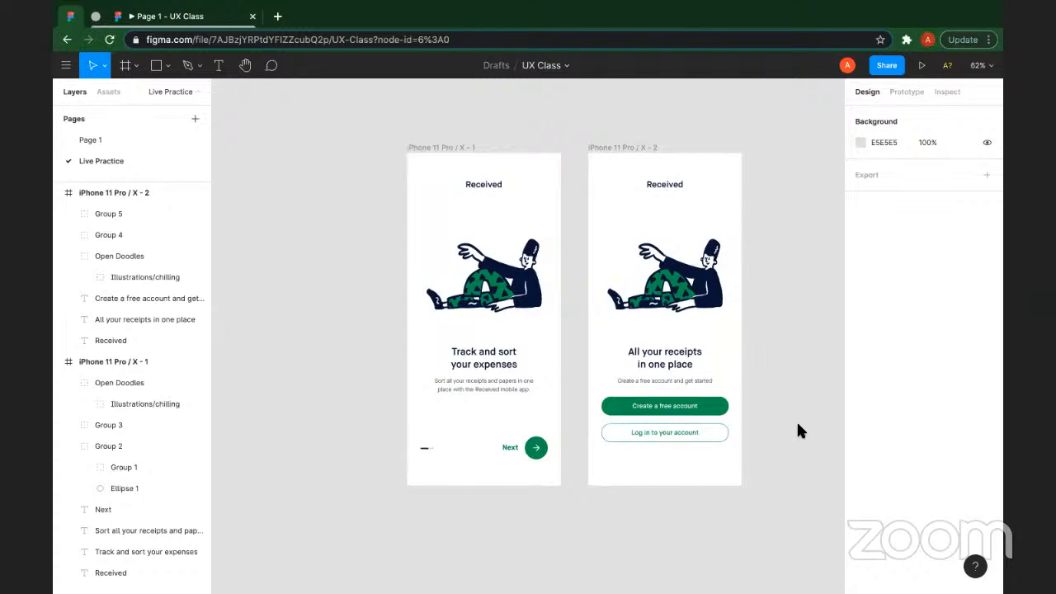
Step: Duplicate the "All your receipts in one place" screen and place the copy beside it as a third screen
scroll(798, 425, right, 2)
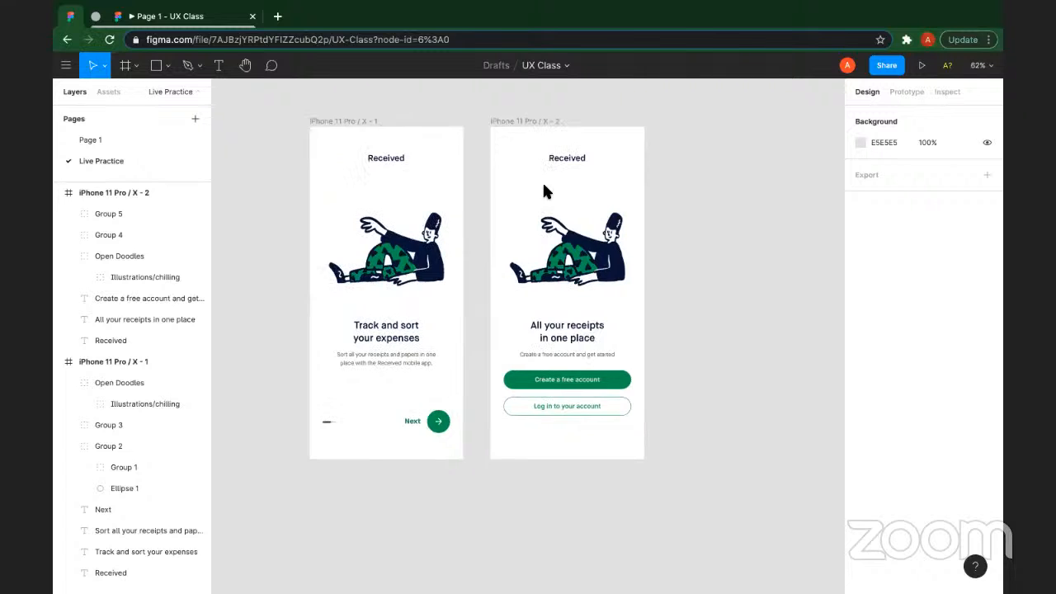
scroll(441, 139, right, 1)
click(442, 137)
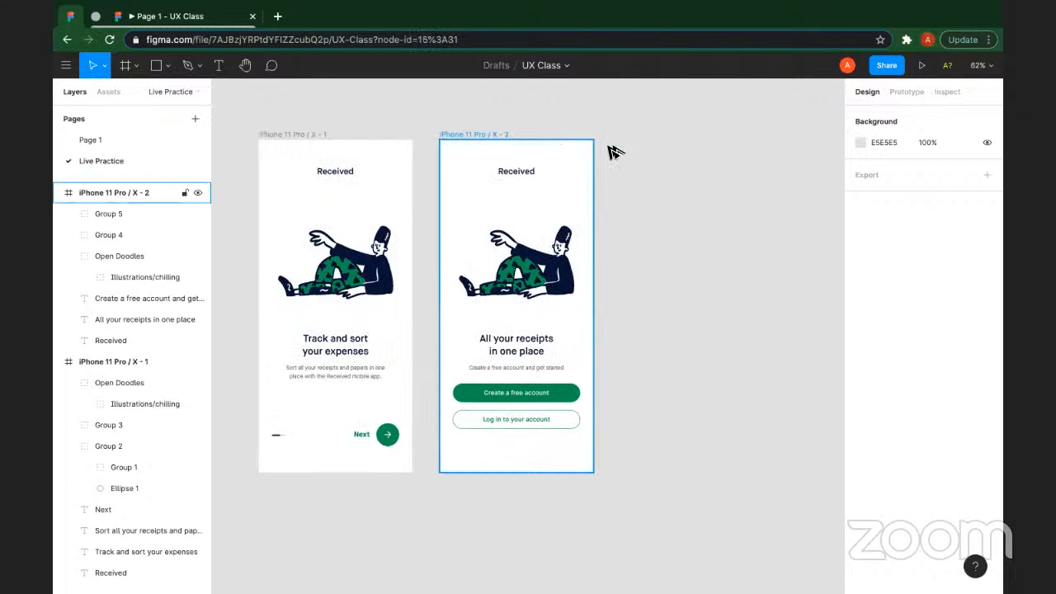
key(ctrl+d)
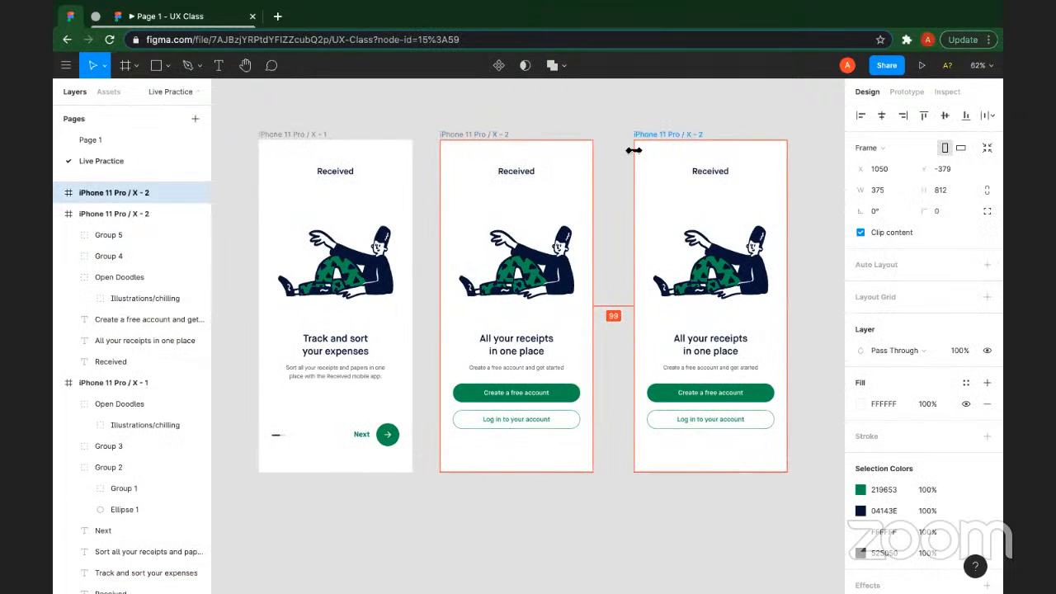
drag(623, 293, 643, 322)
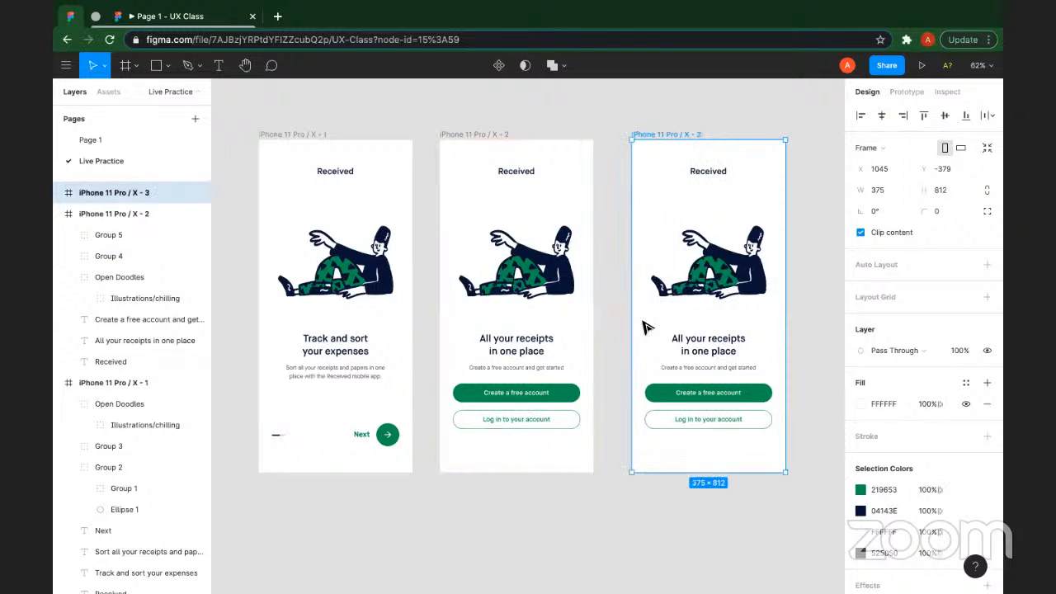
scroll(642, 321, right, 1)
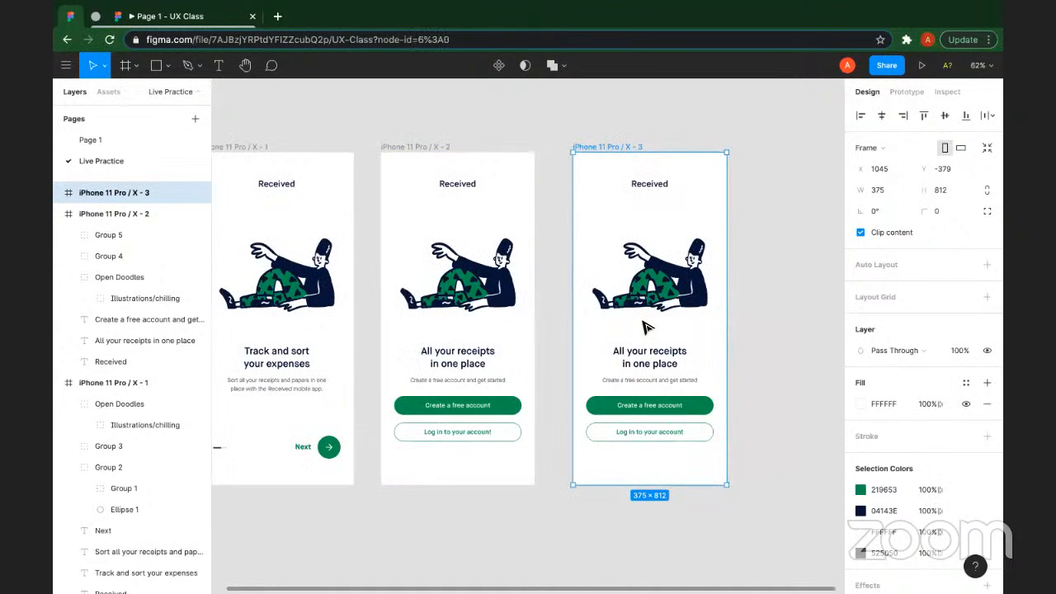
click(758, 444)
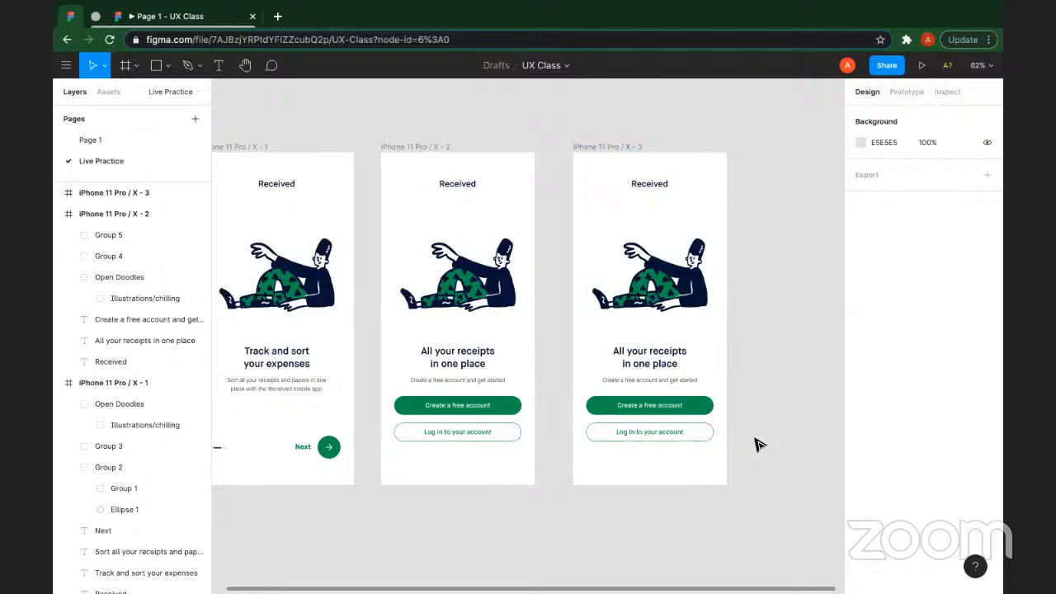
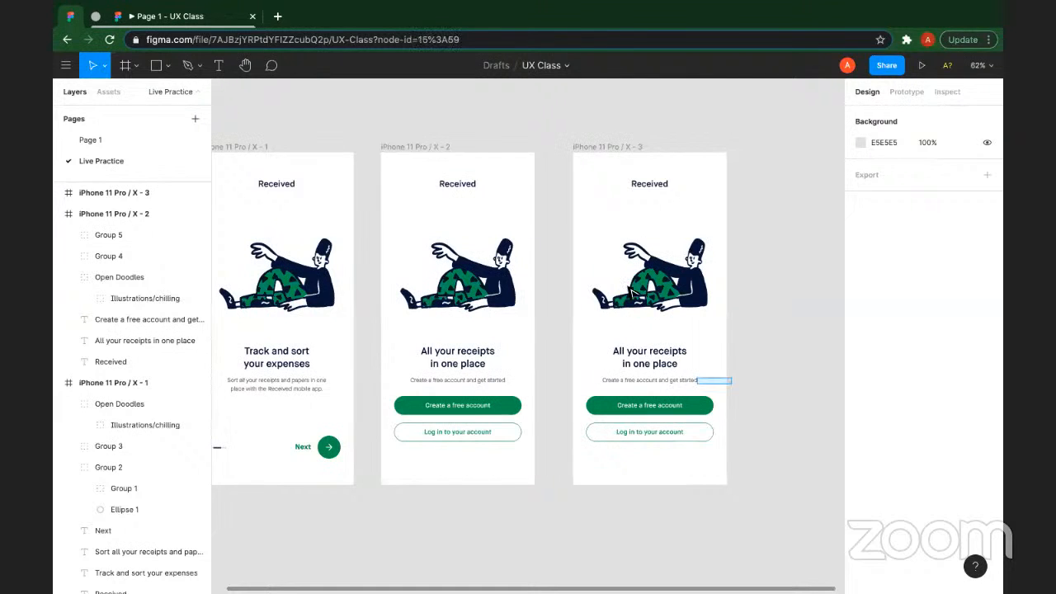
Step: Delete the illustration from the third screen
drag(731, 385, 624, 275)
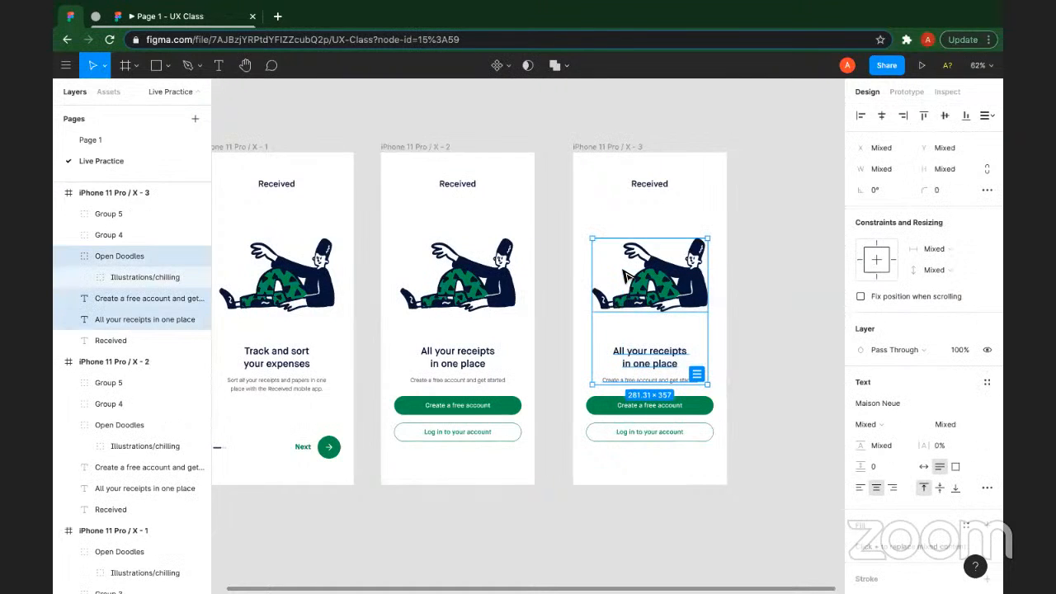
click(667, 301)
key(Delete)
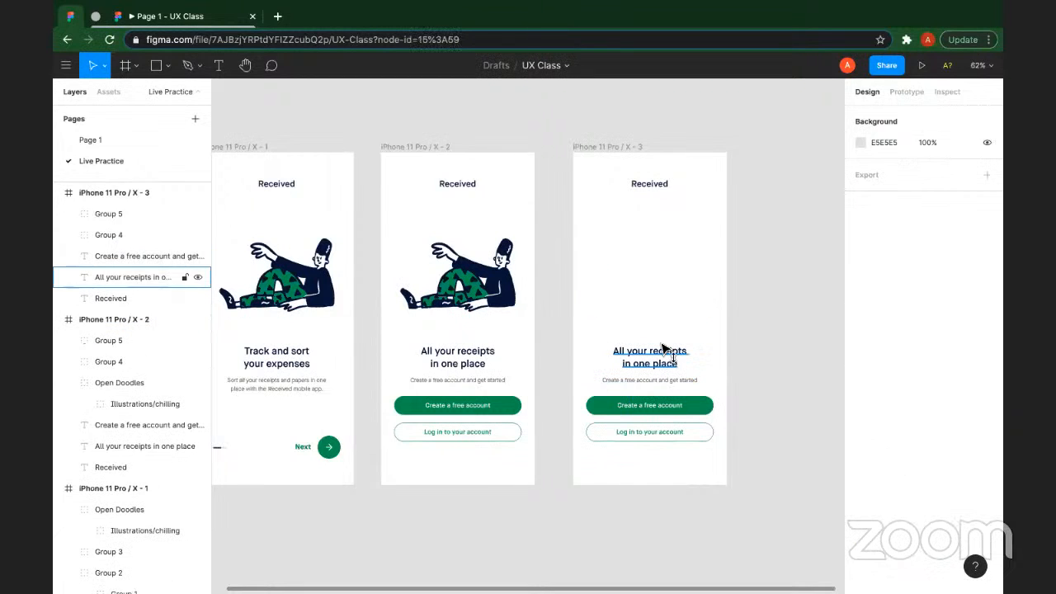
Step: Move the third screen's heading up beneath "Received" and change its text to "Welcome back!"
drag(664, 353, 661, 222)
double_click(661, 222)
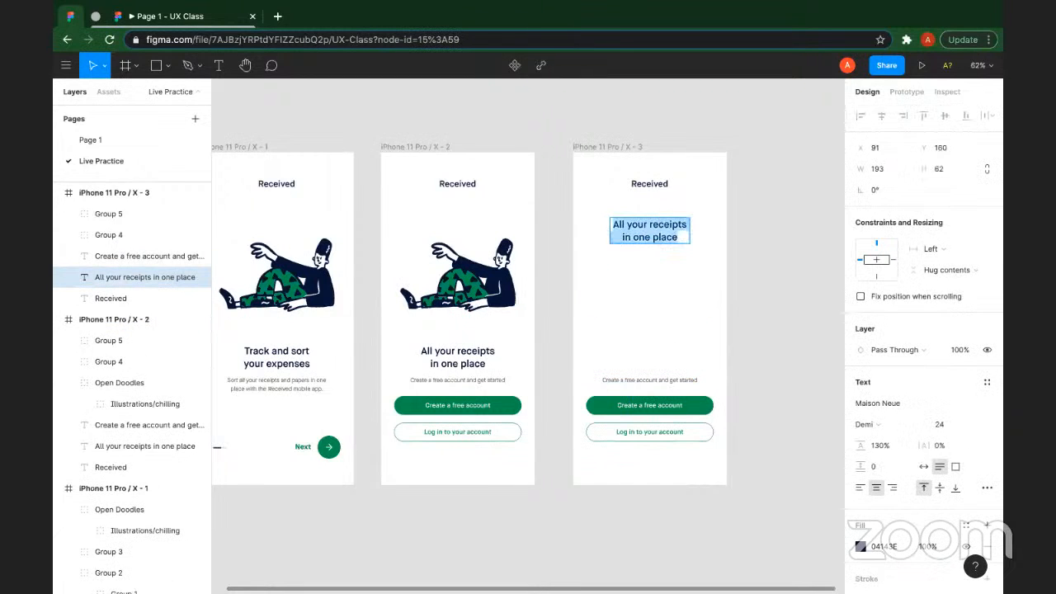
text(Welcome b)
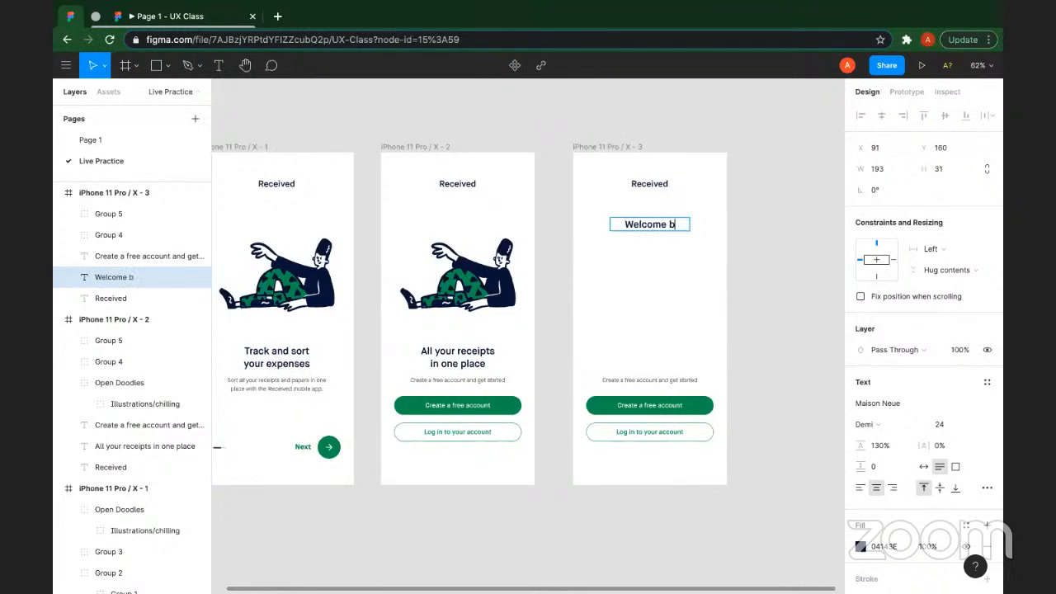
text(ack!)
key(Escape)
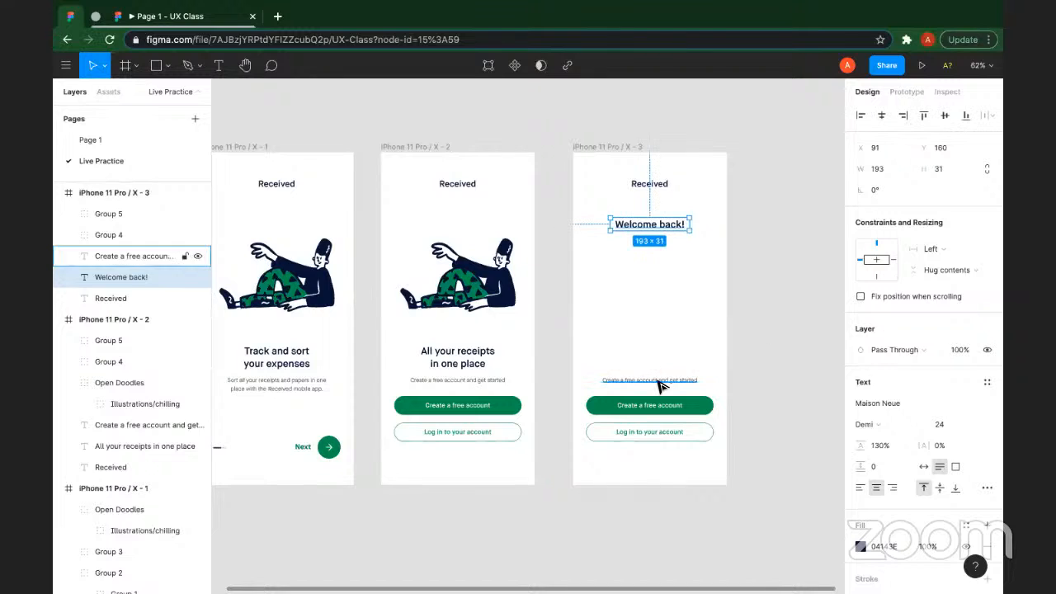
Step: Move the third screen's subtitle just under the heading and replace its text with "Enter your details to sign in to your account"
drag(659, 386, 670, 245)
key(Return)
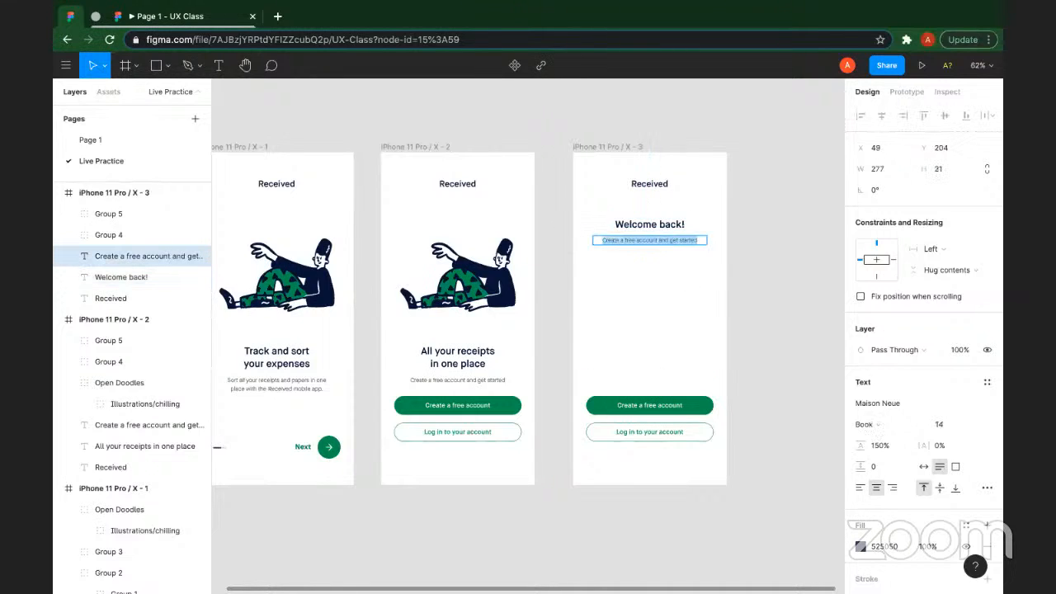
text(Enter your de)
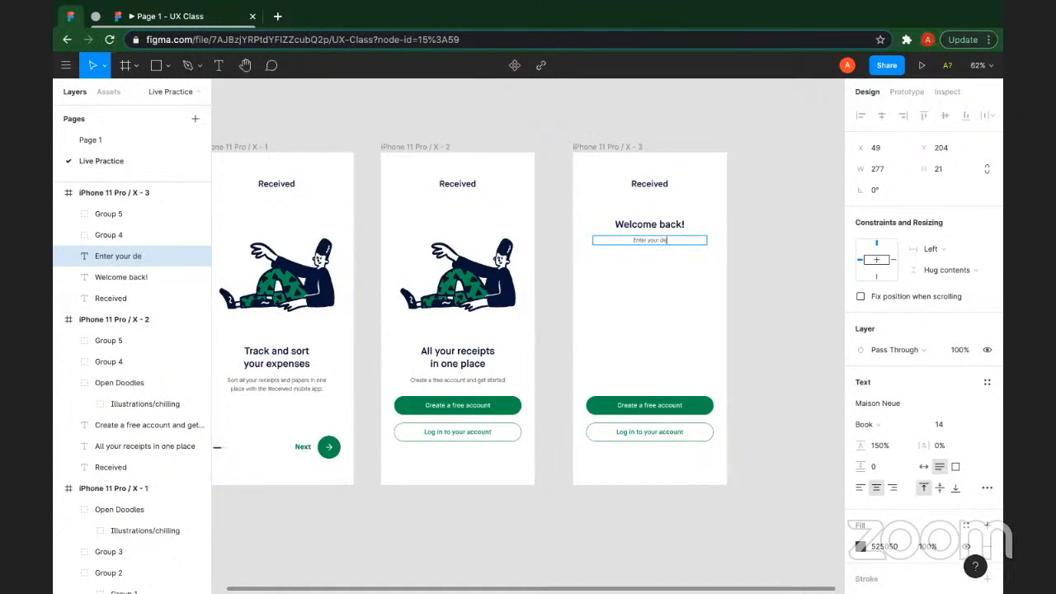
text(yails)
key(super+a)
text(En)
key(super+z)
scroll(665, 240, up, 5)
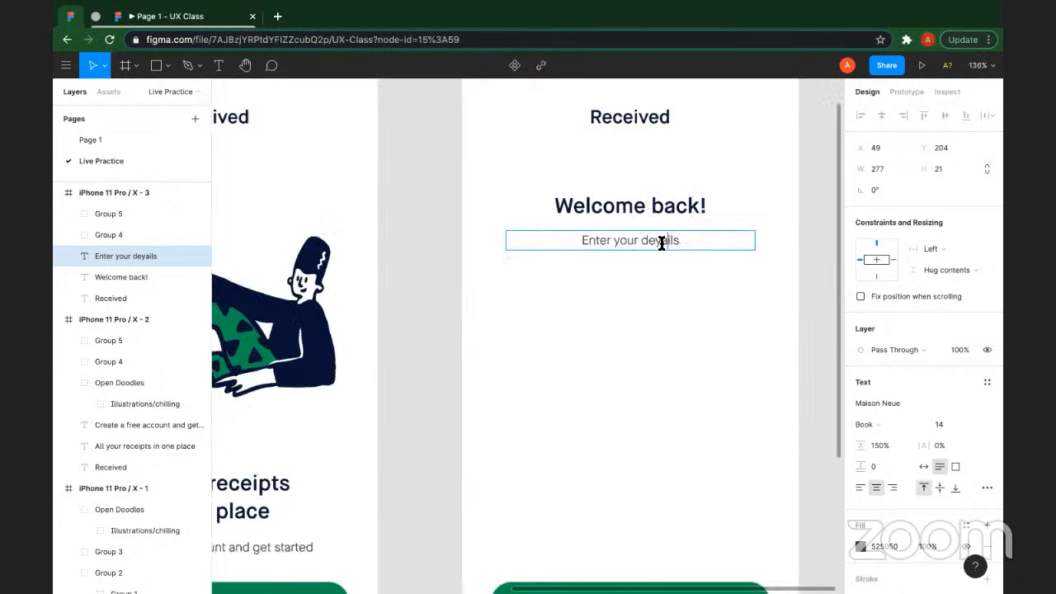
key(Delete)
text(t)
key(End)
text(to si)
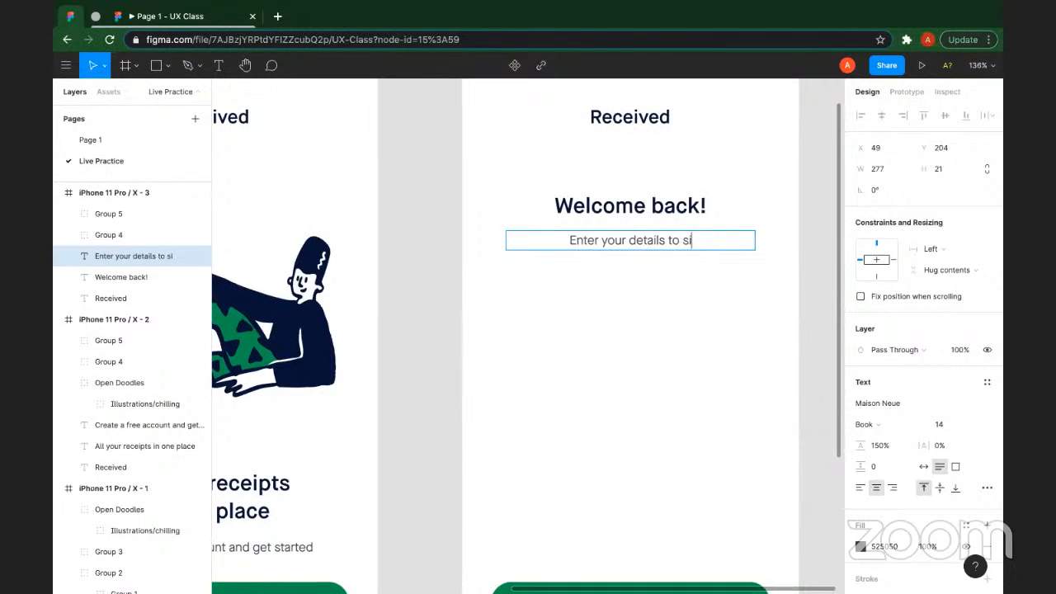
text(gn in to your a)
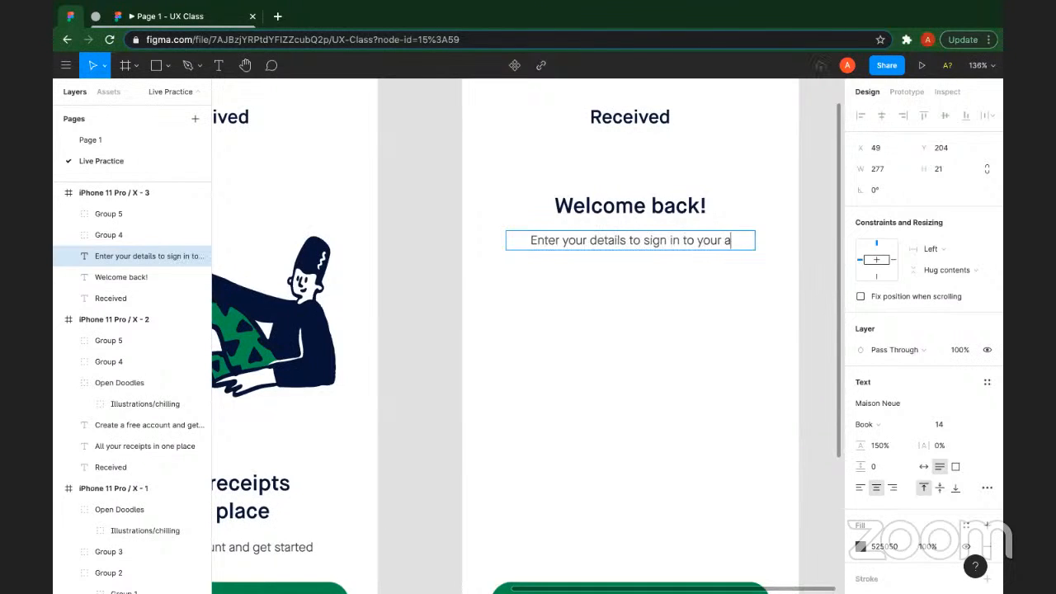
text(ccount)
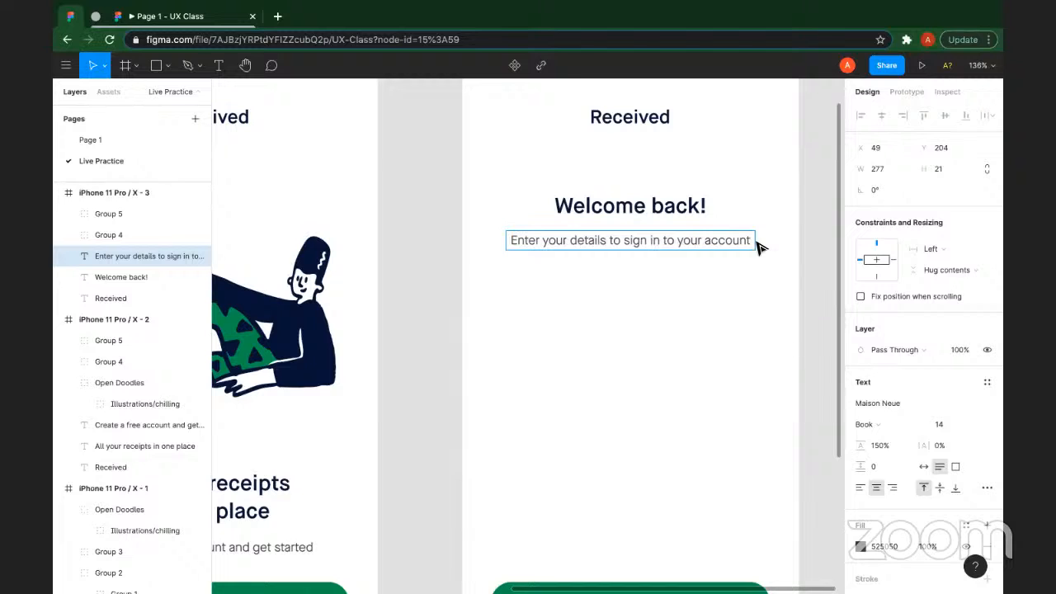
key(Escape)
Step: Show the rulers and guides, draw a 311 px horizontal line between the margins below the subtitle, and color it the button's green (219653)
key(shift+r)
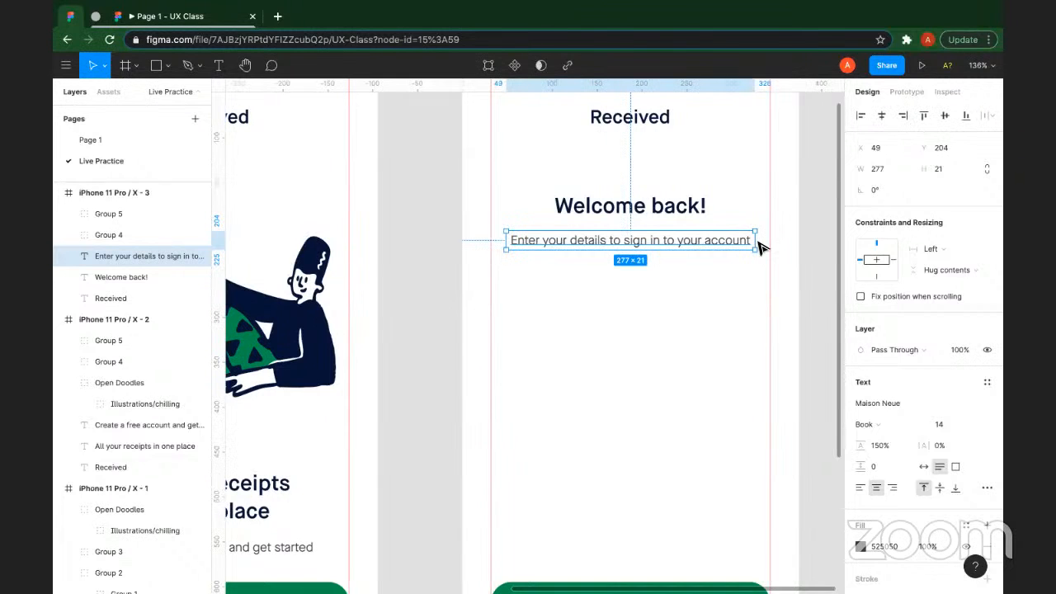
click(635, 348)
scroll(635, 348, down, 5)
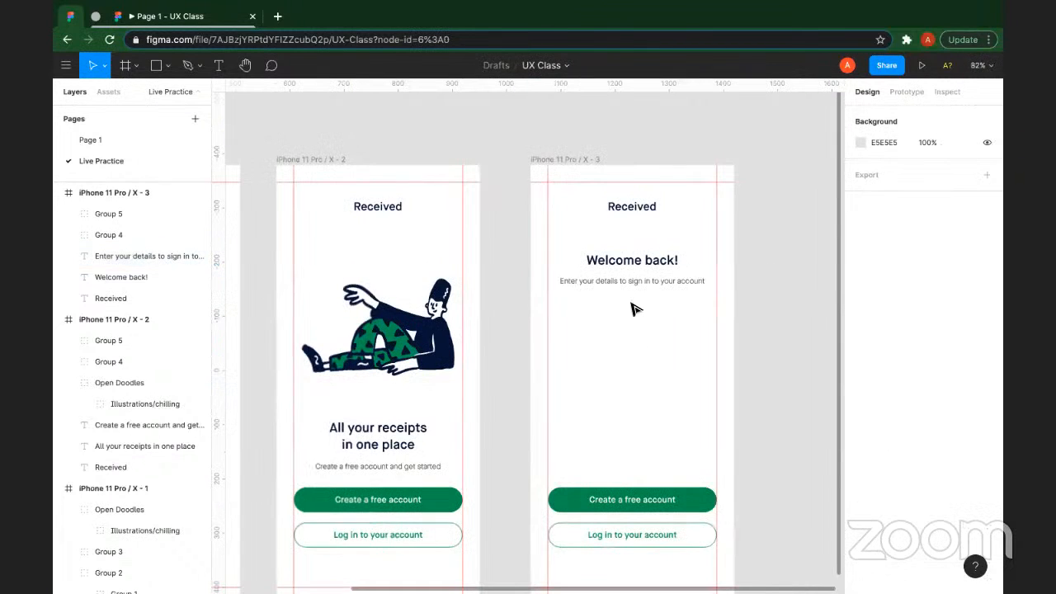
key(l)
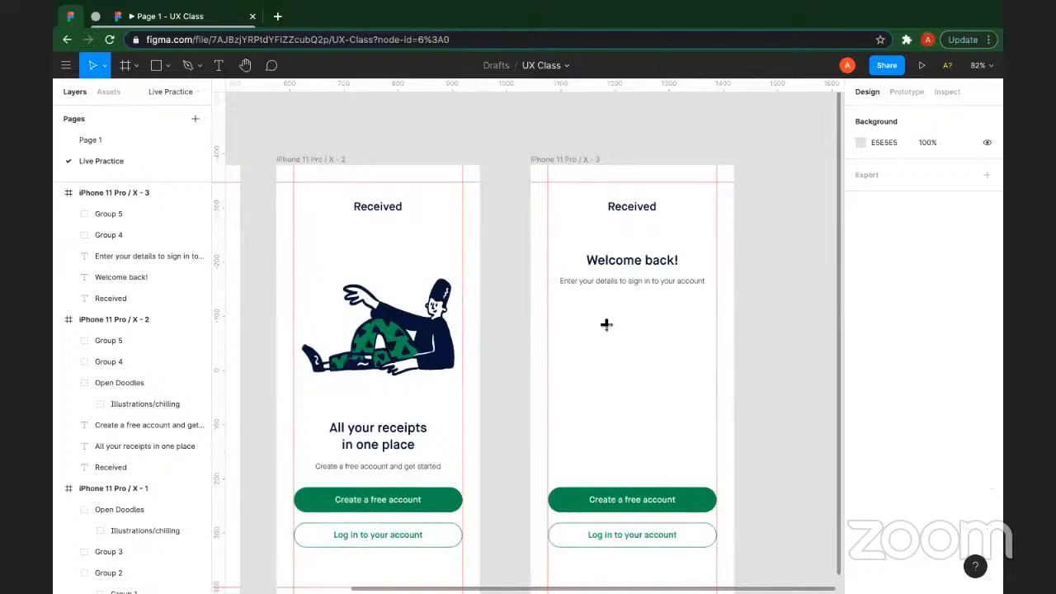
drag(548, 315, 716, 319)
click(692, 495)
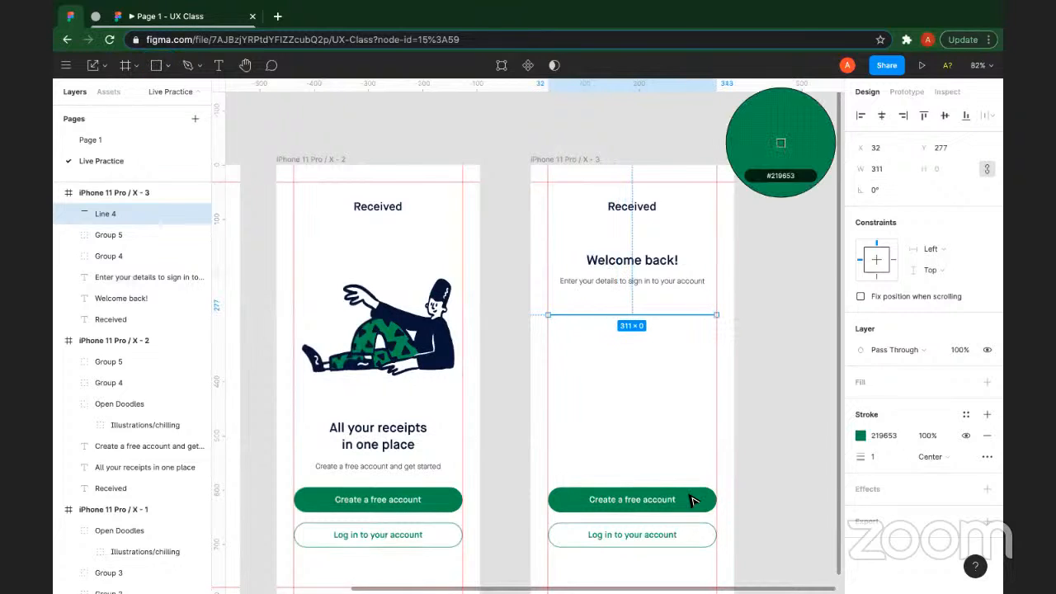
Step: Move the green line lower to leave more room beneath the third screen's subtitle
drag(625, 314, 626, 320)
key(shift+Down)
key(shift+Down)
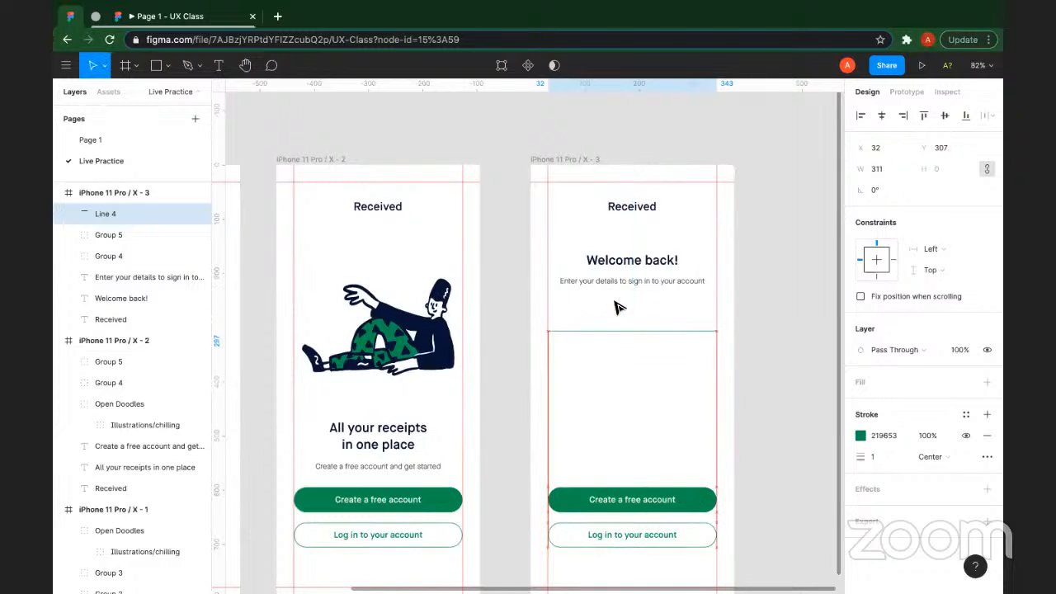
Step: Duplicate the third screen's subtitle just above the green line and change the copy's text to "Enter your email address"
click(609, 284)
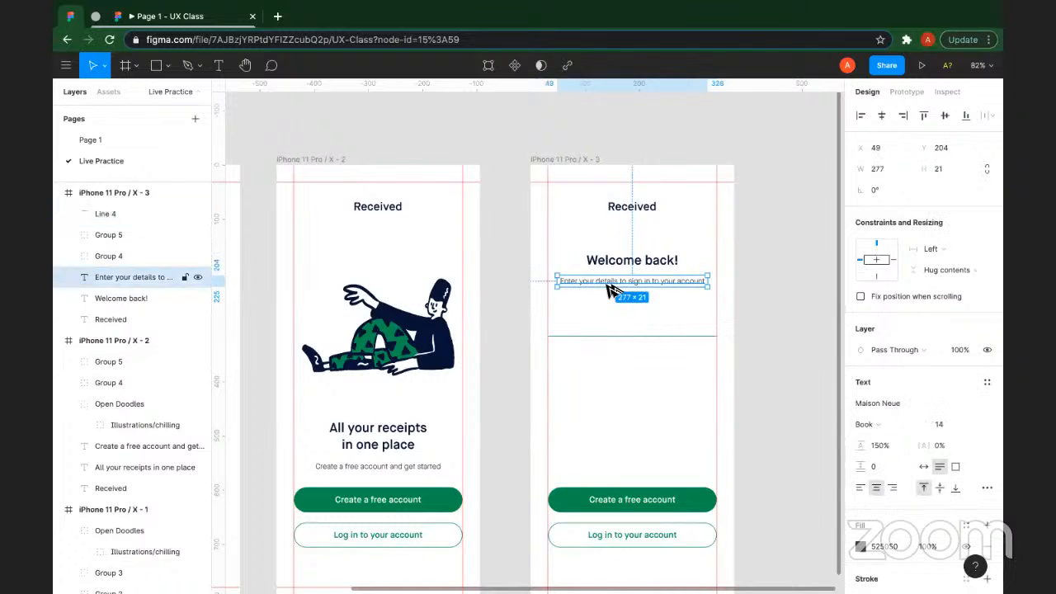
drag(608, 284, 607, 328)
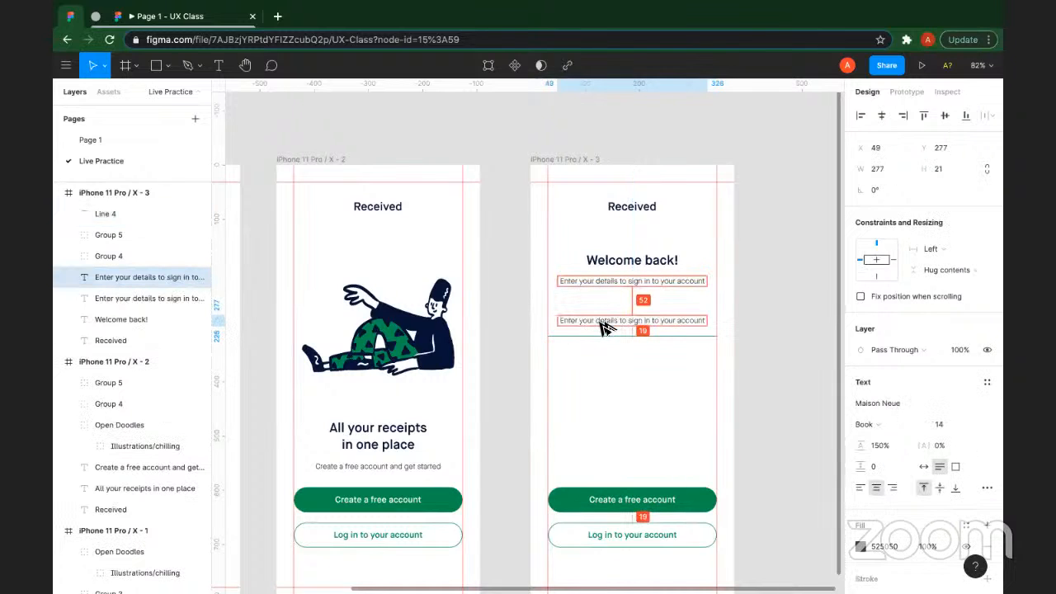
double_click(599, 322)
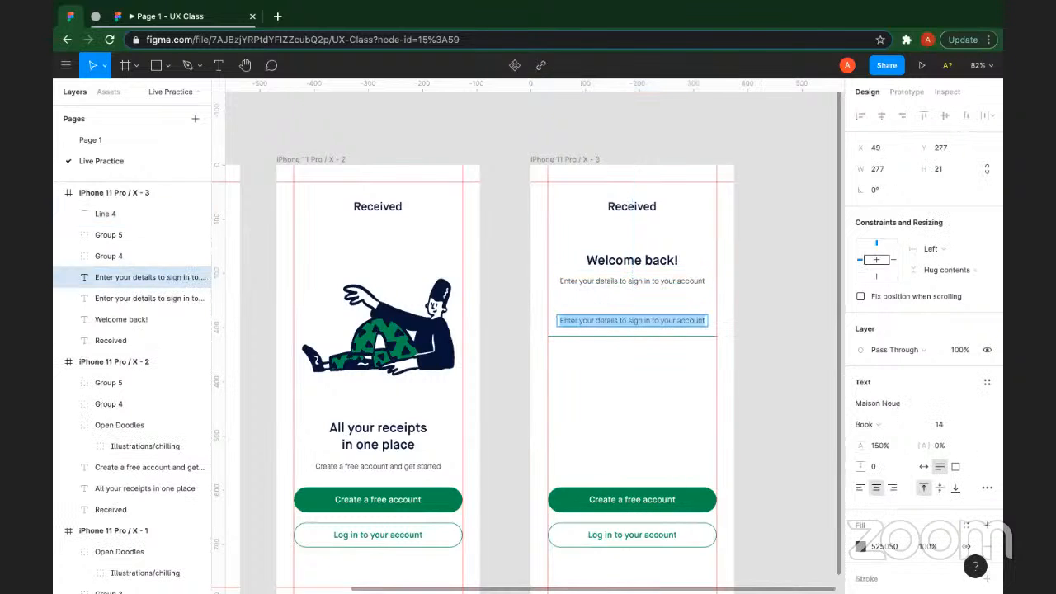
text(Enter your)
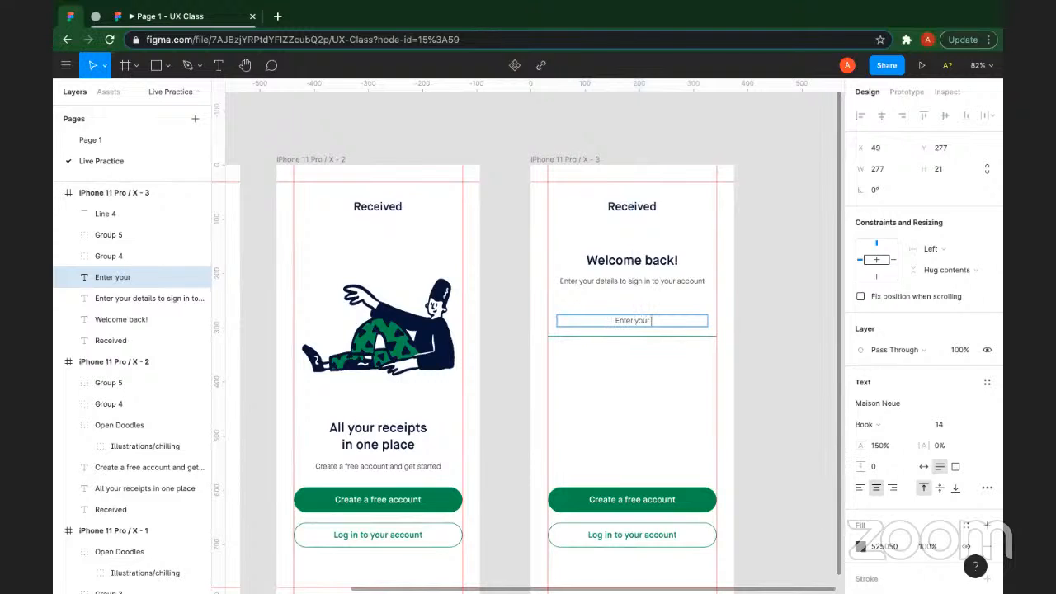
text( email addre)
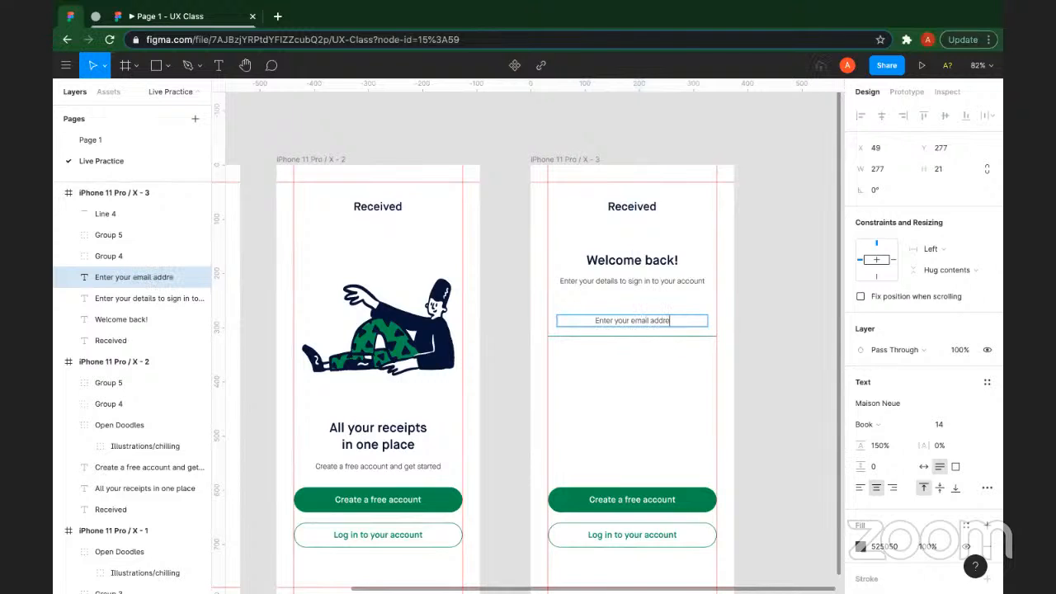
text(ss)
key(Escape)
Step: Left-align the email placeholder with auto width and move it down to sit closer to the green line
click(861, 488)
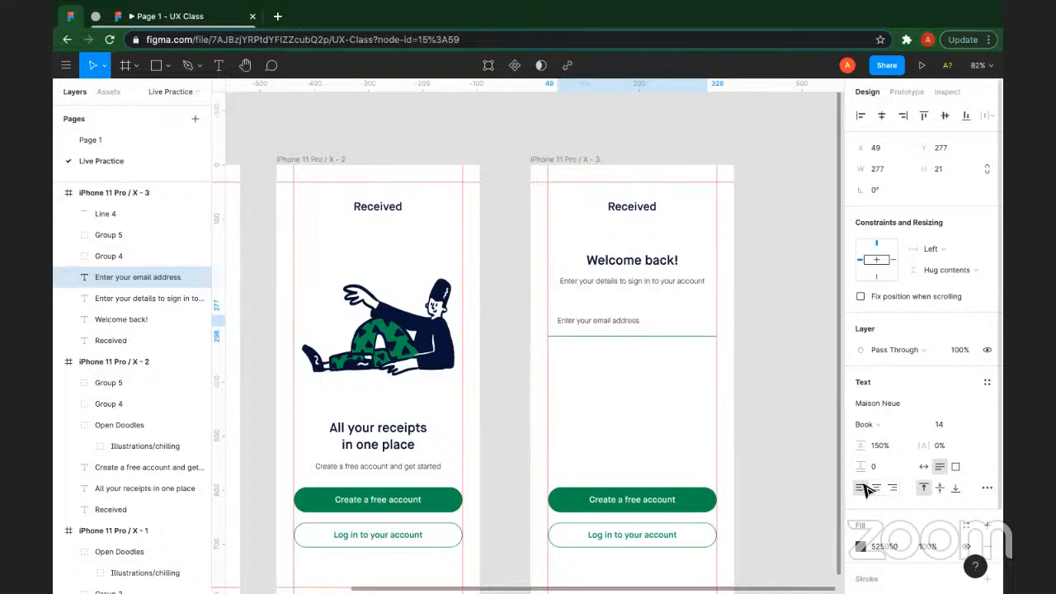
drag(615, 325, 617, 330)
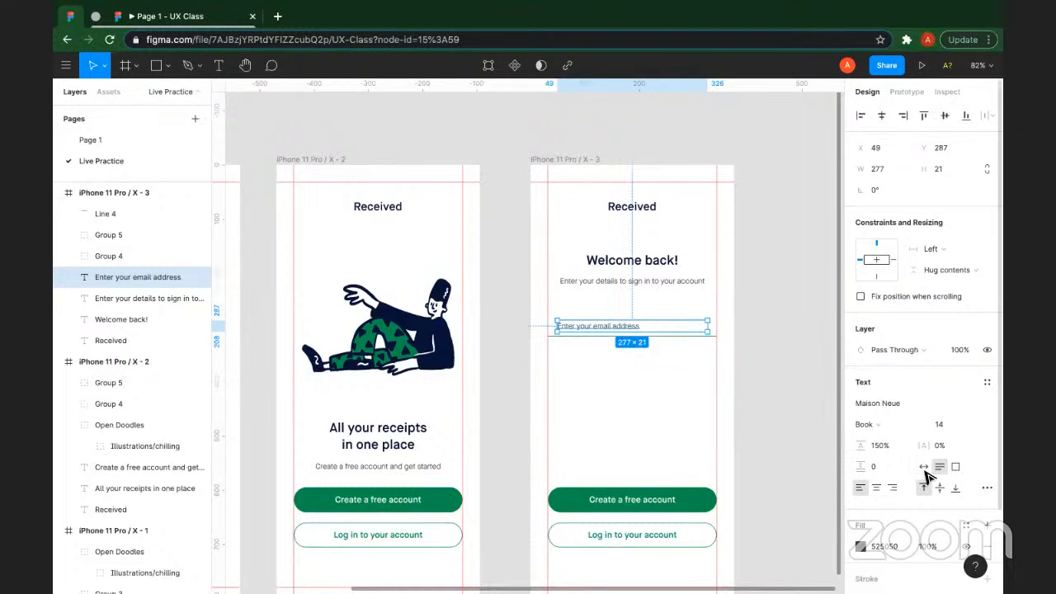
click(924, 468)
click(665, 361)
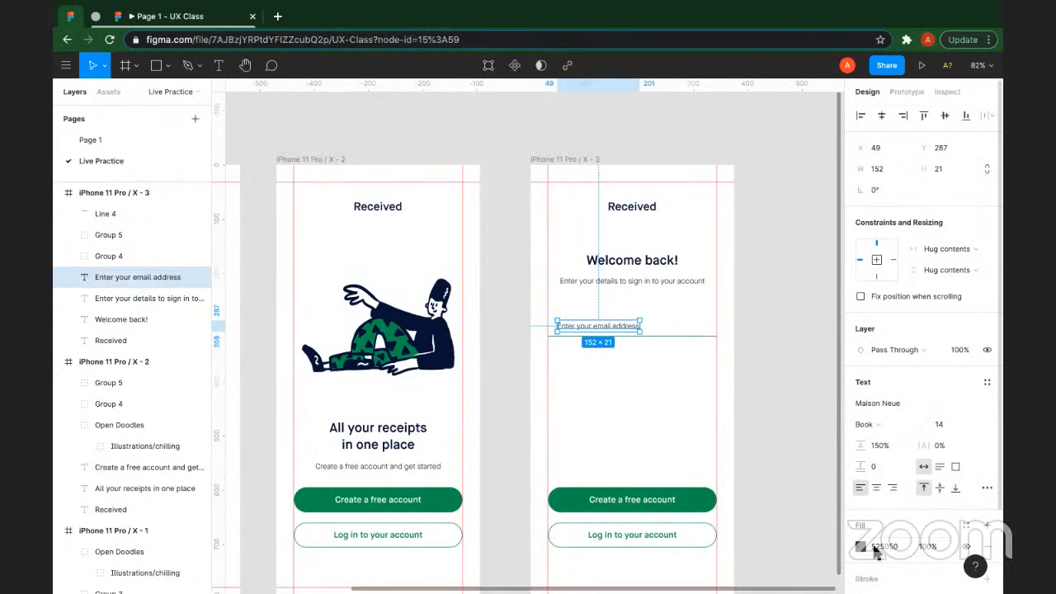
Step: Set the email placeholder's fill color to light gray C4C4C4
click(882, 546)
text(C4C4C4)
key(Return)
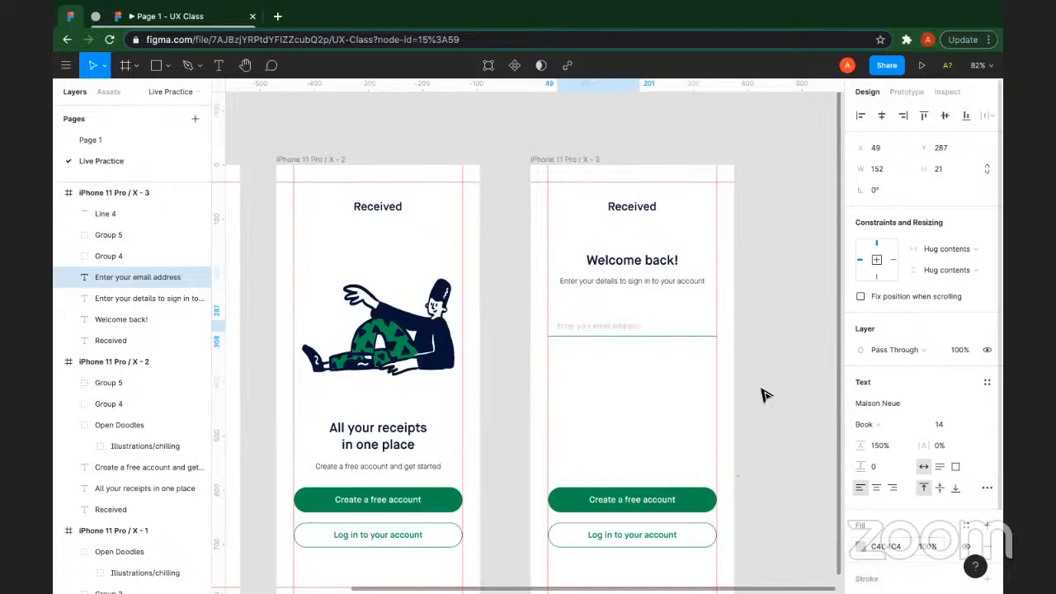
Step: Duplicate the email placeholder and its green line directly below, and change the copied text to "Enter your password"
drag(752, 373, 613, 328)
key(ctrl+d)
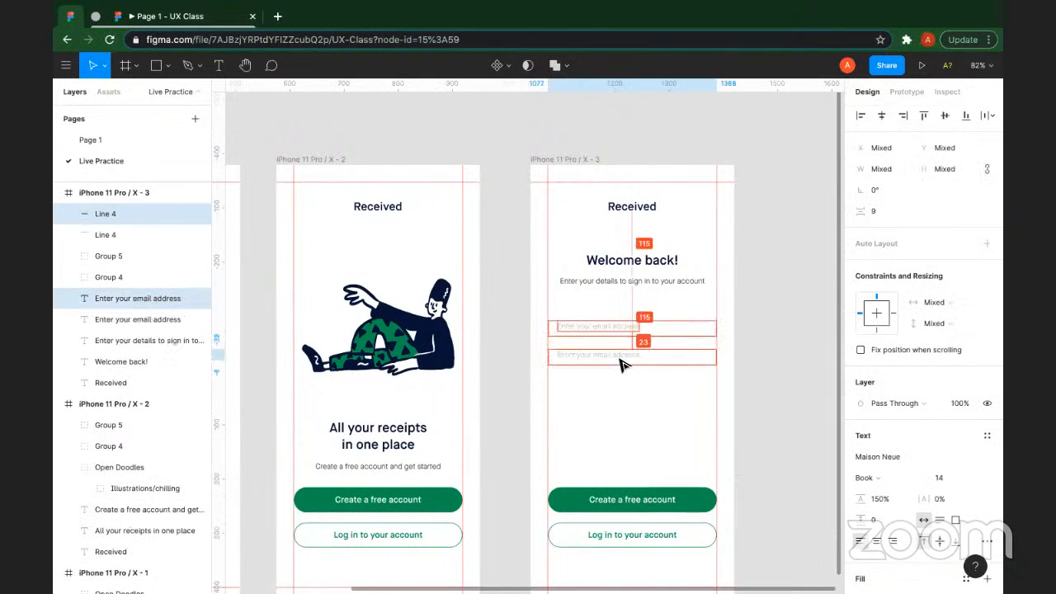
click(620, 363)
double_click(619, 358)
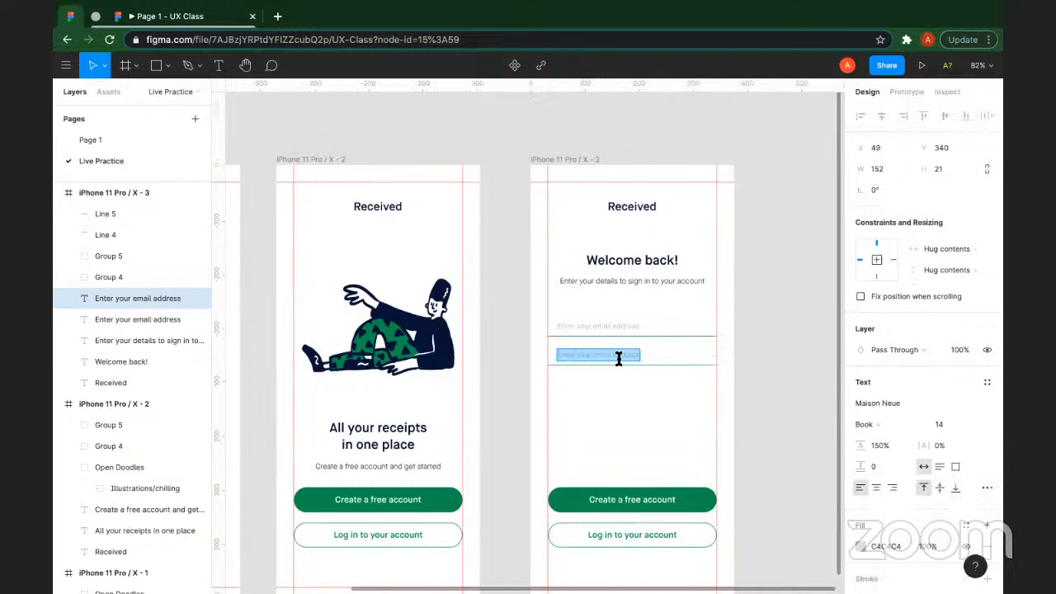
text(password)
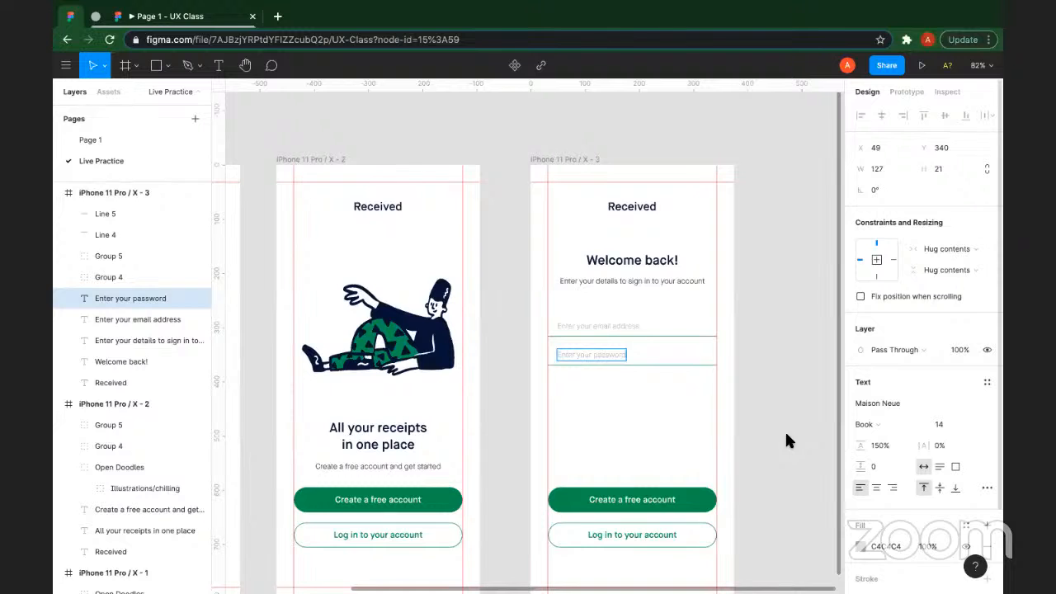
key(Escape)
Step: Search the Feather Icons plugin for "eye" and insert the crossed-out eye icon on the canvas
right_click(778, 303)
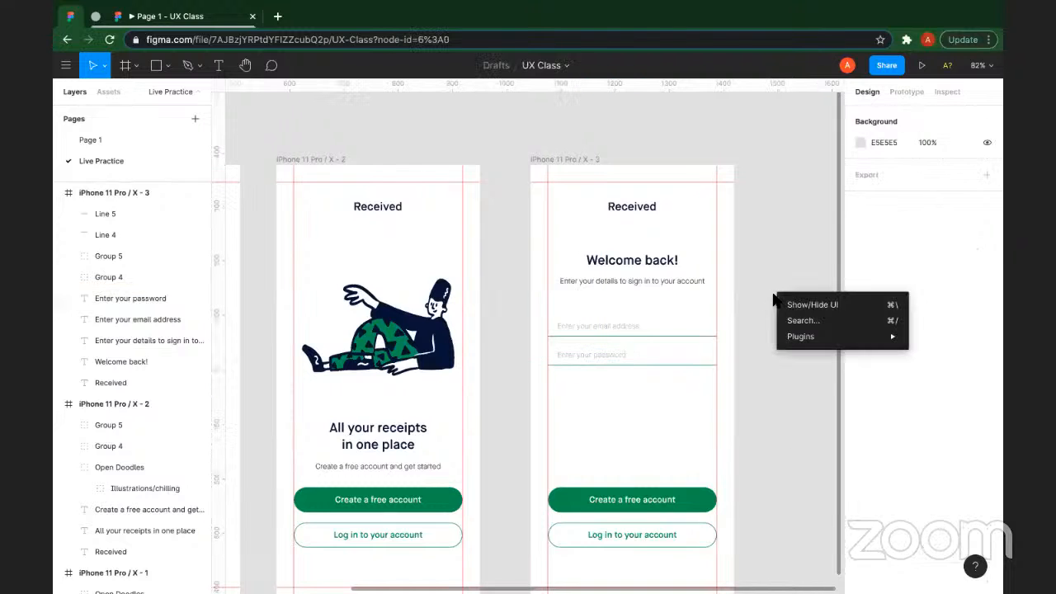
mouse_move(800, 335)
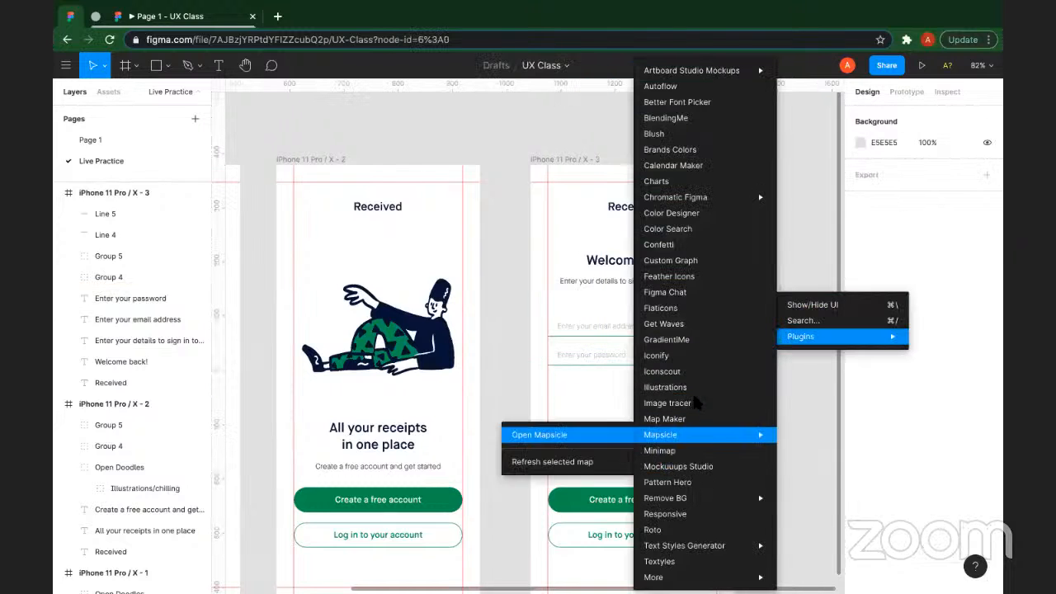
click(678, 275)
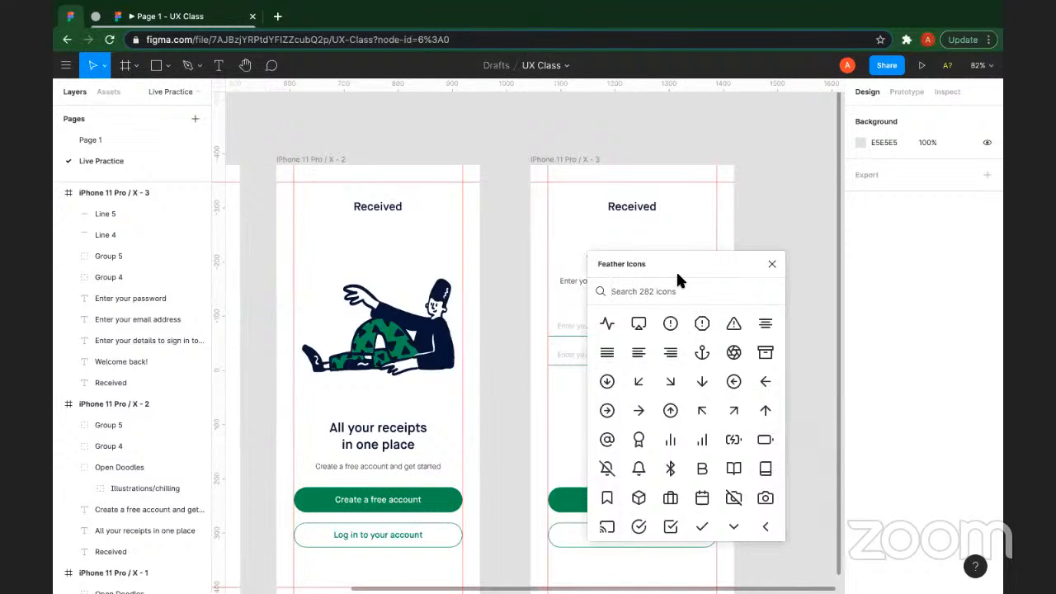
text(eye)
click(638, 323)
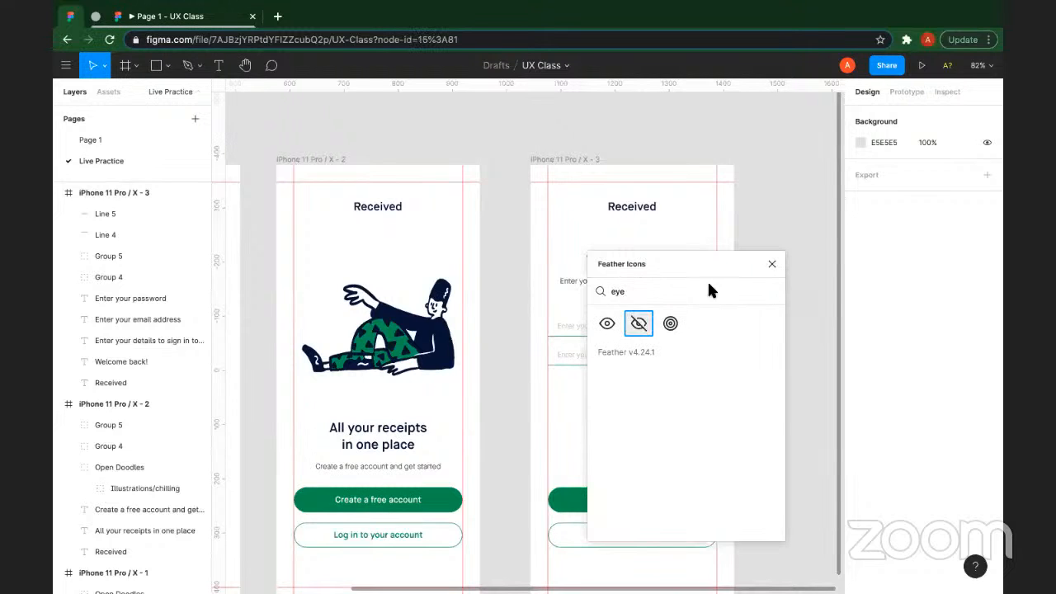
click(773, 264)
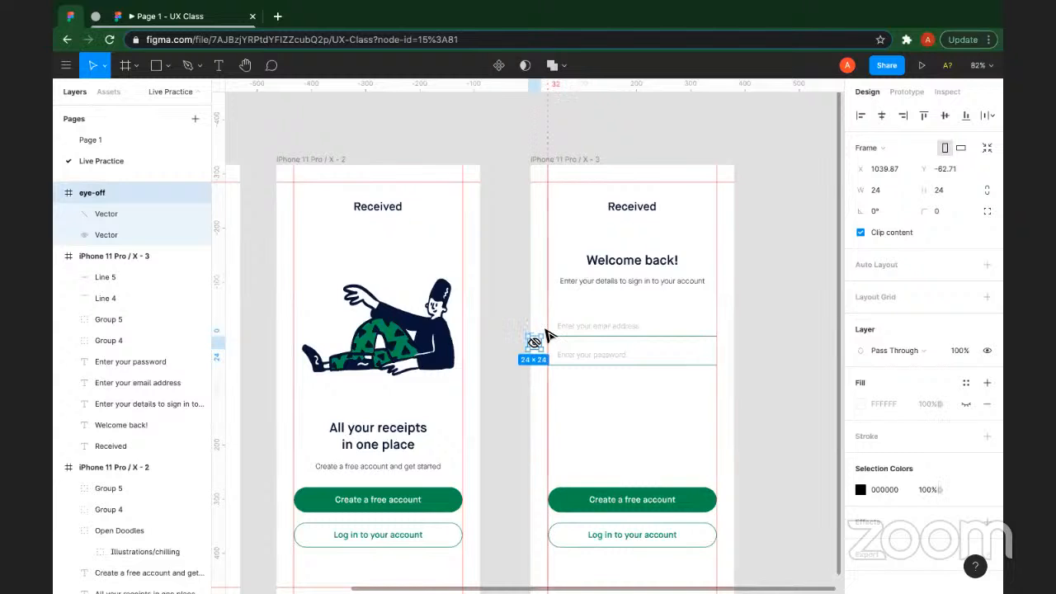
Step: Move the crossed-out eye icon below the password line, remove its frame, and group its vectors
drag(535, 344, 645, 404)
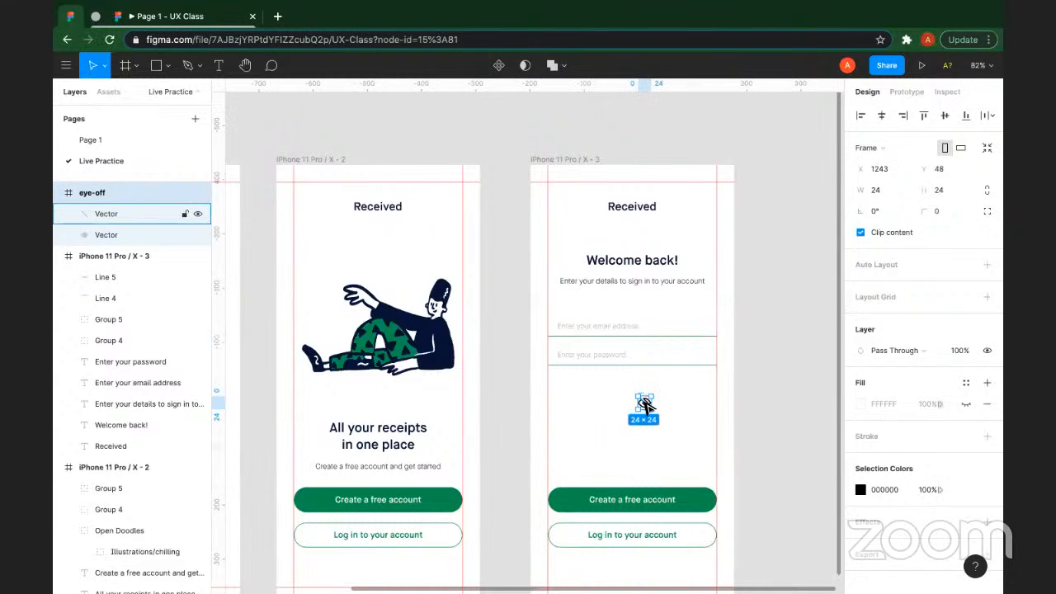
key(ctrl+shift+g)
key(ctrl+g)
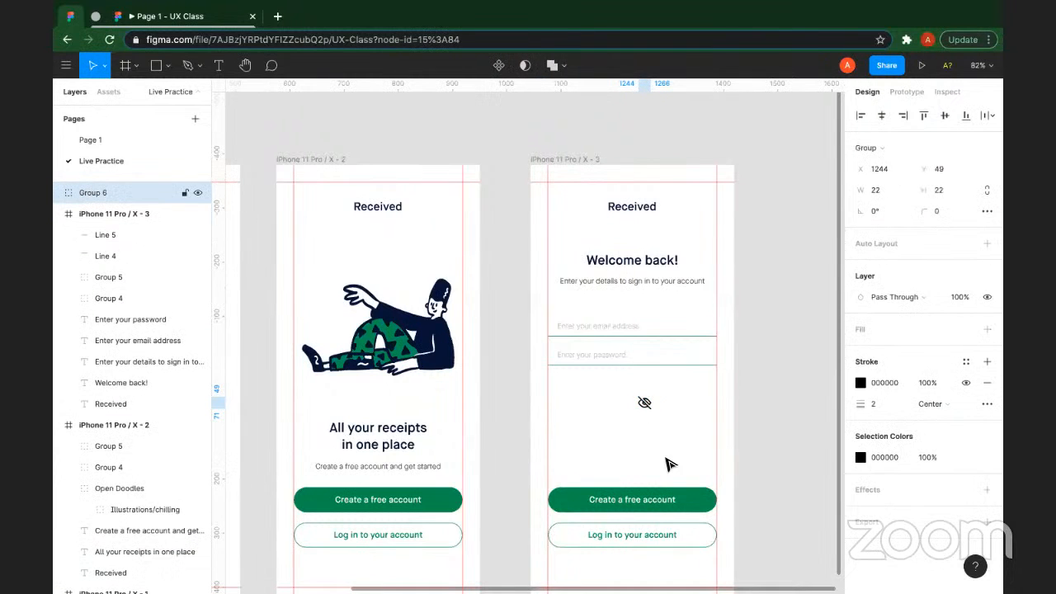
Step: Move the eye icon to the far end of the password field and scale it down to 13 × 13
drag(654, 420, 707, 353)
scroll(702, 355, up, 6)
key(k)
key(v)
scroll(707, 351, down, 3)
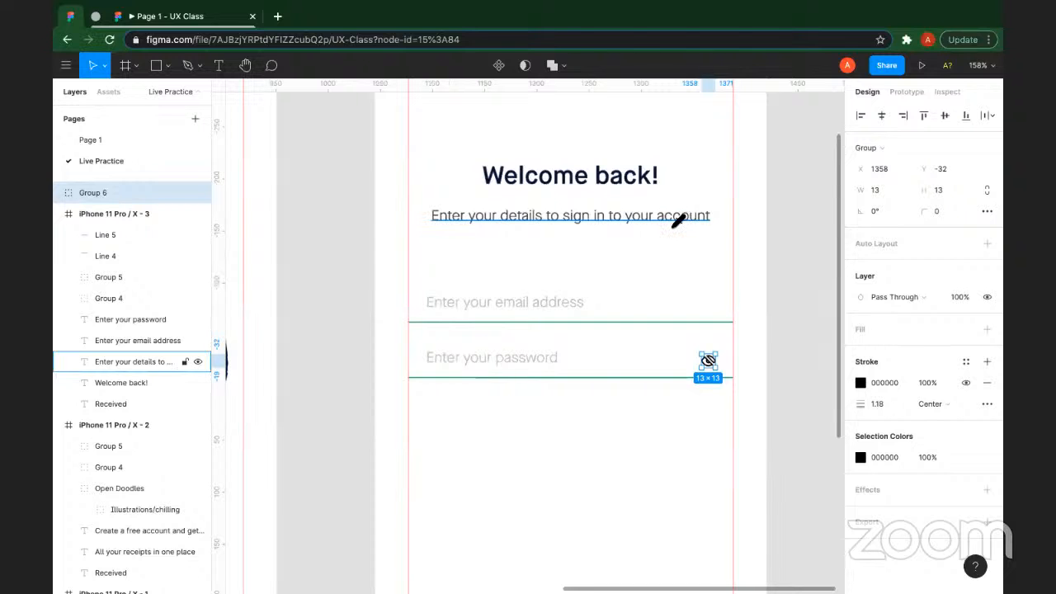
Step: Recolor the eye icon's stroke with the dark gray (525050) sampled from the third screen's subtitle text
scroll(672, 219, up, 5)
scroll(671, 234, up, 1)
key(i)
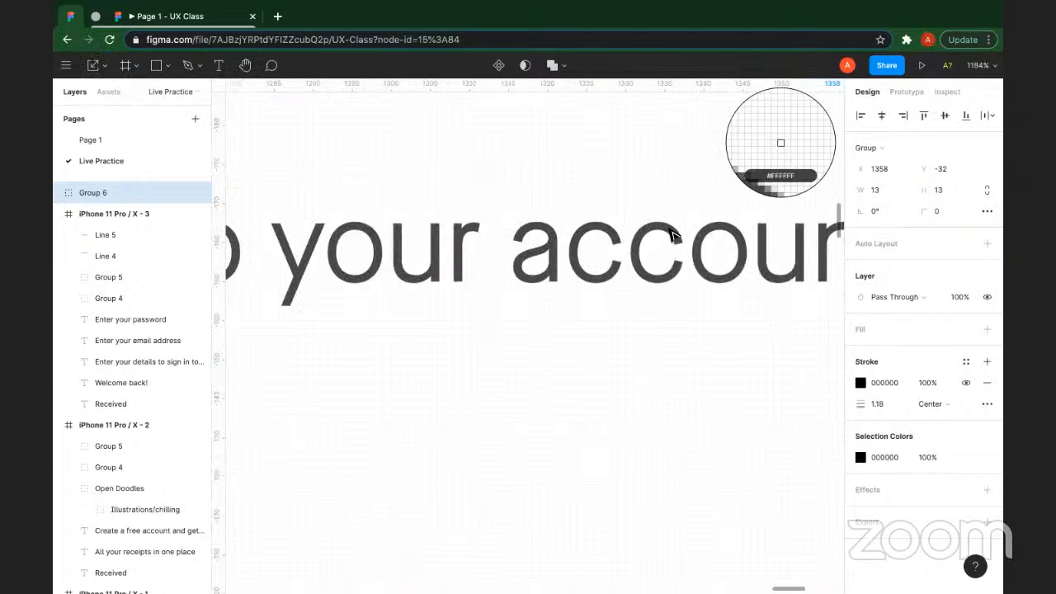
click(671, 234)
scroll(671, 234, down, 5)
scroll(740, 487, up, 2)
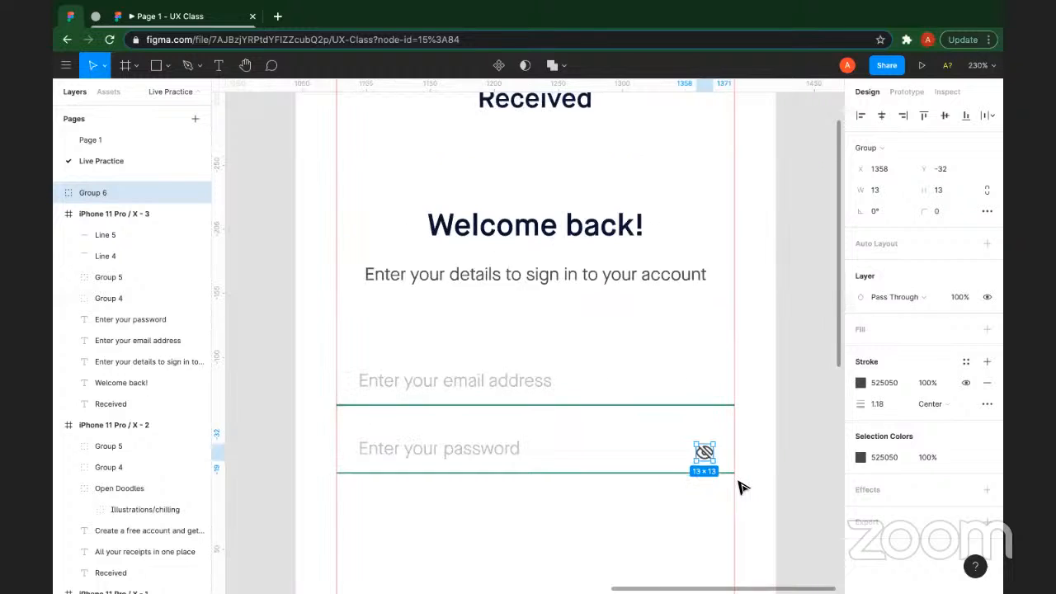
Step: Group the password placeholder with its line and eye icon, and group the email placeholder with its line
scroll(723, 438, down, 3)
drag(764, 478, 547, 427)
key(ctrl+g)
click(550, 419)
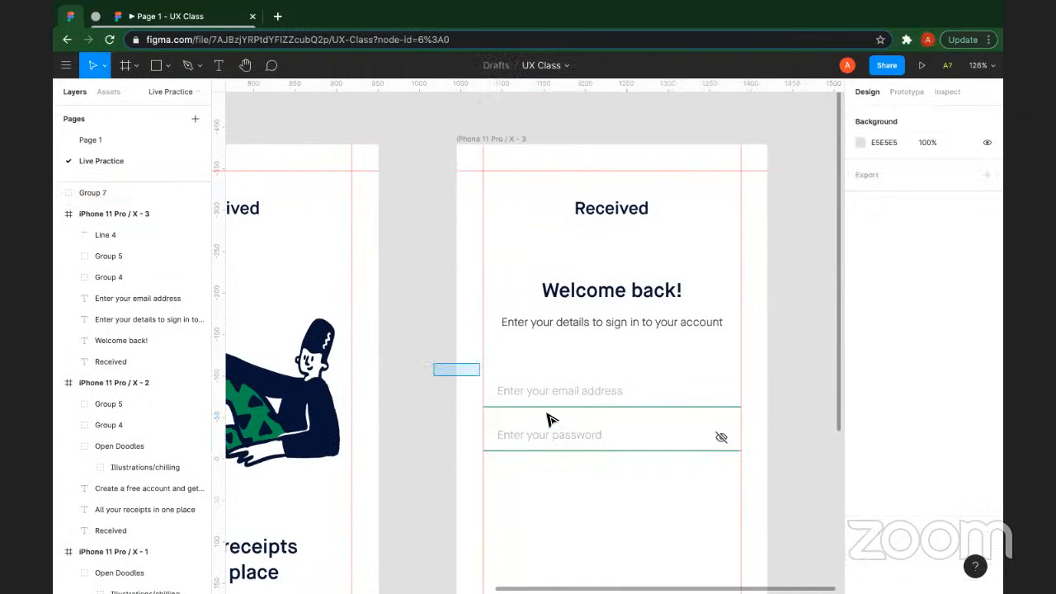
drag(432, 365, 546, 413)
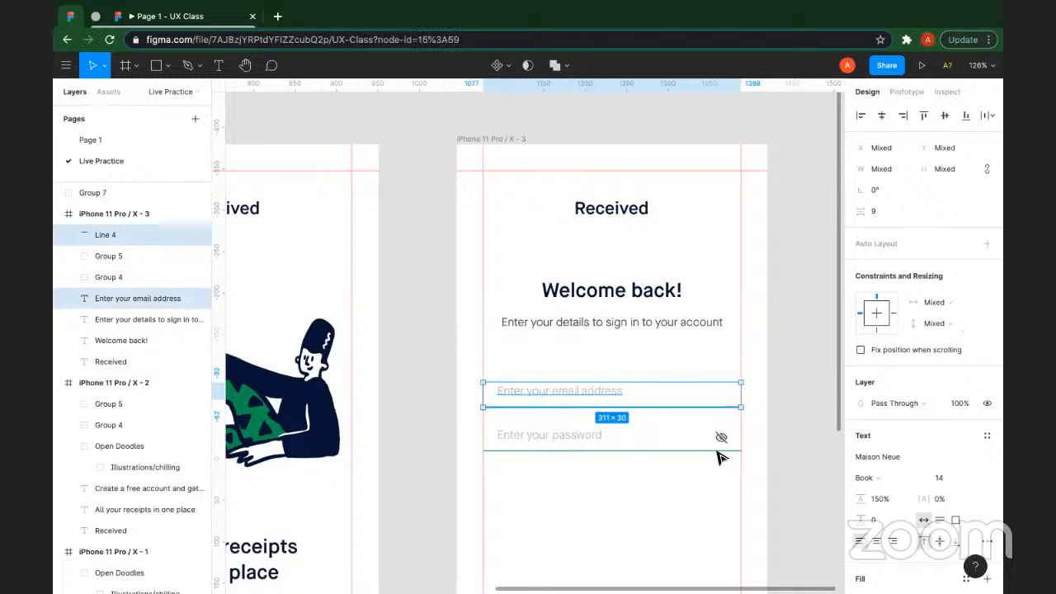
key(ctrl+g)
Step: Move the password field group into the "iPhone 11 Pro / X - 3" frame in the layer order
drag(763, 476, 602, 384)
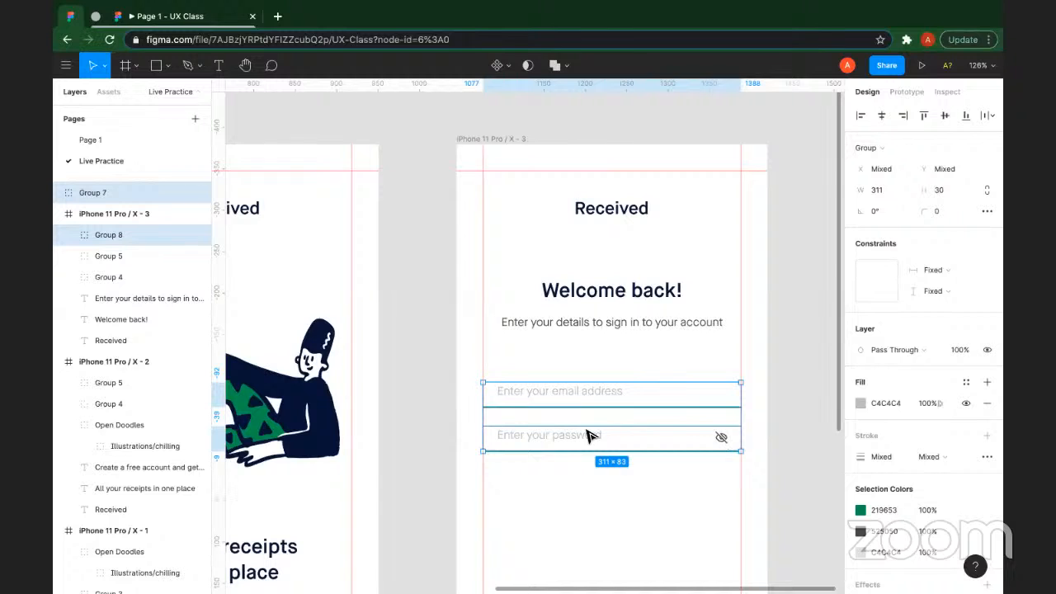
click(117, 188)
drag(116, 188, 116, 224)
Step: Try a vertical spacing of 30 between the email and password field groups, and settle on 35
drag(564, 457, 422, 379)
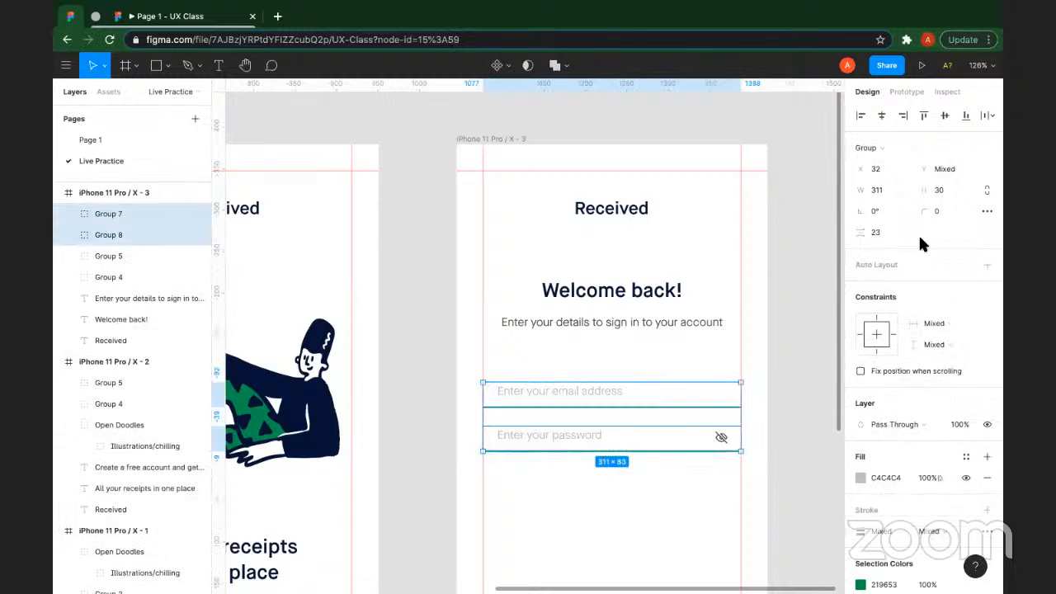
text(30)
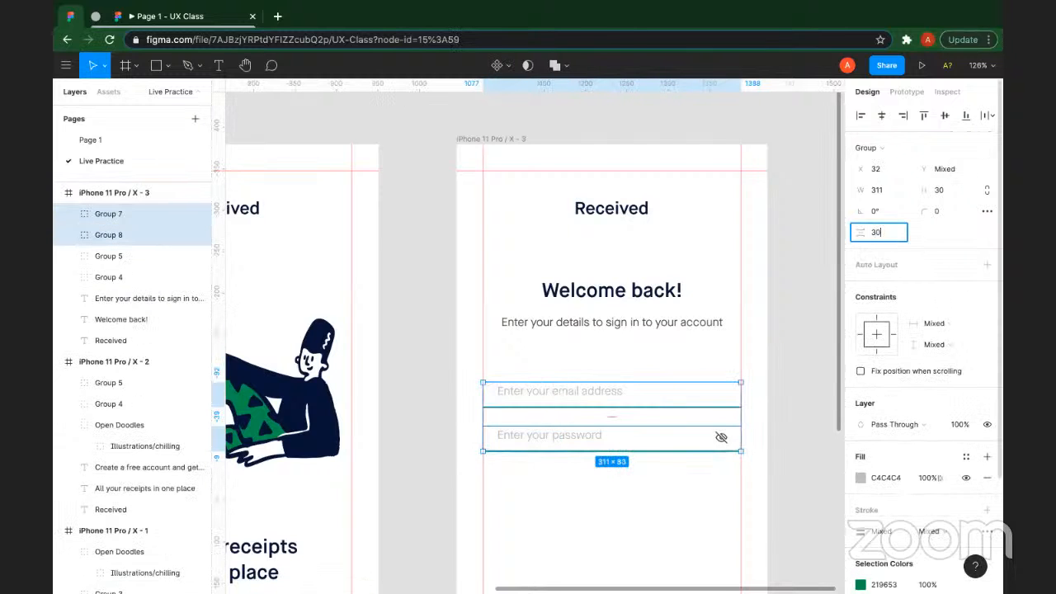
key(Return)
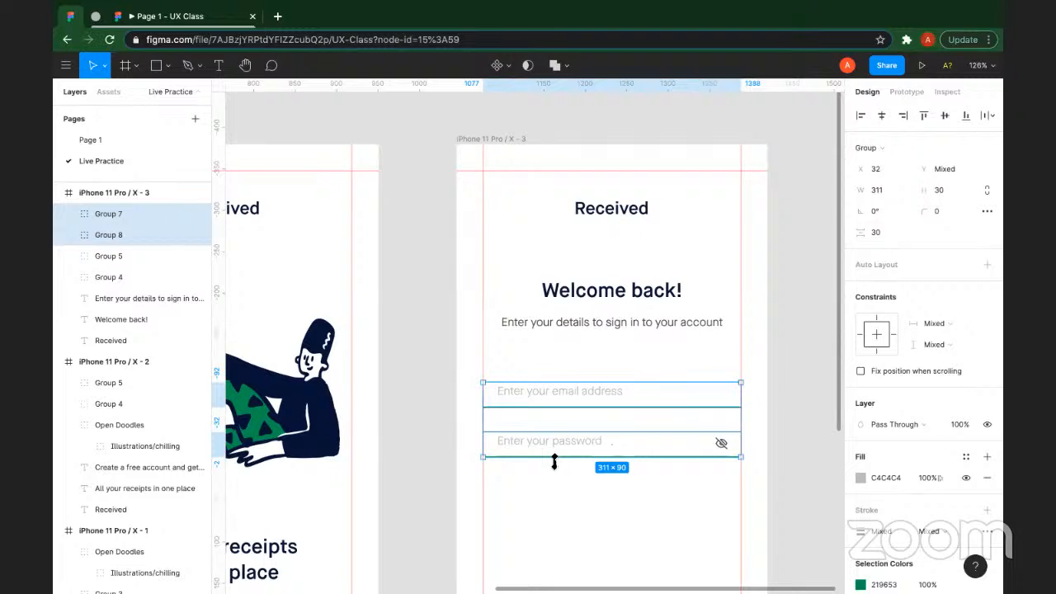
click(875, 231)
text(35)
key(Return)
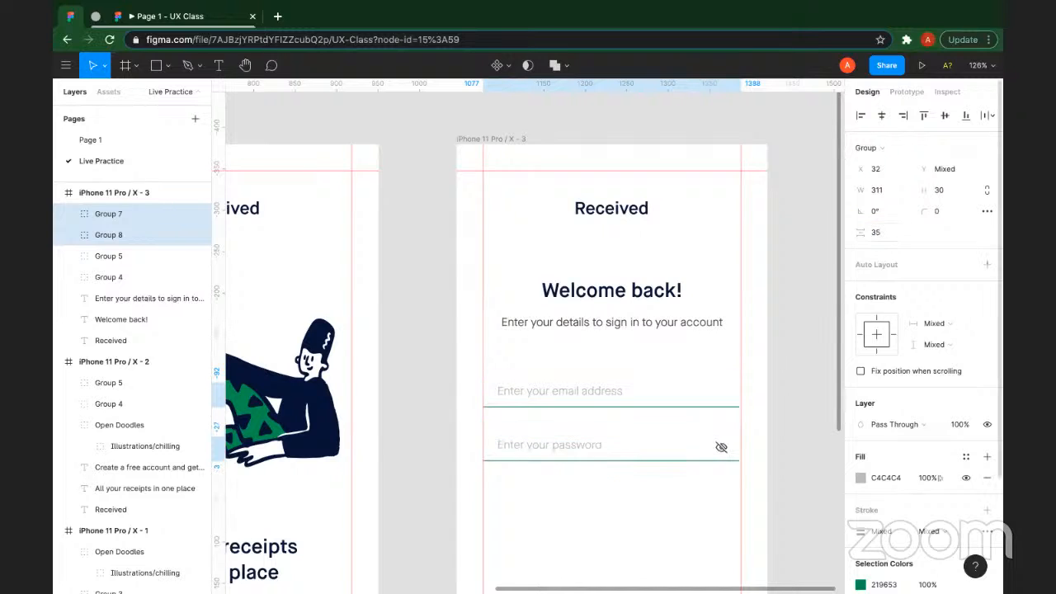
click(556, 511)
Step: Duplicate the third screen's subtitle, place the copy just under the password line, and left-align its text
scroll(561, 284, down, 1)
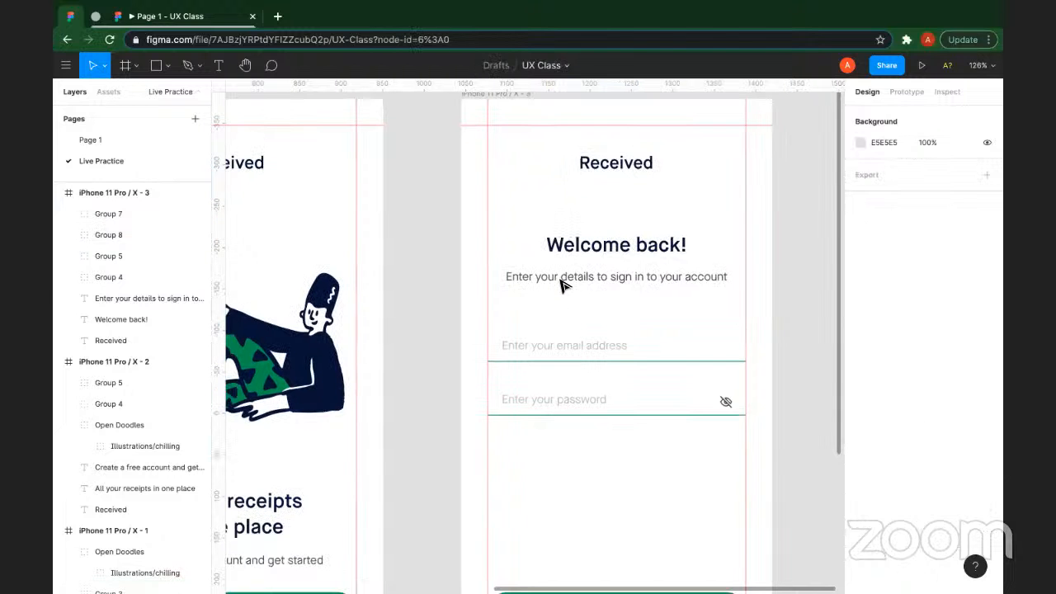
click(566, 281)
key(ctrl+d)
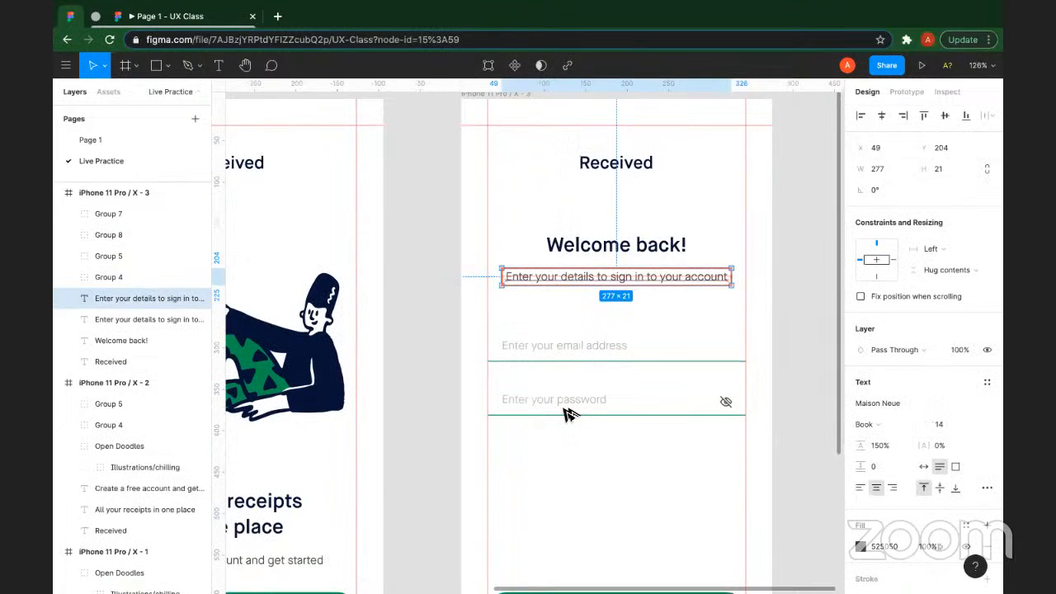
drag(566, 409, 569, 440)
click(859, 487)
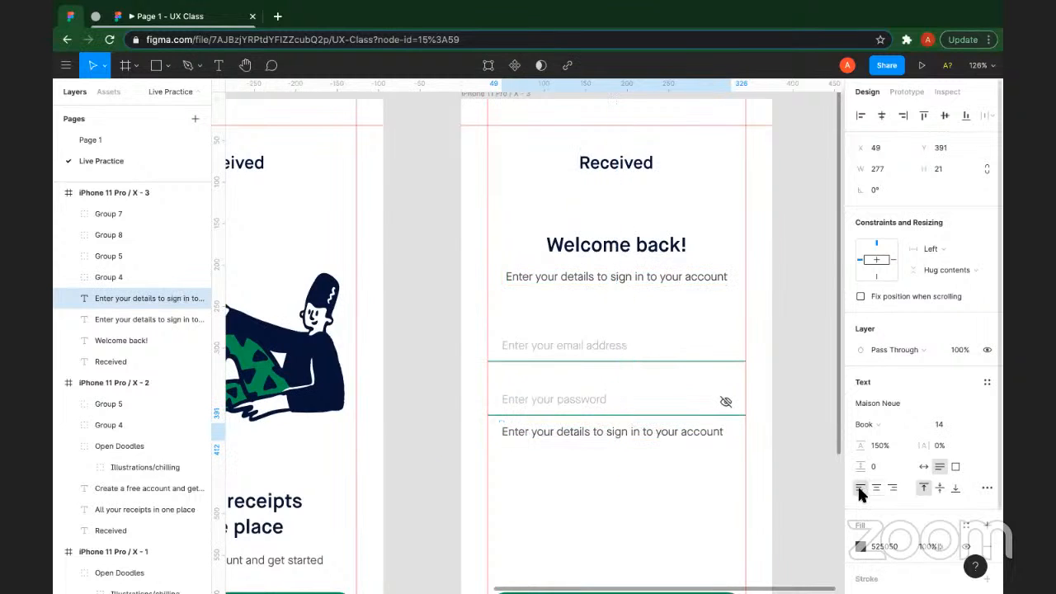
Step: Reduce the font size of the text under the password line, trying 12 and settling on 10
click(940, 424)
text(1)
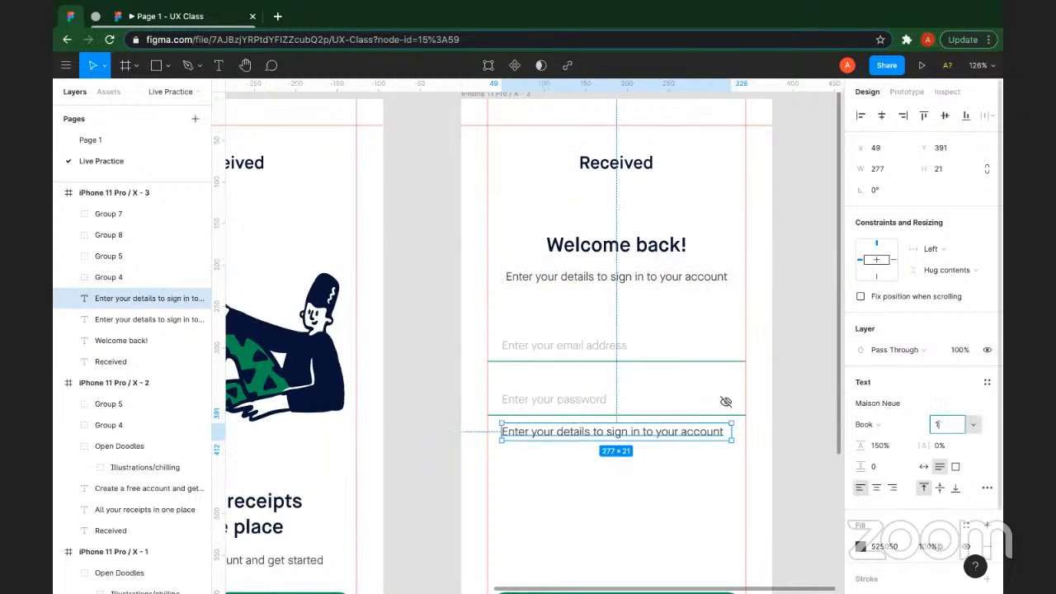
text(2)
key(Return)
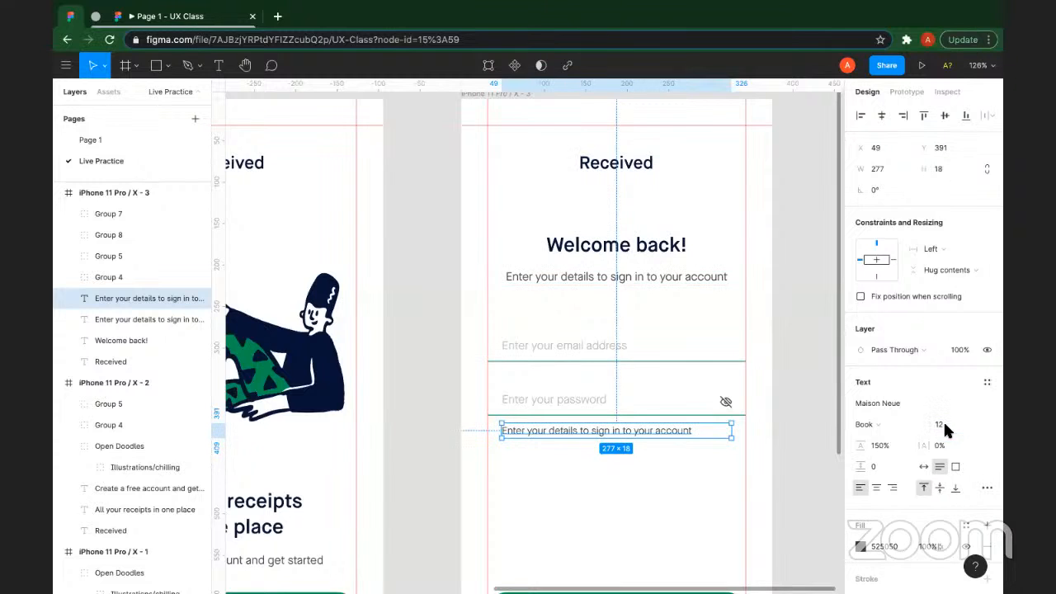
text(10)
key(Return)
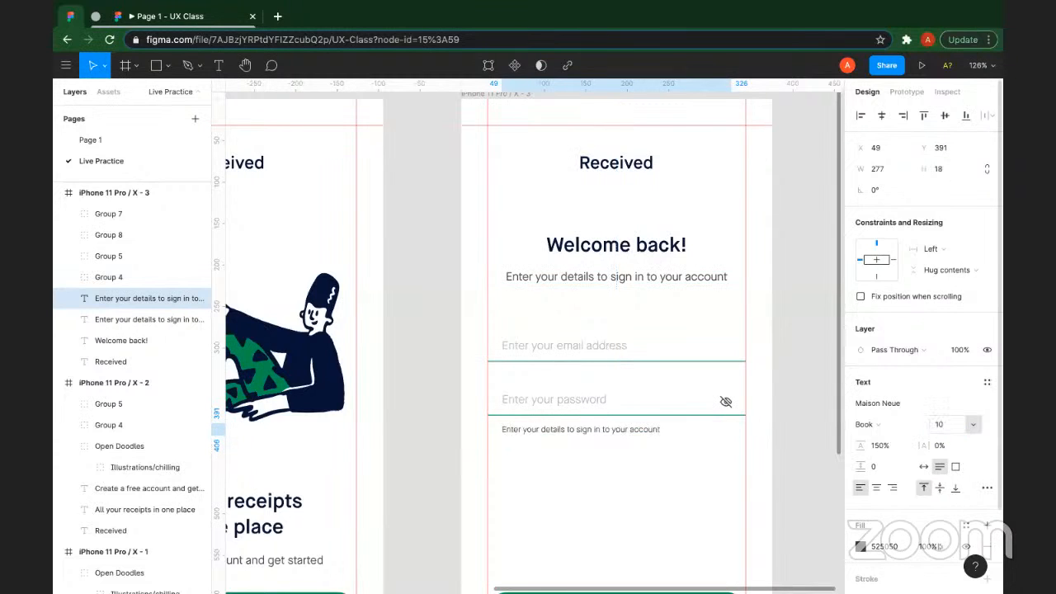
Step: Replace the small text under the password line with "Your password must be at least 6 characters" and set it to auto width
double_click(561, 430)
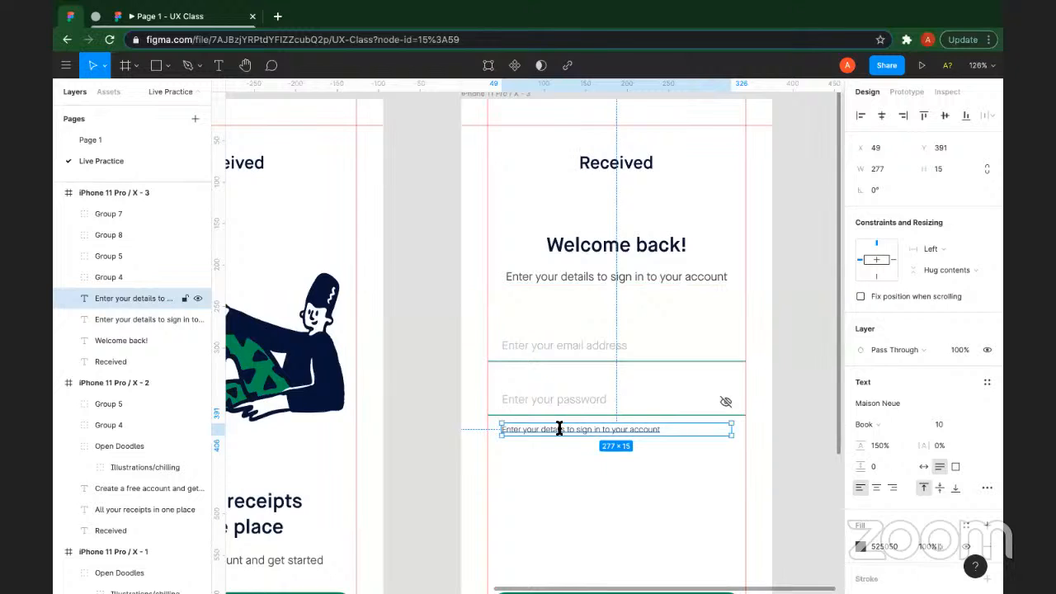
text(Your password)
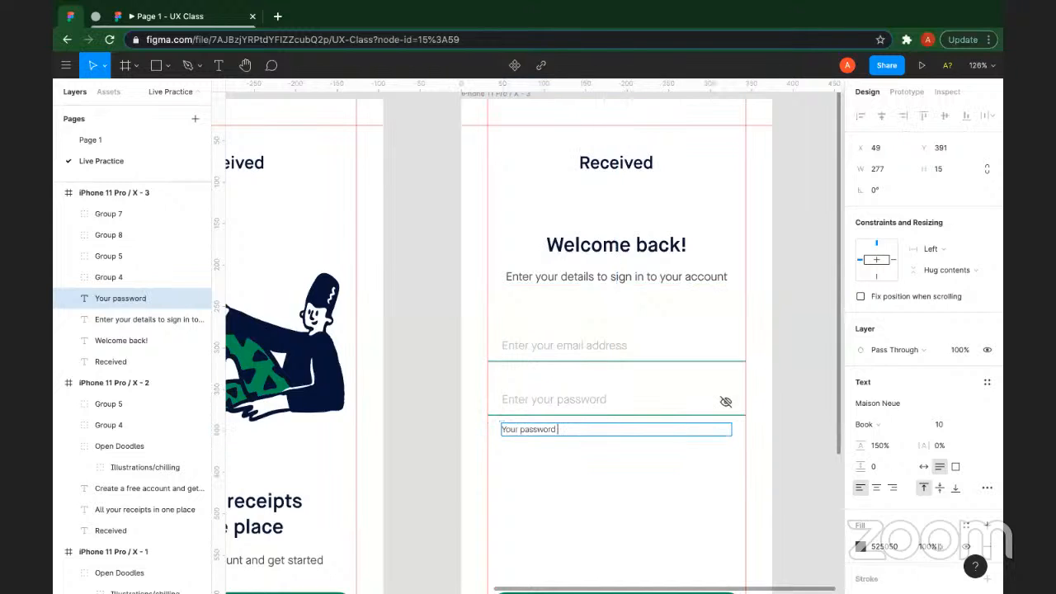
text( must be at least 6 characte)
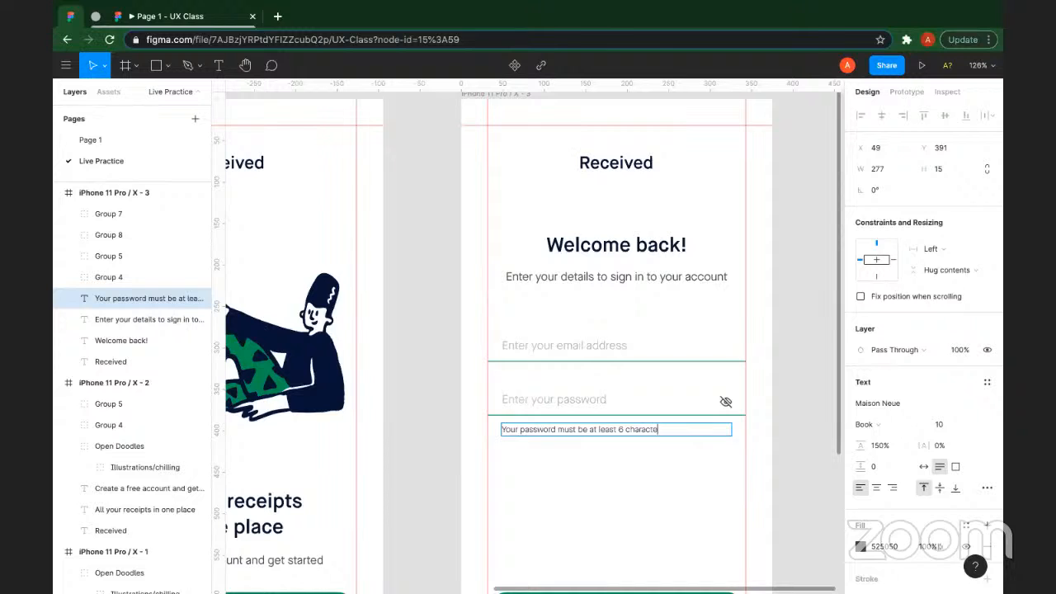
text(rs)
key(Escape)
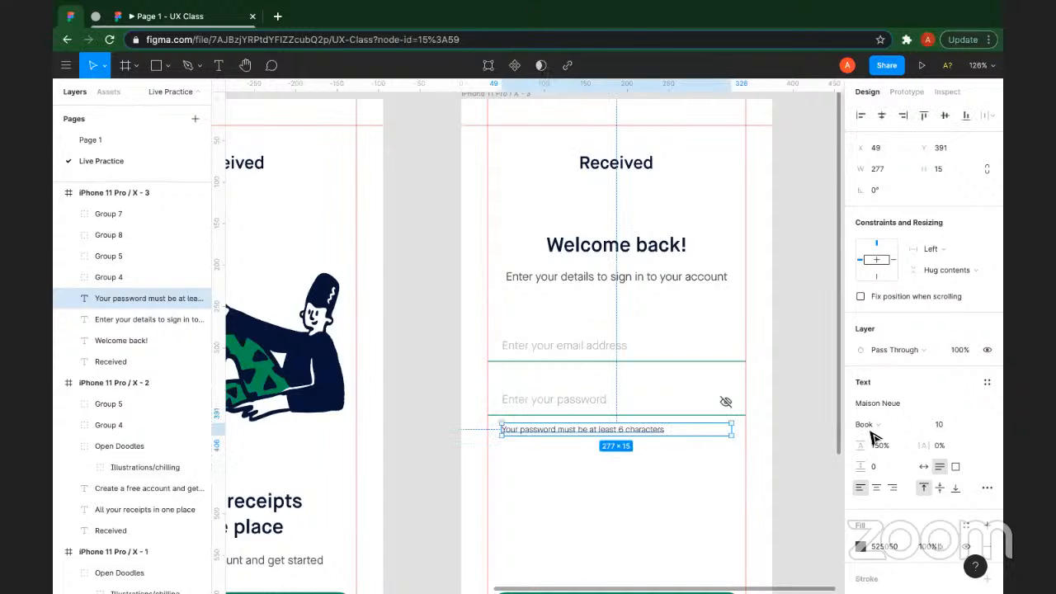
click(923, 467)
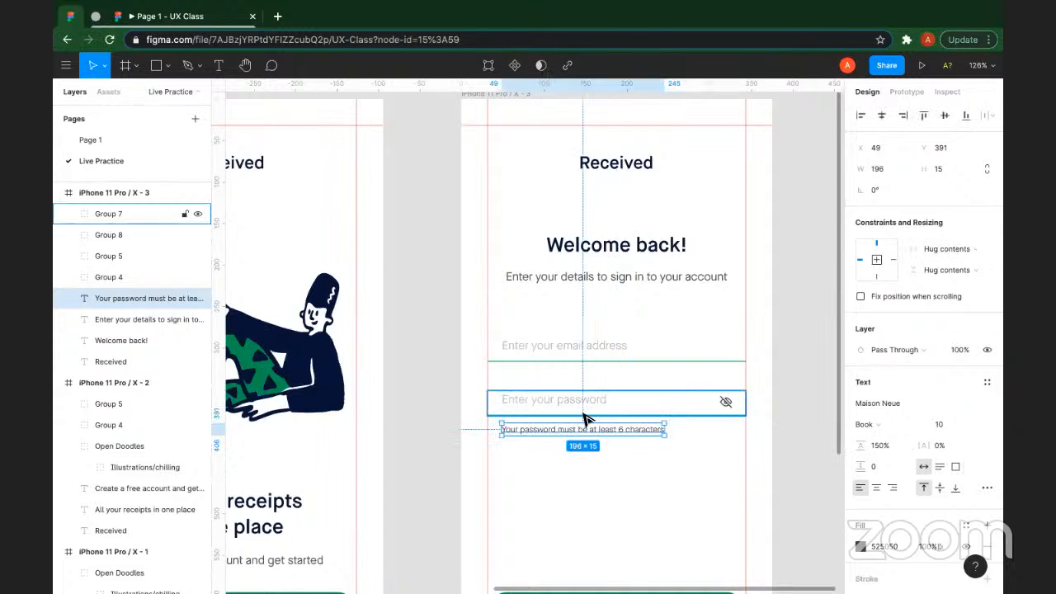
Step: Try a vertical spacing of 15 between the password field group and the hint text below it, and settle on 10
shift+click(583, 418)
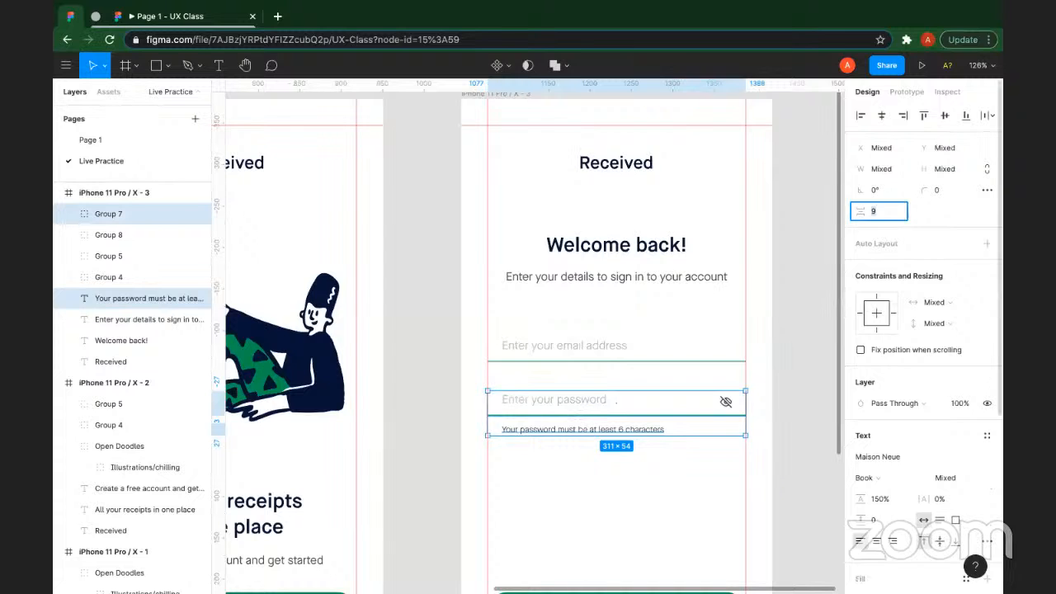
text(15)
key(Return)
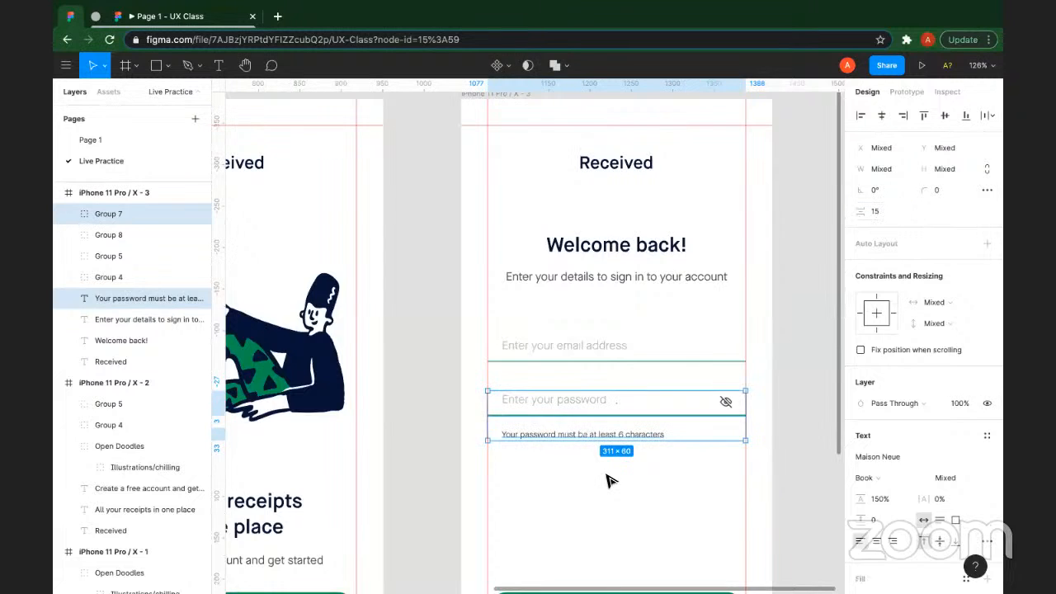
click(607, 480)
click(602, 429)
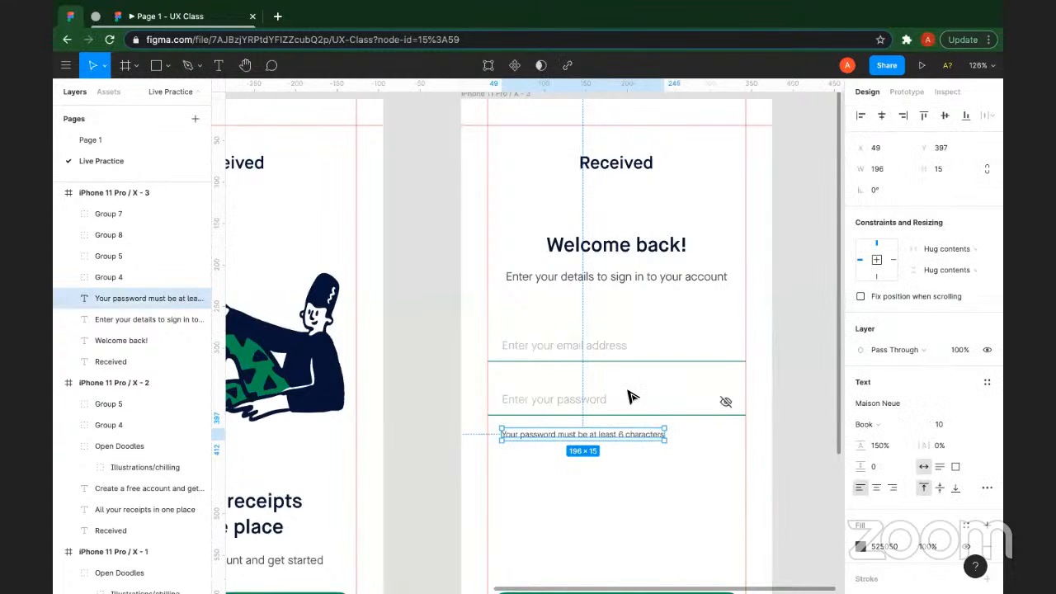
shift+click(624, 387)
click(883, 210)
text(10)
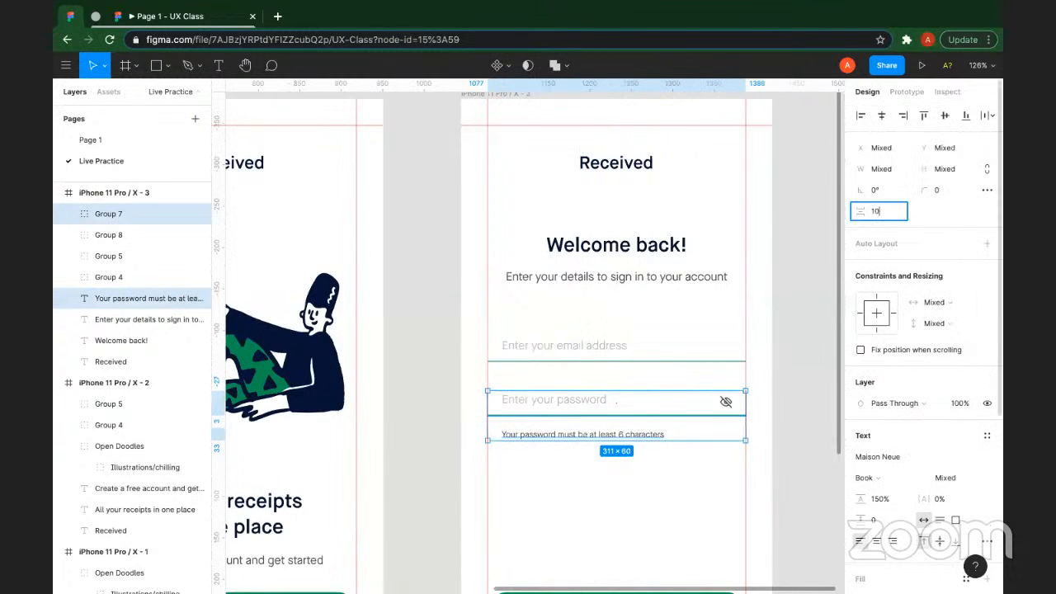
key(Return)
click(613, 502)
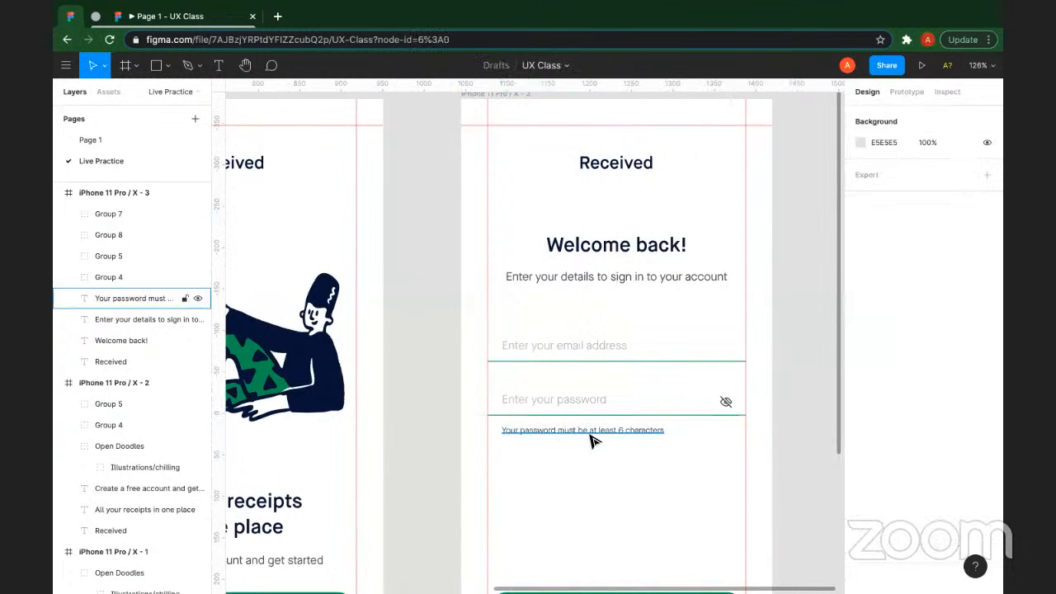
click(591, 435)
click(625, 503)
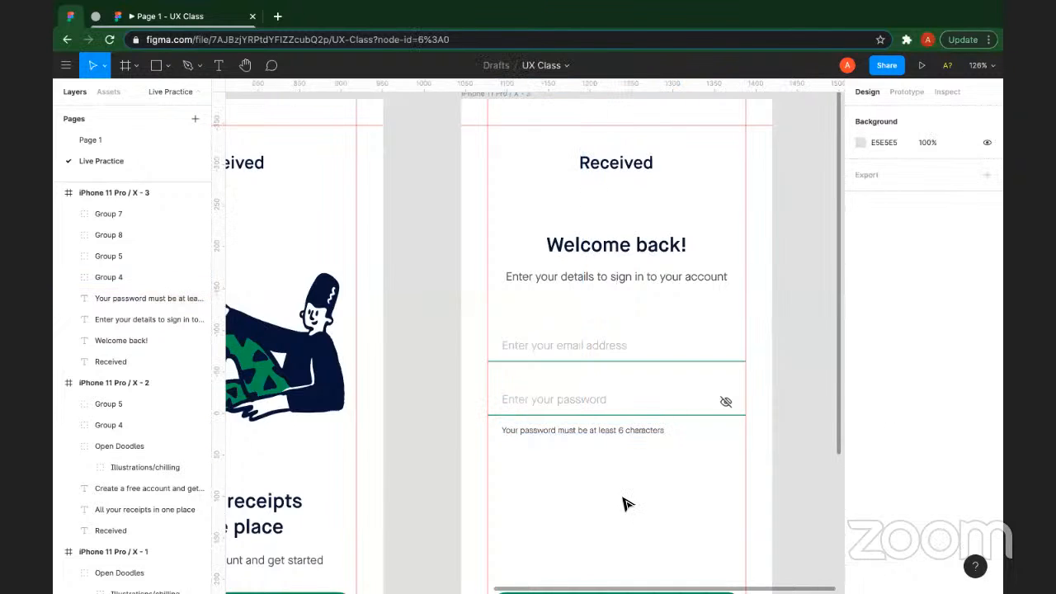
Step: Move the third screen's green button up to Y 466 below the password hint and relabel it "Log in to your account"
scroll(624, 503, down, 3)
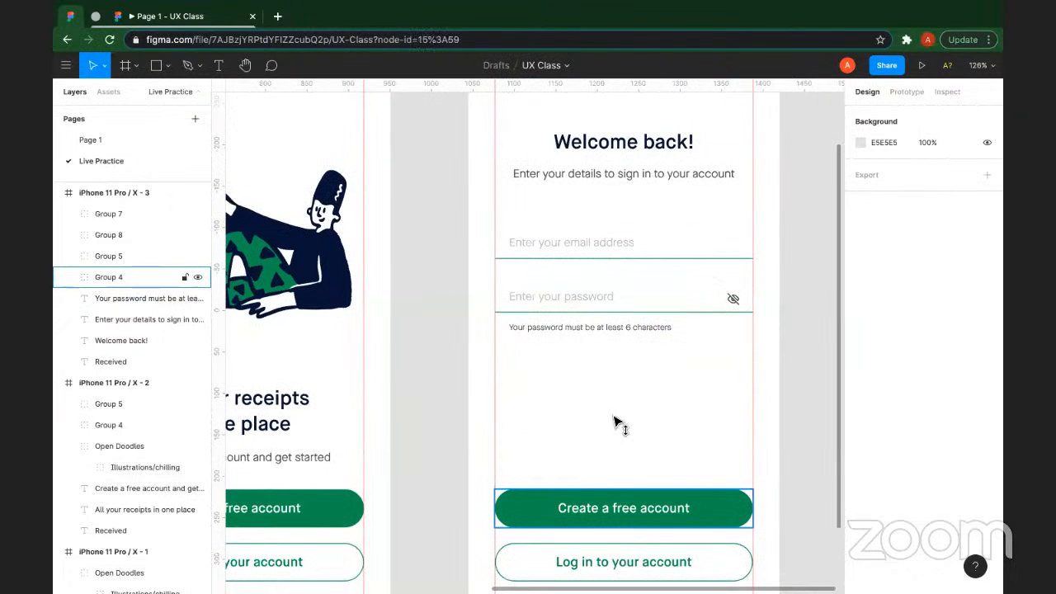
drag(615, 507, 606, 405)
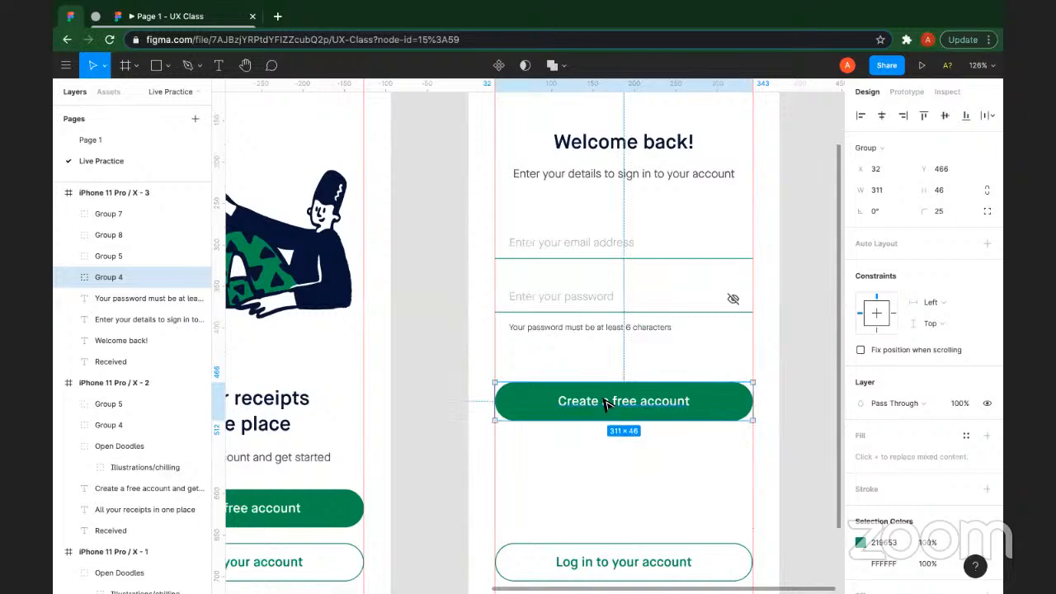
double_click(606, 402)
double_click(603, 401)
text(Si)
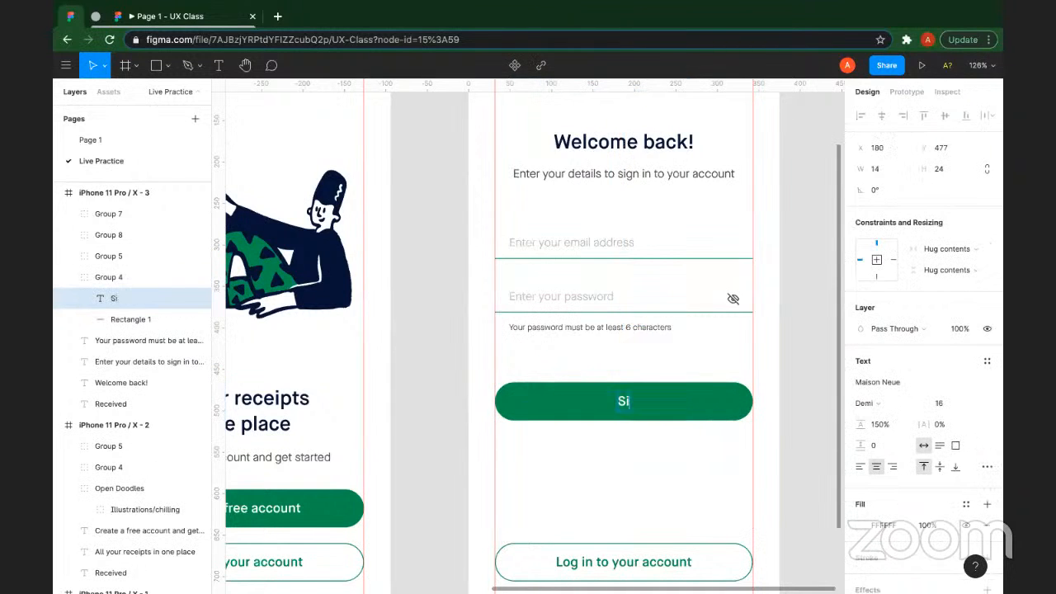
text(gn in)
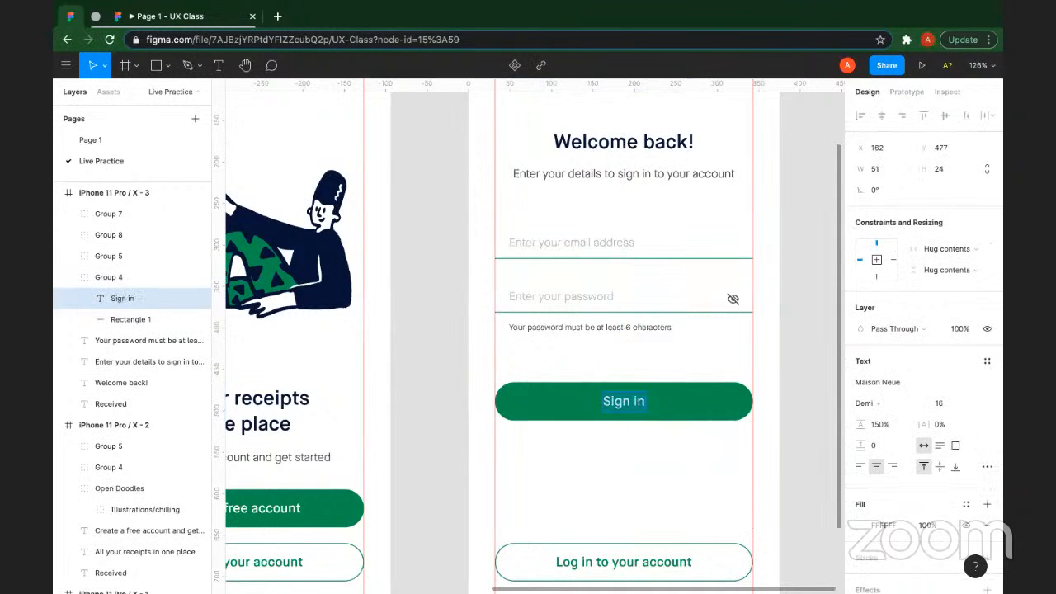
text(Log i)
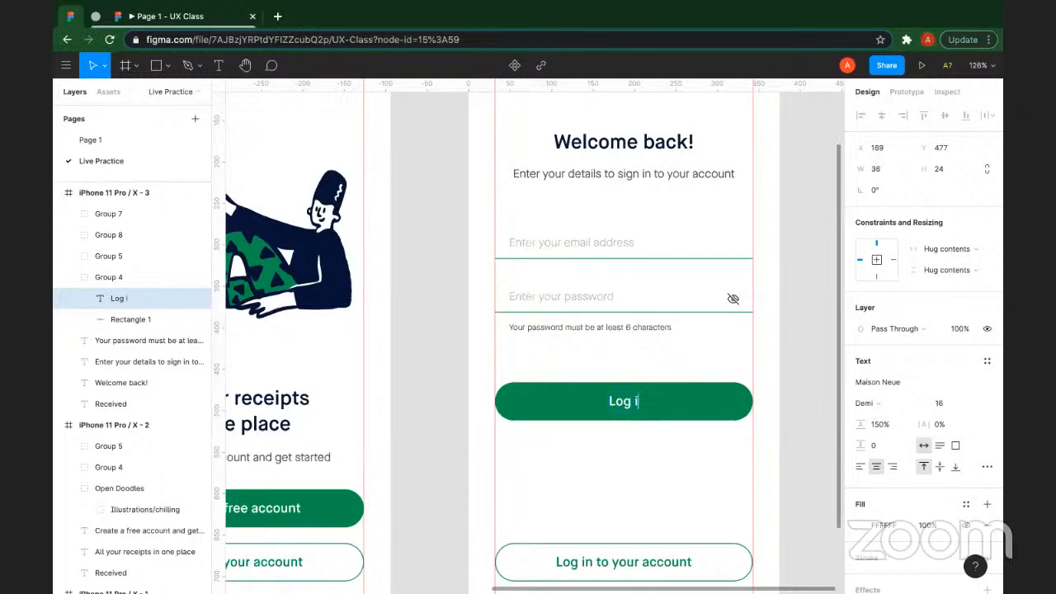
text(n to your)
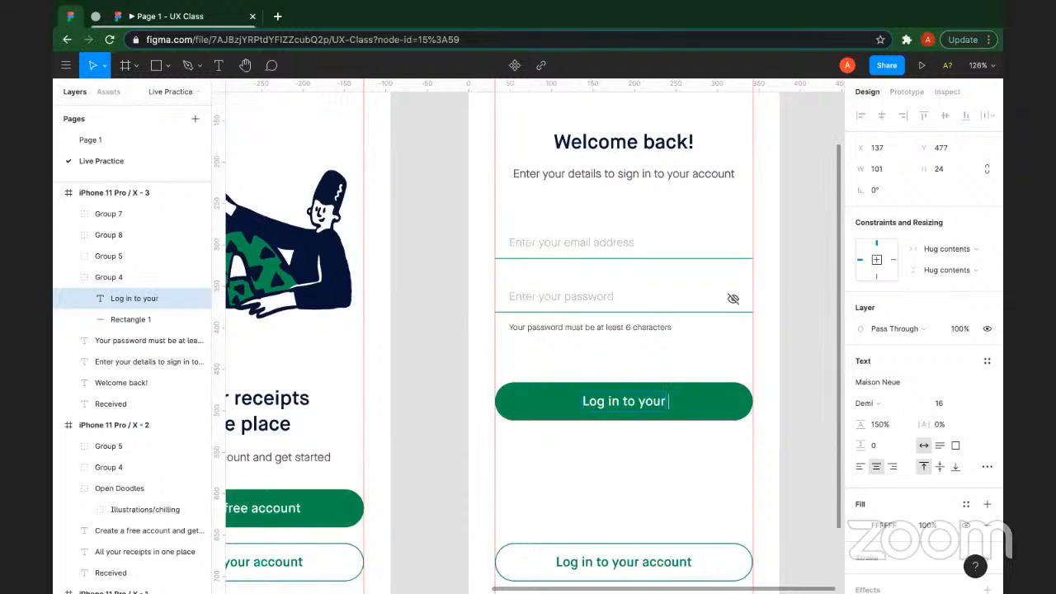
text( aco)
key(BackSpace)
text(c)
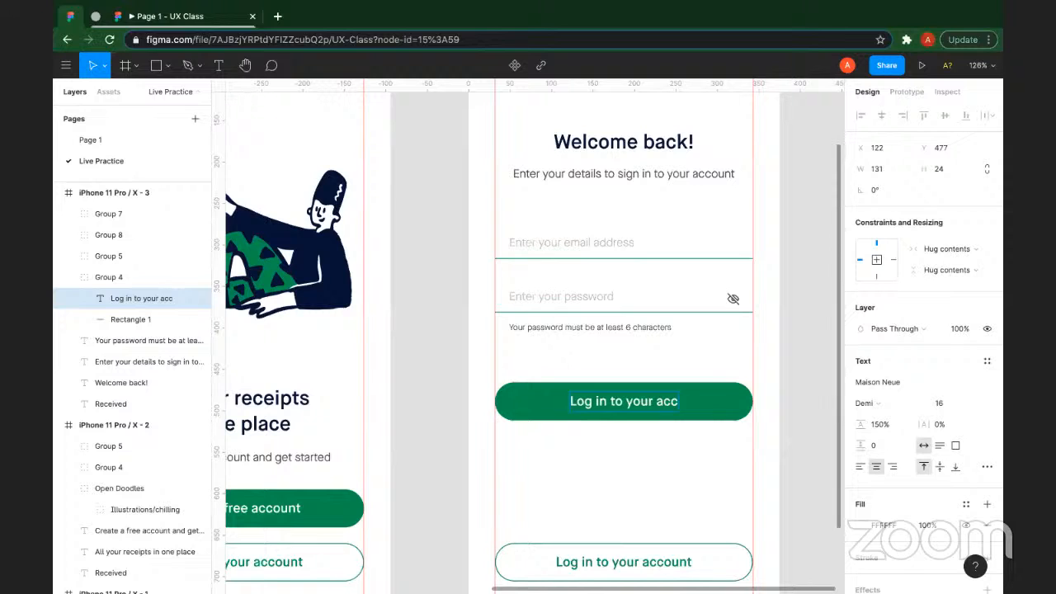
text(ount)
key(Escape)
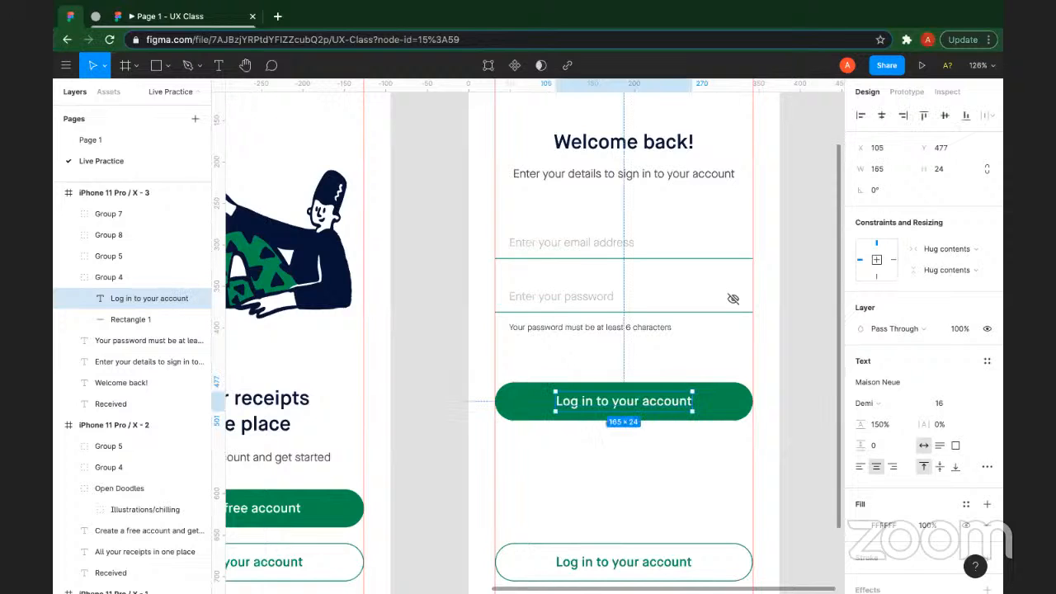
Step: Move the outlined button up below the green one, ungroup it, and delete its outline rectangle, keeping the text
drag(600, 488, 631, 467)
key(ctrl+shift+g)
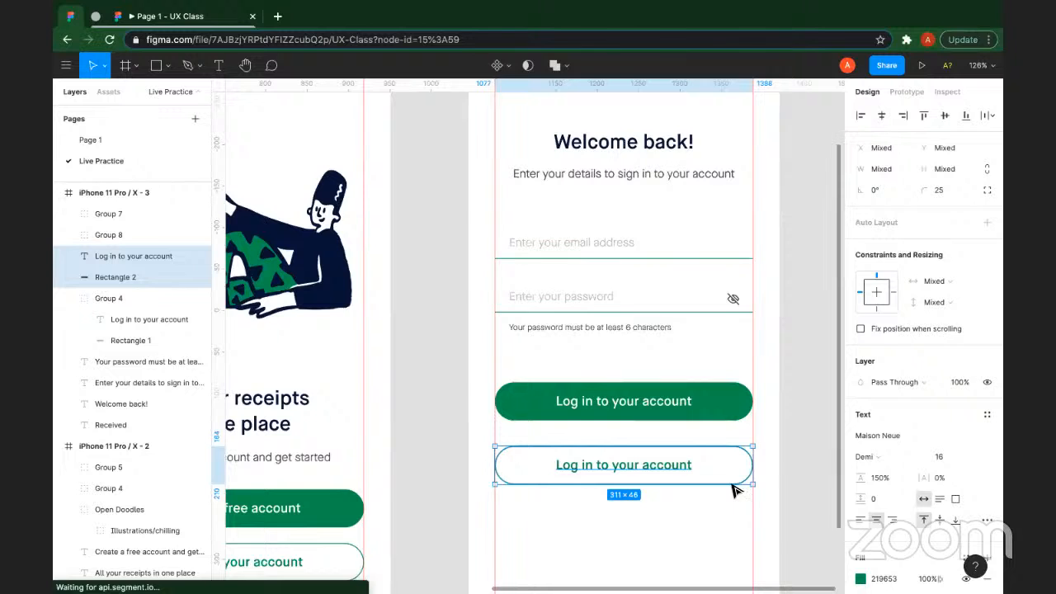
click(734, 490)
click(735, 477)
key(Delete)
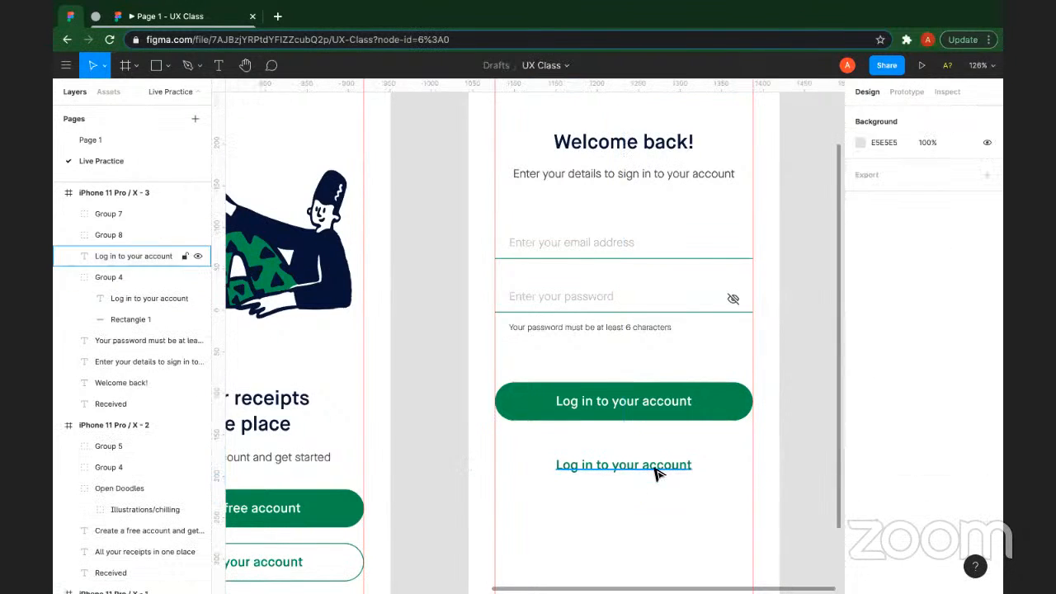
Step: Change the green text below the log-in button to "Forgot your password?"
double_click(657, 469)
text(Forgot)
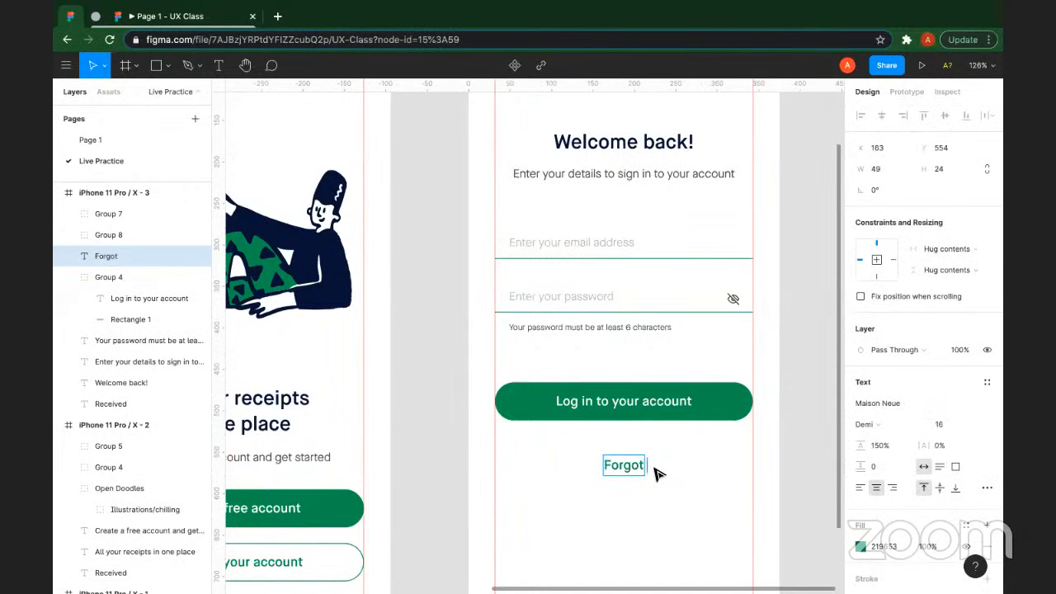
text( your)
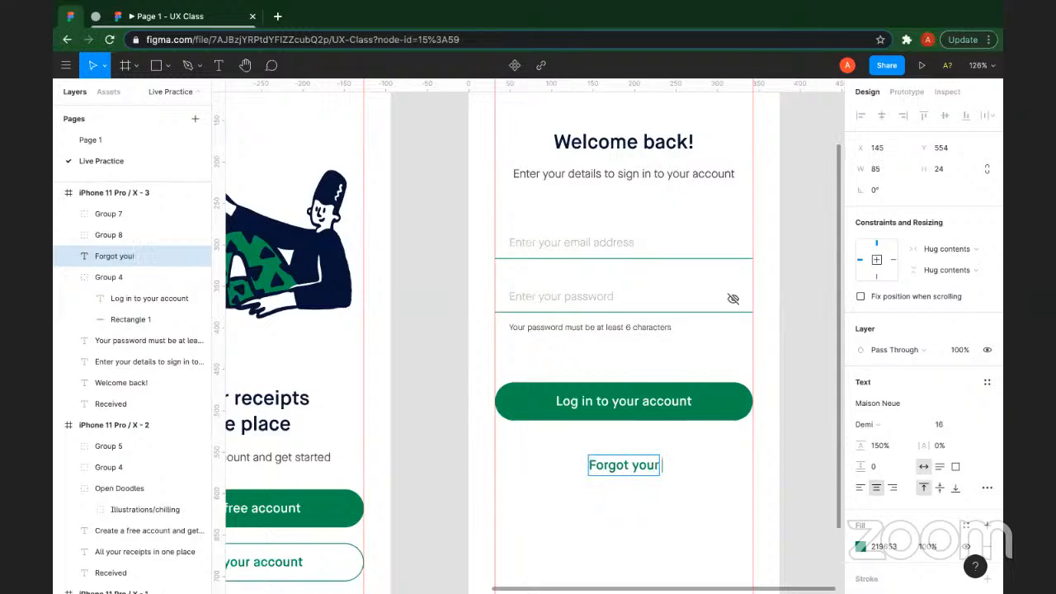
text( password)
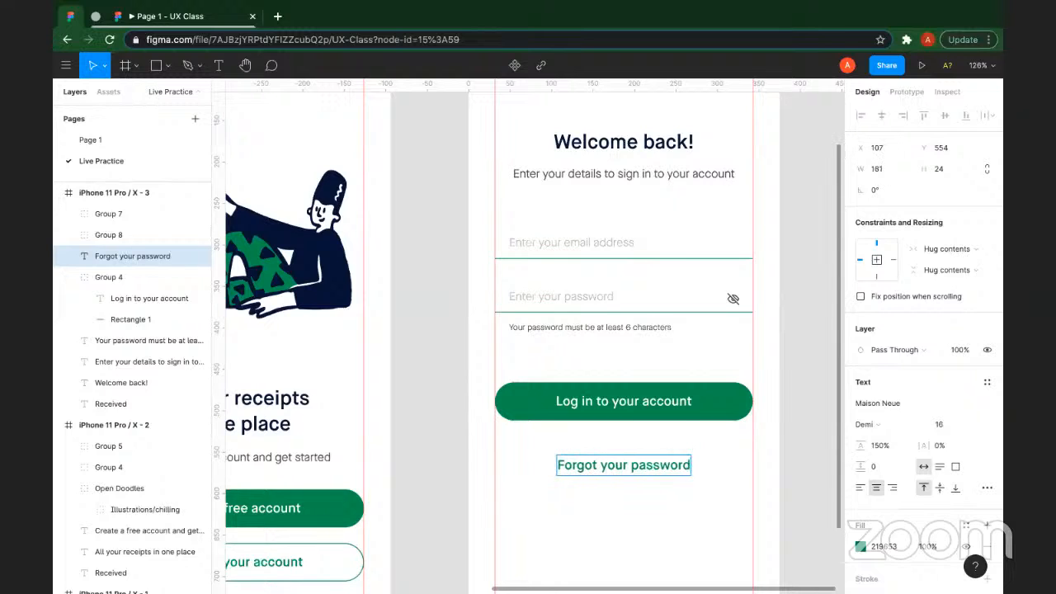
text(?)
key(Escape)
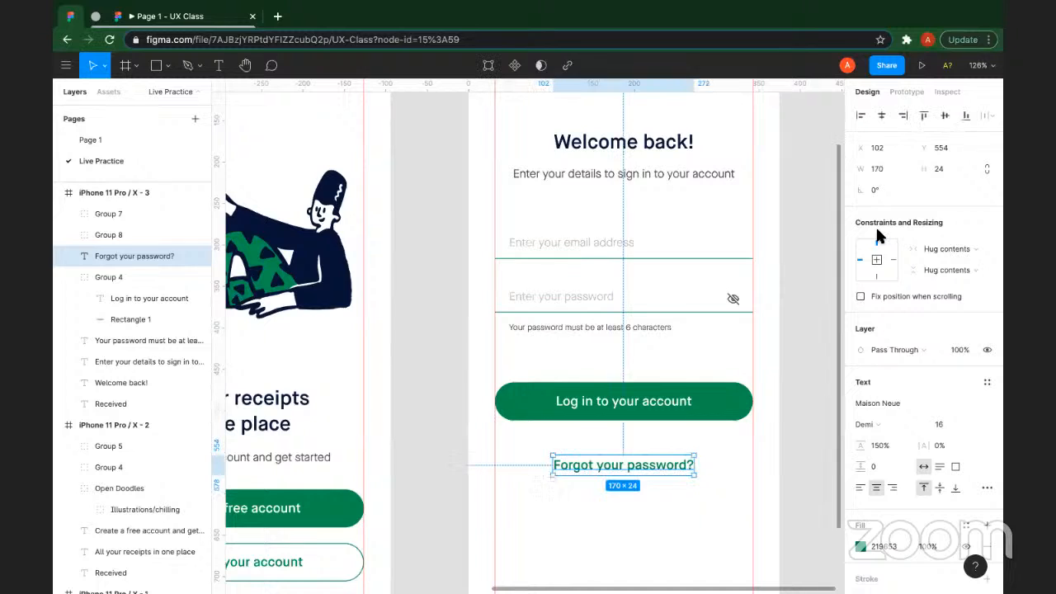
Step: Set the "Forgot your password?" text to font size 12 and move it up to Y 534, closer to the button
click(941, 426)
text(14)
key(BackSpace)
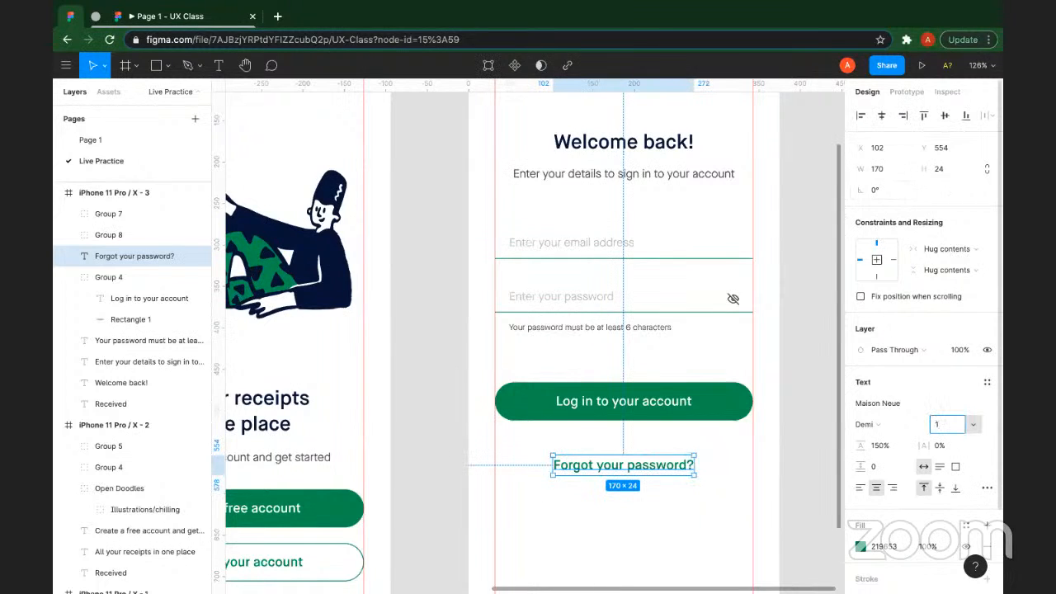
text(2)
key(Return)
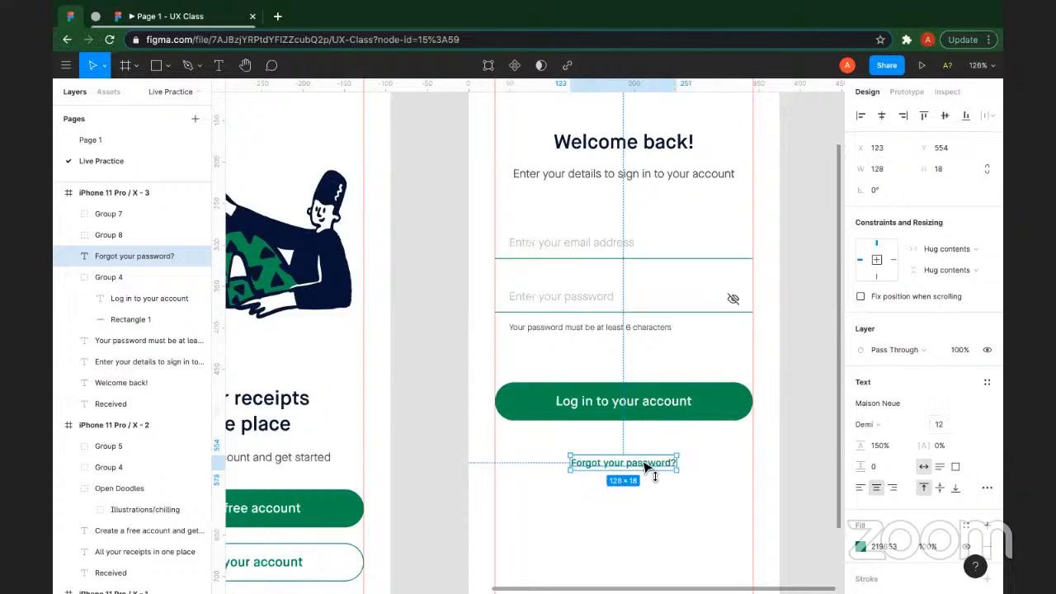
drag(644, 462, 643, 444)
Step: Fill the "iPhone 11 Pro / X - 3" frame with the design's dark navy 04143E using the colour picker
scroll(642, 445, down, 3)
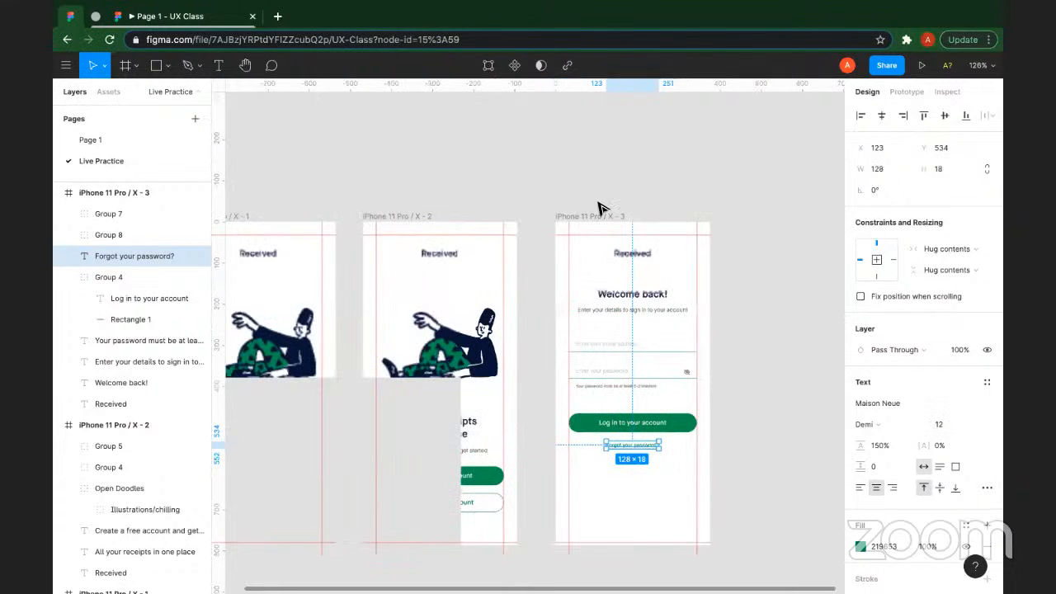
scroll(597, 206, down, 1)
click(551, 185)
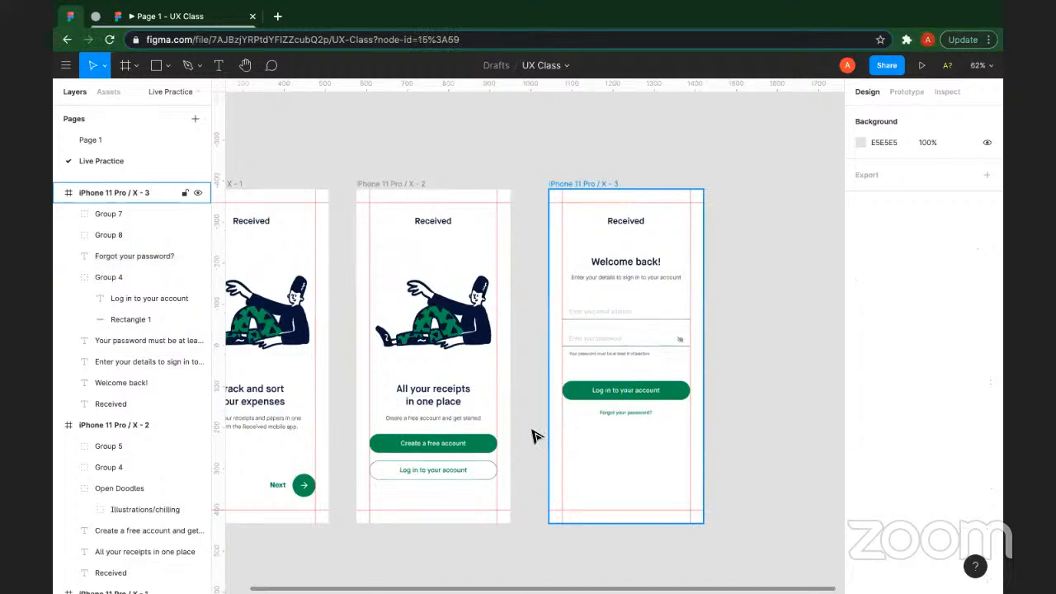
key(ctrl+c)
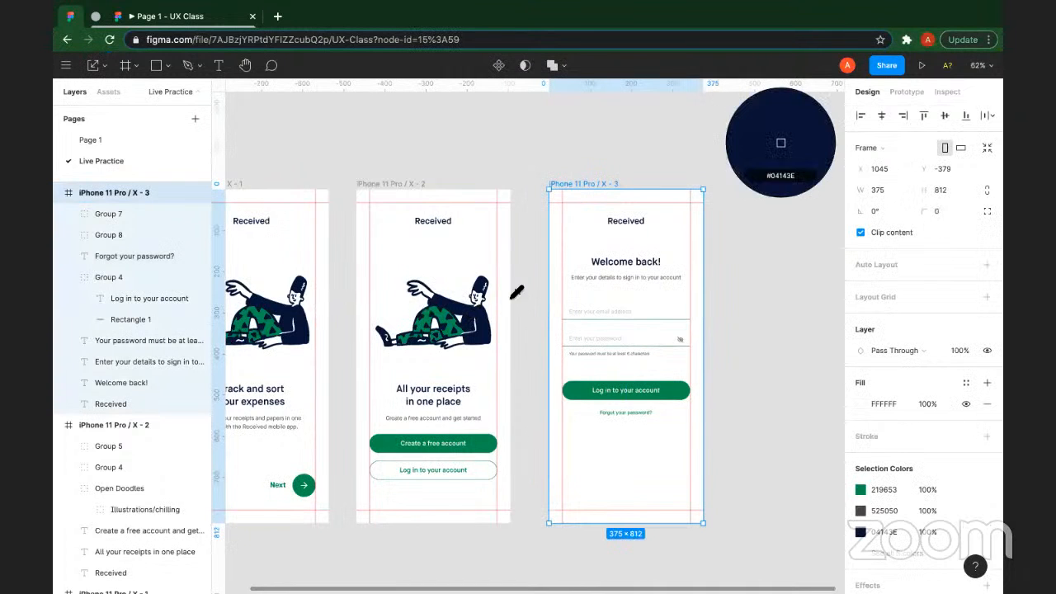
click(599, 259)
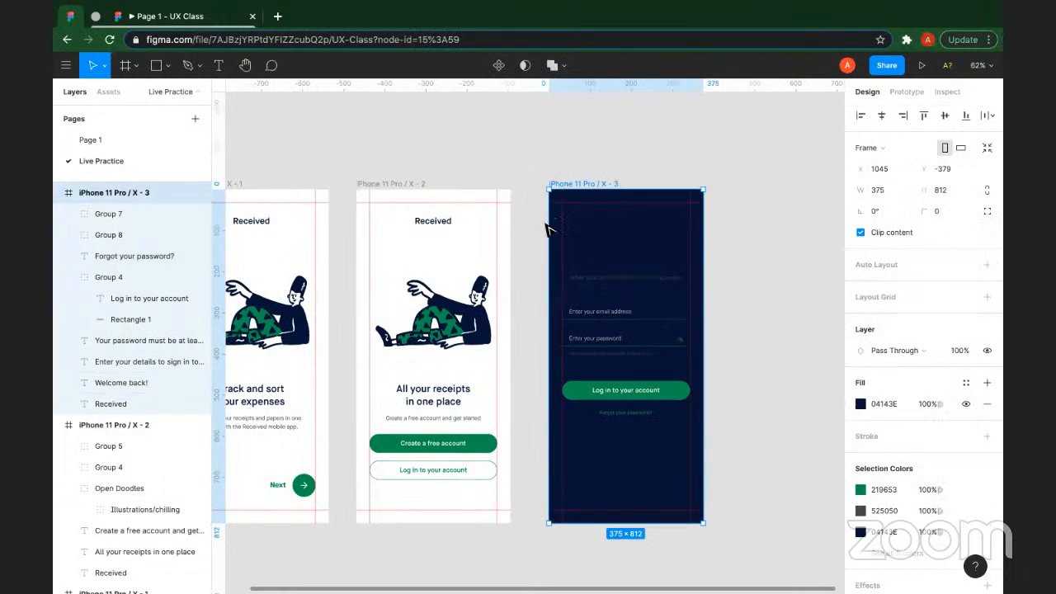
Step: Recolour the third screen's "Received", "Welcome back!" and subtitle texts, trying the button's green 219653 and settling on white
drag(518, 208, 678, 287)
key(i)
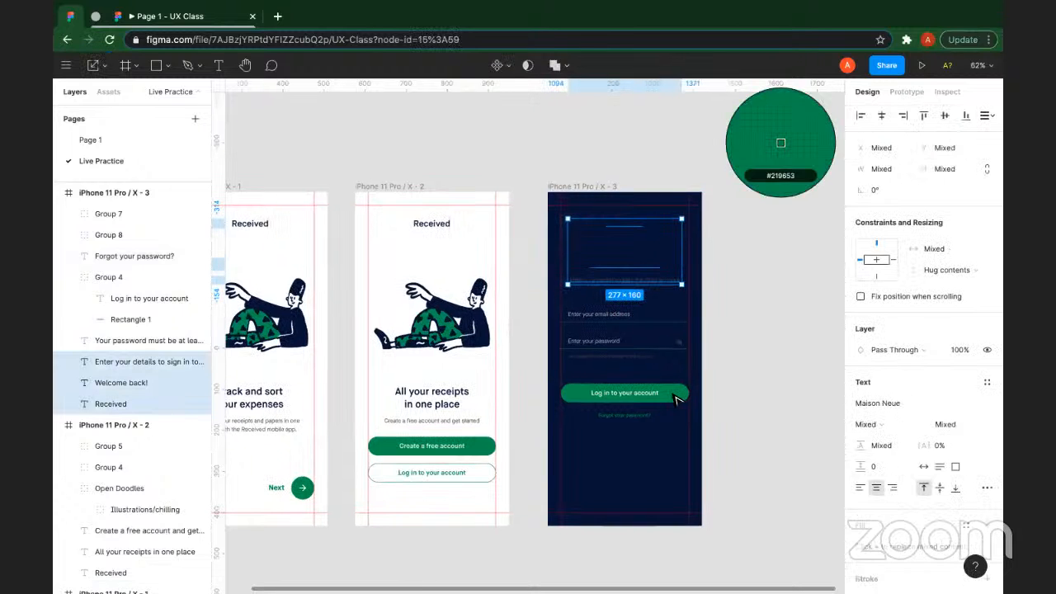
click(678, 392)
key(i)
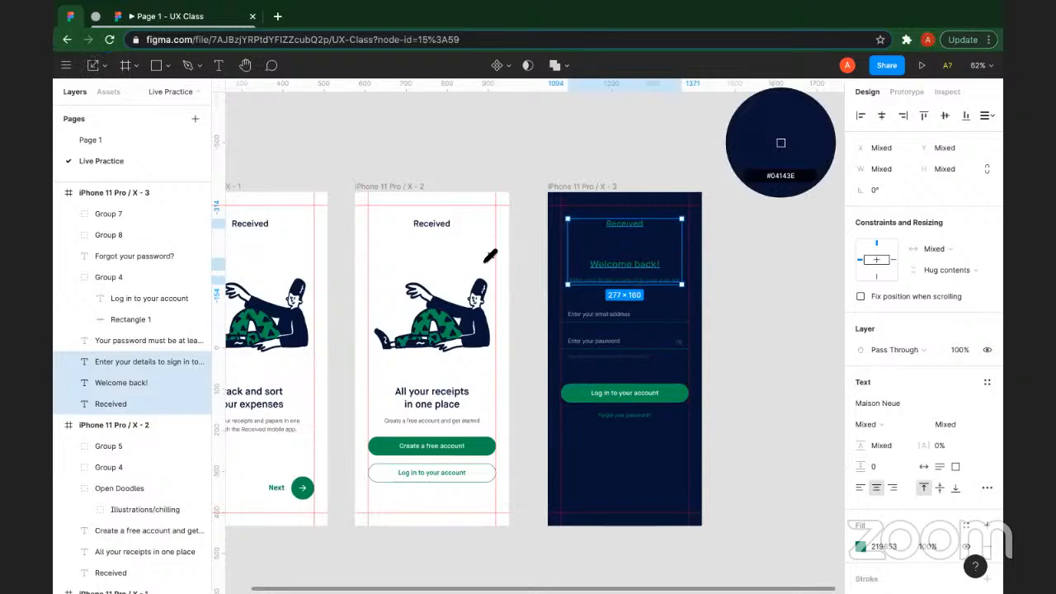
click(792, 175)
click(737, 324)
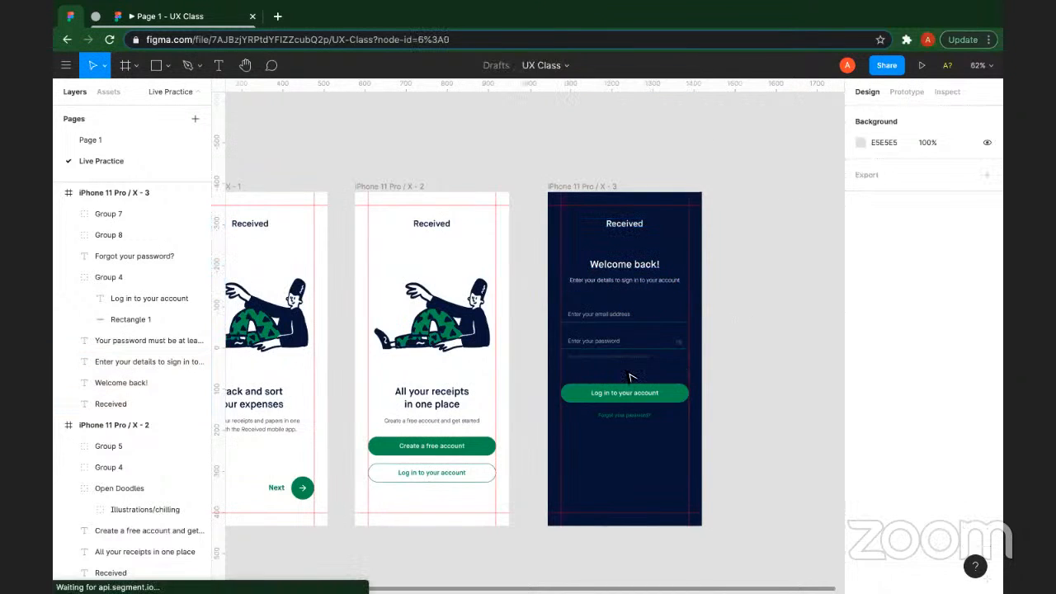
Step: Recolour the third screen's "Forgot your password?" text white FFFFFF by sampling the second screen's background
click(647, 421)
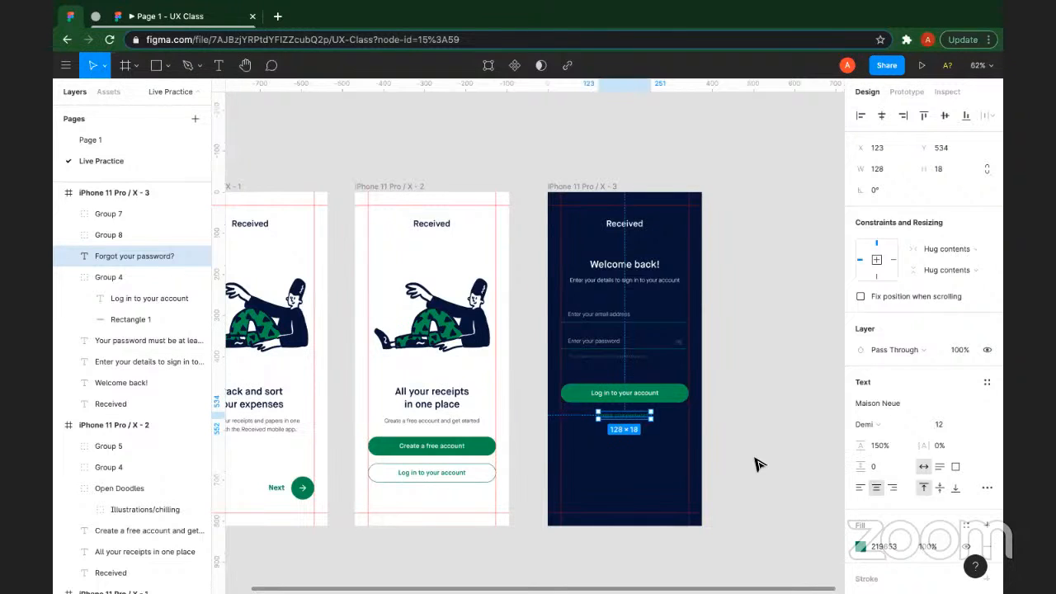
key(i)
click(466, 260)
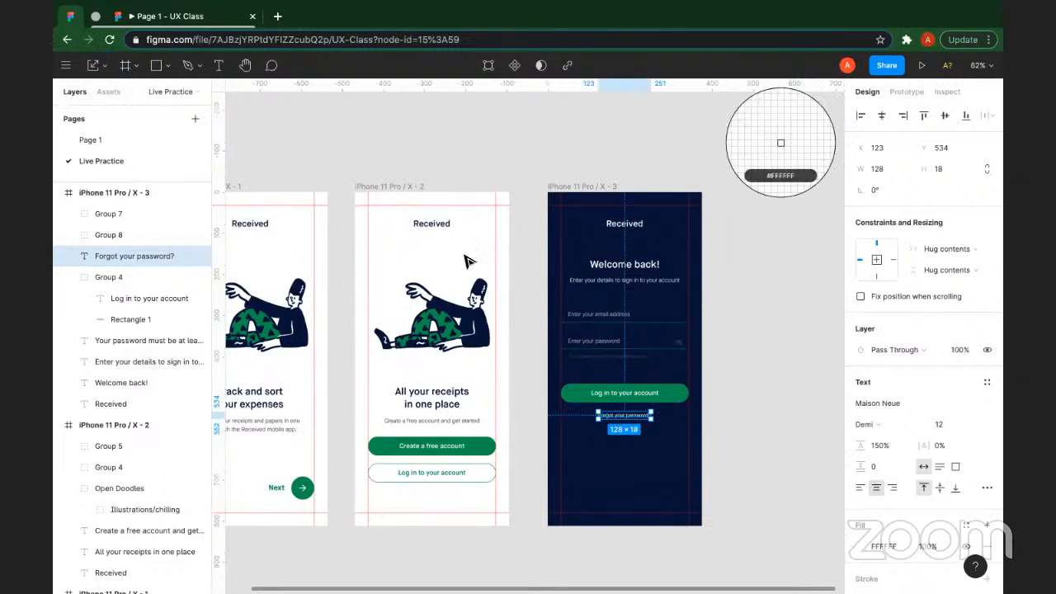
click(761, 435)
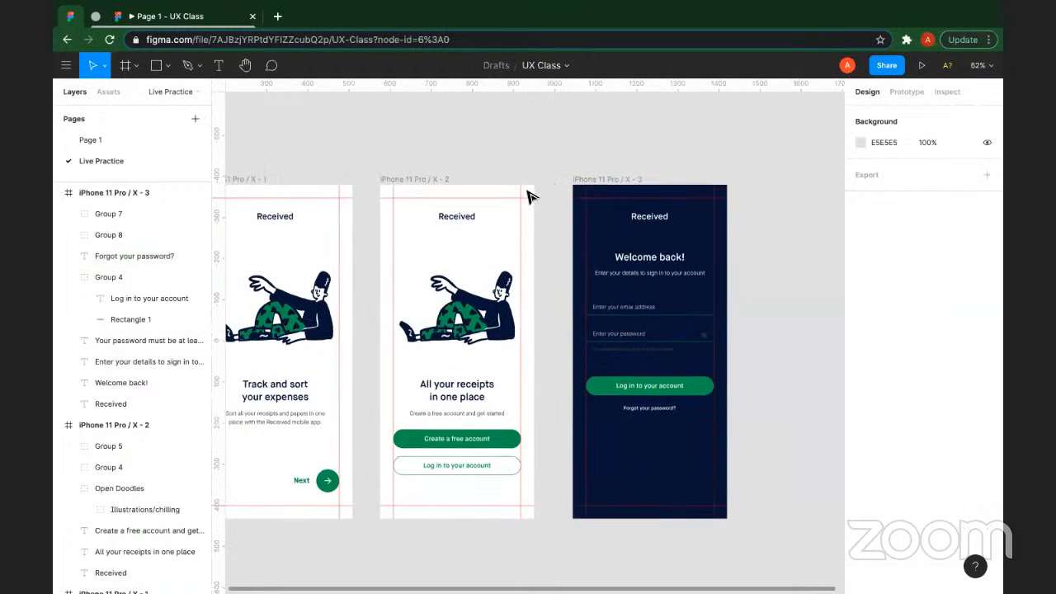
Step: Duplicate the dark "iPhone 11 Pro / X - 3" log-in frame to its right, placing the copy at X 1478, Y -379
scroll(530, 193, right, 2)
click(534, 198)
drag(625, 185, 684, 187)
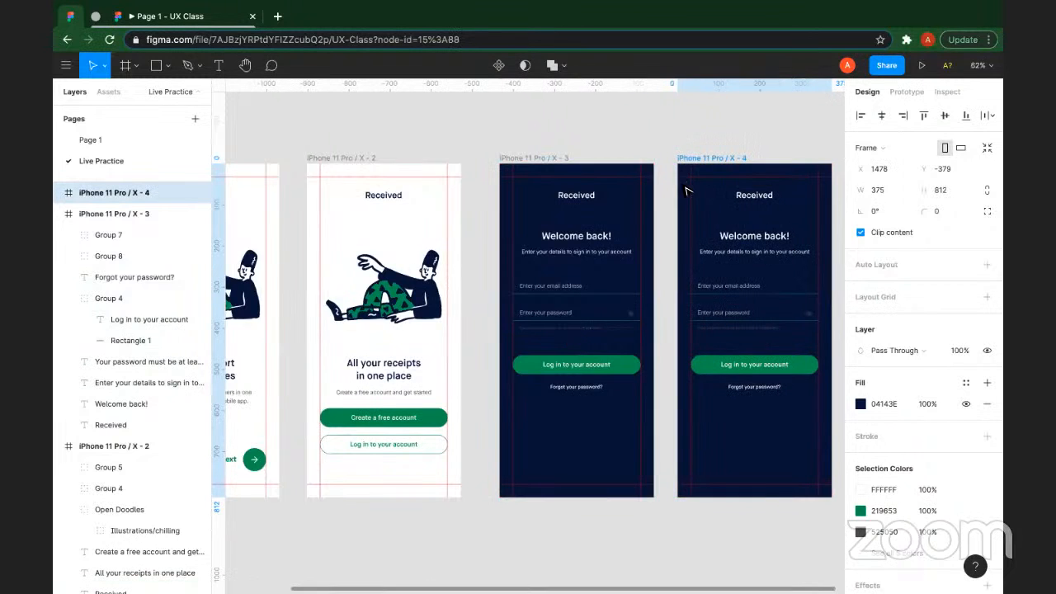
Step: Delete the "Forgot your password?" text and the password field's eye icon from the duplicated log-in screen
scroll(612, 396, right, 3)
click(611, 397)
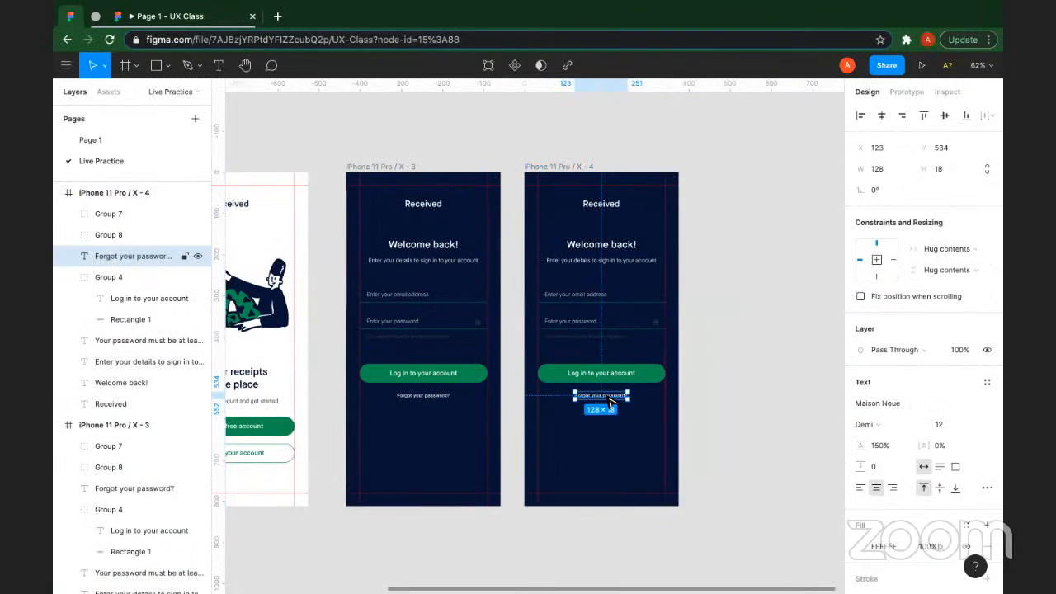
key(Delete)
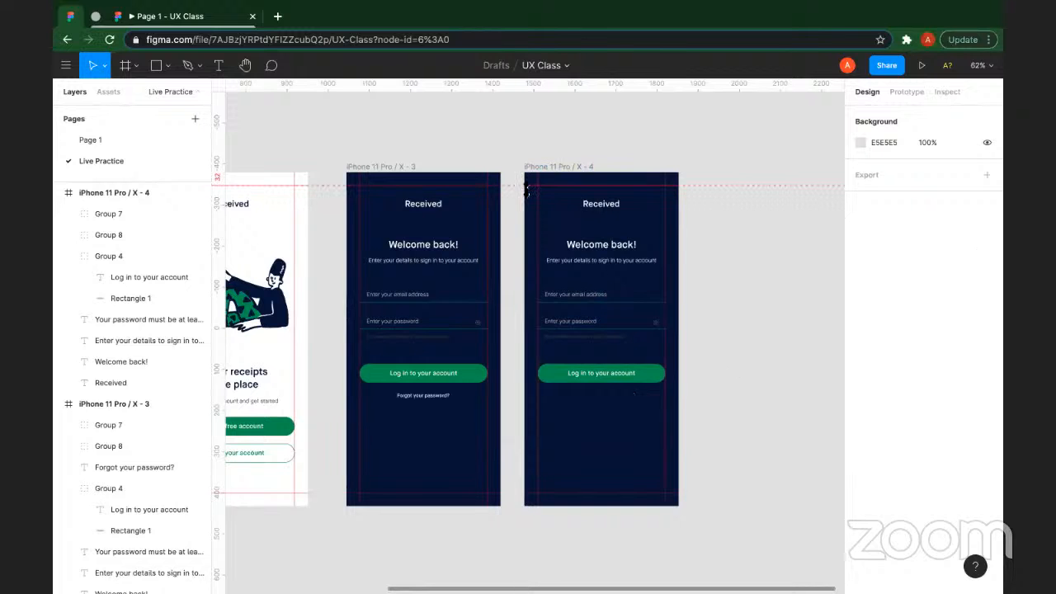
scroll(526, 192, up, 5)
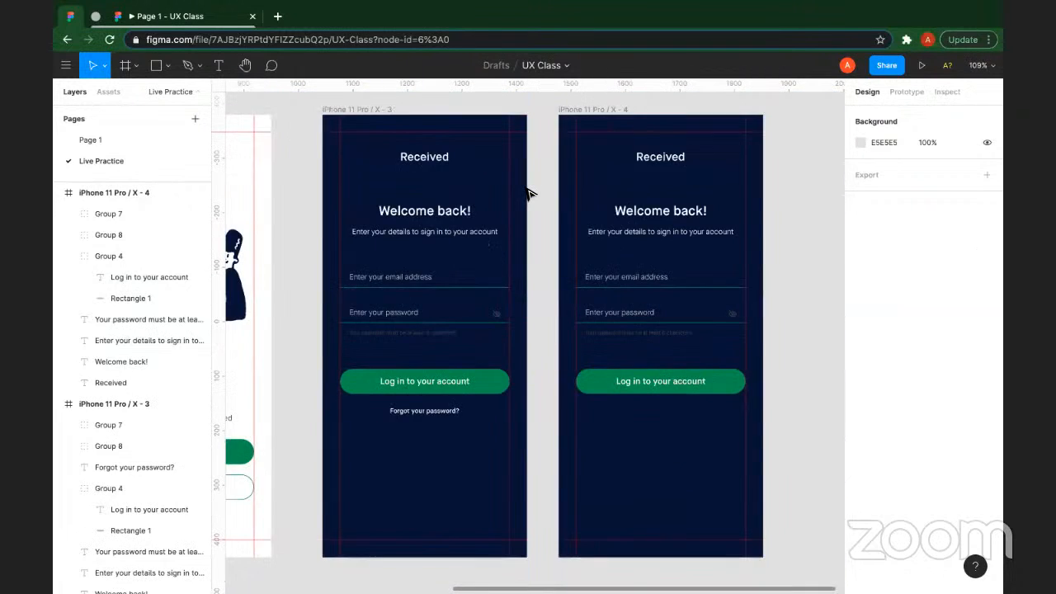
scroll(528, 193, down, 2)
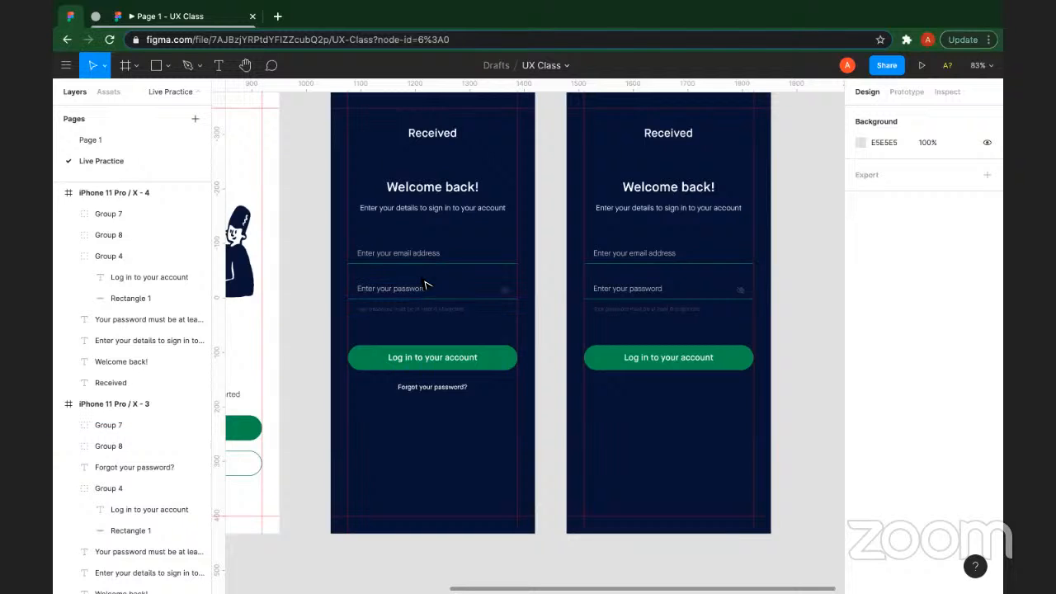
click(744, 295)
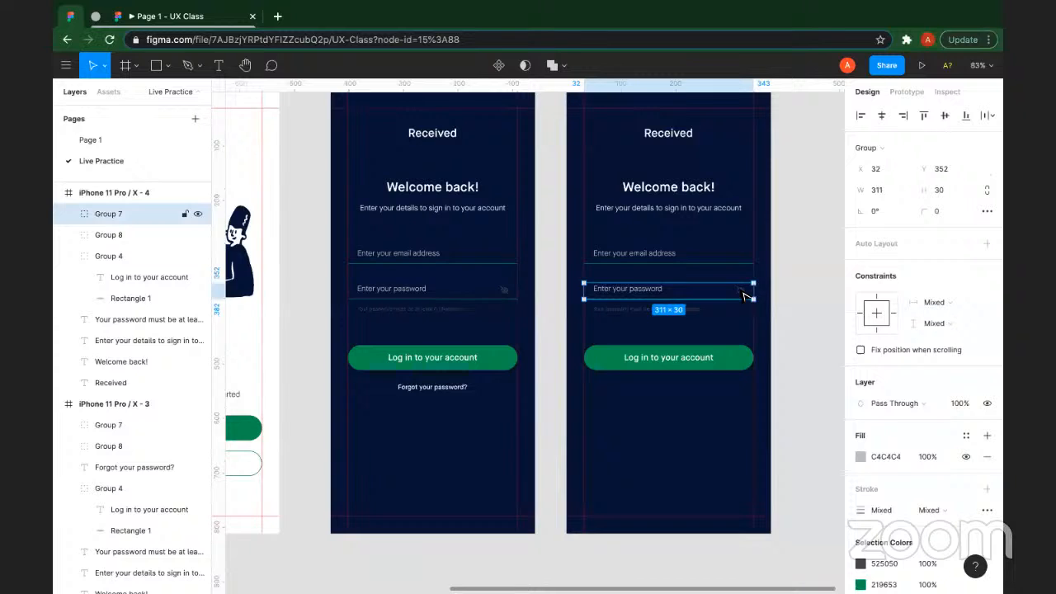
click(743, 295)
click(802, 304)
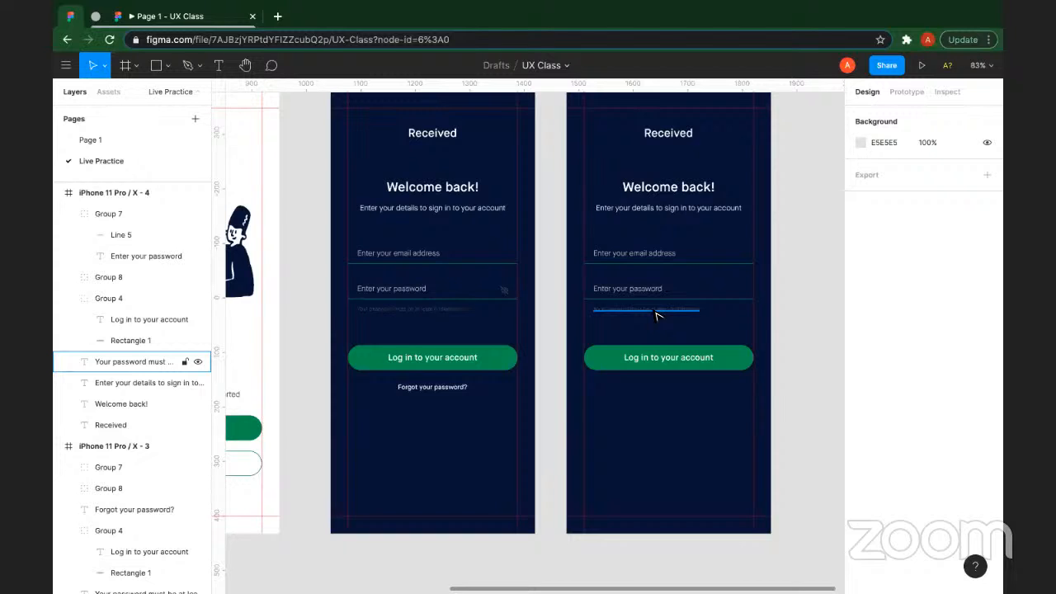
Step: Hide the rulers and the red guides on the canvas
click(438, 391)
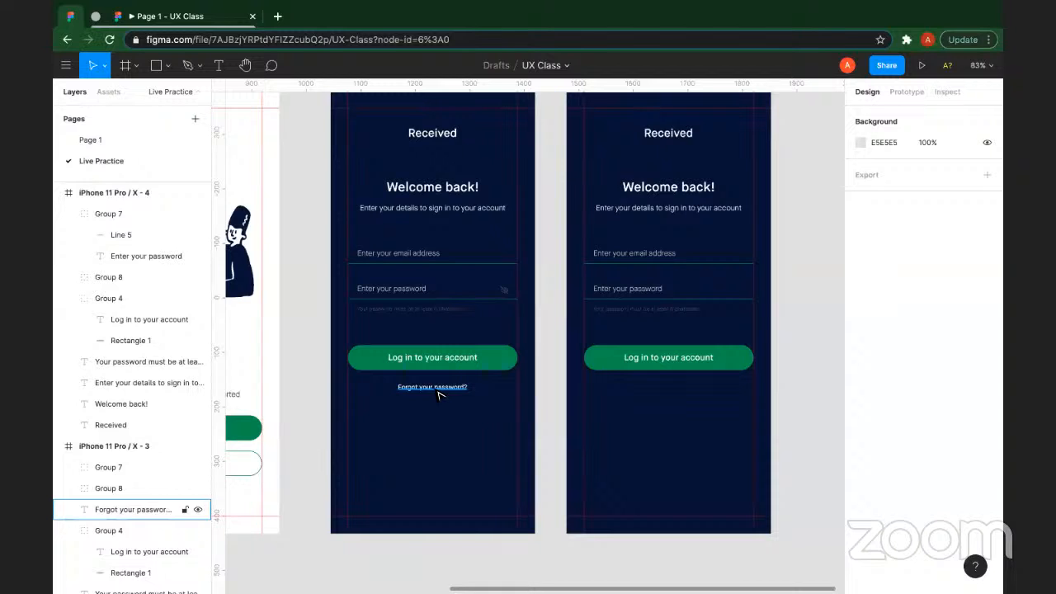
key(shift+r)
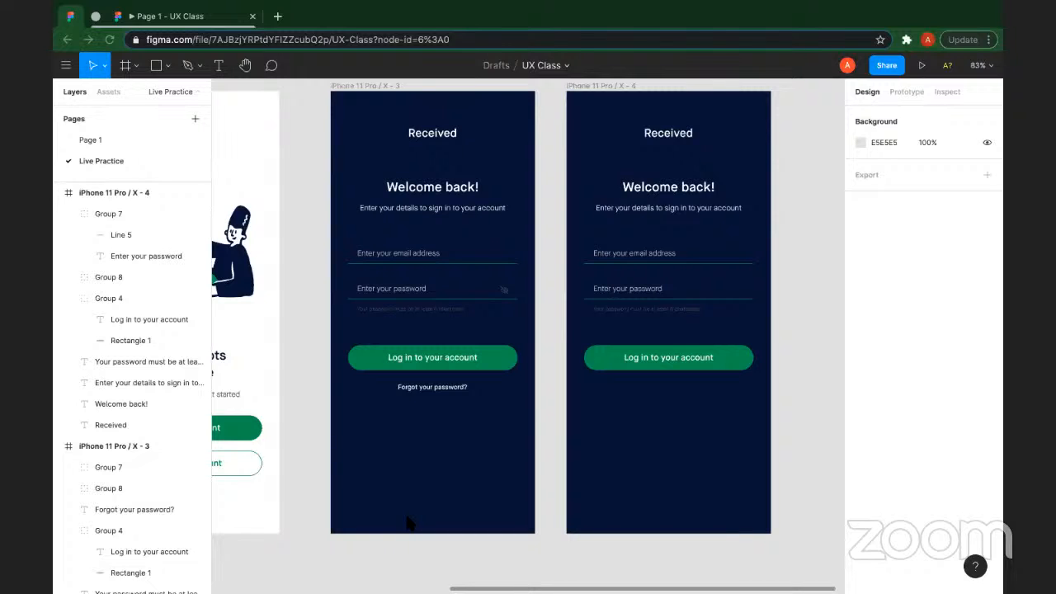
Step: Switch to the UX Class prototype presentation, restart it and go to the second slide
click(177, 16)
key(Right)
key(Right)
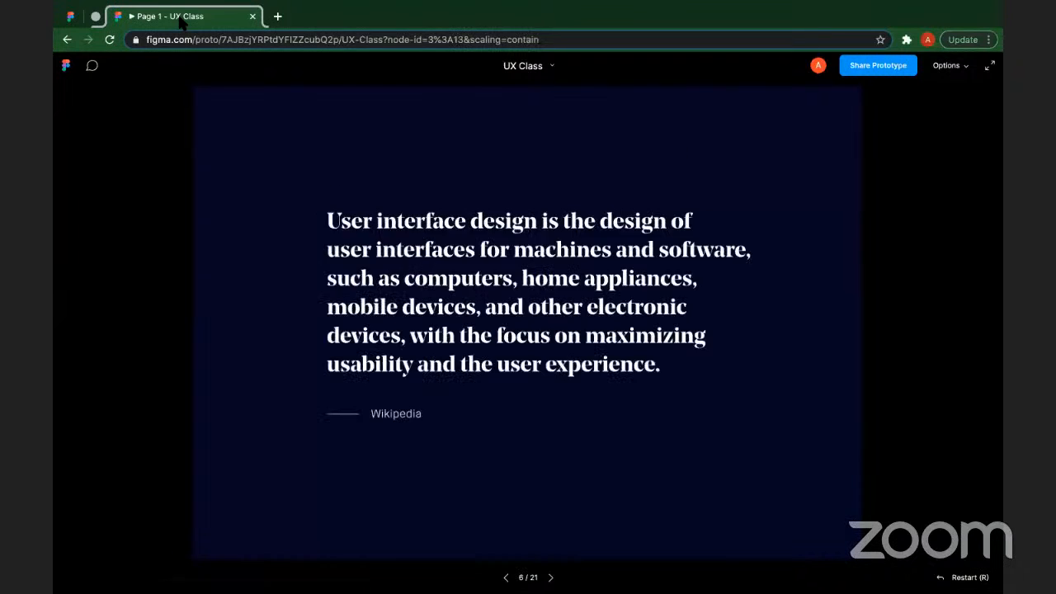
key(r)
key(Right)
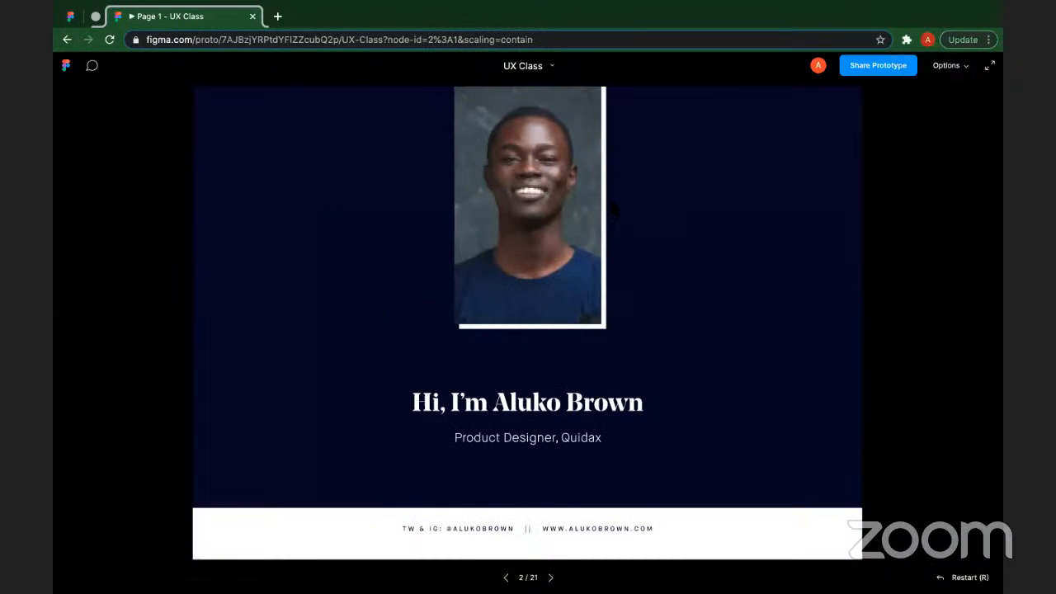